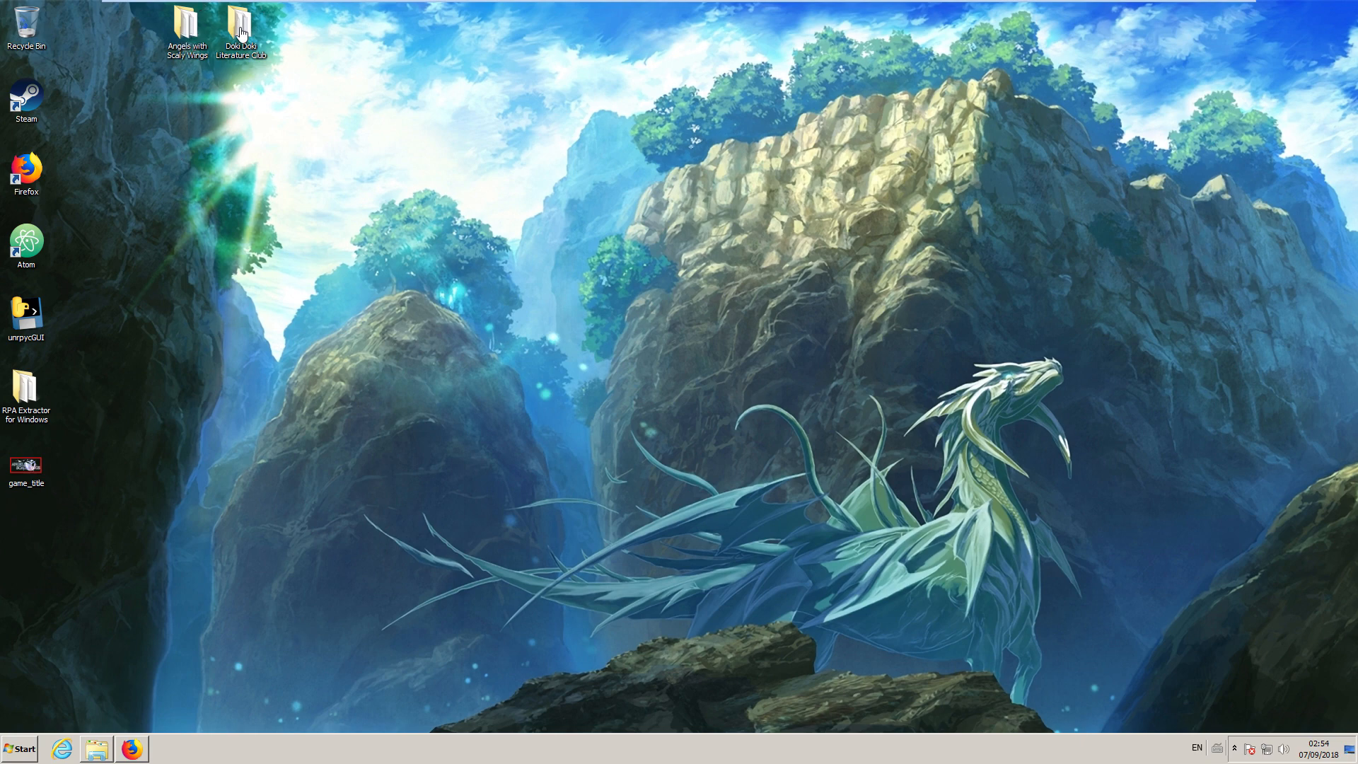
Space out the Doki Doki Literature Club and Angels with Scaly Wings folders on the desktop and open the latter's game subfolder.
drag(251, 35, 890, 131)
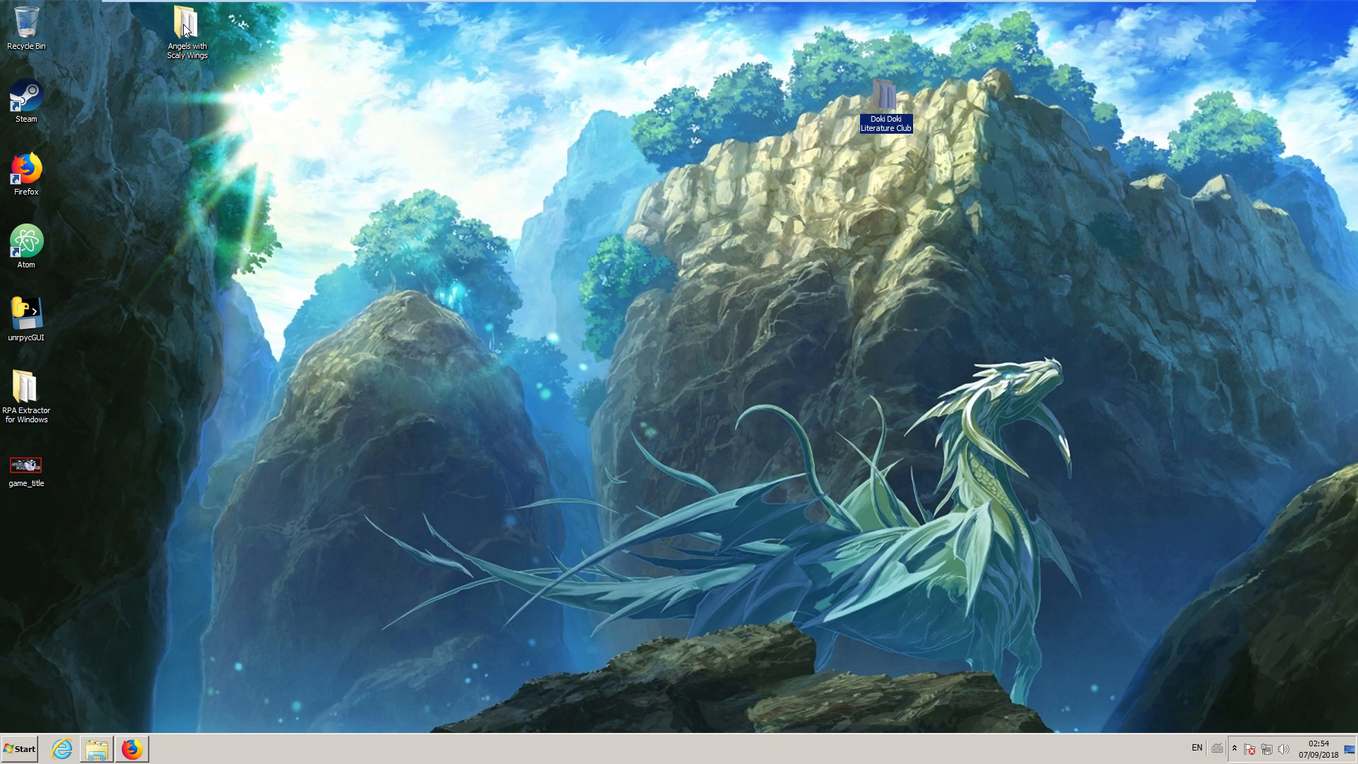
drag(184, 24, 367, 169)
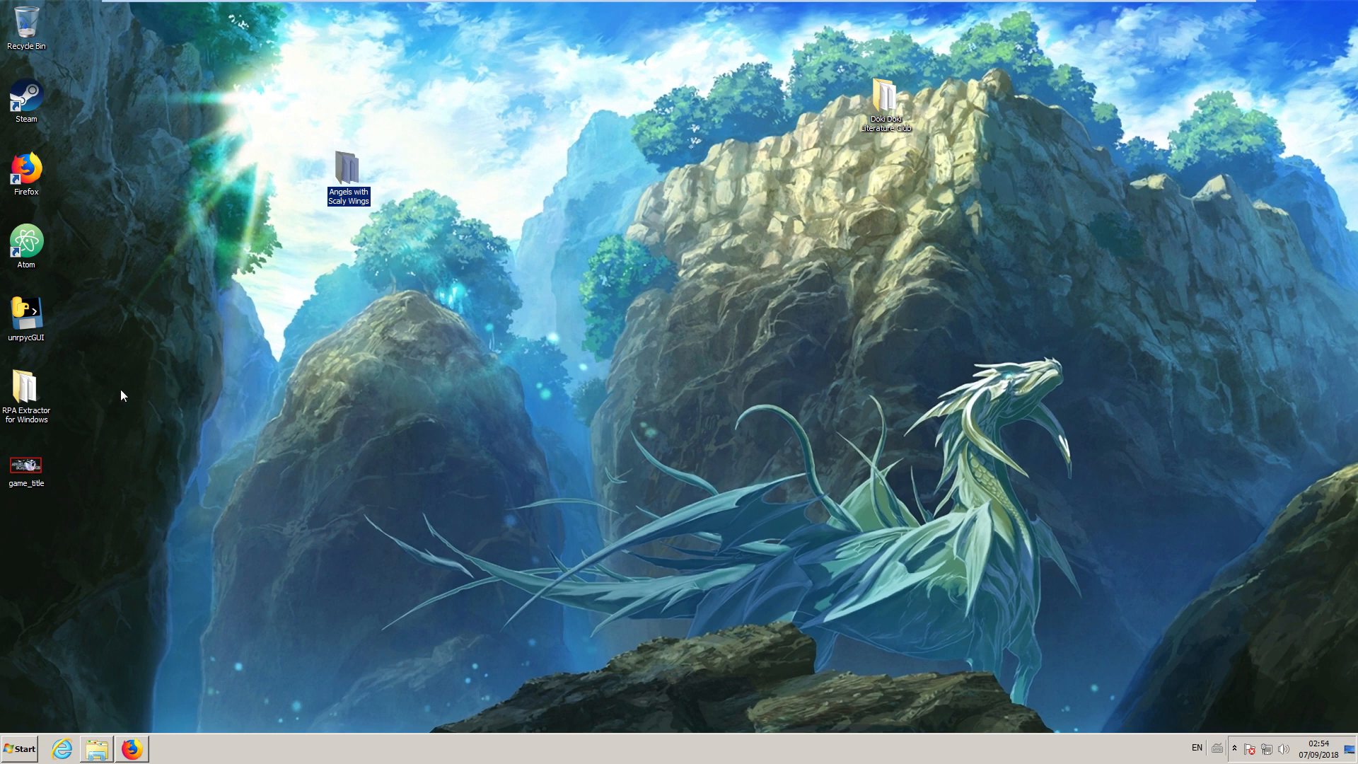
double_click(345, 170)
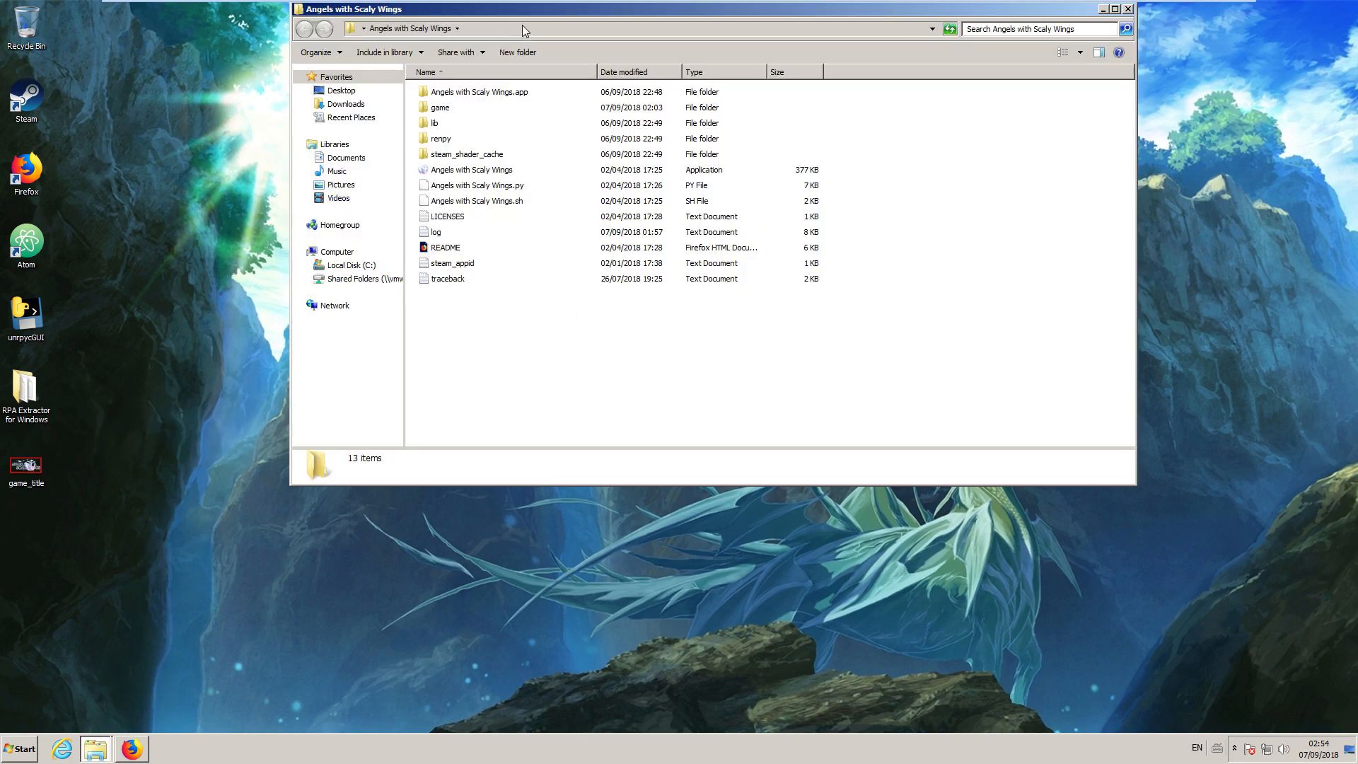
double_click(450, 113)
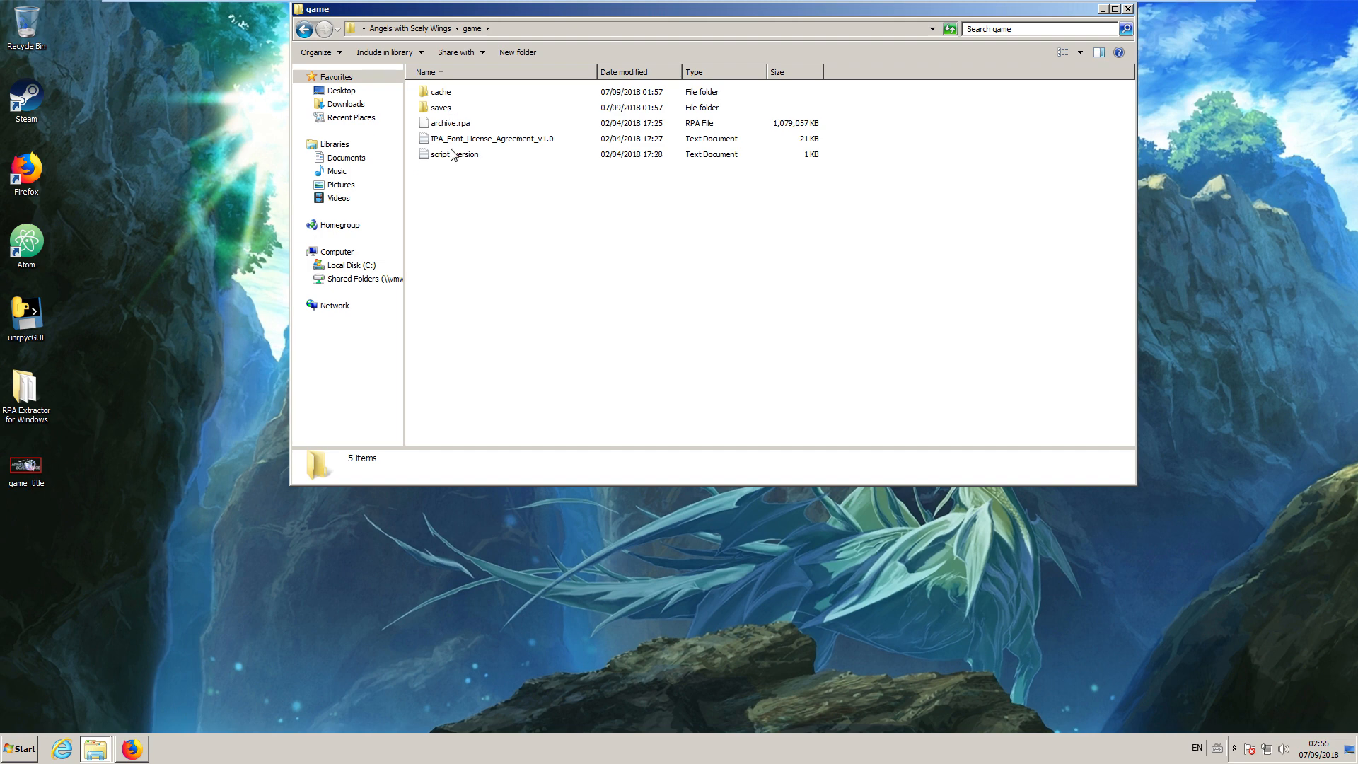
drag(542, 12, 641, 220)
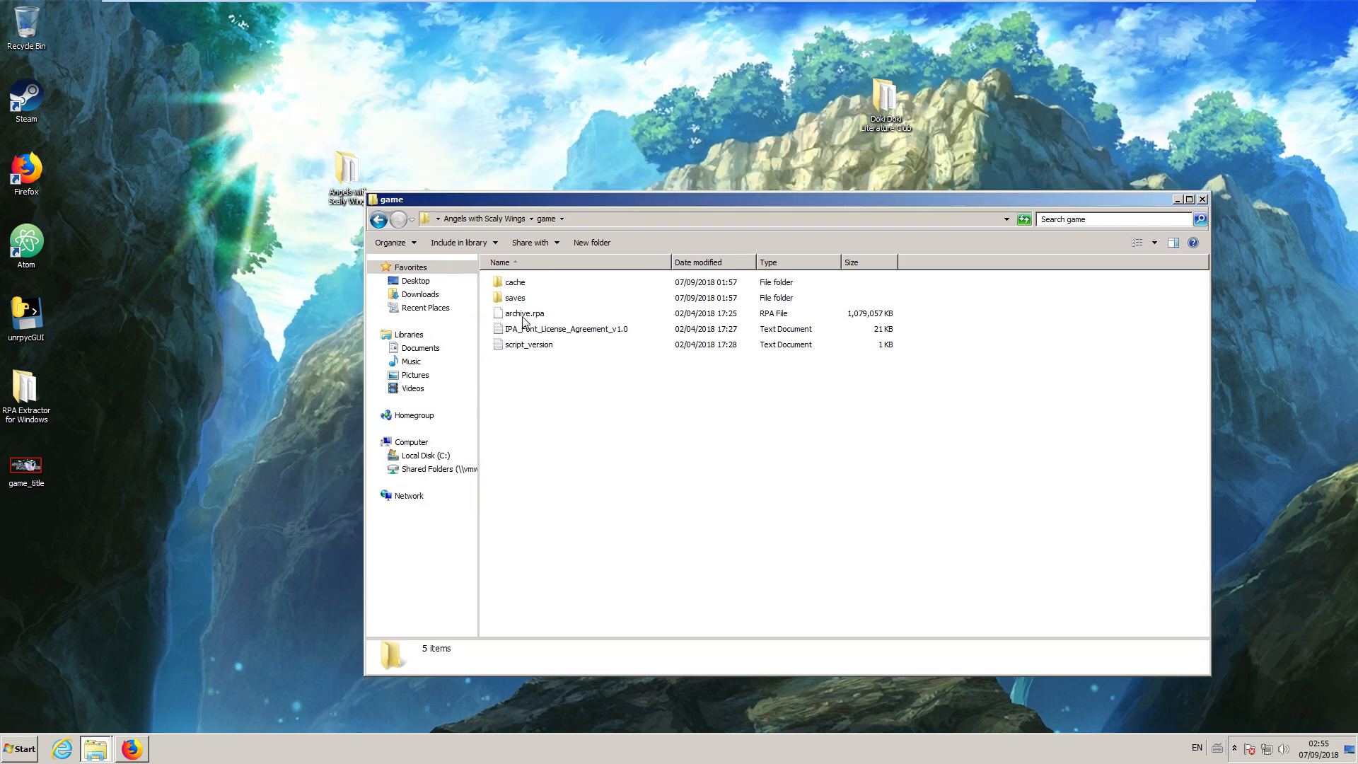
Open the RPA Extractor for Windows folder and move archive.rpa into it from the game folder.
click(22, 393)
double_click(22, 393)
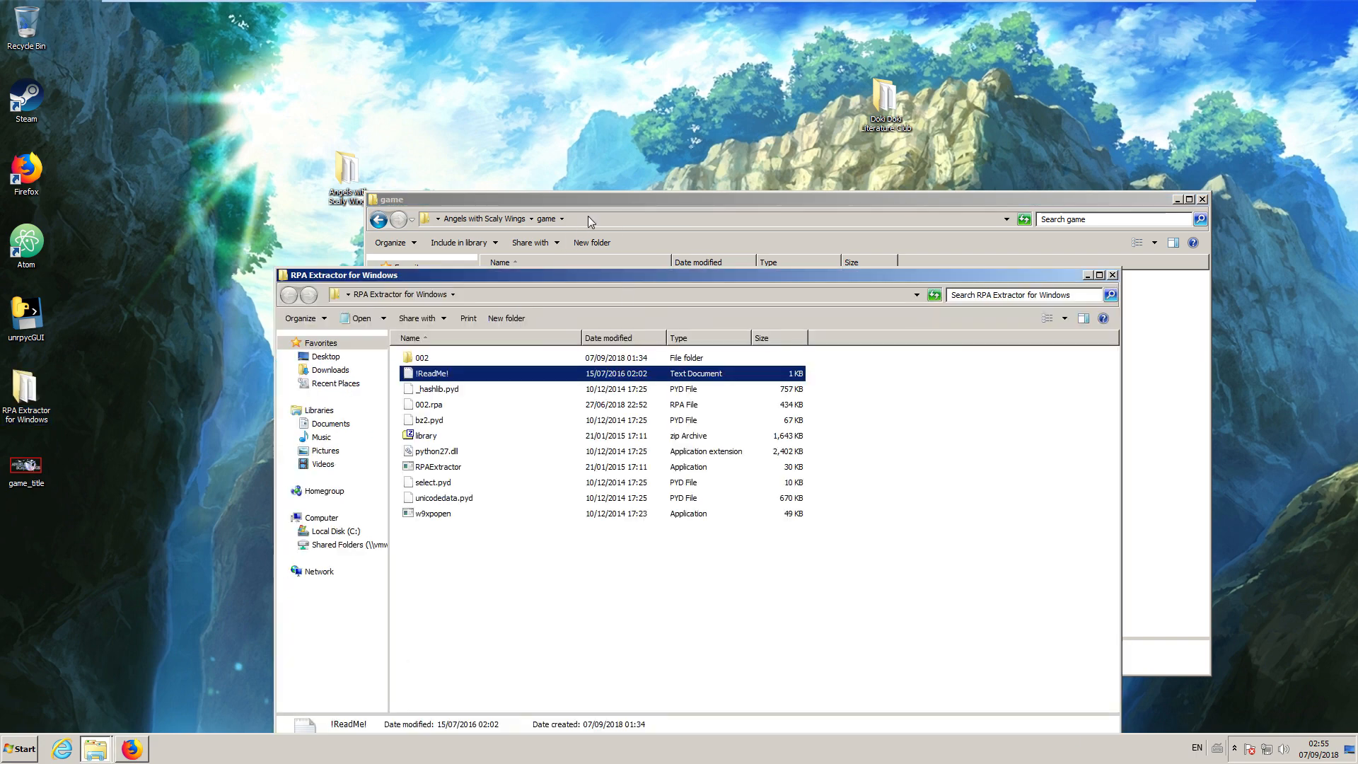
drag(594, 201, 855, 71)
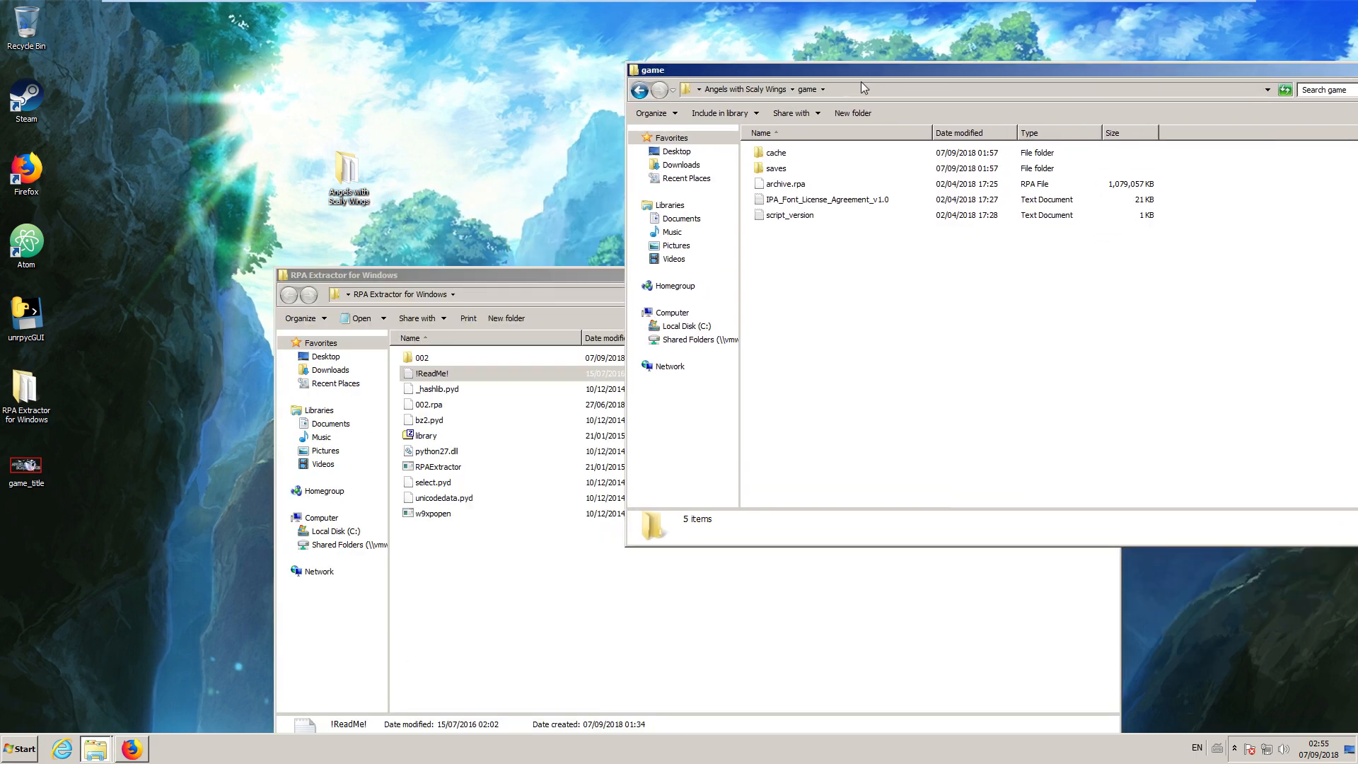
click(795, 185)
drag(504, 599, 504, 598)
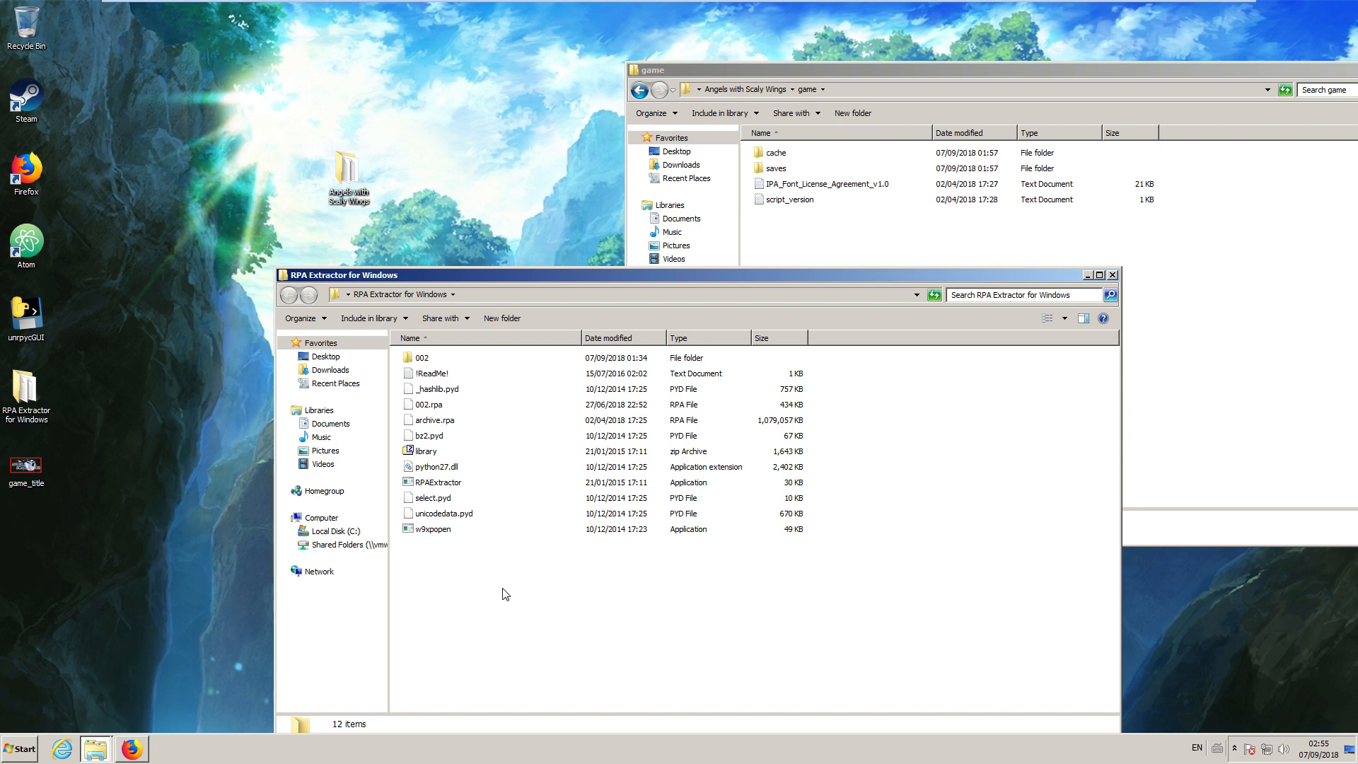
Open a command window in the RPA Extractor folder and run "RPAExtractor.exe -x archive.rpa -o extract".
shift+right_click(502, 588)
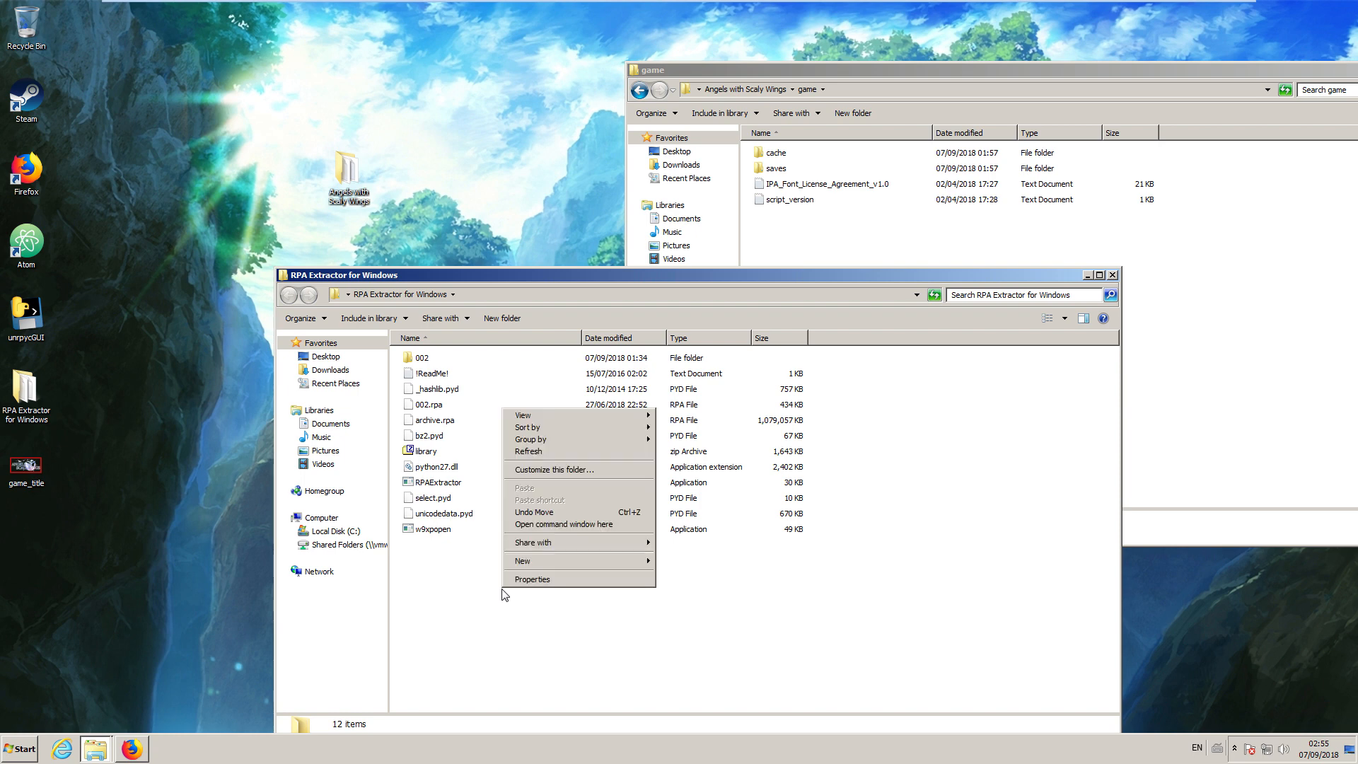
click(554, 528)
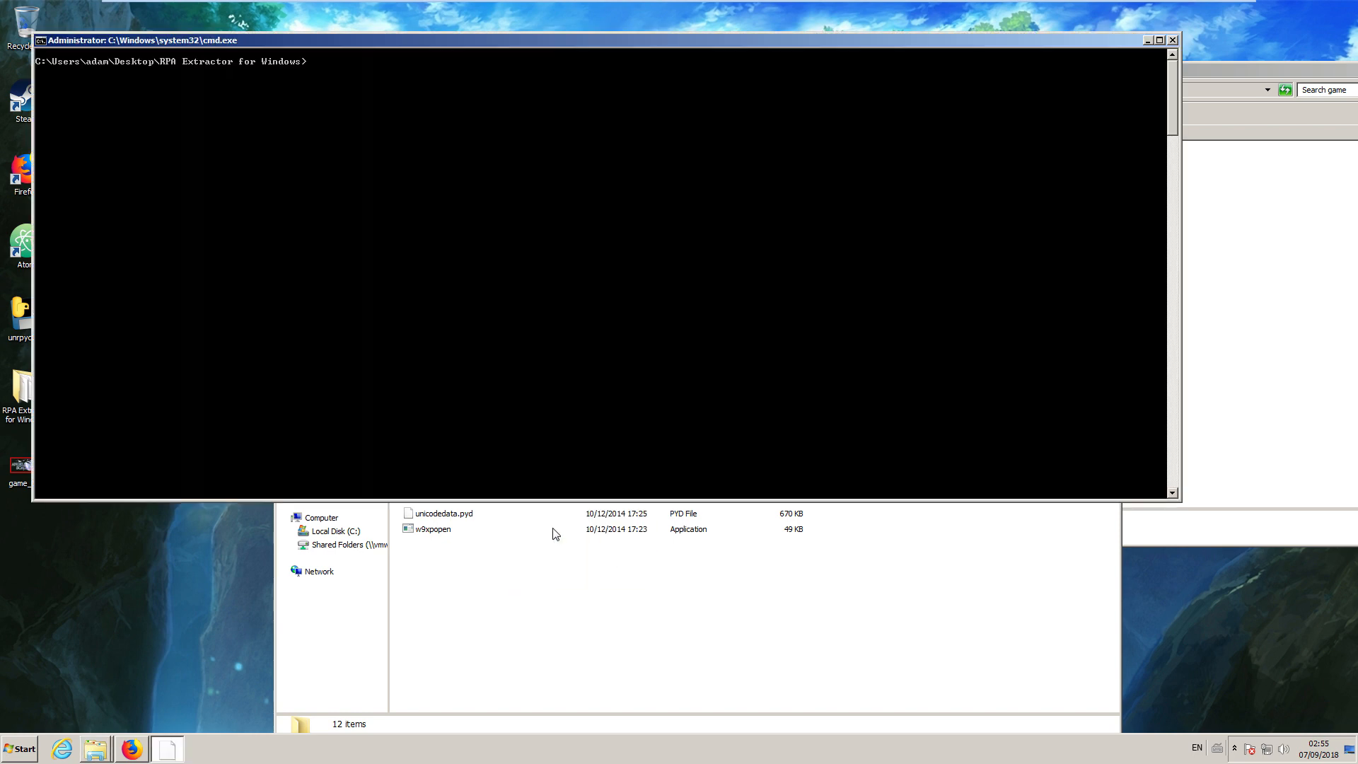
drag(428, 49, 586, 57)
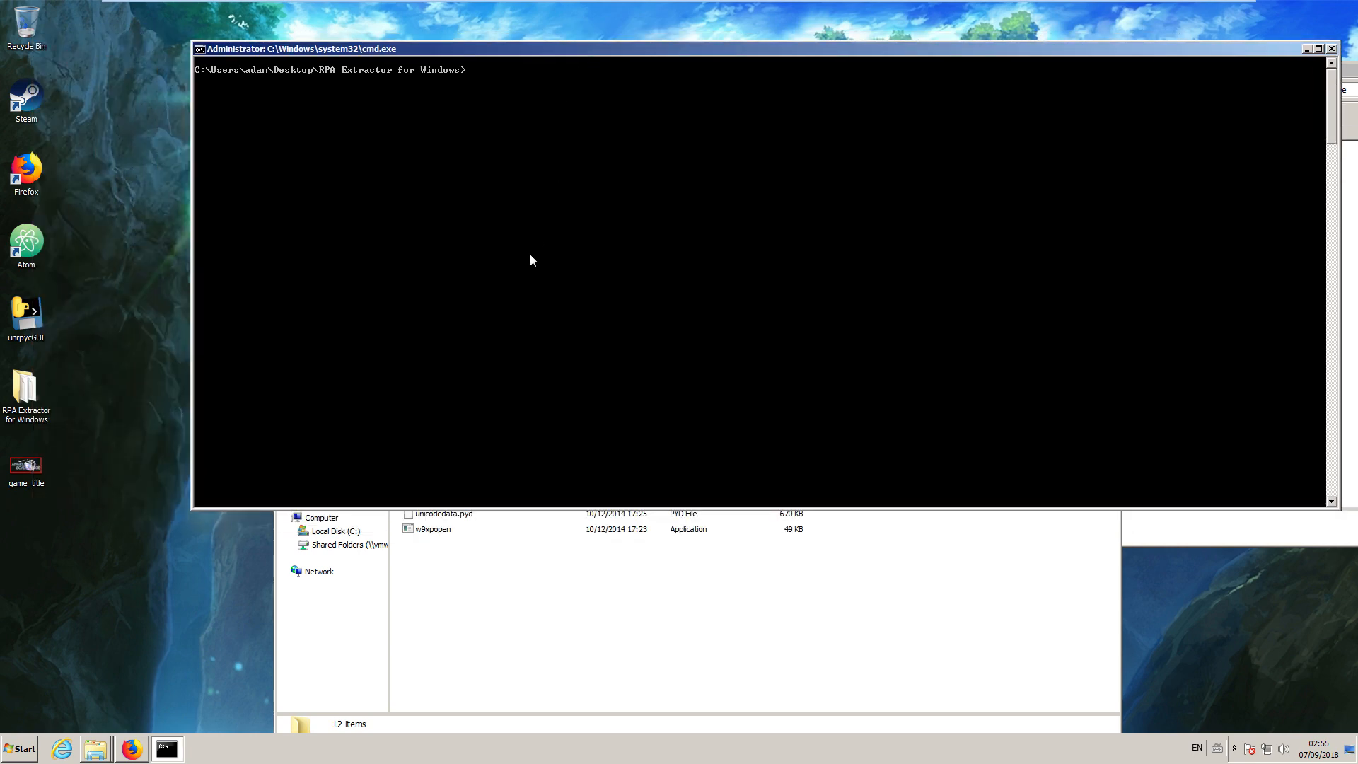
text(Rp)
key(Tab)
text(-x arc)
key(Tab)
text(-o)
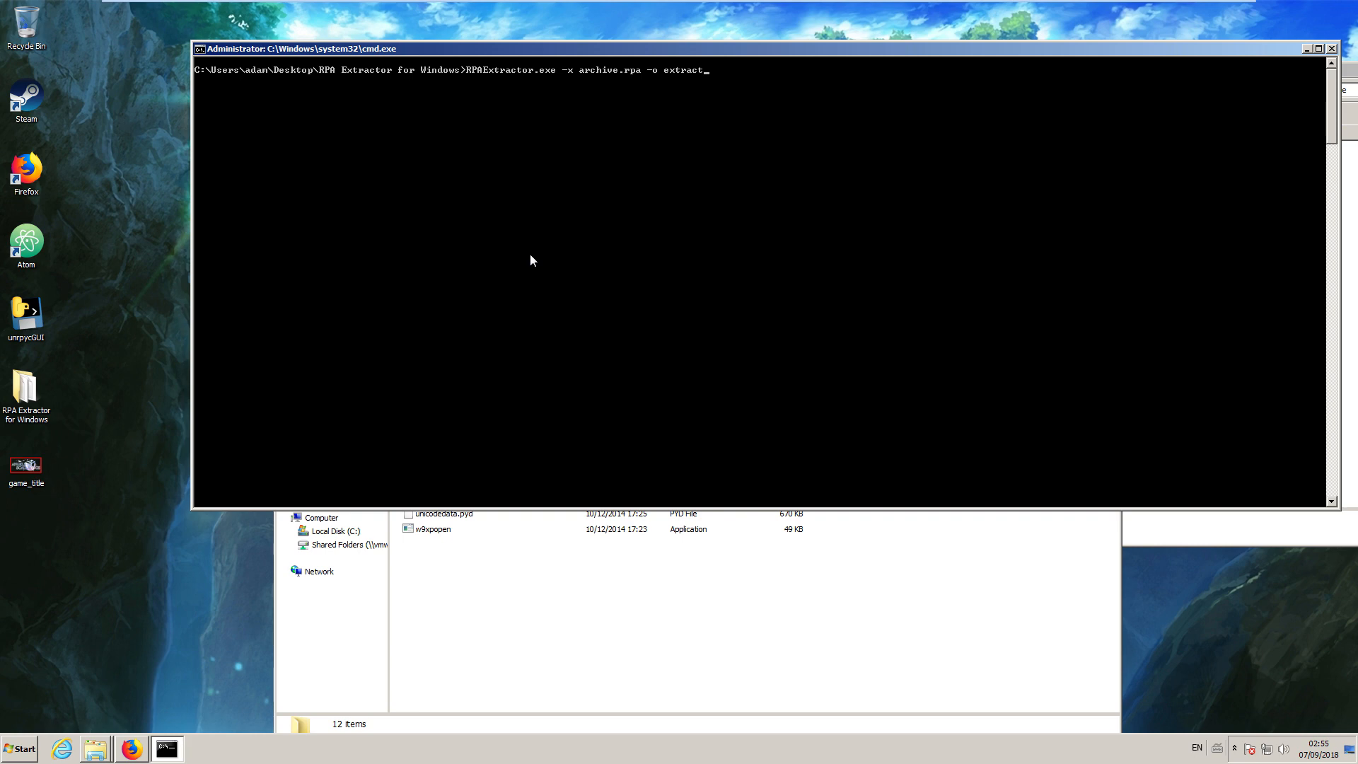
key(Return)
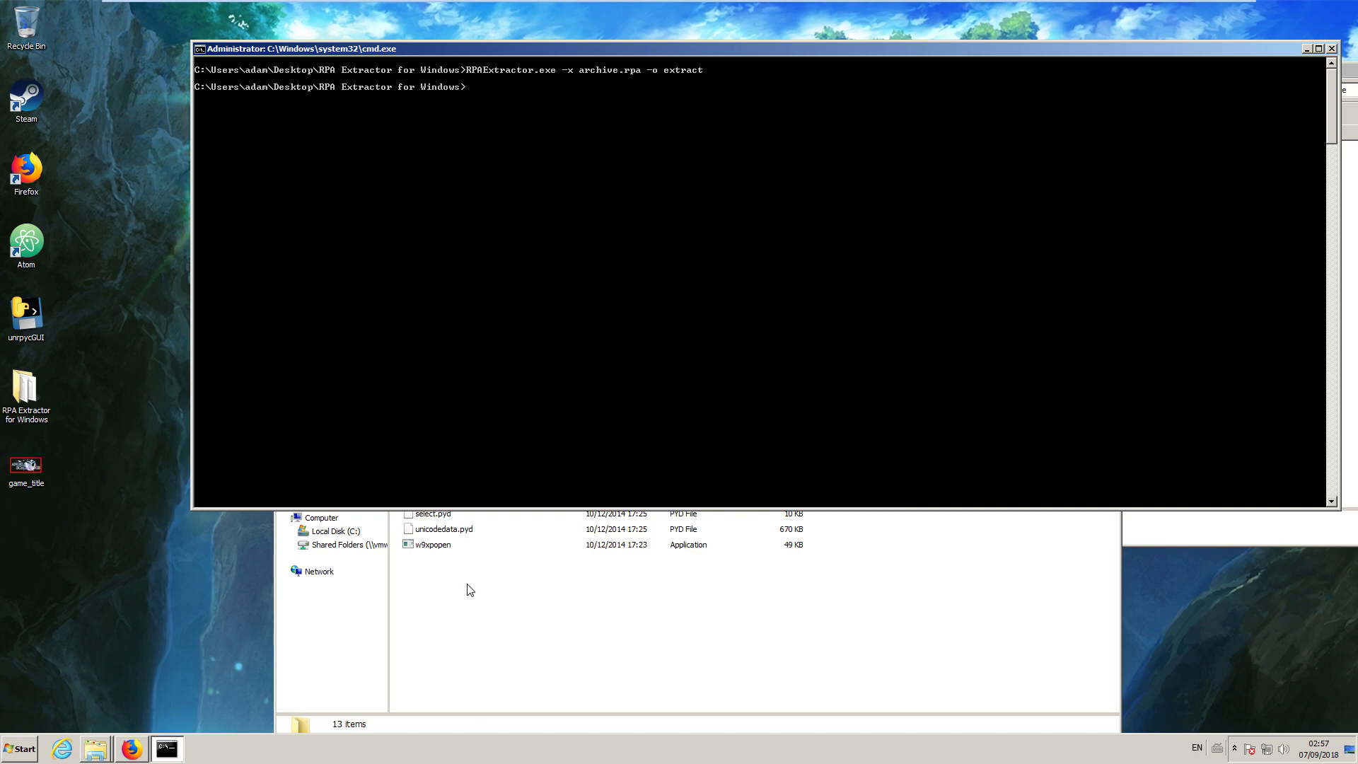
Open the extract folder inside RPA Extractor for Windows and enlarge its window to show more files.
click(484, 607)
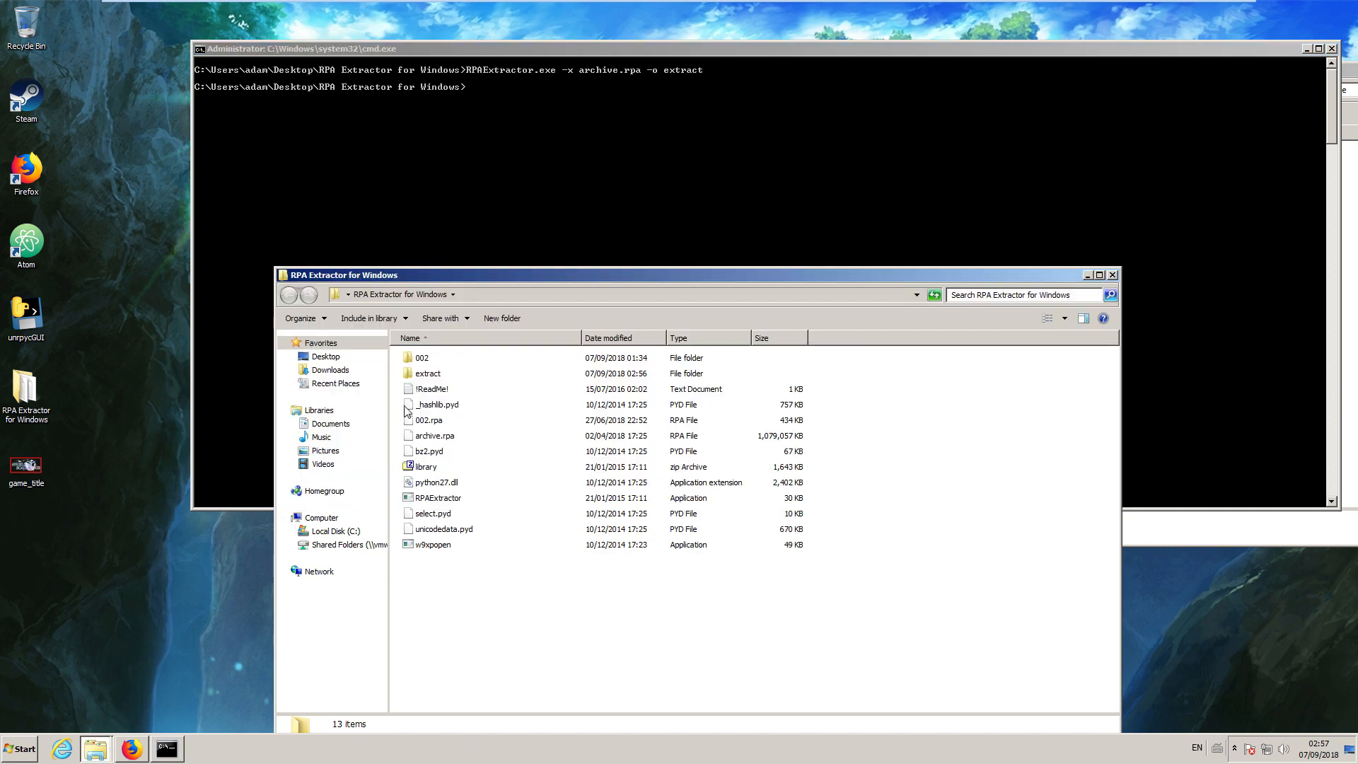
double_click(428, 375)
drag(598, 285, 597, 83)
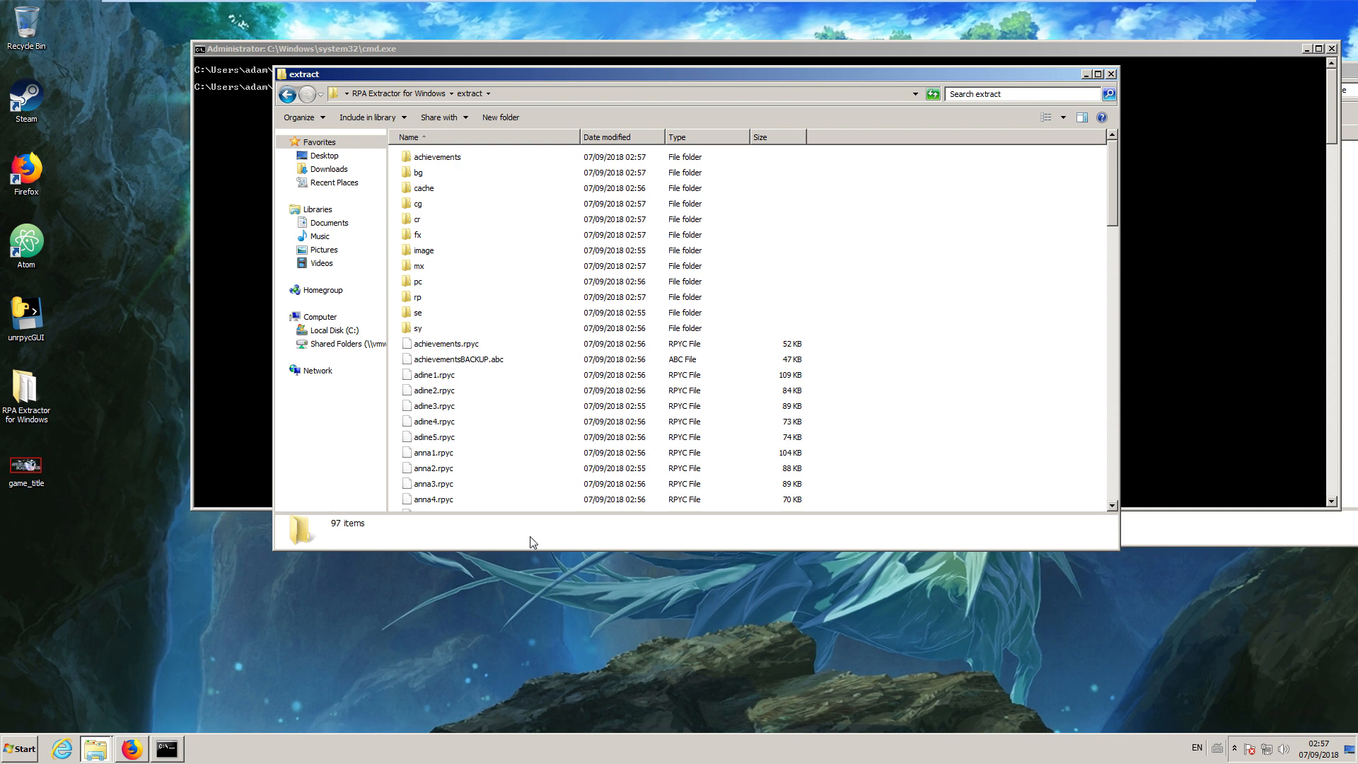
drag(515, 550, 516, 574)
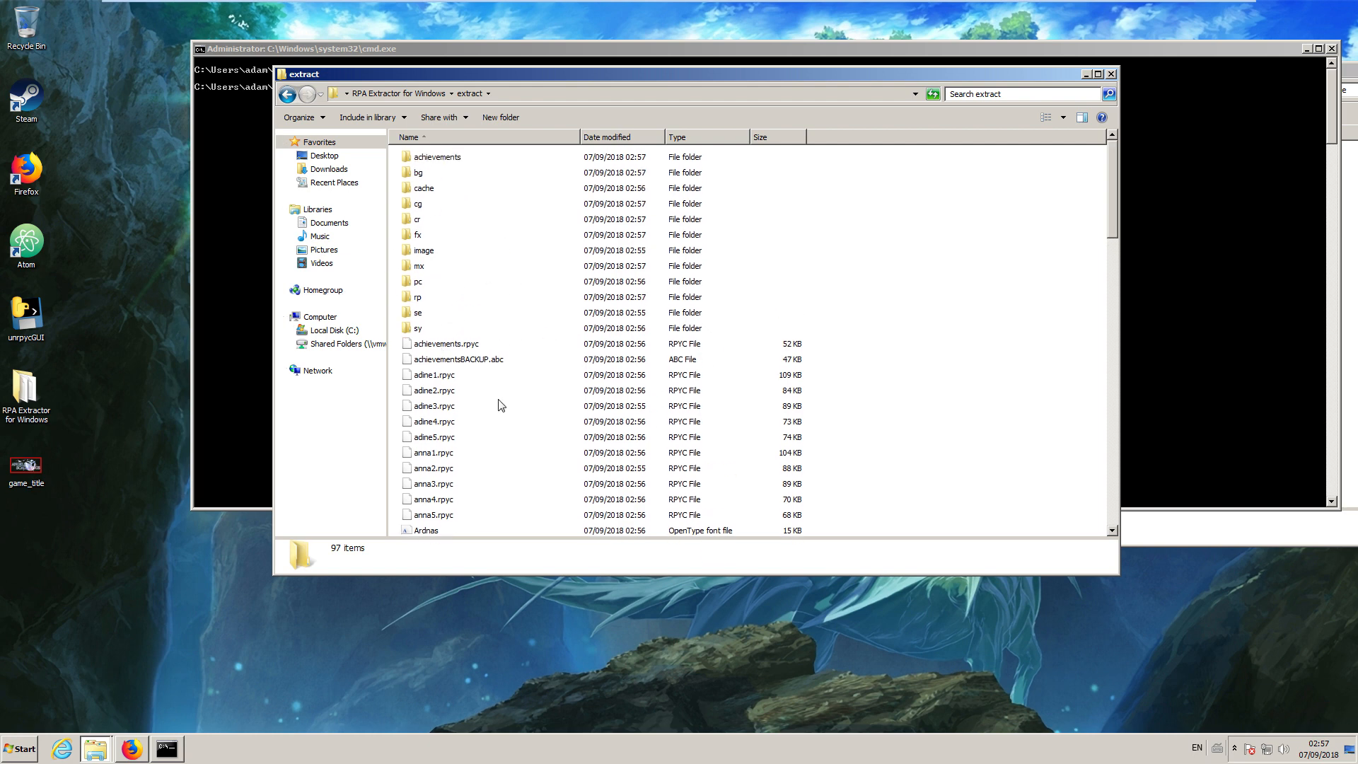
Open adine1.rpyc from the extract folder in Notepad++ to inspect its compiled contents, and move the editor clear of the file list.
click(450, 378)
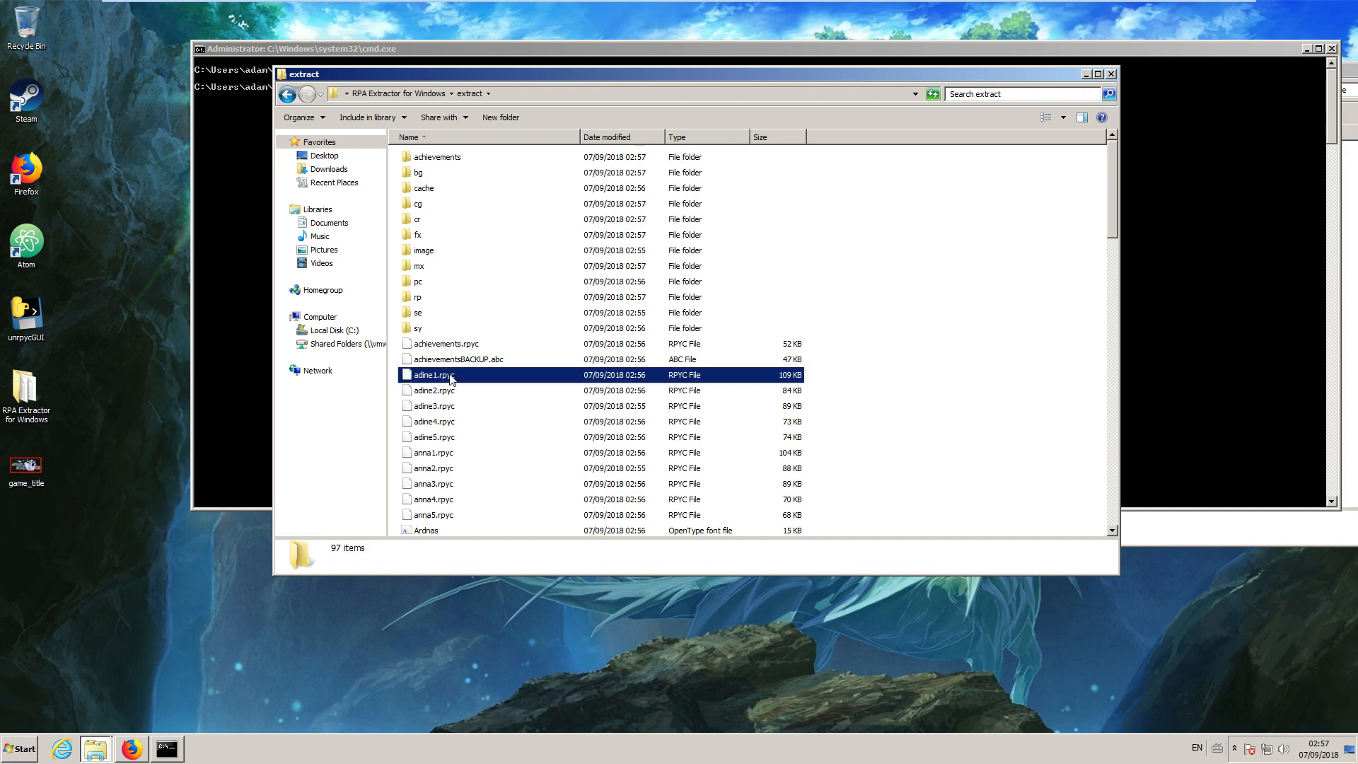
right_click(450, 376)
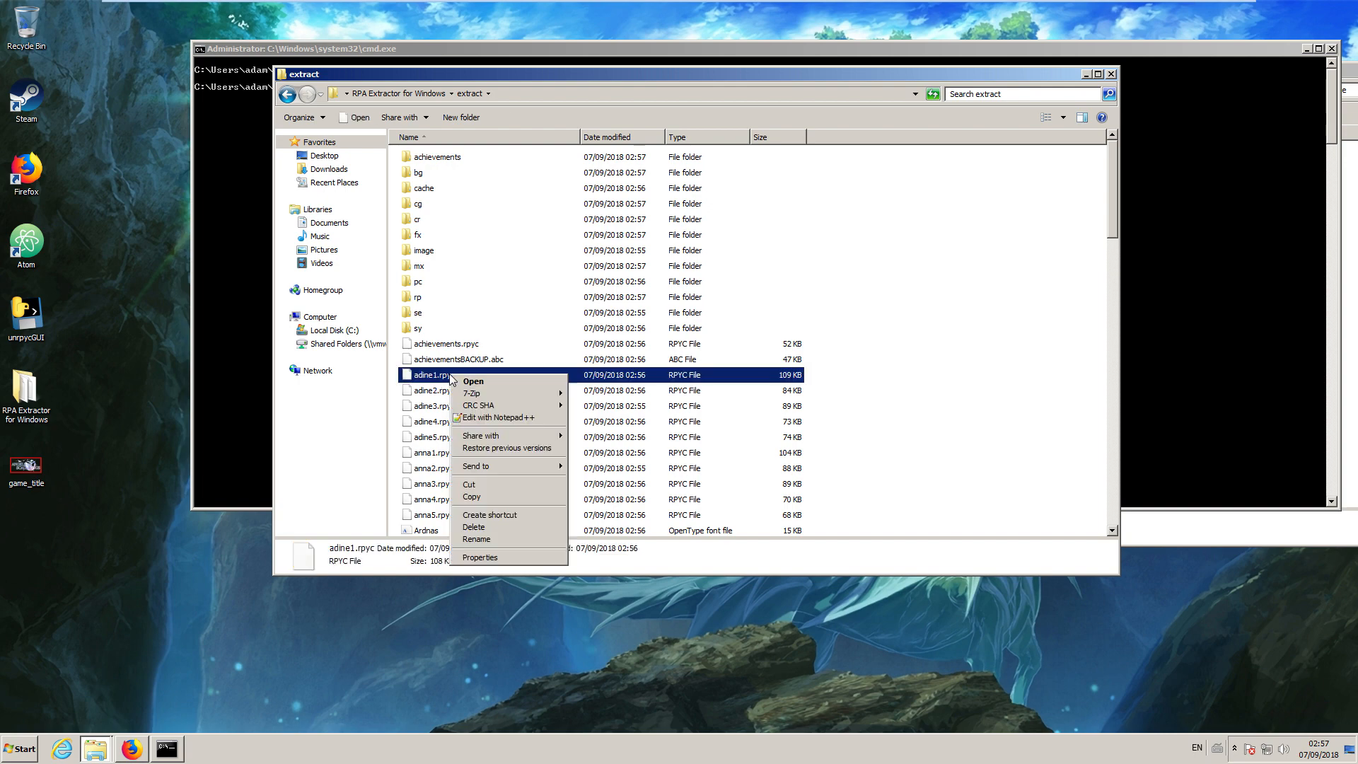
click(478, 418)
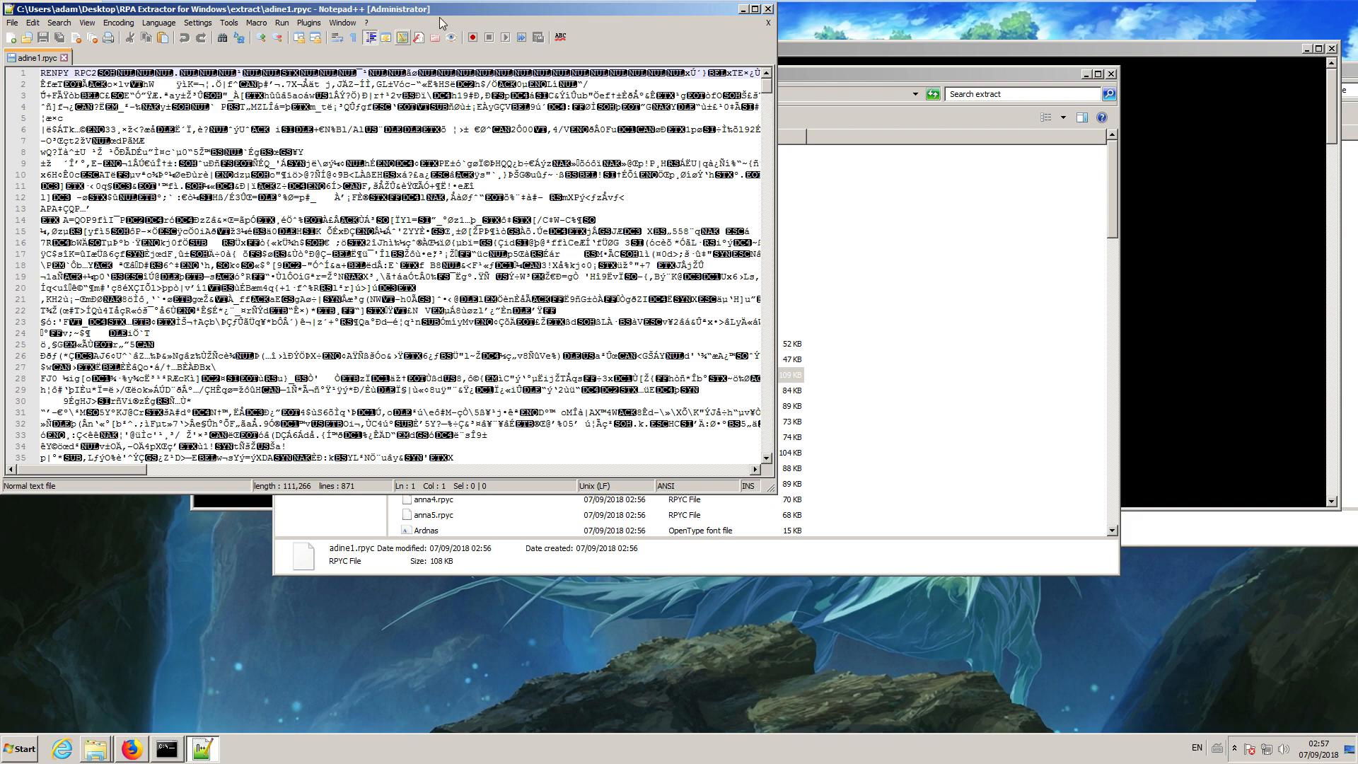
drag(446, 11, 817, 461)
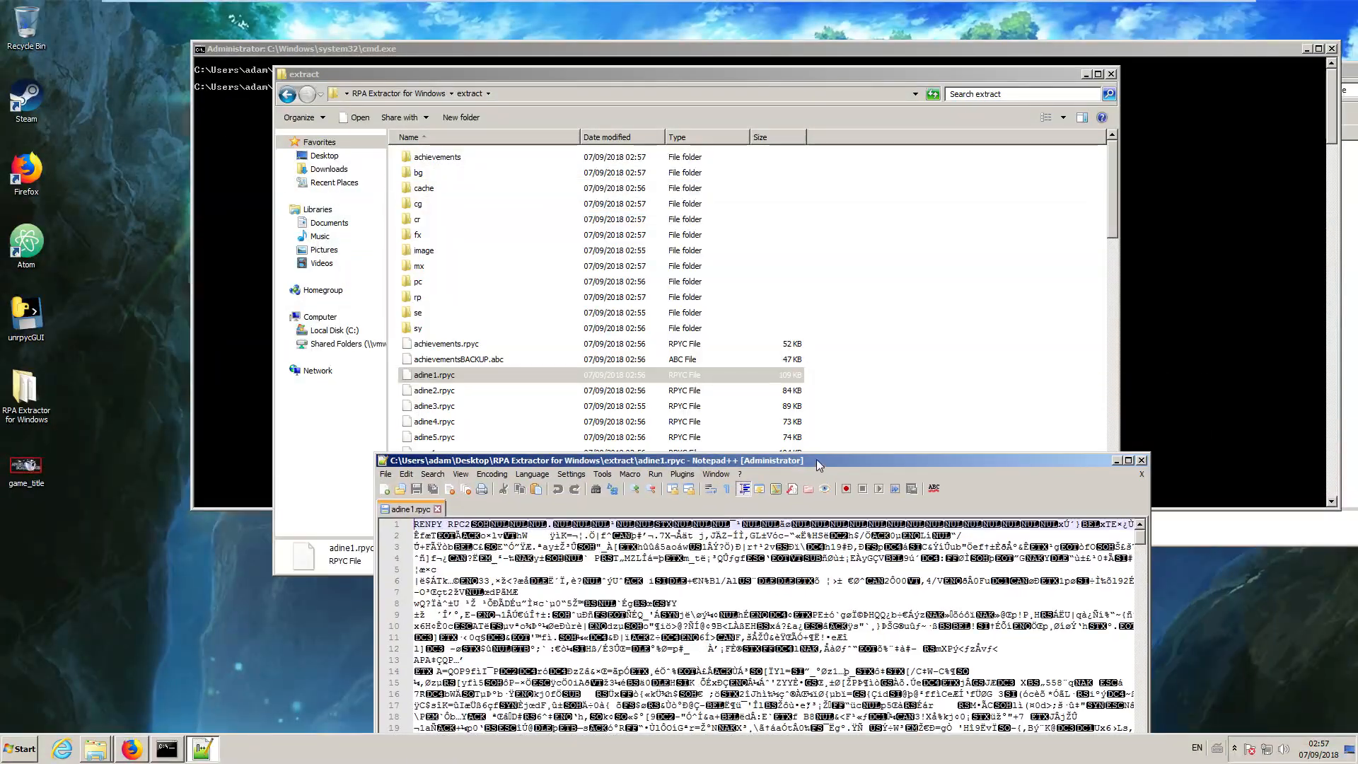
Launch unrpycGUI from the desktop and decompile the scripts in the extract folder of RPA Extractor for Windows.
click(322, 467)
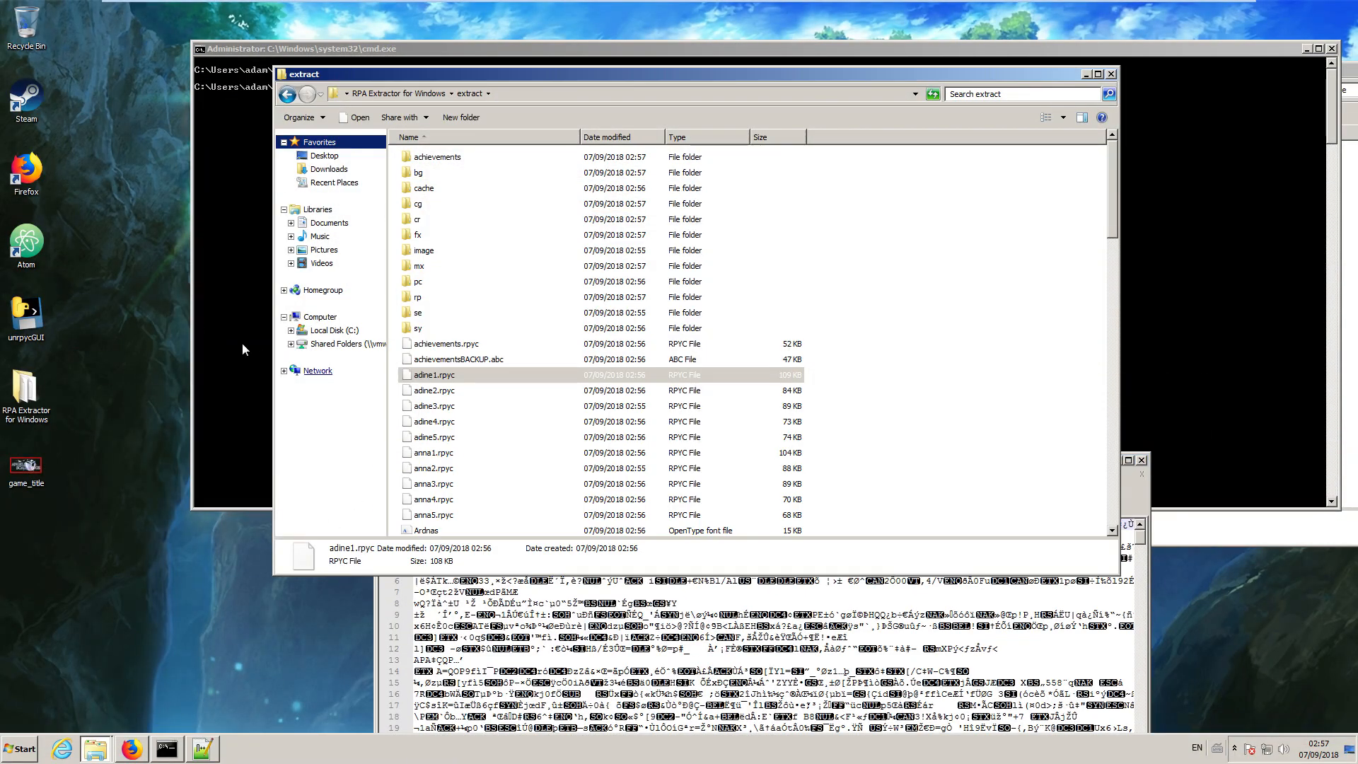
double_click(29, 312)
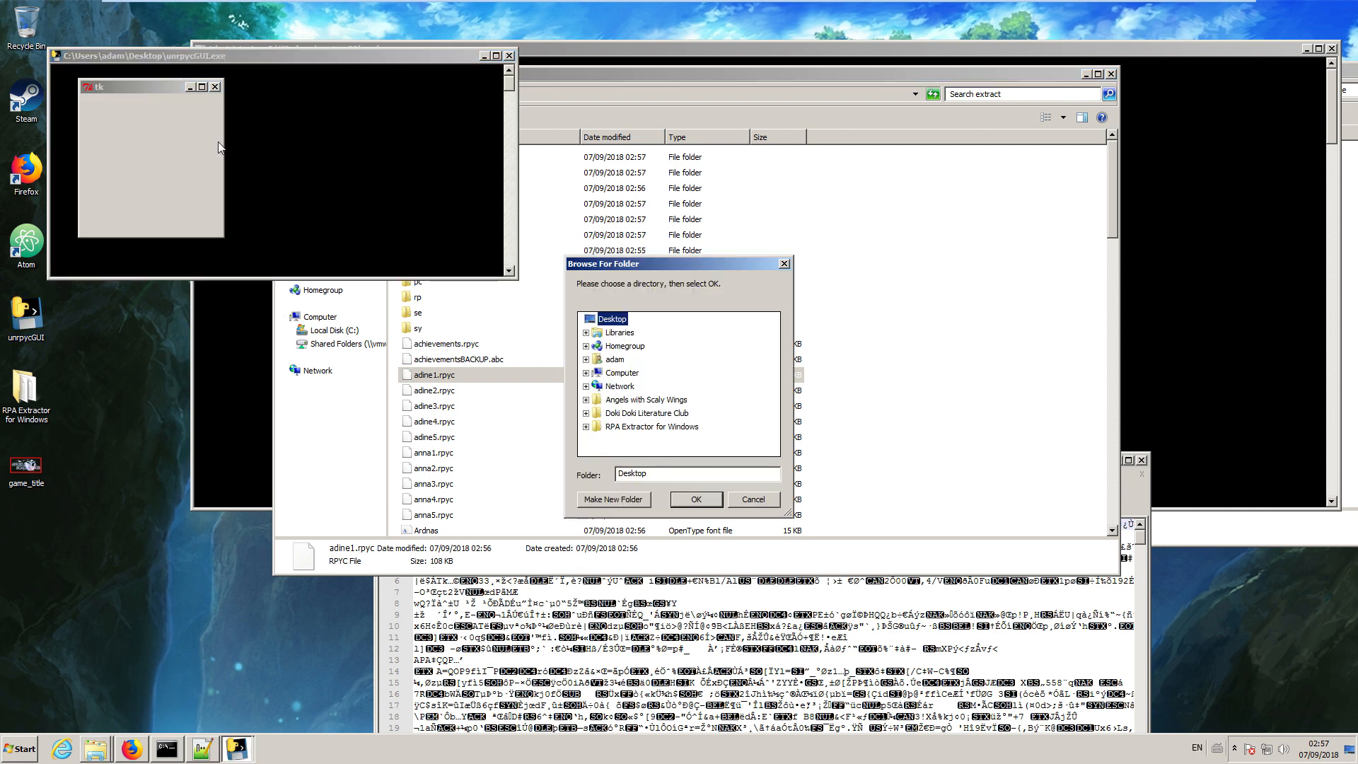
click(610, 427)
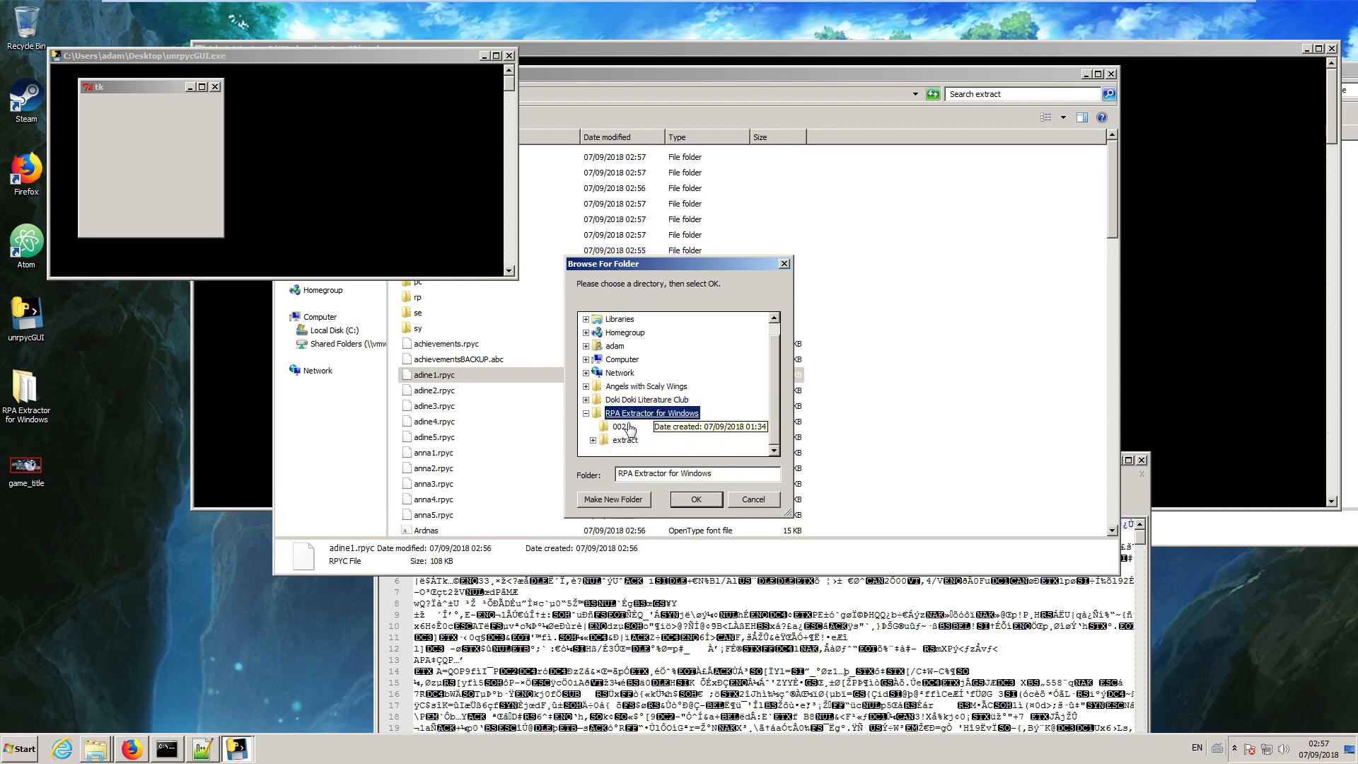
click(629, 444)
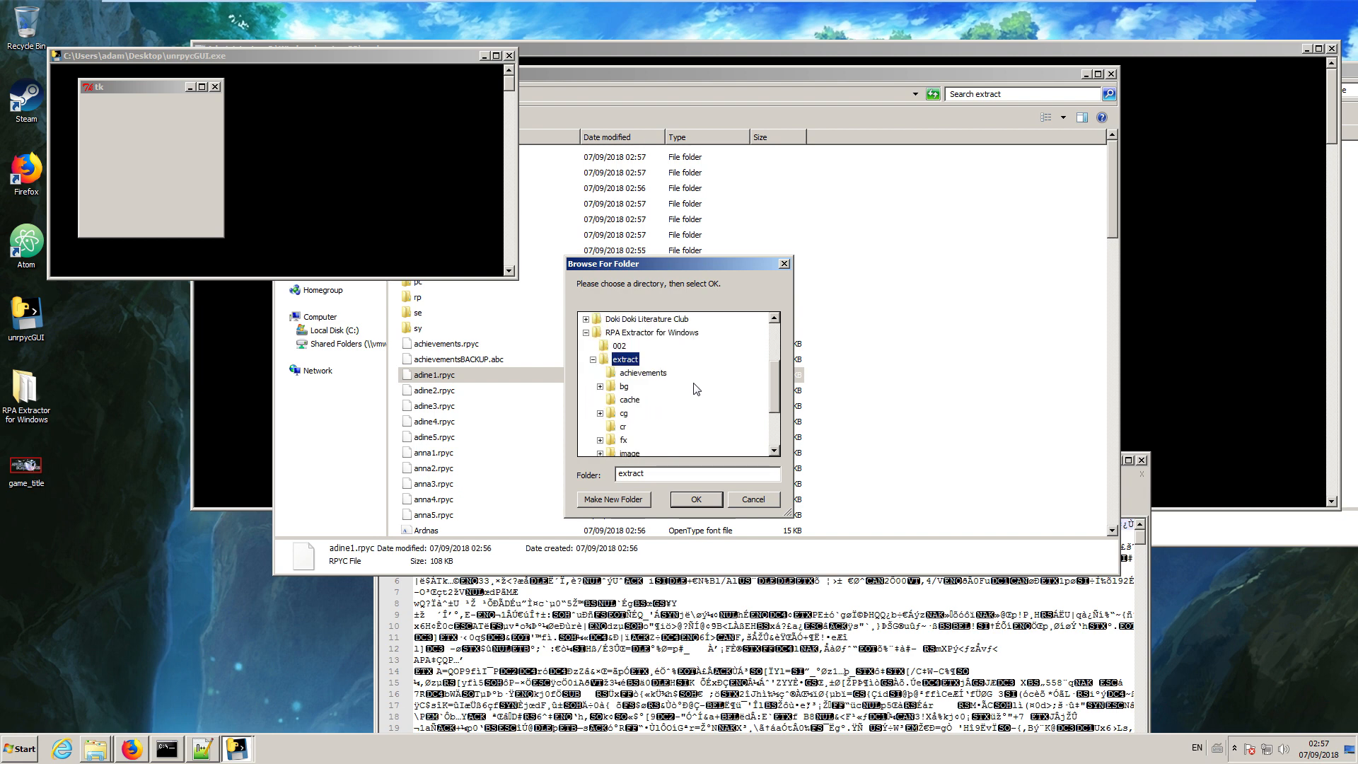
click(696, 499)
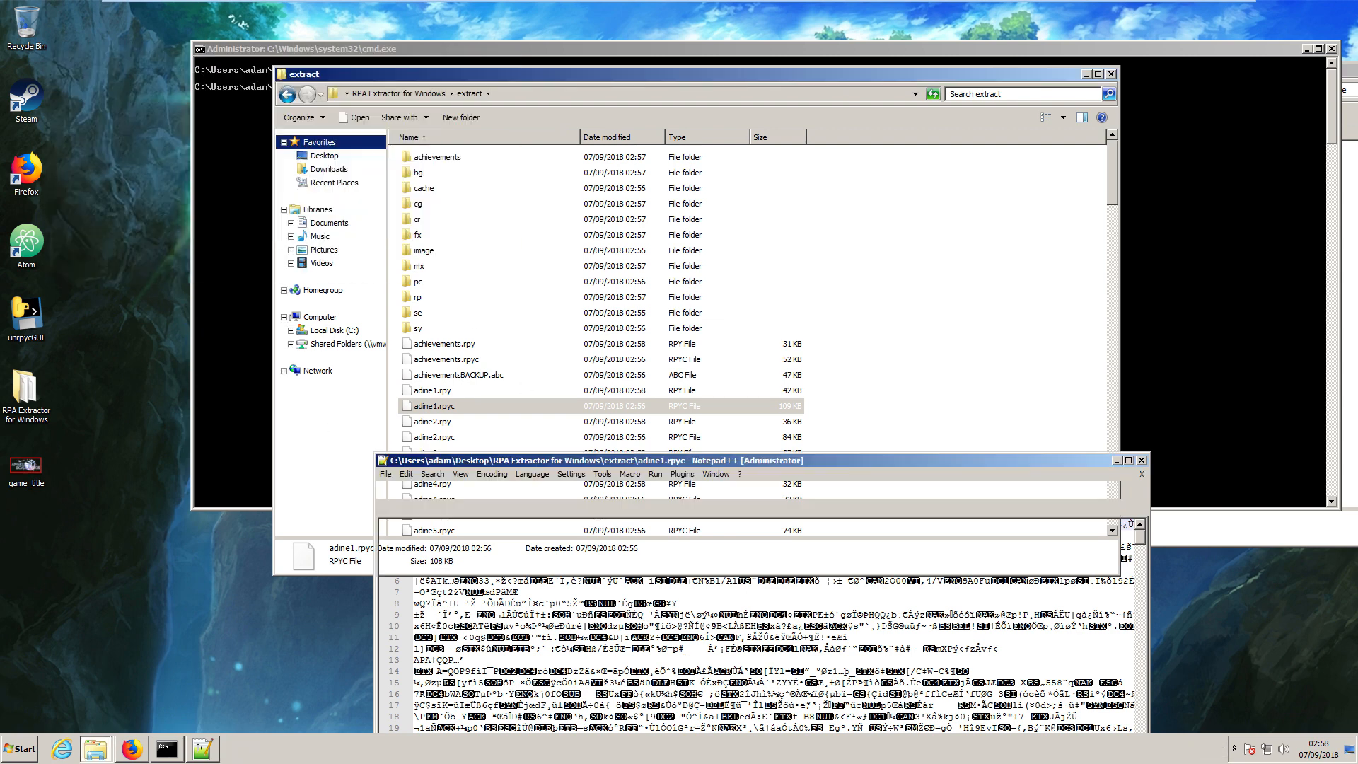
Open the decompiled adine1.rpy from the extract folder to view its script, and move the editor below the file list.
drag(524, 459, 673, 193)
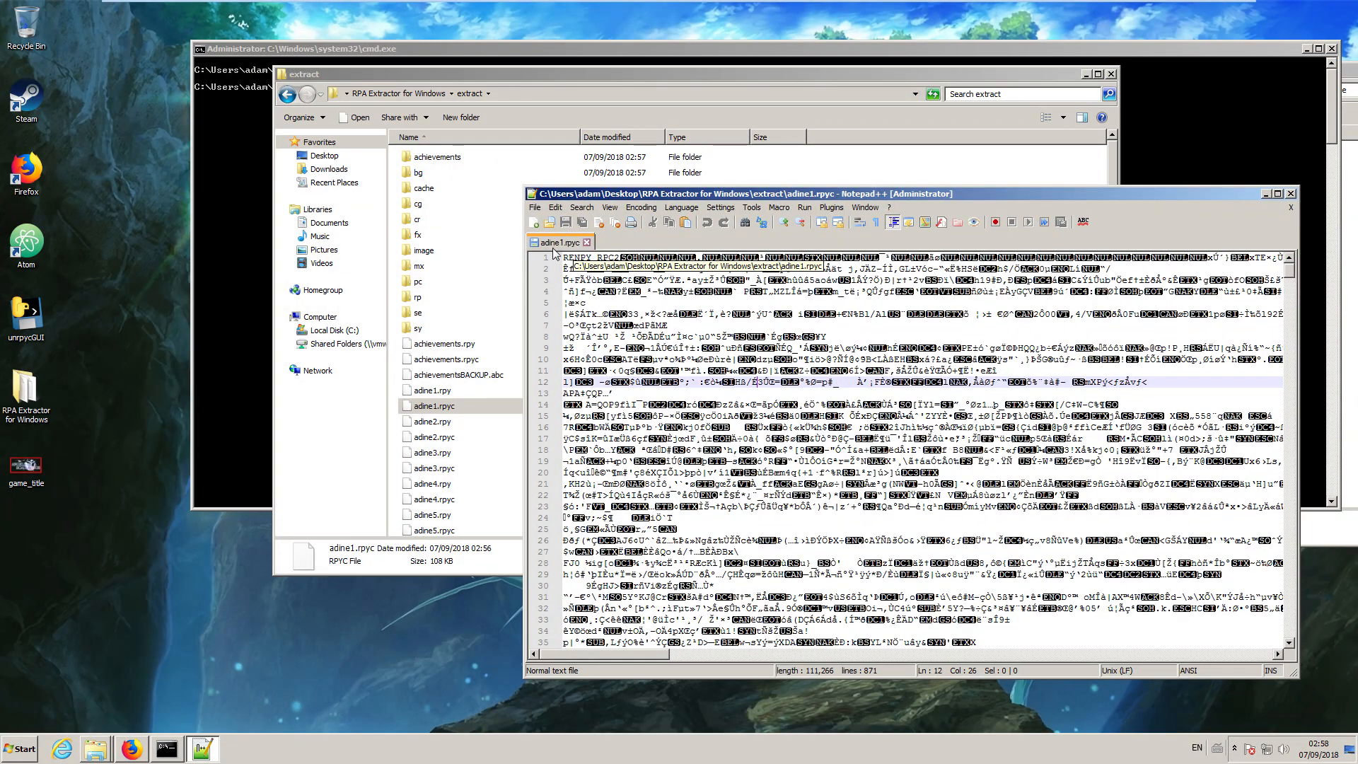
double_click(432, 391)
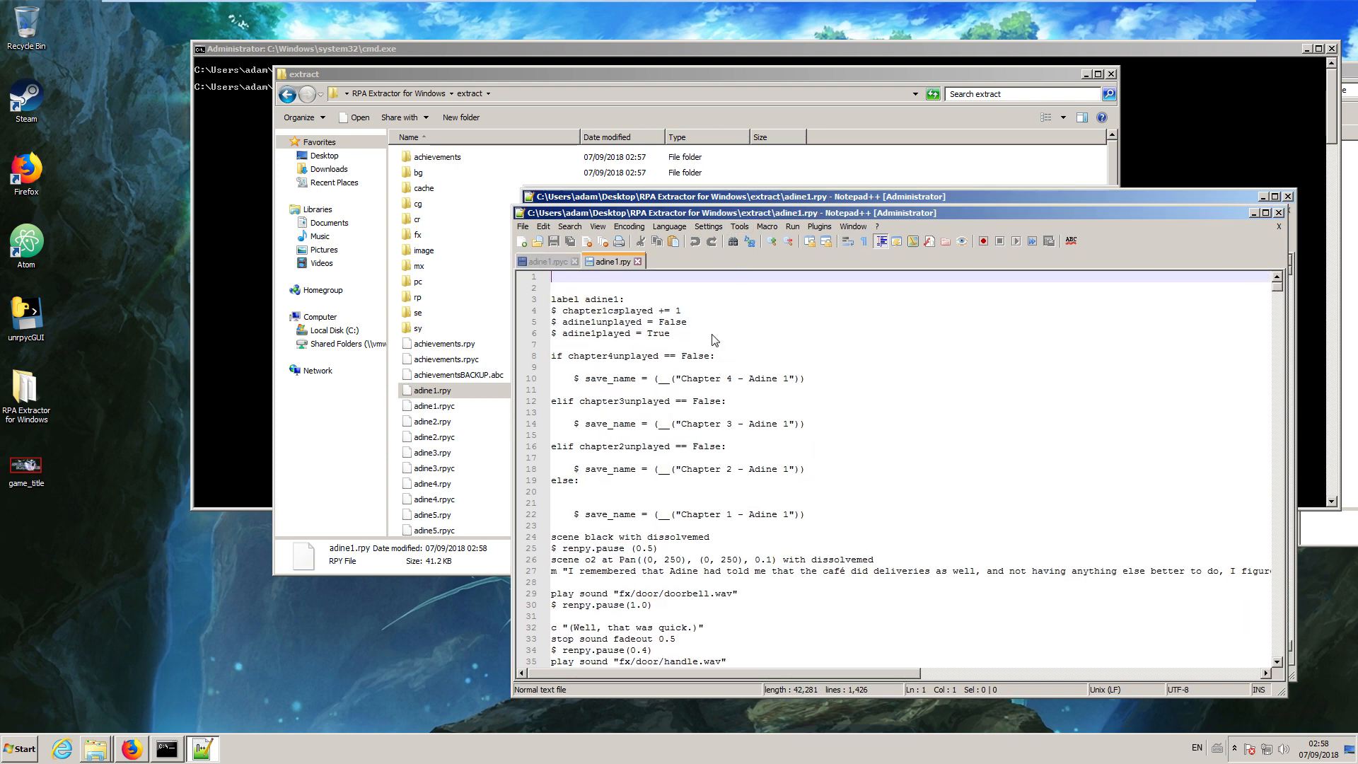
drag(772, 197, 492, 554)
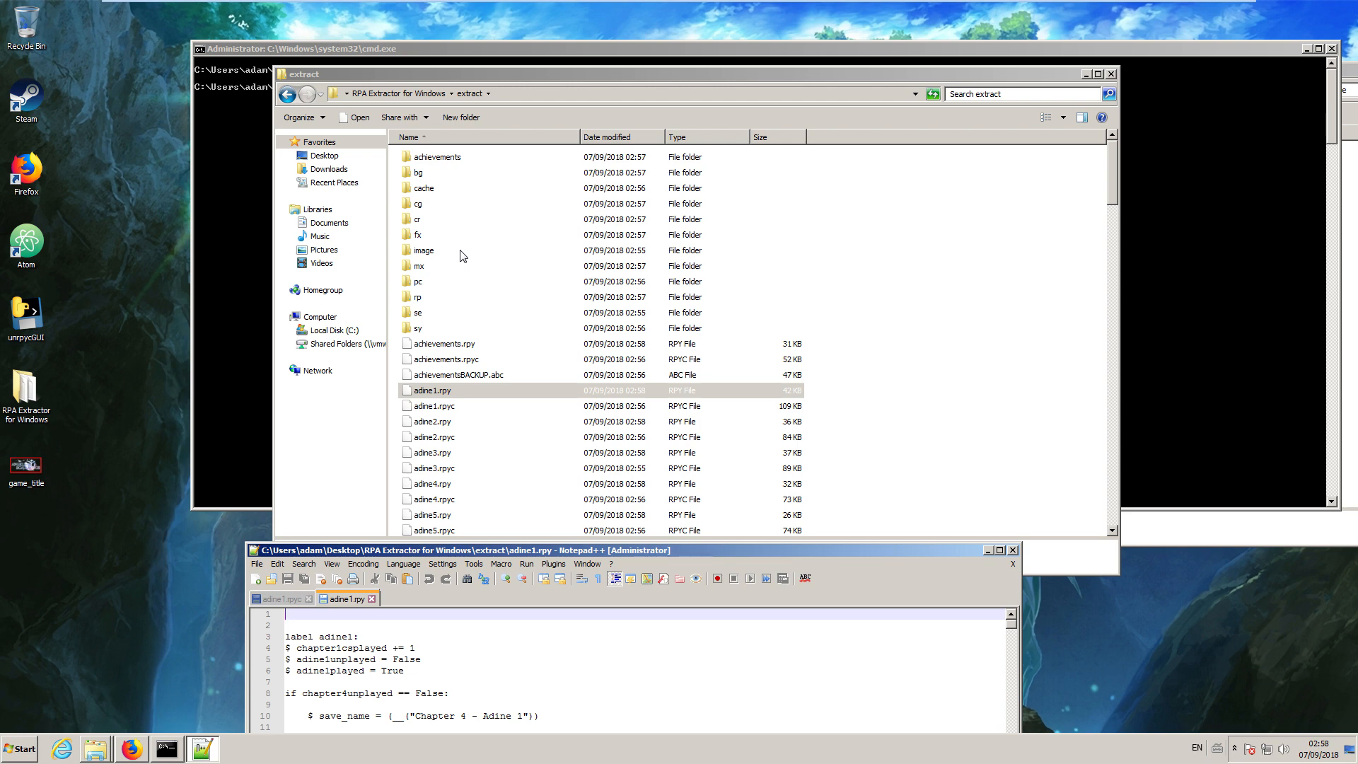
Return to the Angels with Scaly Wings main folder and open its log text file to check the Ren'Py version.
drag(545, 74, 741, 31)
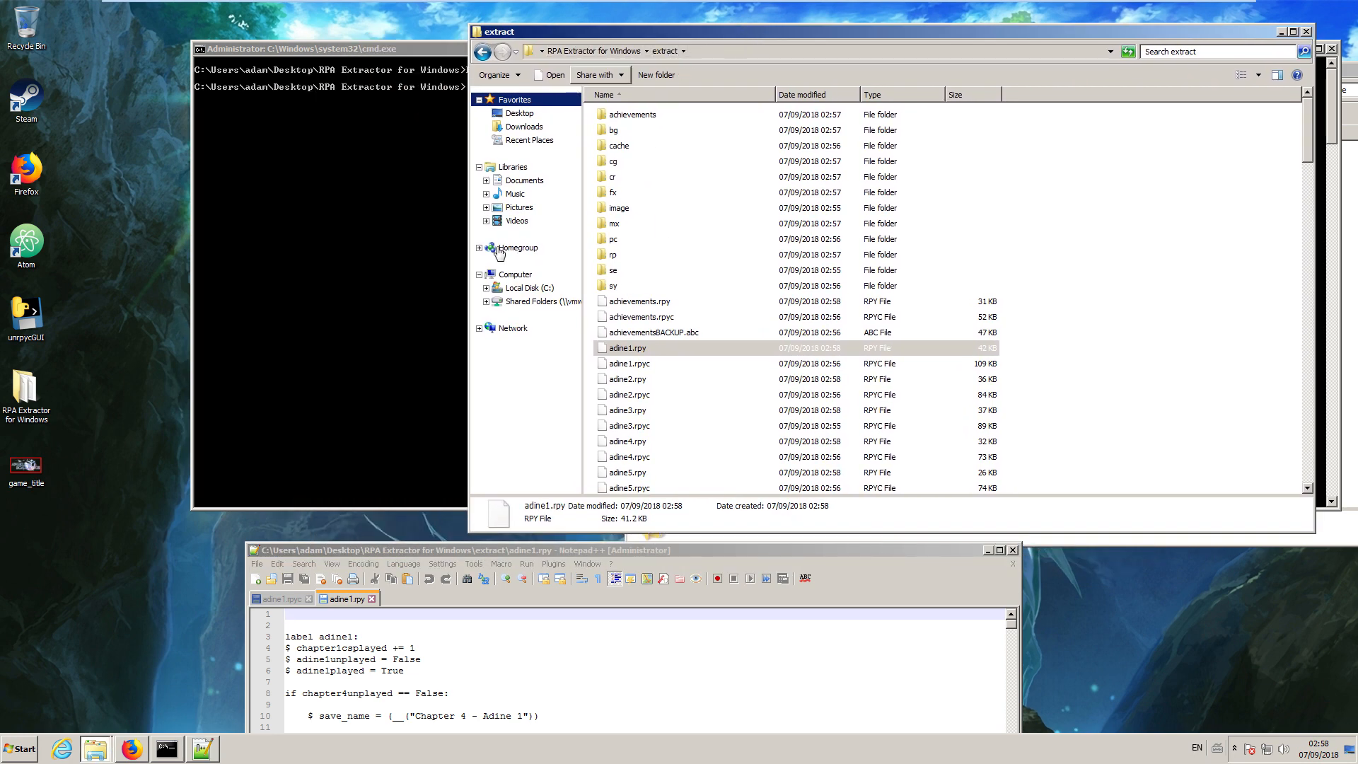
mouse_move(106, 744)
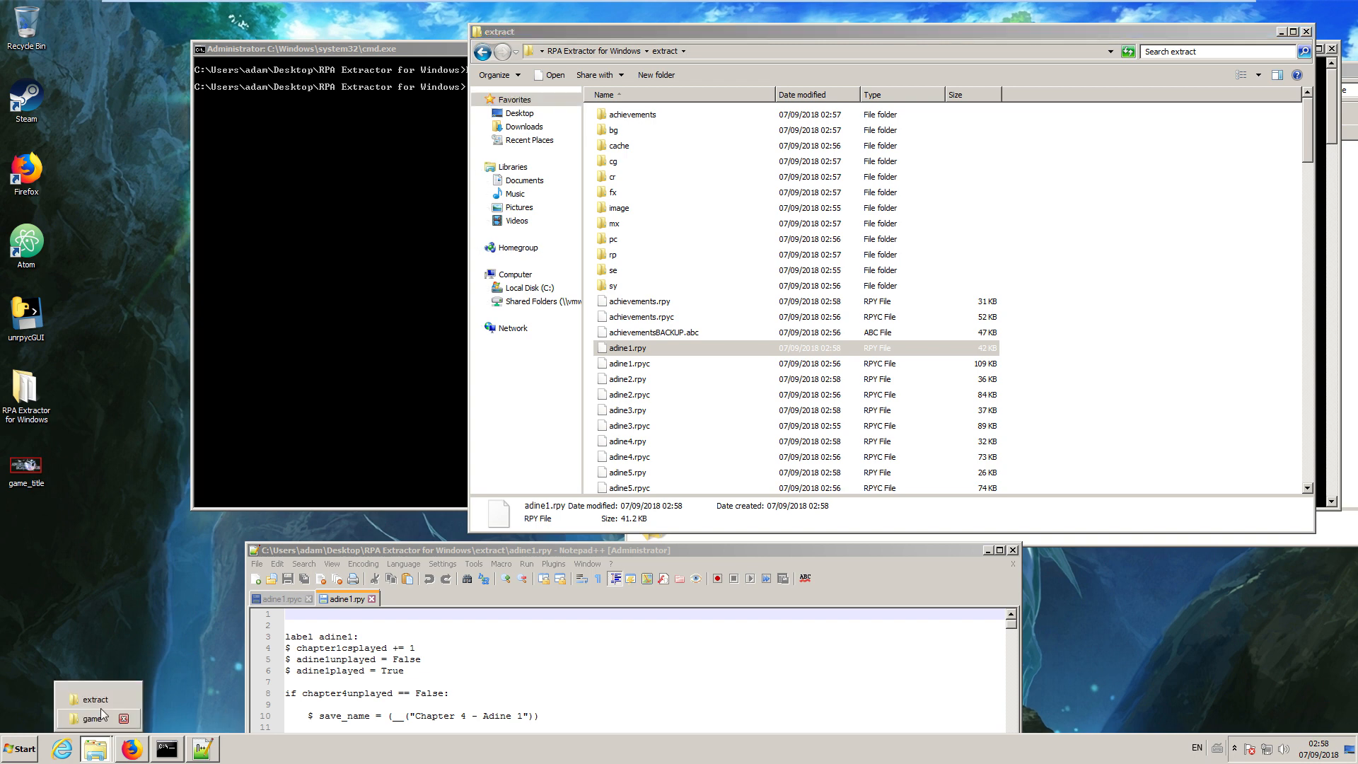
click(123, 699)
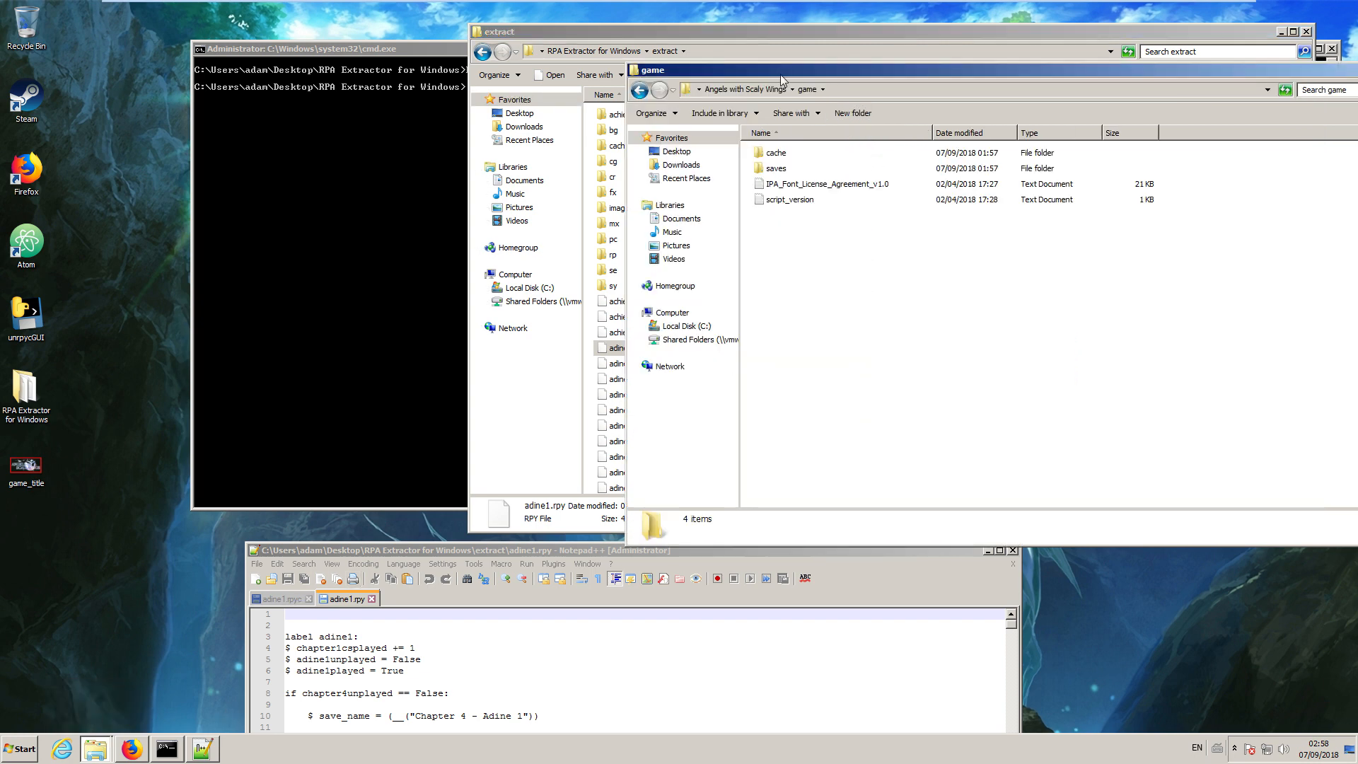
click(735, 90)
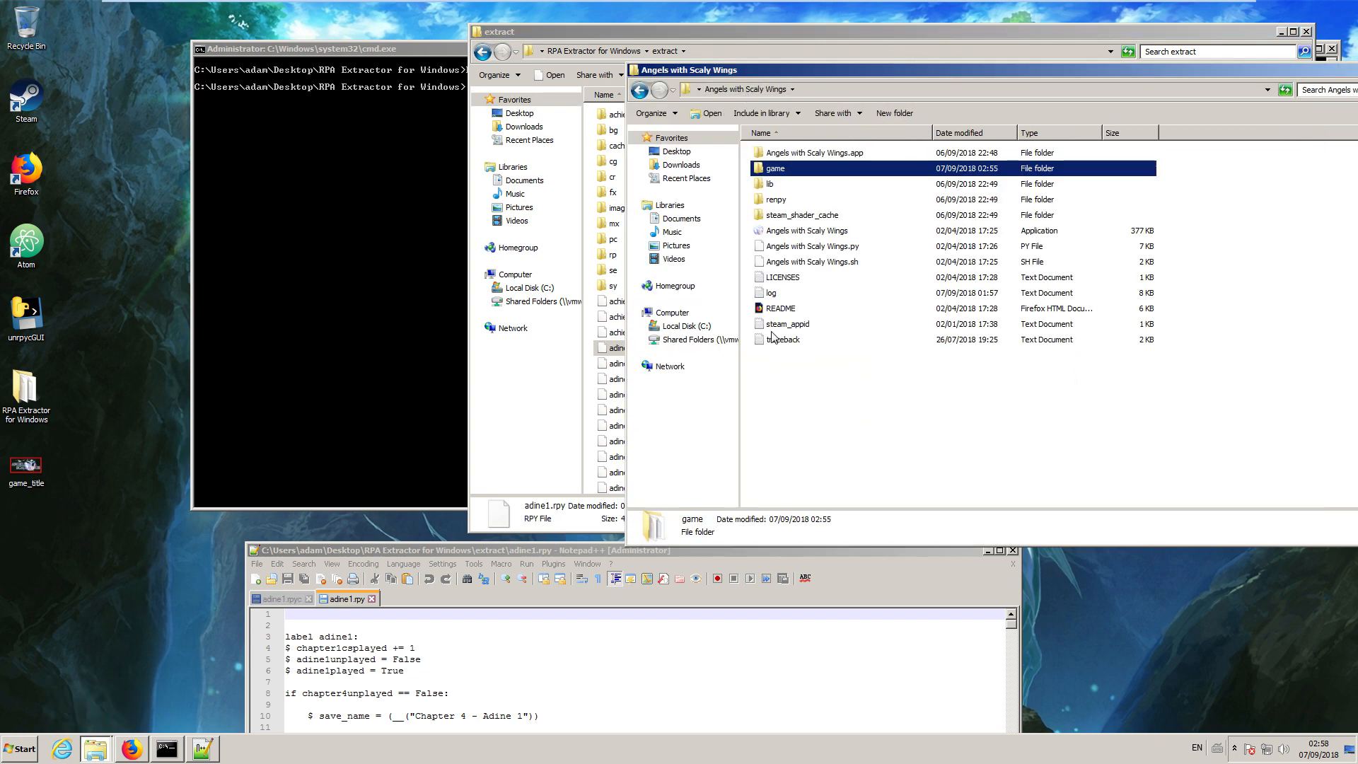
drag(873, 67, 734, 68)
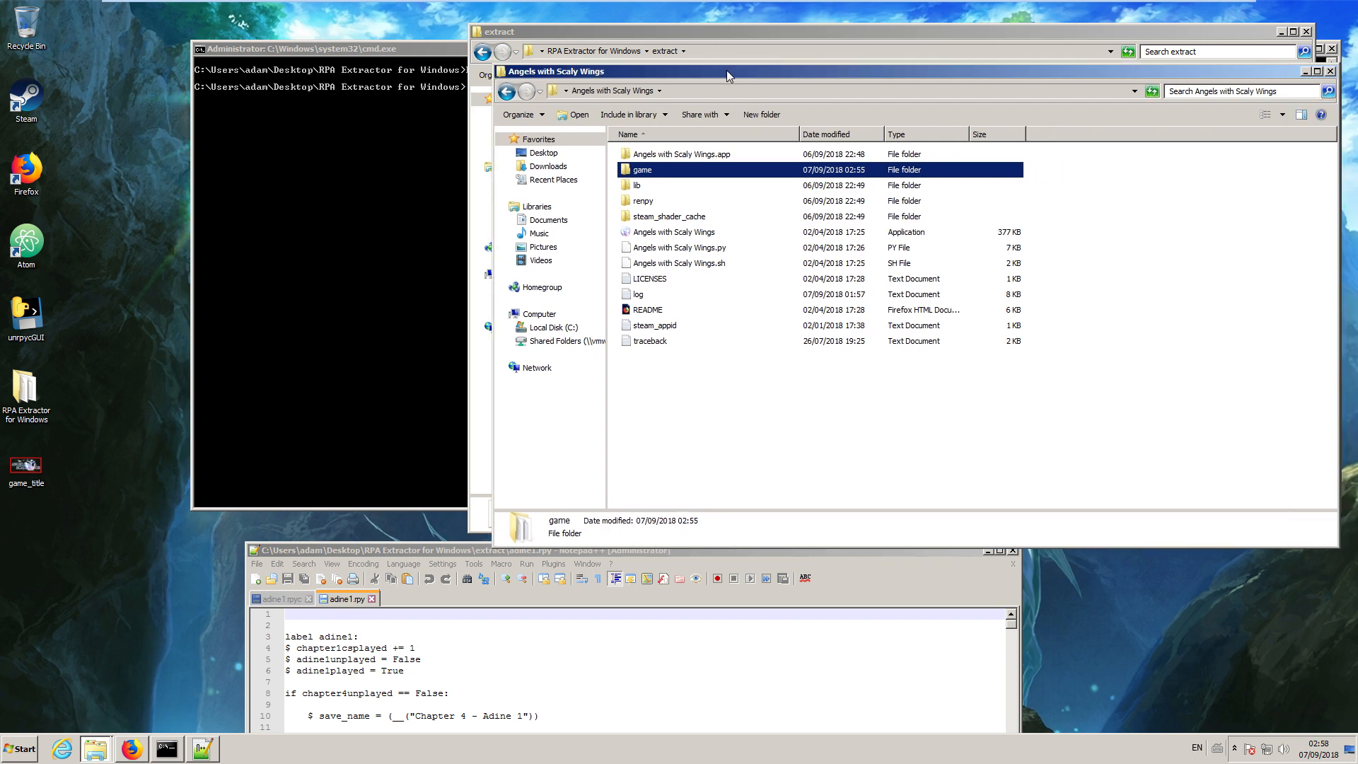
click(647, 296)
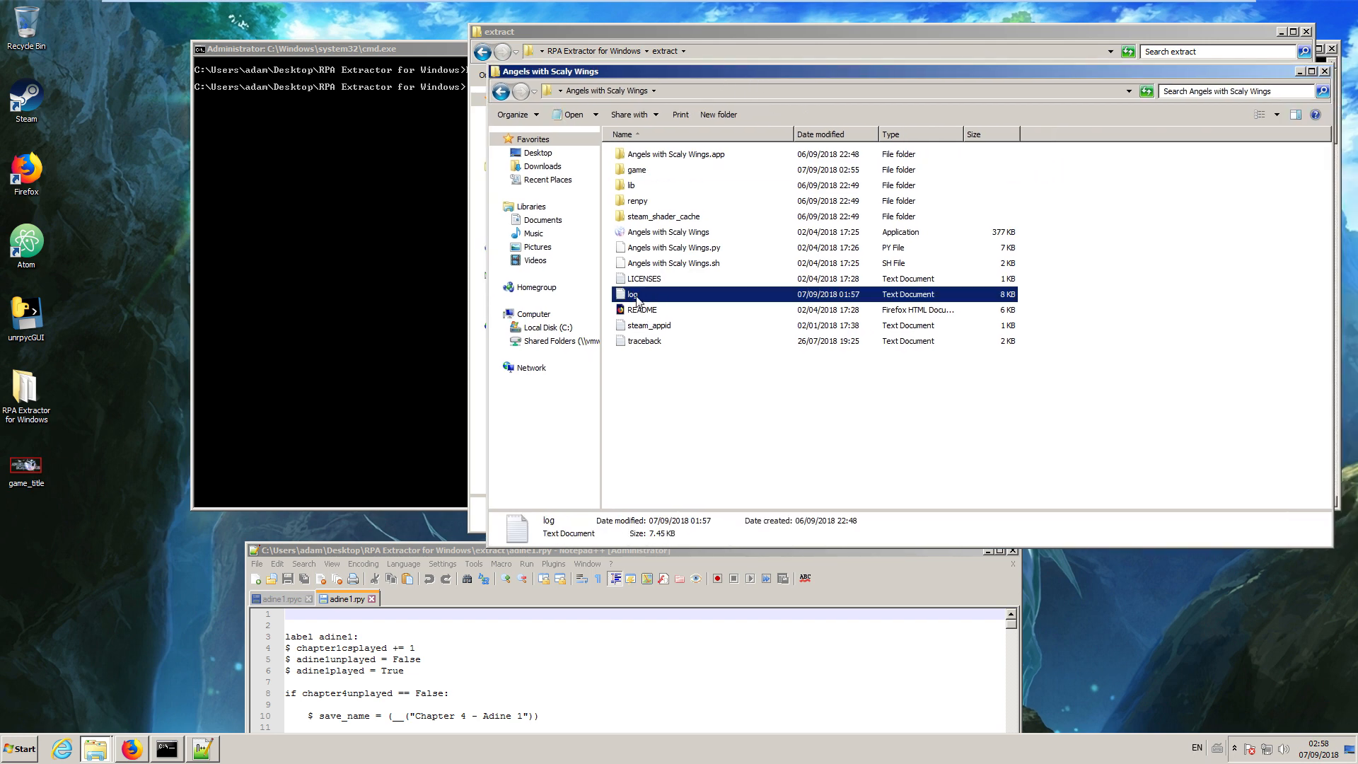
double_click(637, 299)
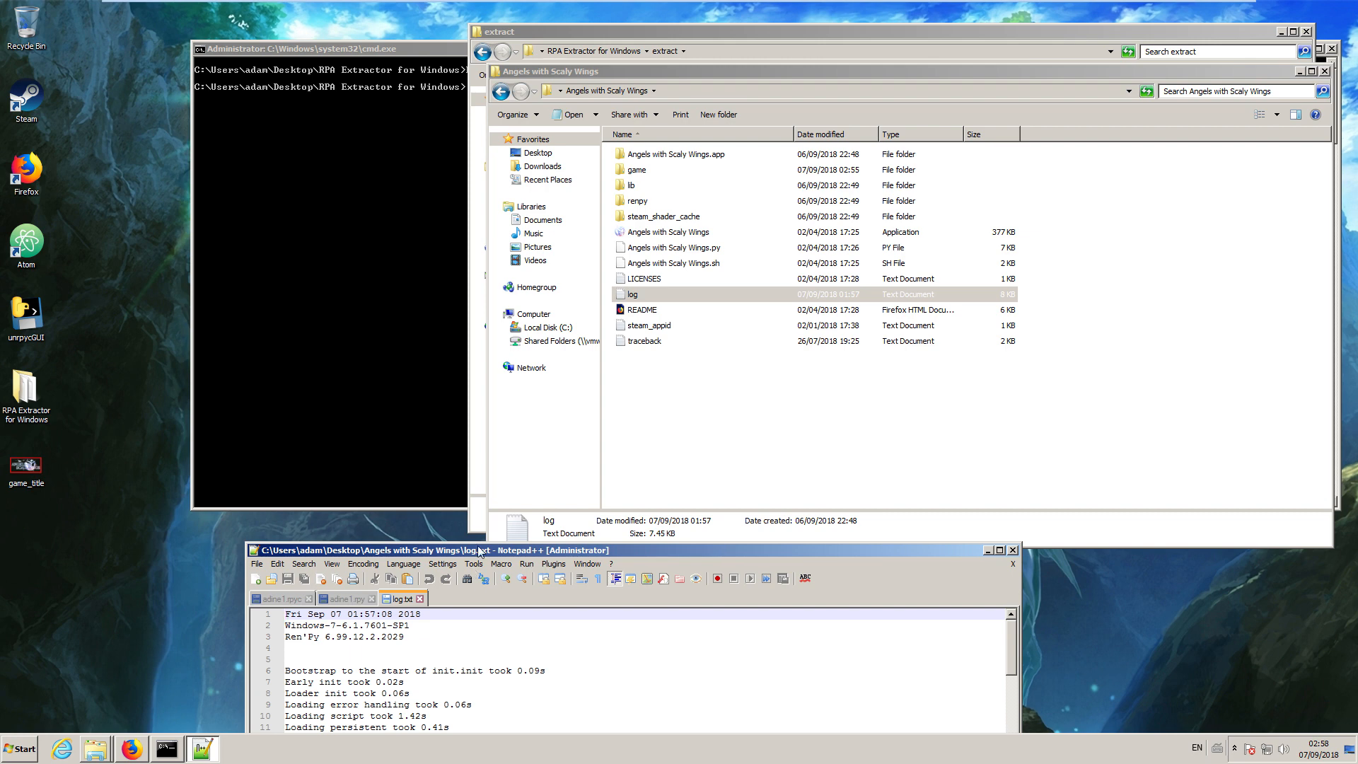
Move the log file's window into full view and highlight the line stating the Ren'Py version.
drag(479, 551, 626, 159)
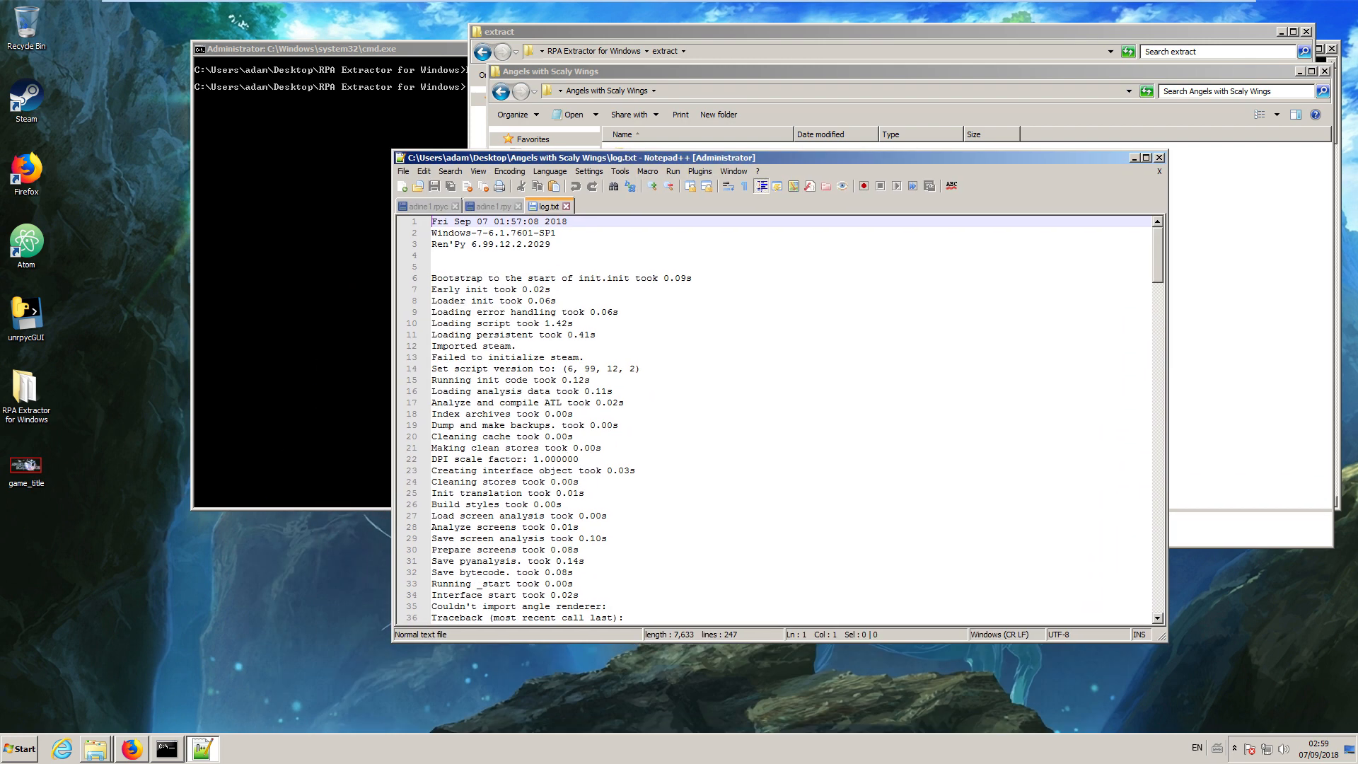
drag(442, 244, 550, 244)
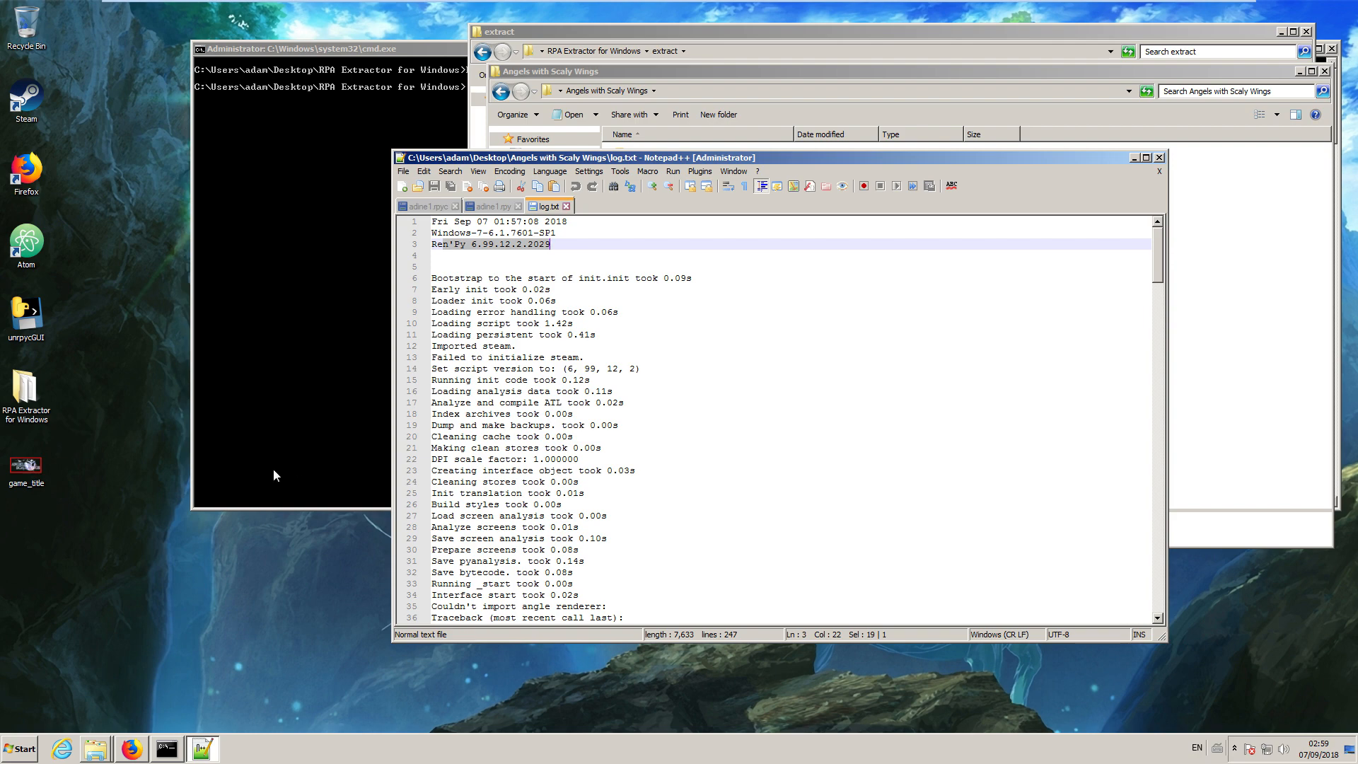
Switch to Firefox, arrange the renpy.org download index beside the log, and open the 6.99.12.2 directory.
click(140, 754)
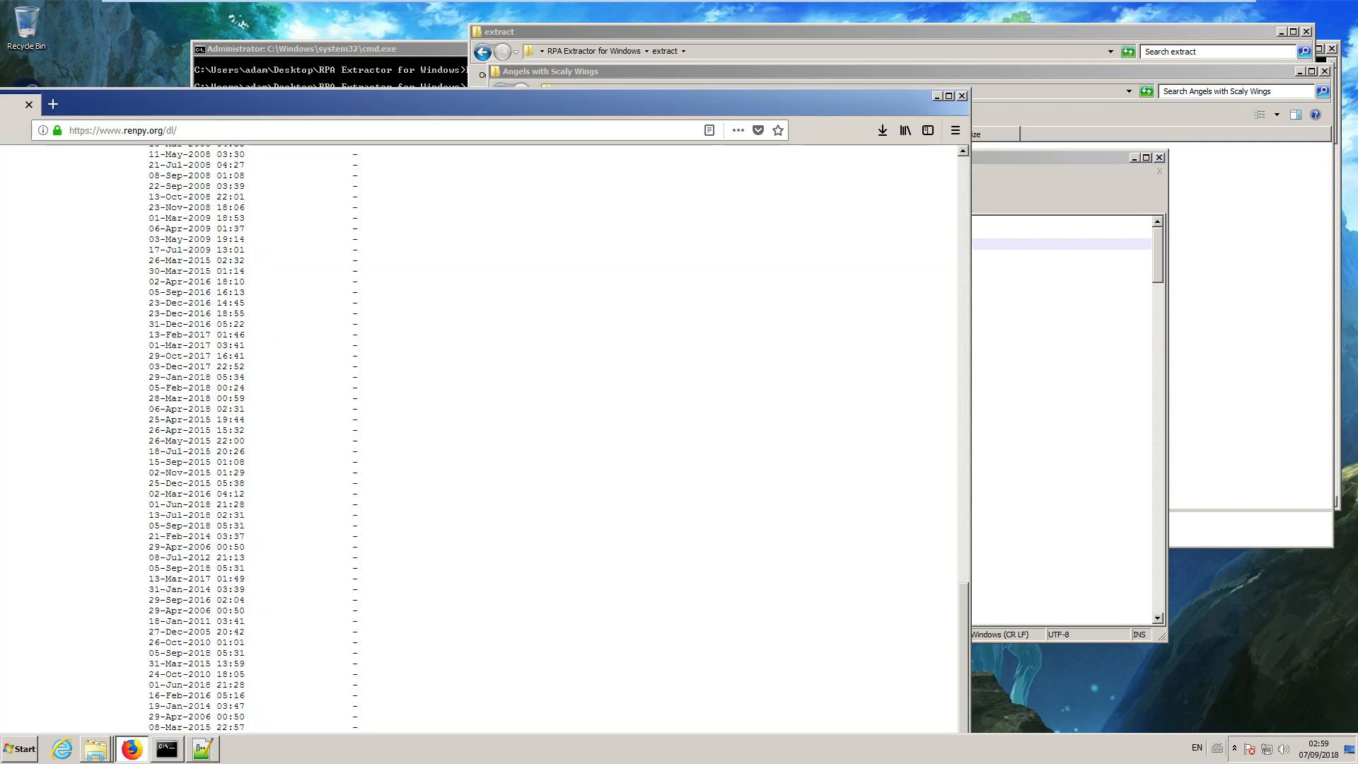
drag(275, 105, 653, 41)
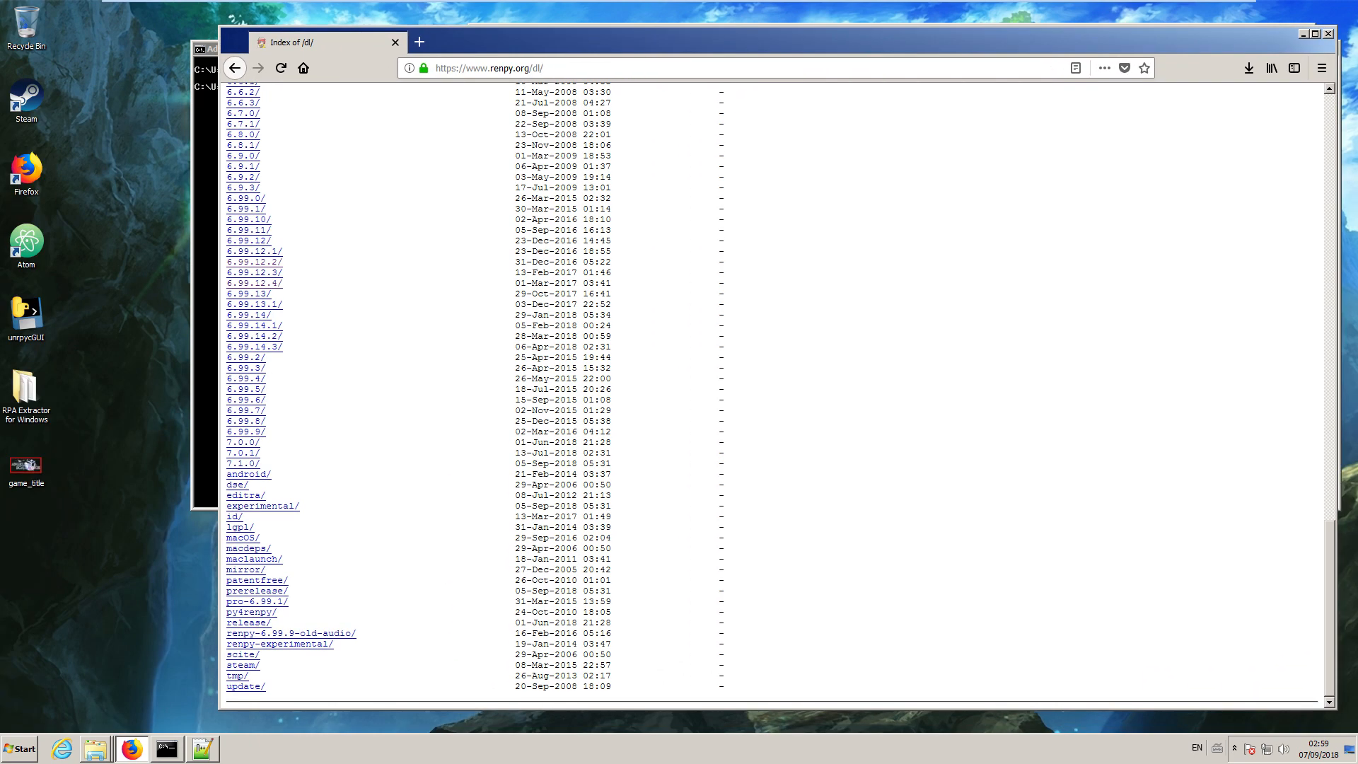
drag(495, 35, 904, 89)
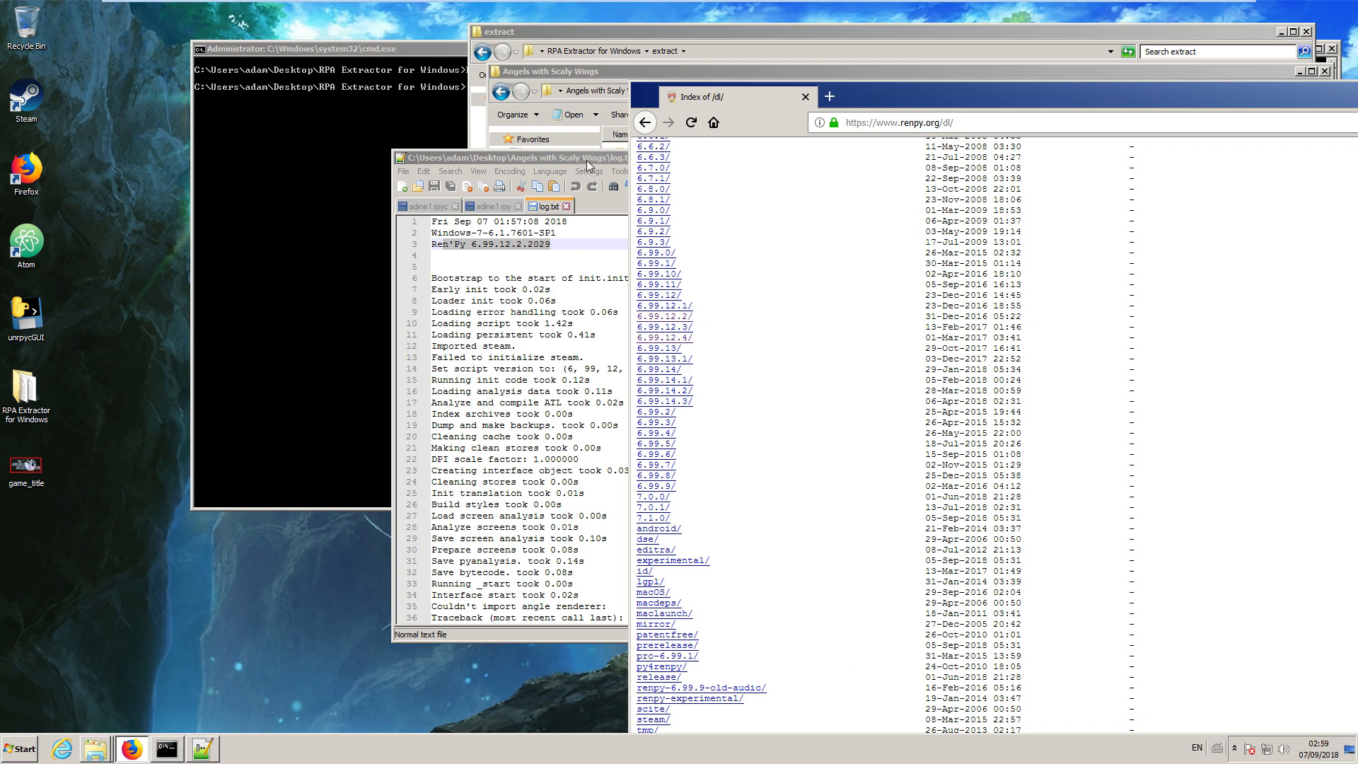
drag(587, 165, 235, 158)
drag(889, 96, 722, 48)
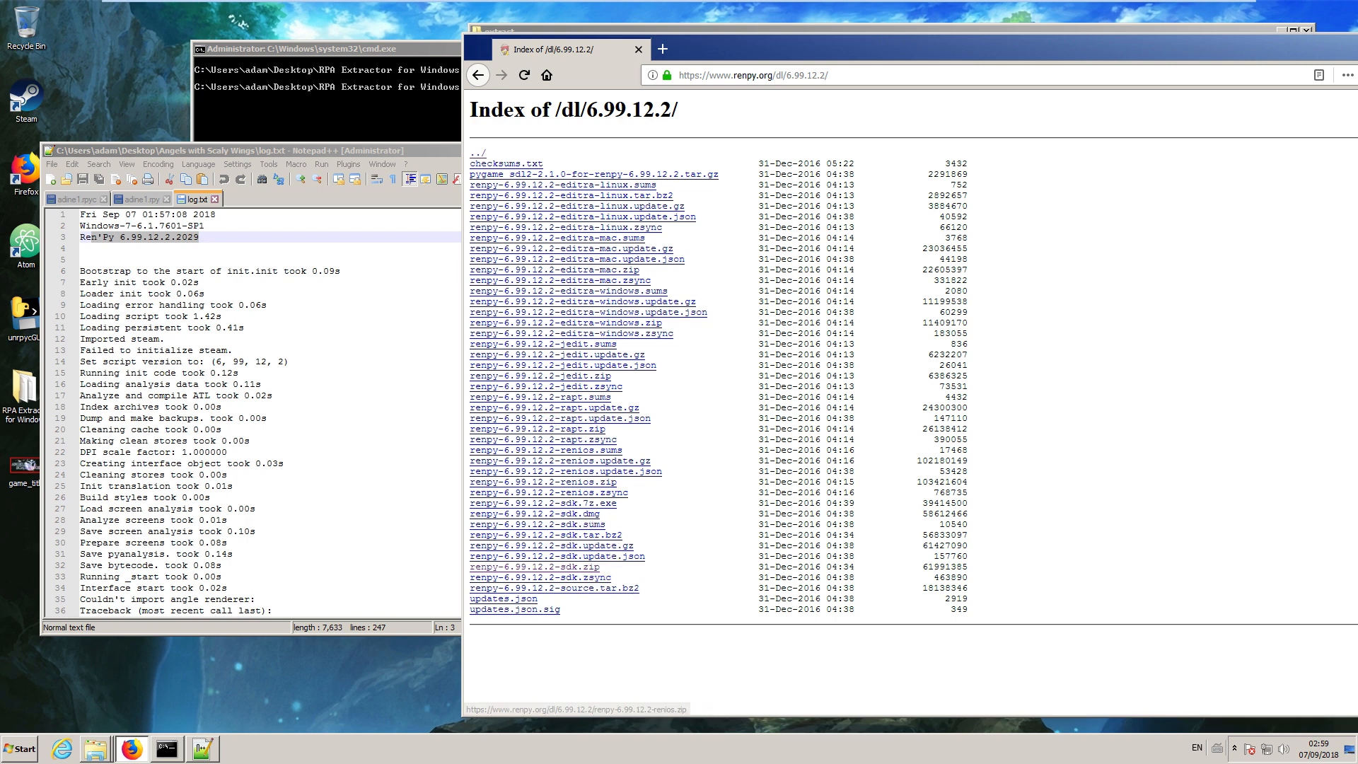
Download renpy-6.99.12.2-sdk.zip and open it with 7-Zip File Manager.
click(582, 568)
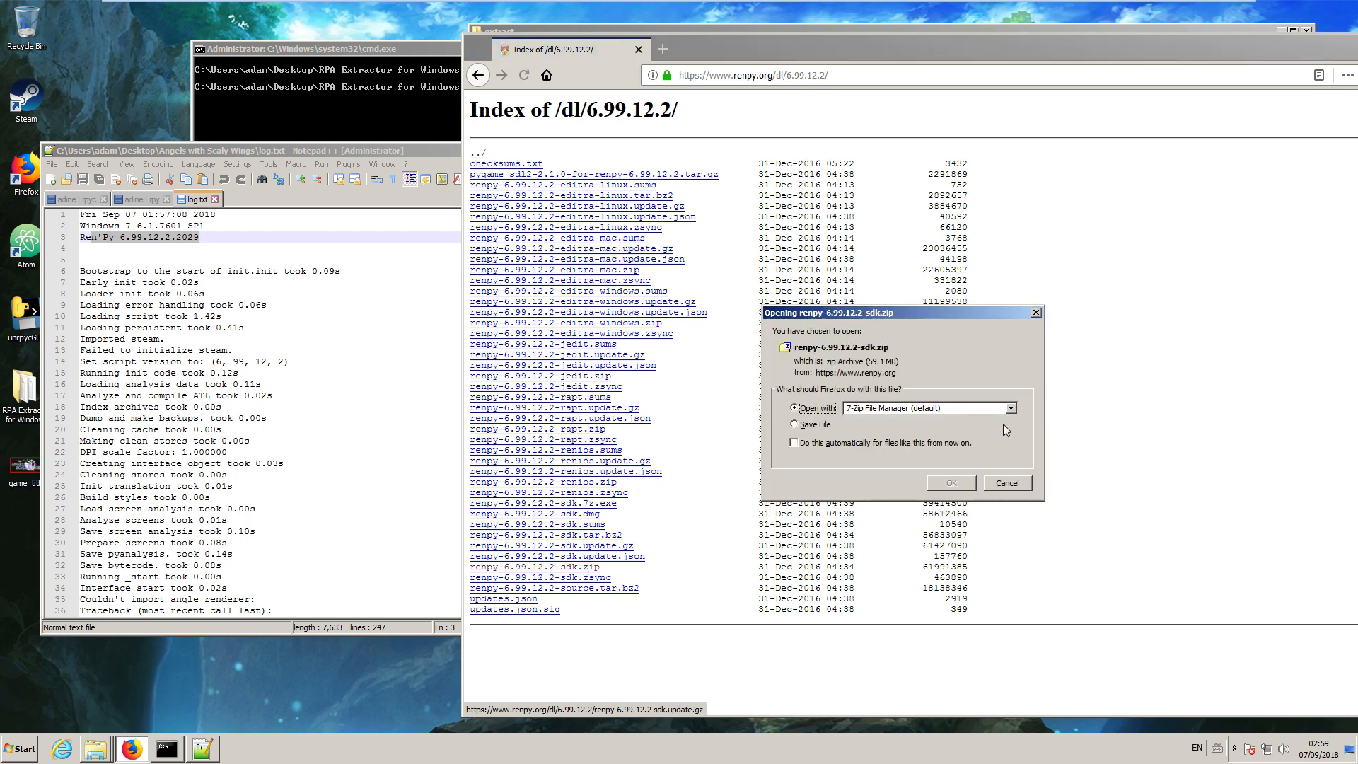
click(951, 483)
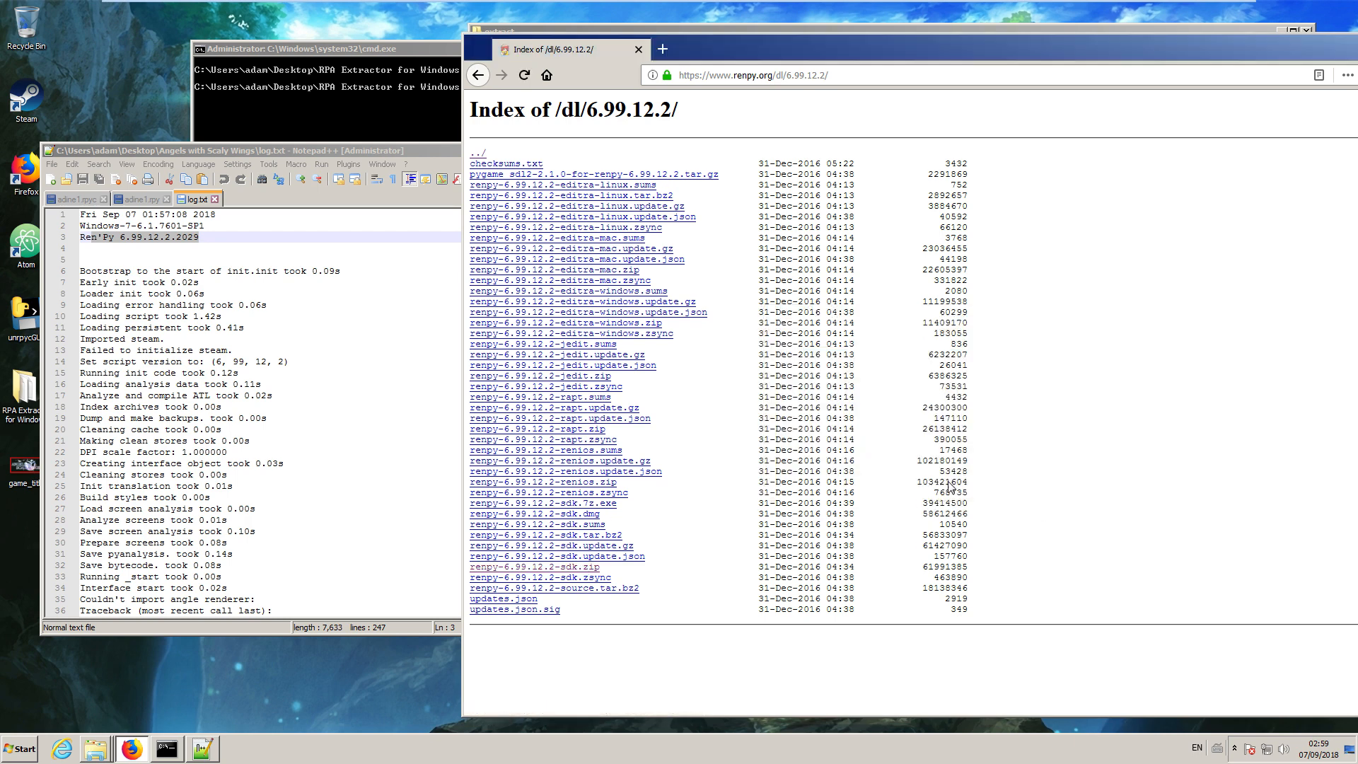
drag(965, 52, 773, 57)
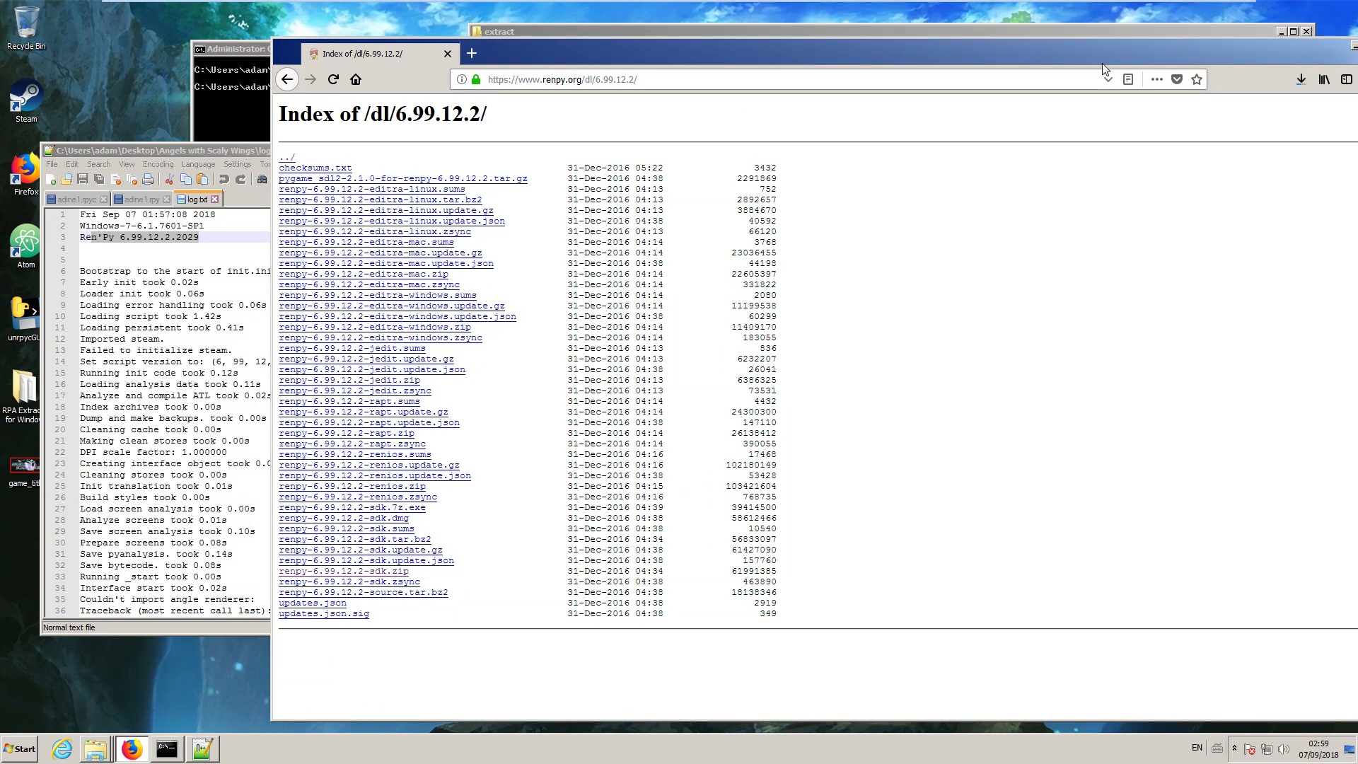
click(1295, 79)
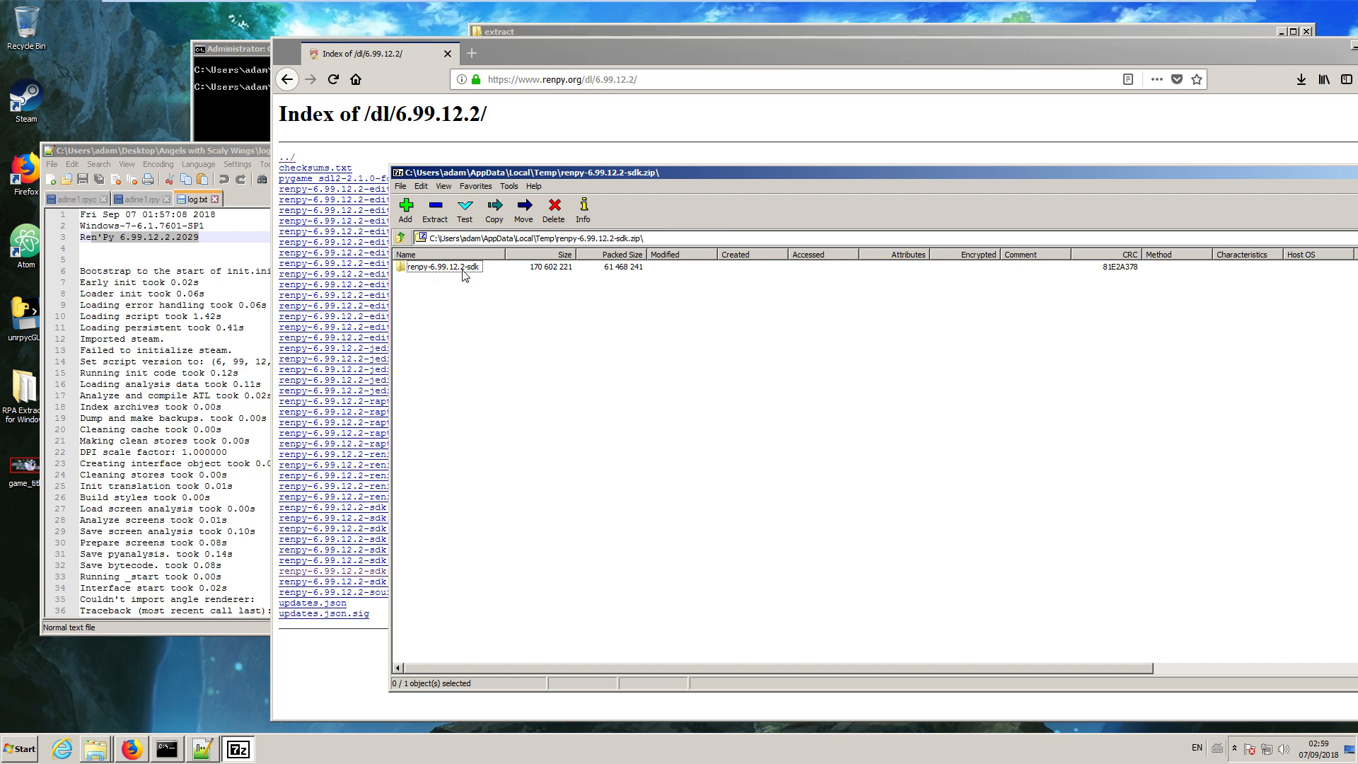
Extract the renpy-6.99.12.2-sdk folder from the archive to the desktop and open the extracted folder.
drag(465, 273, 134, 50)
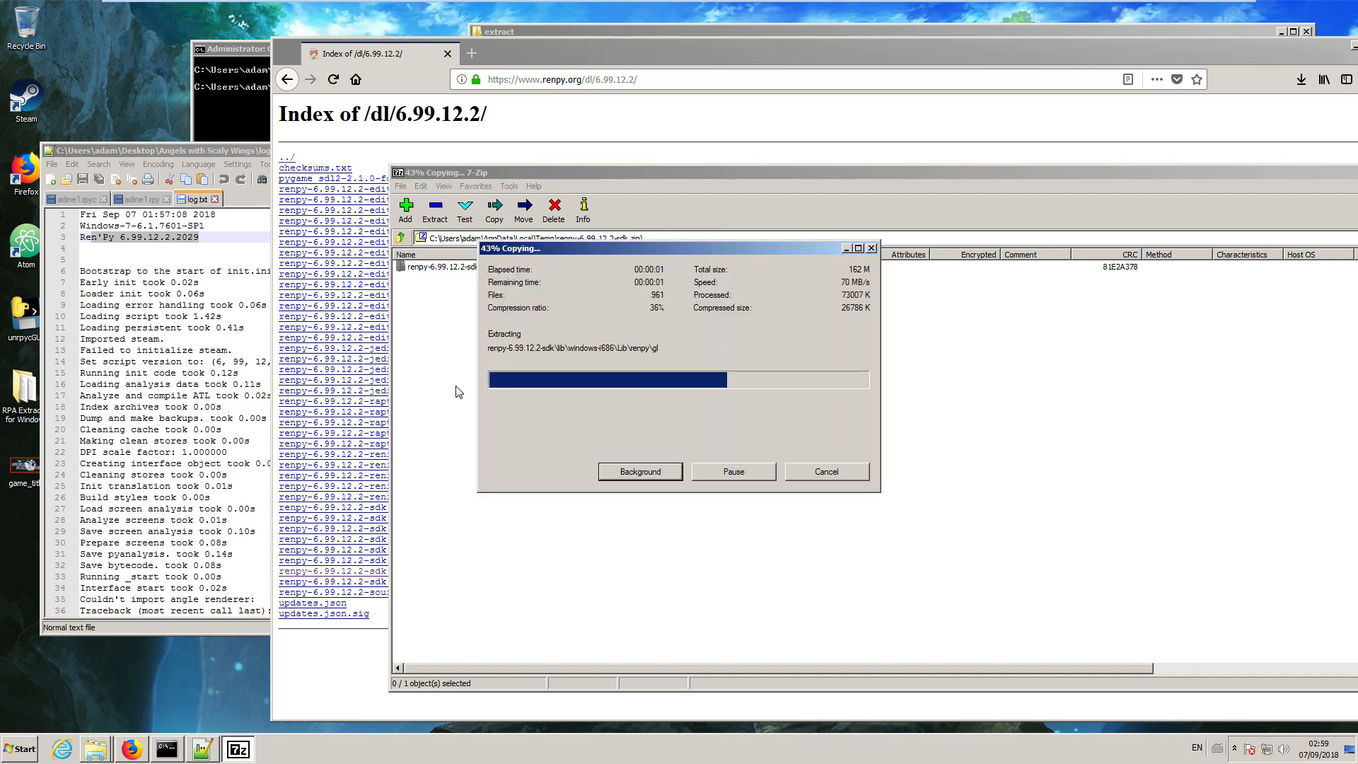
double_click(133, 27)
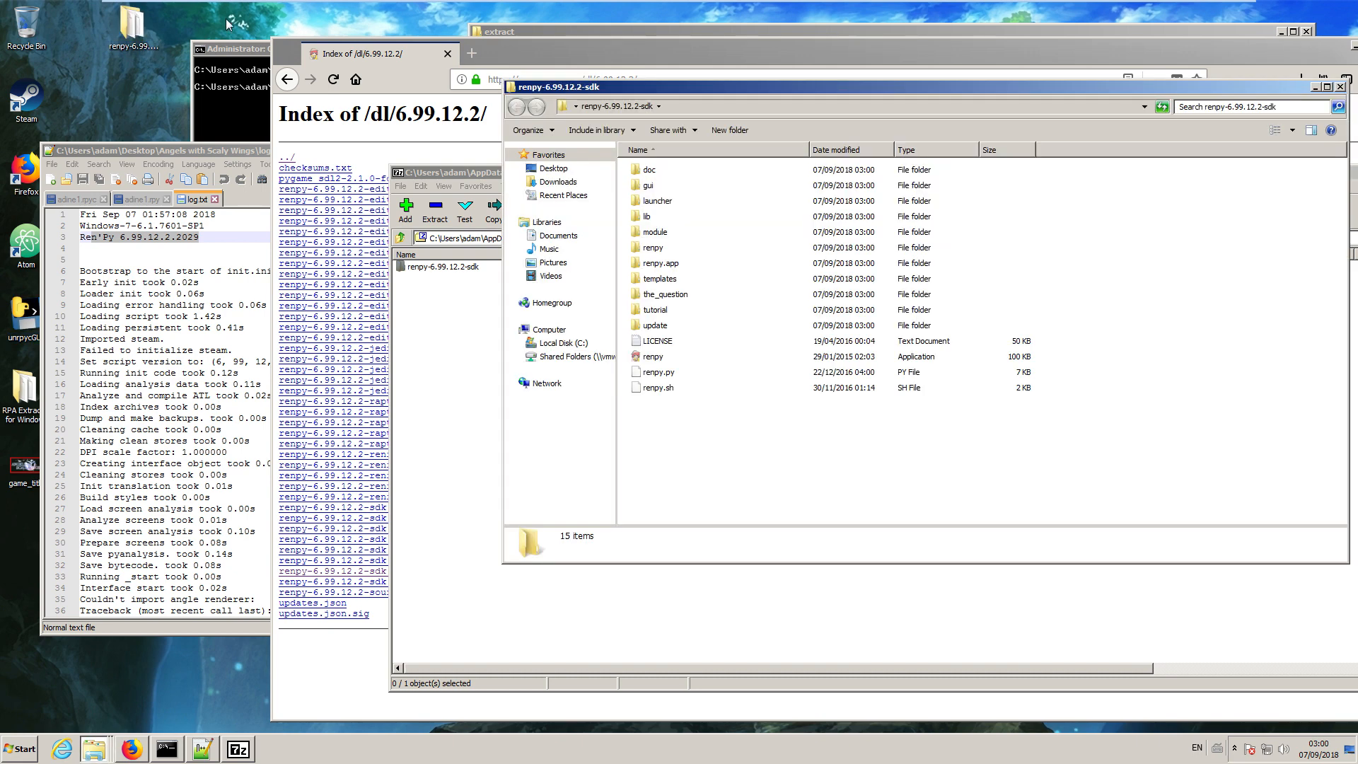
drag(784, 88, 564, 132)
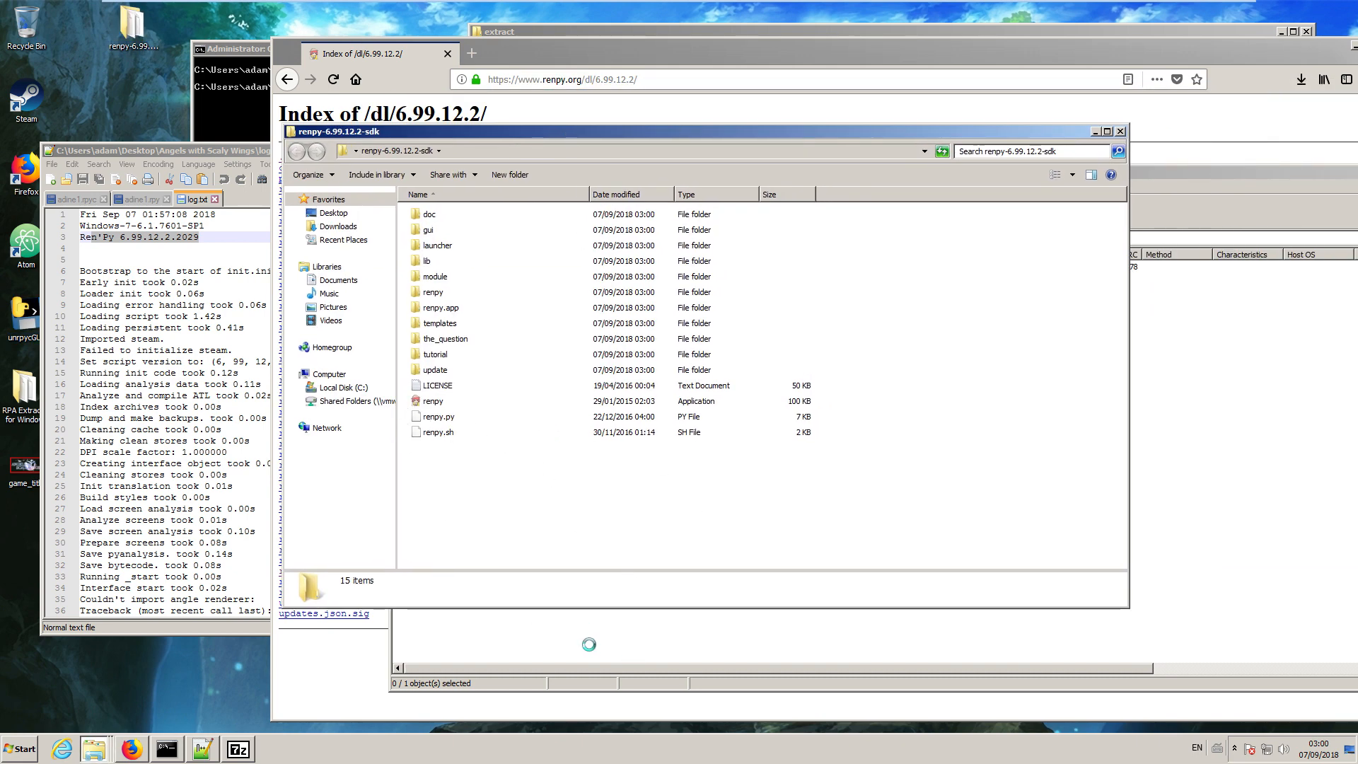
Create a new folder named awsw inside the renpy-6.99.12.2-sdk folder.
right_click(471, 497)
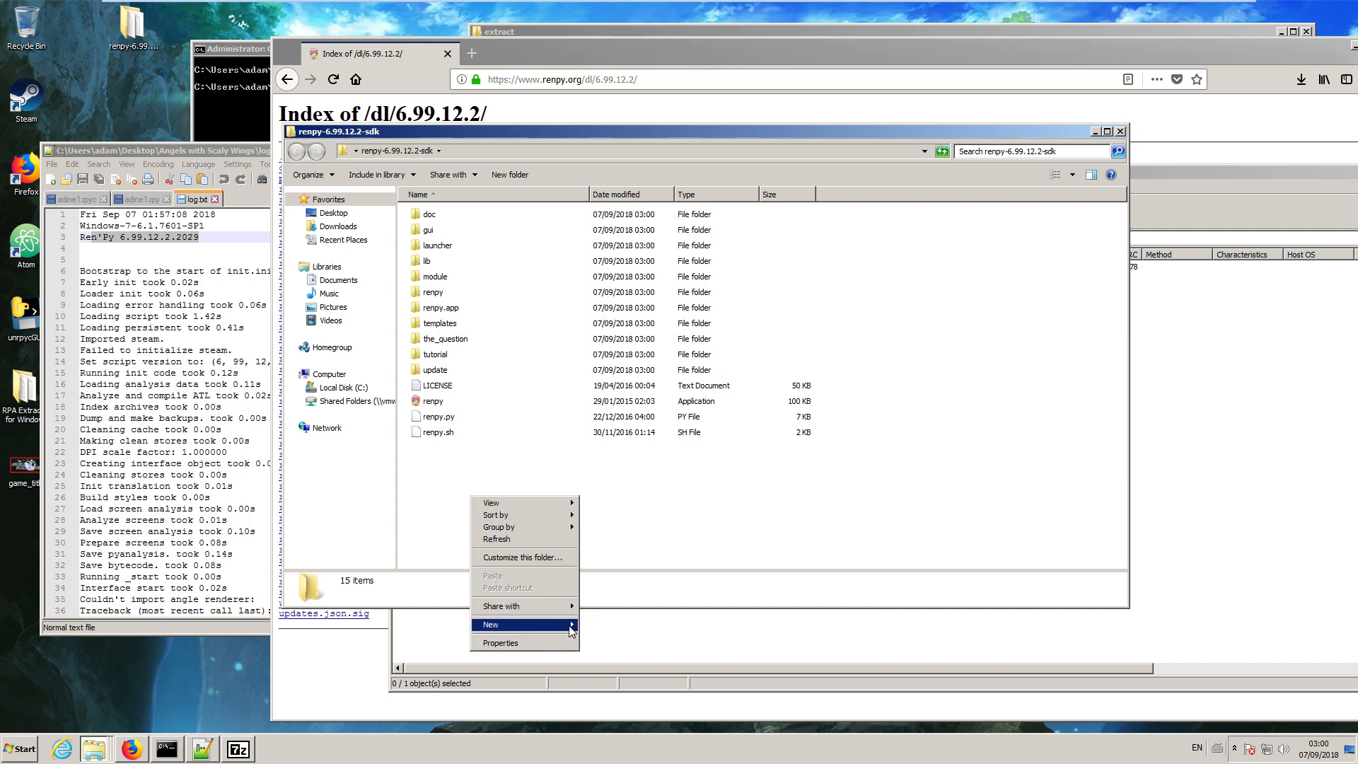
mouse_move(573, 631)
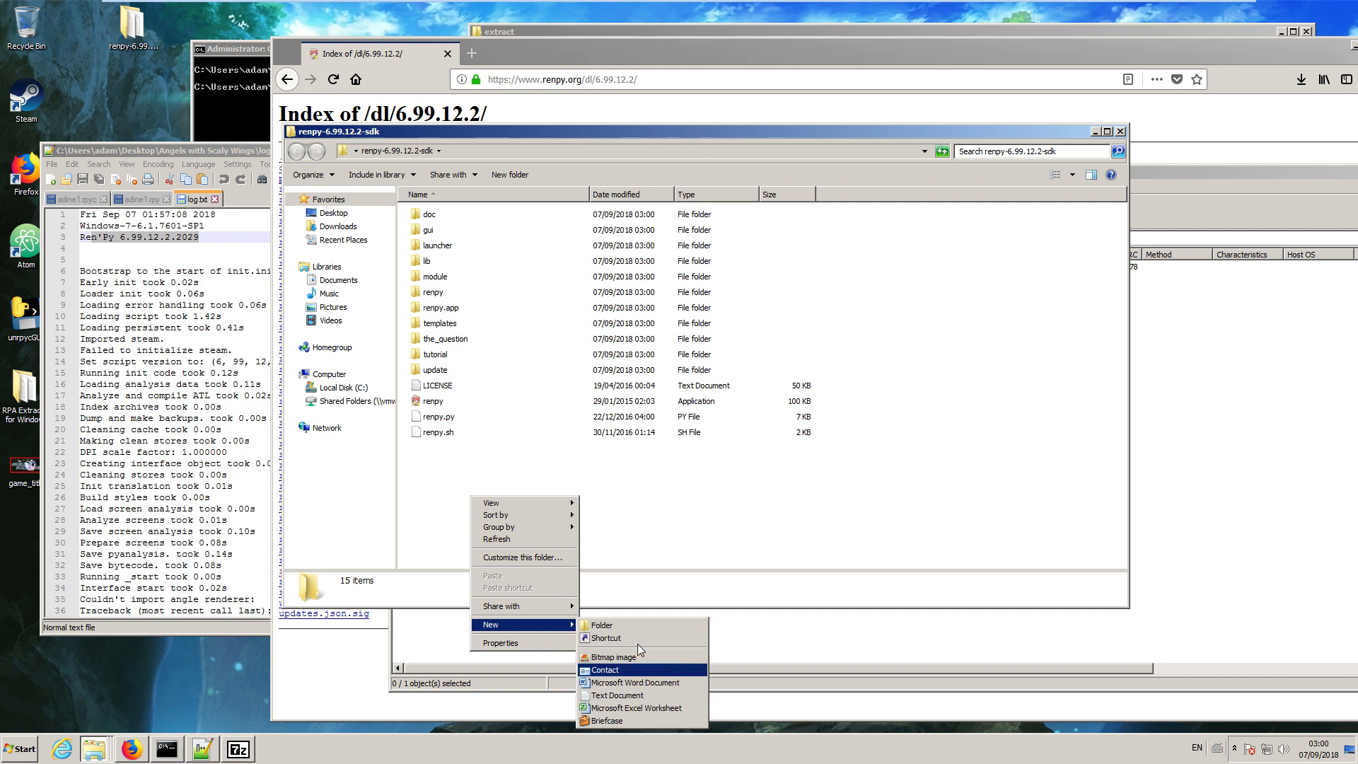
click(622, 629)
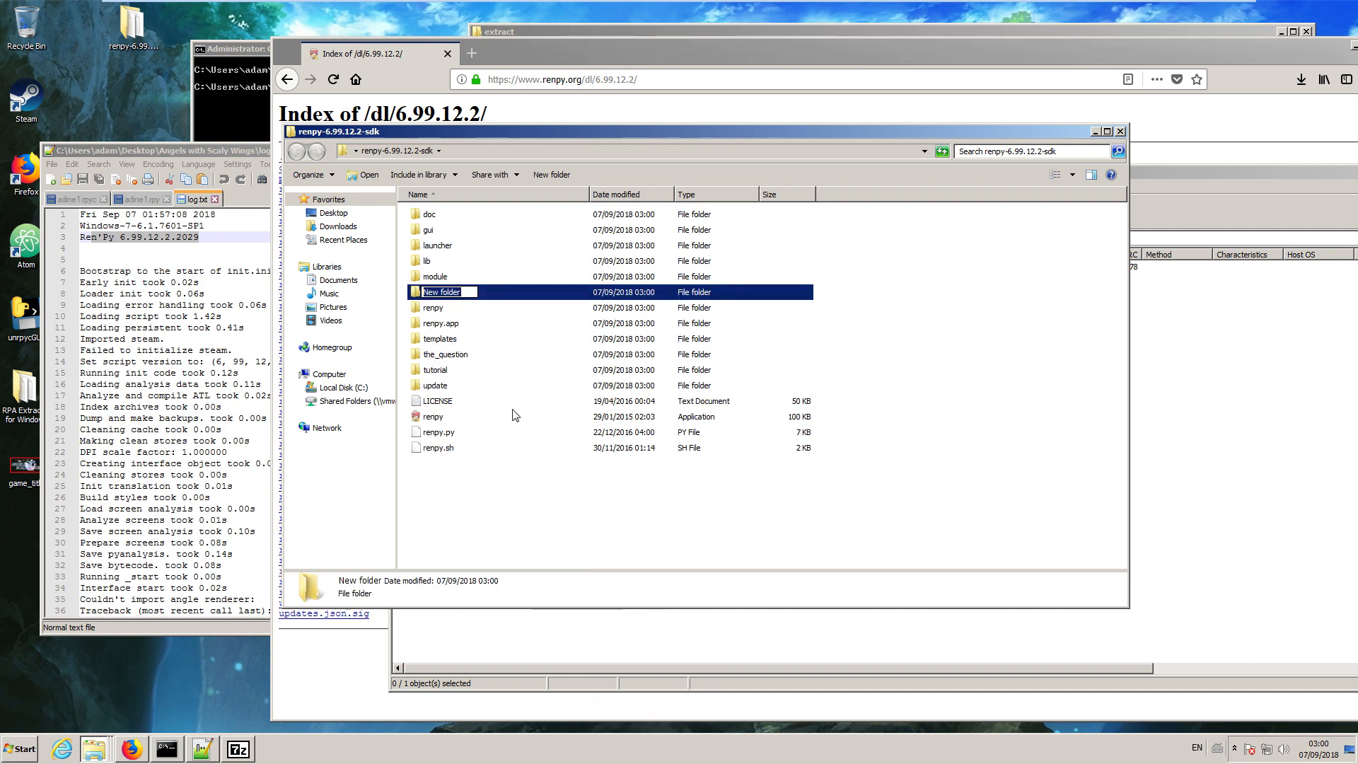
text(awsw)
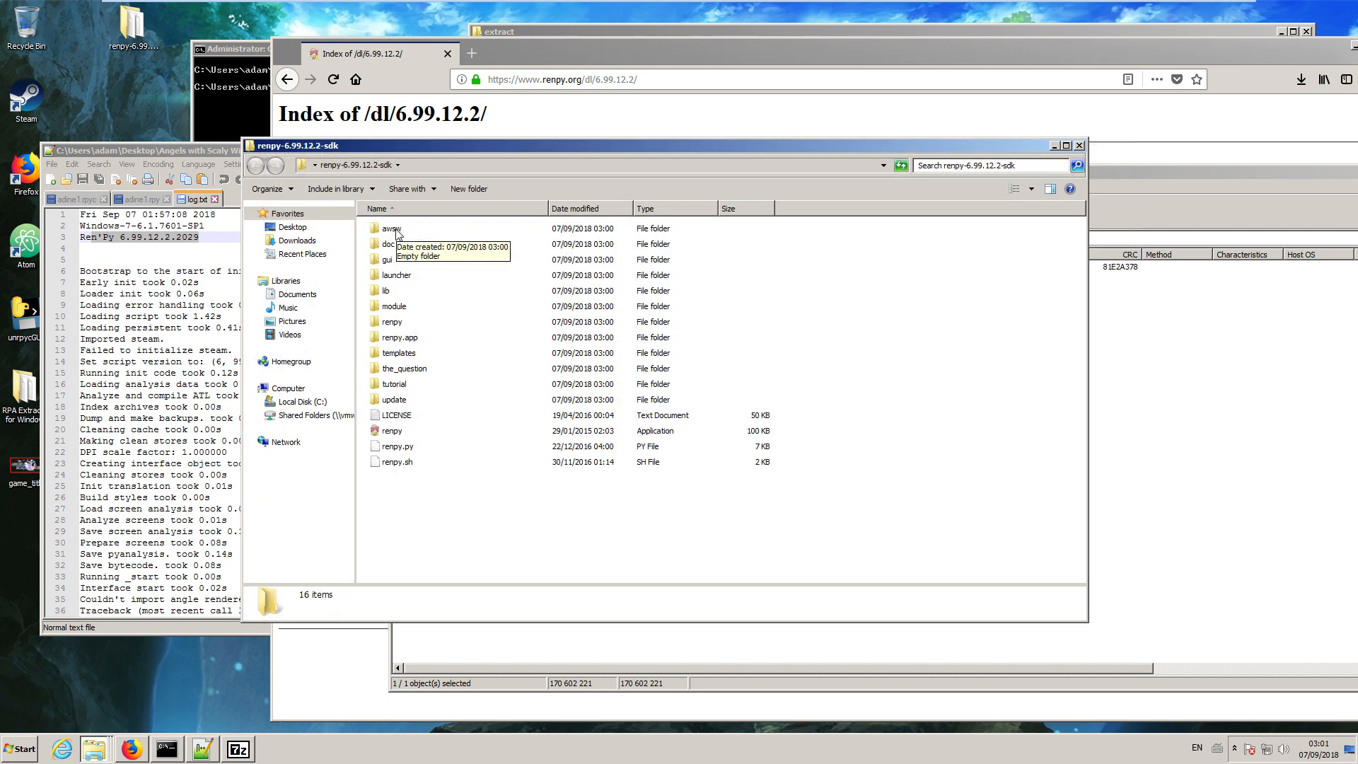
Create a subfolder named game inside the awsw folder and open it.
double_click(392, 230)
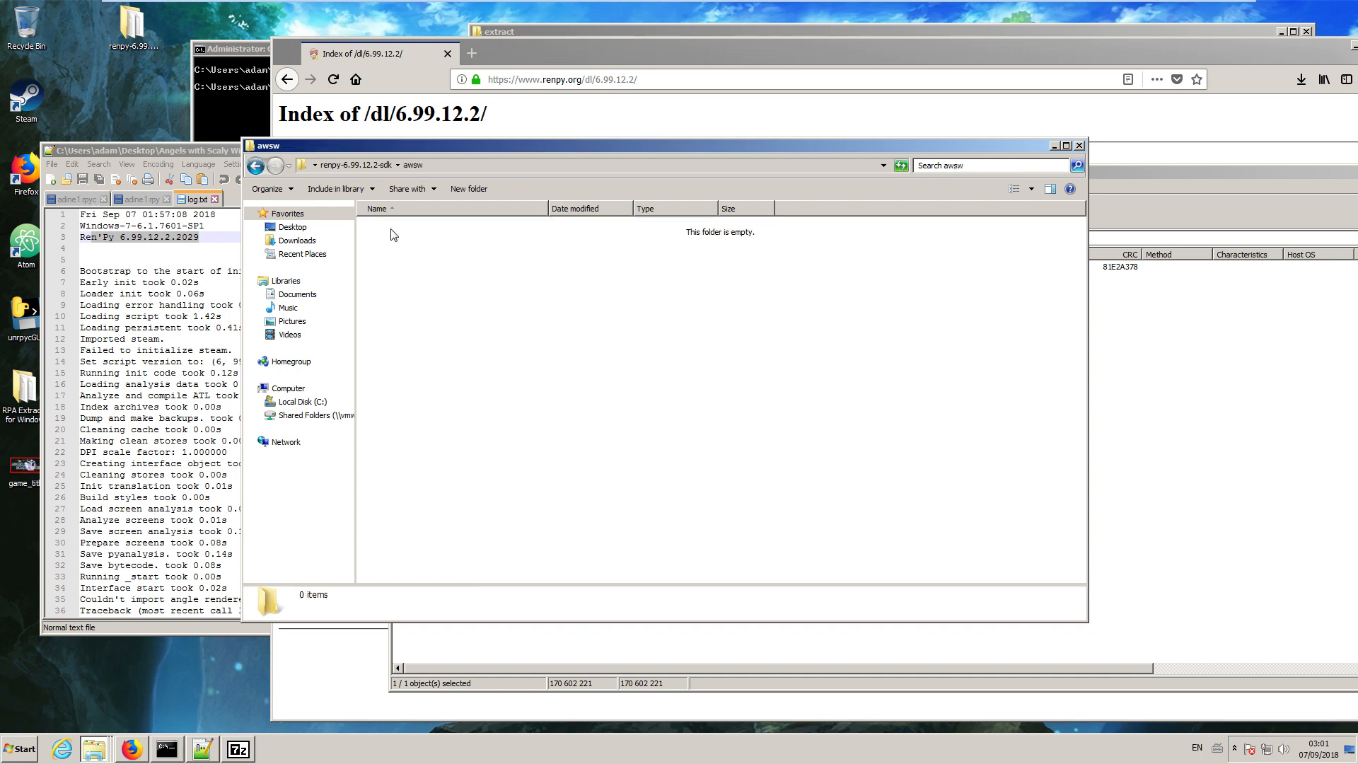
right_click(413, 278)
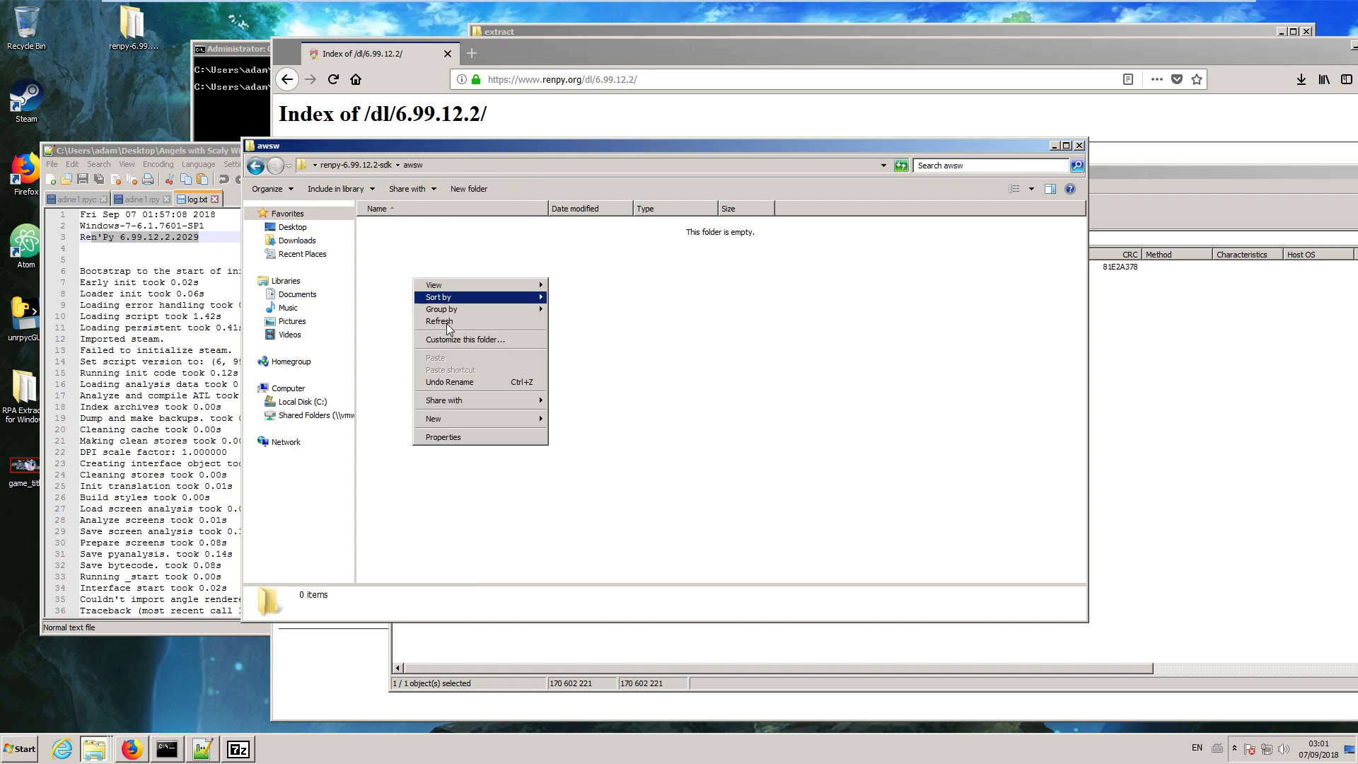
mouse_move(527, 424)
click(600, 427)
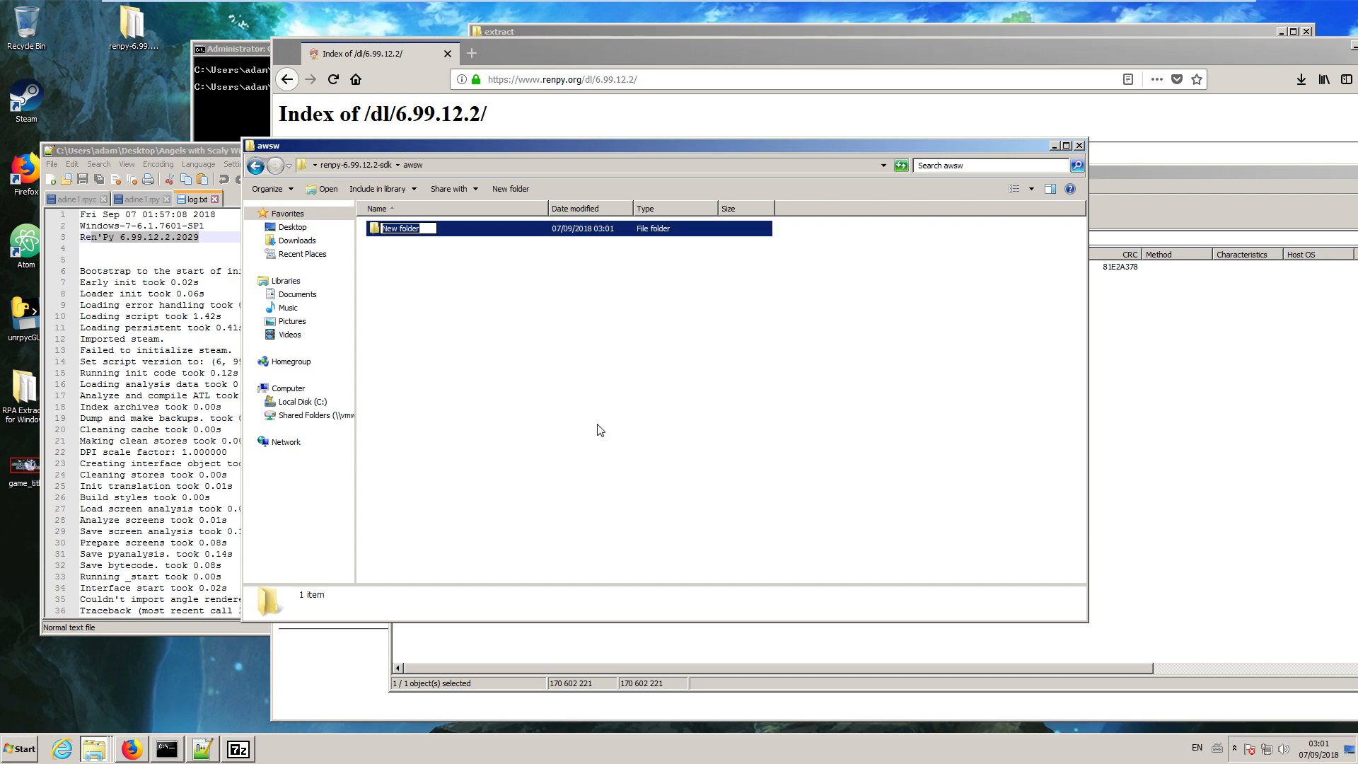
text(game)
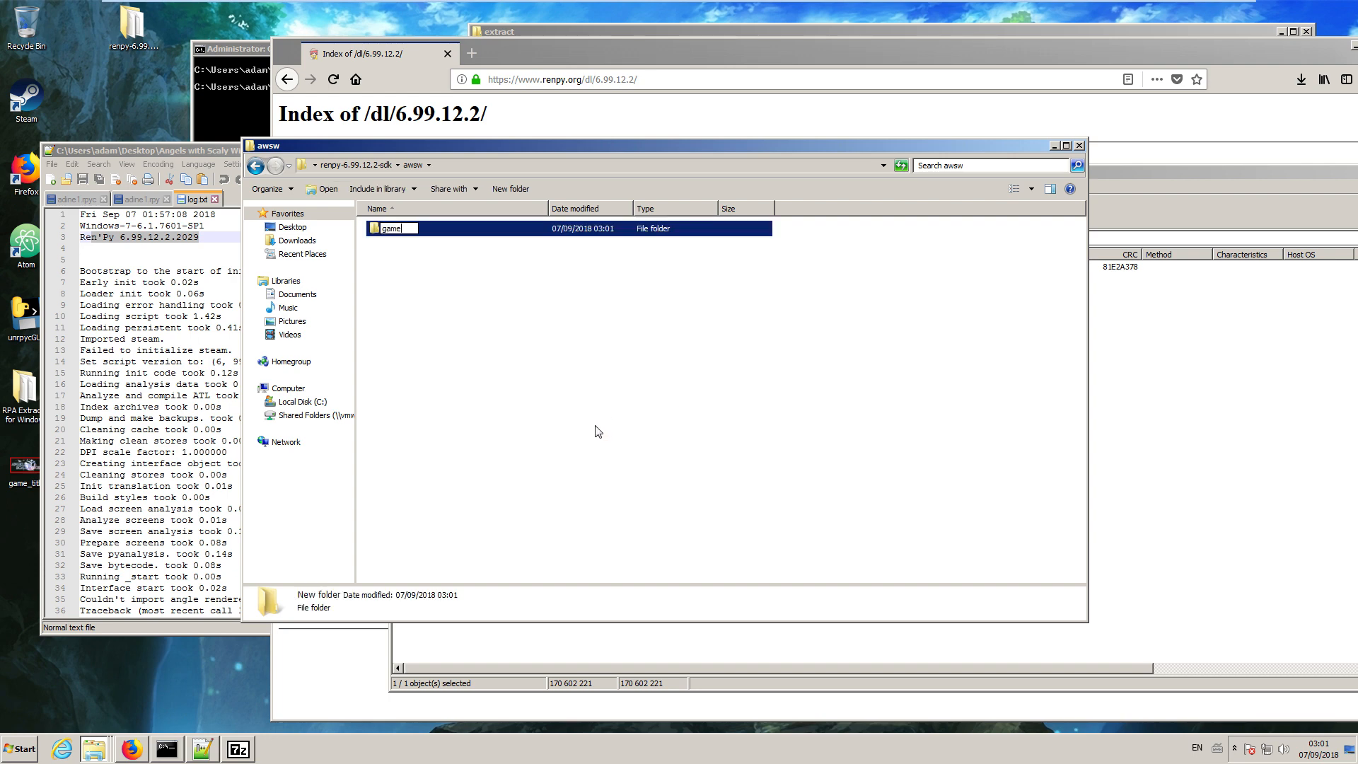
key(Return)
key(Return)
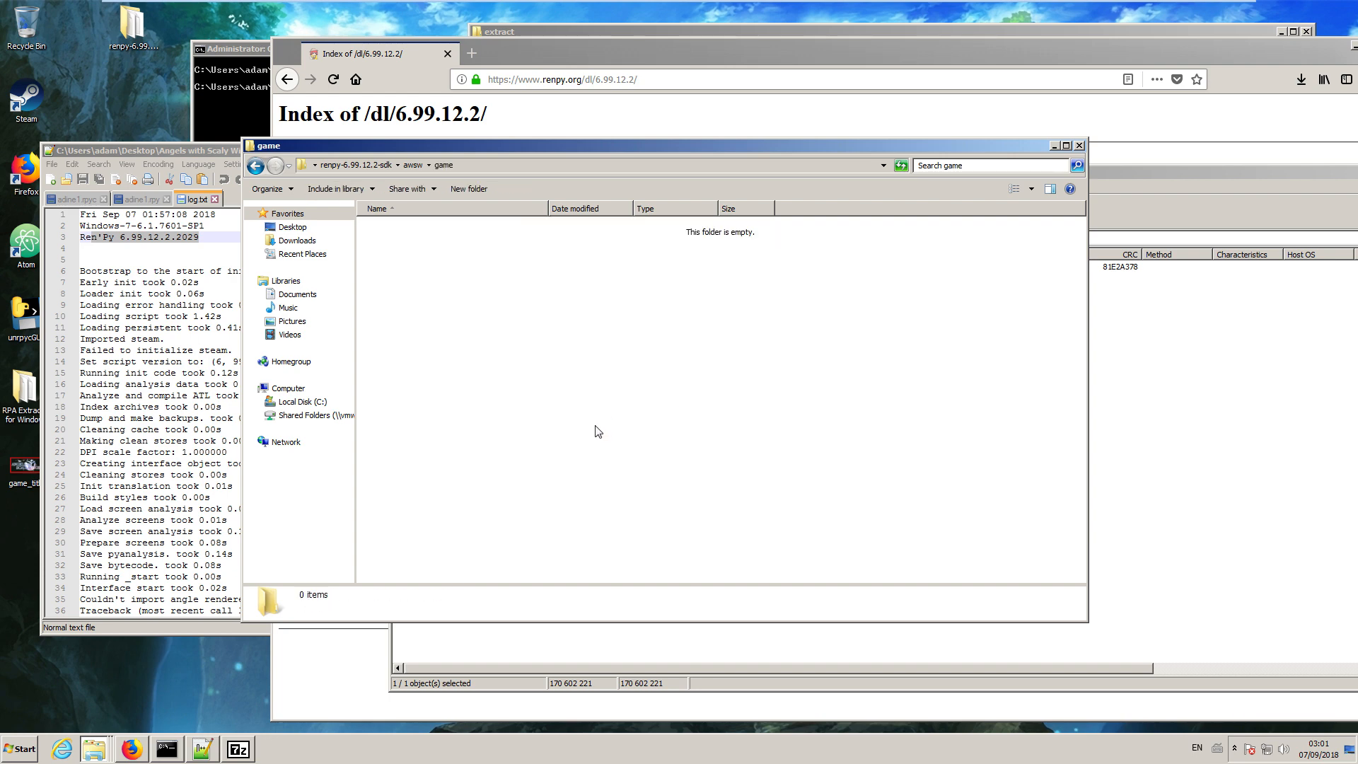
Move the entire contents of RPA Extractor's extract folder into the new awsw game folder.
click(105, 745)
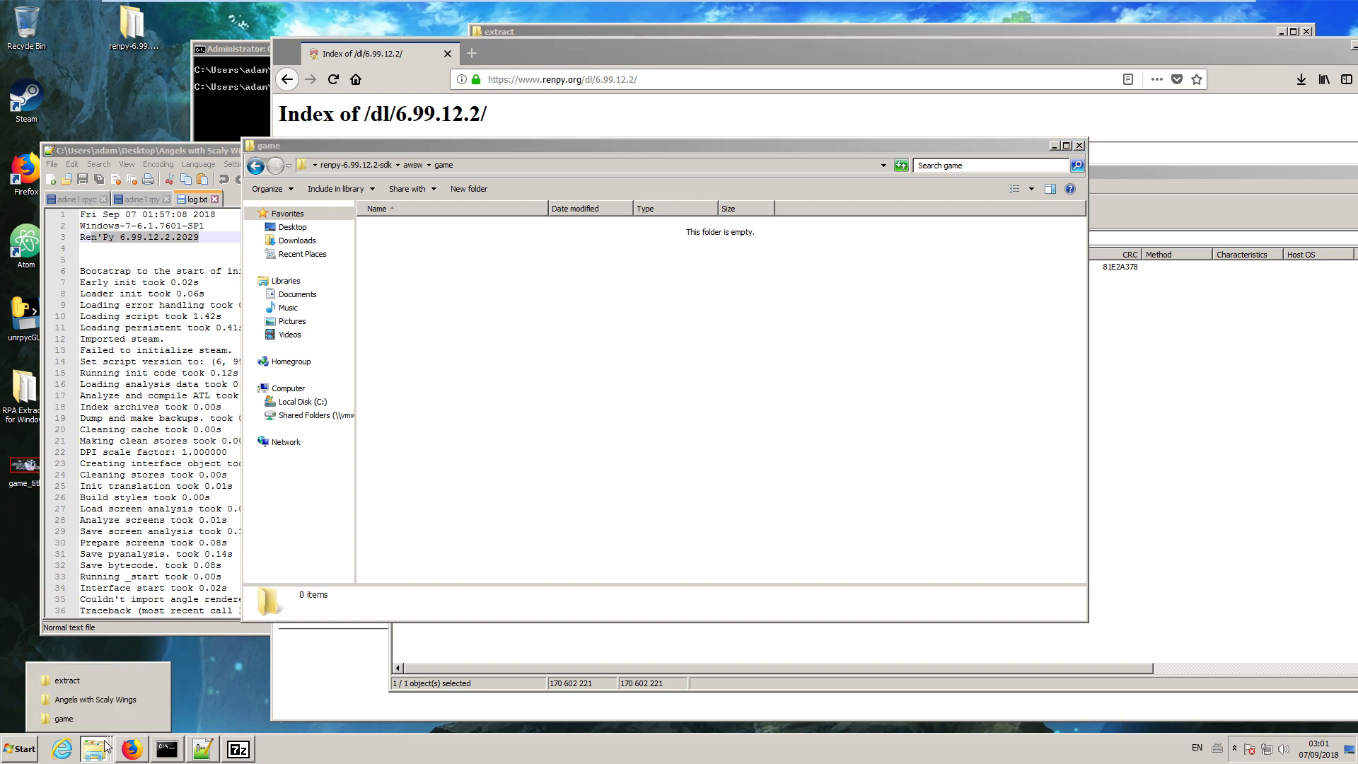
click(100, 683)
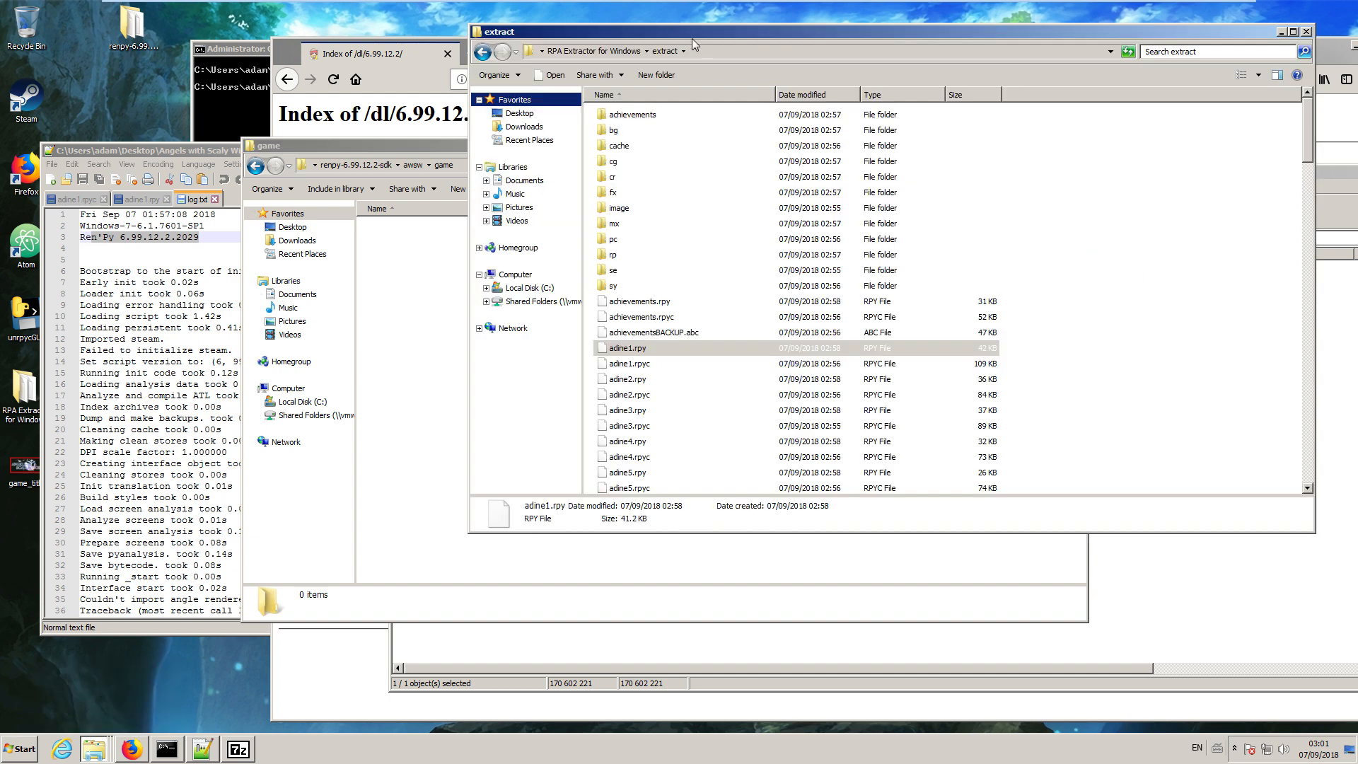
drag(727, 31, 909, 44)
click(892, 206)
key(ctrl+a)
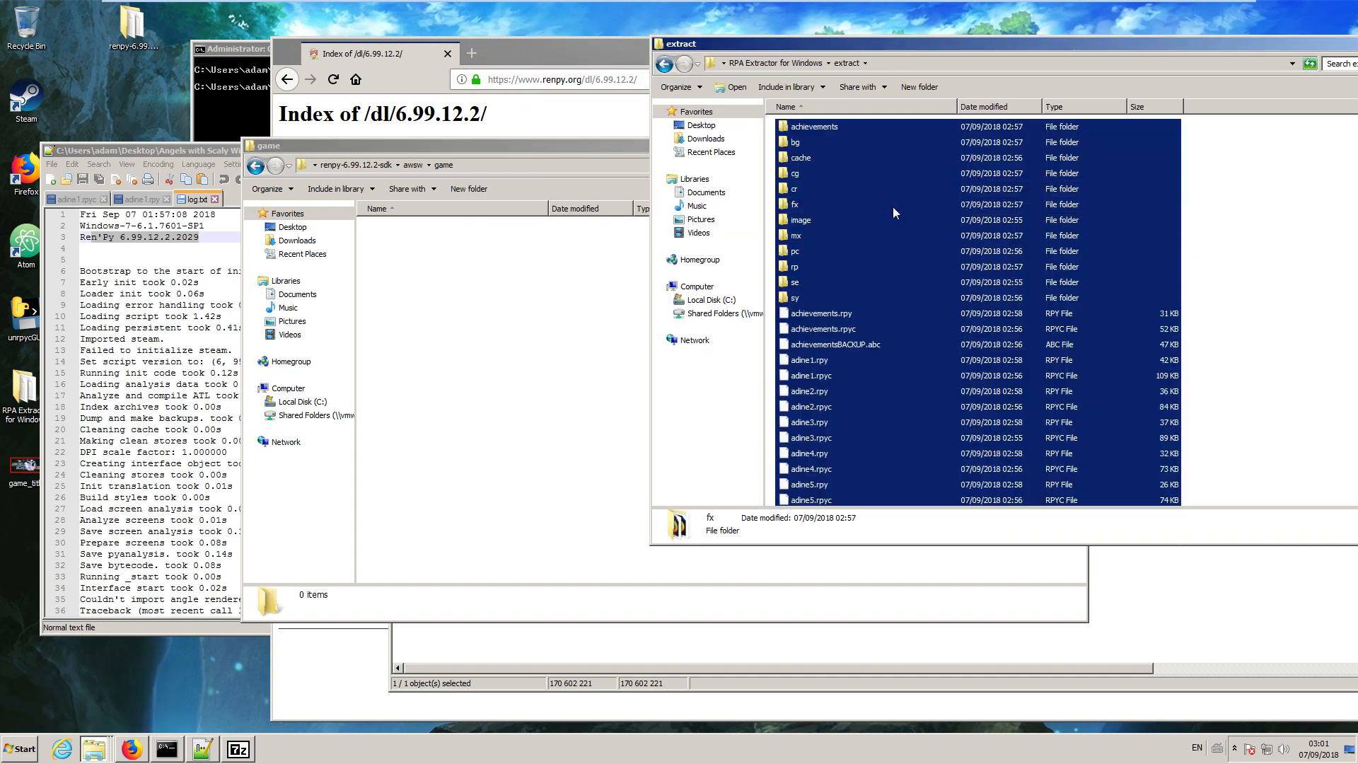
drag(889, 275, 513, 333)
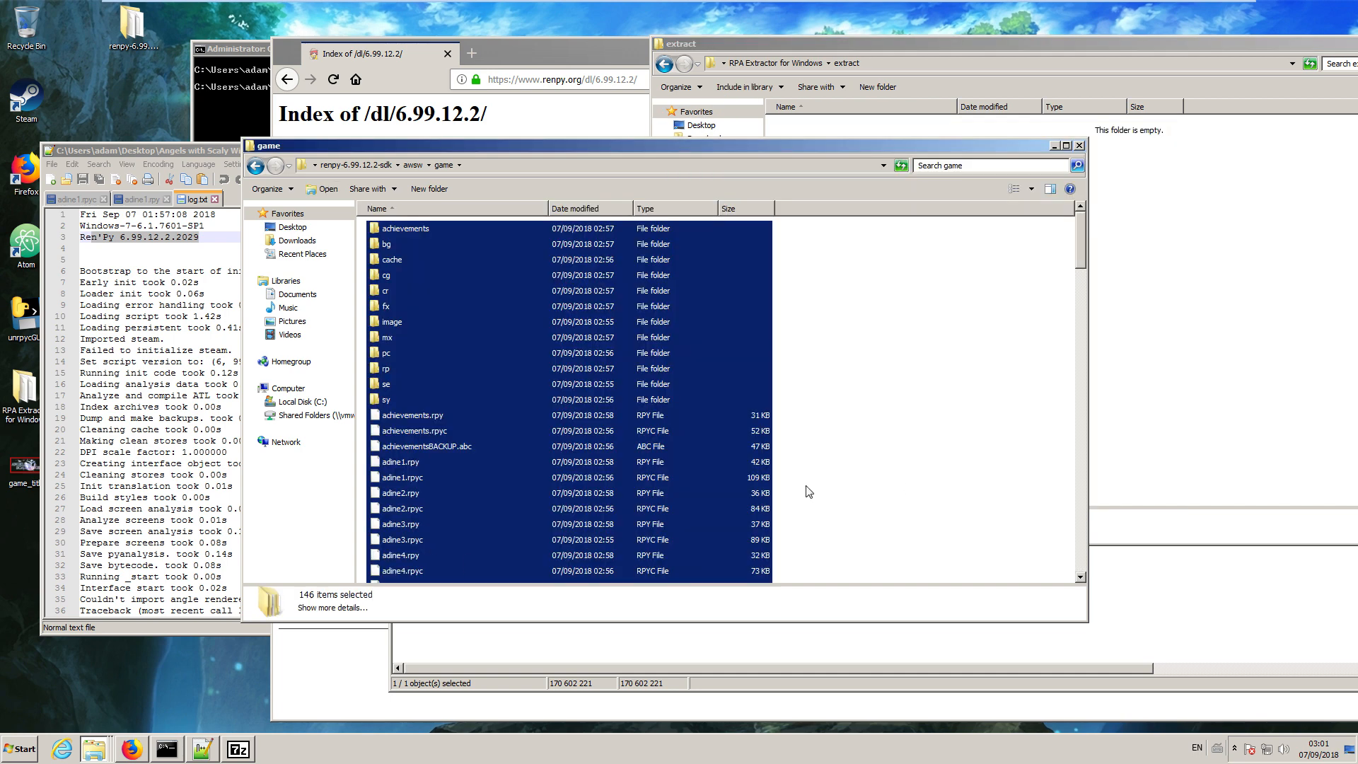
Test-run the awsw project through the Ren'Py Launcher from the renpy-6.99.12.2-sdk folder, and quit the game.
click(367, 167)
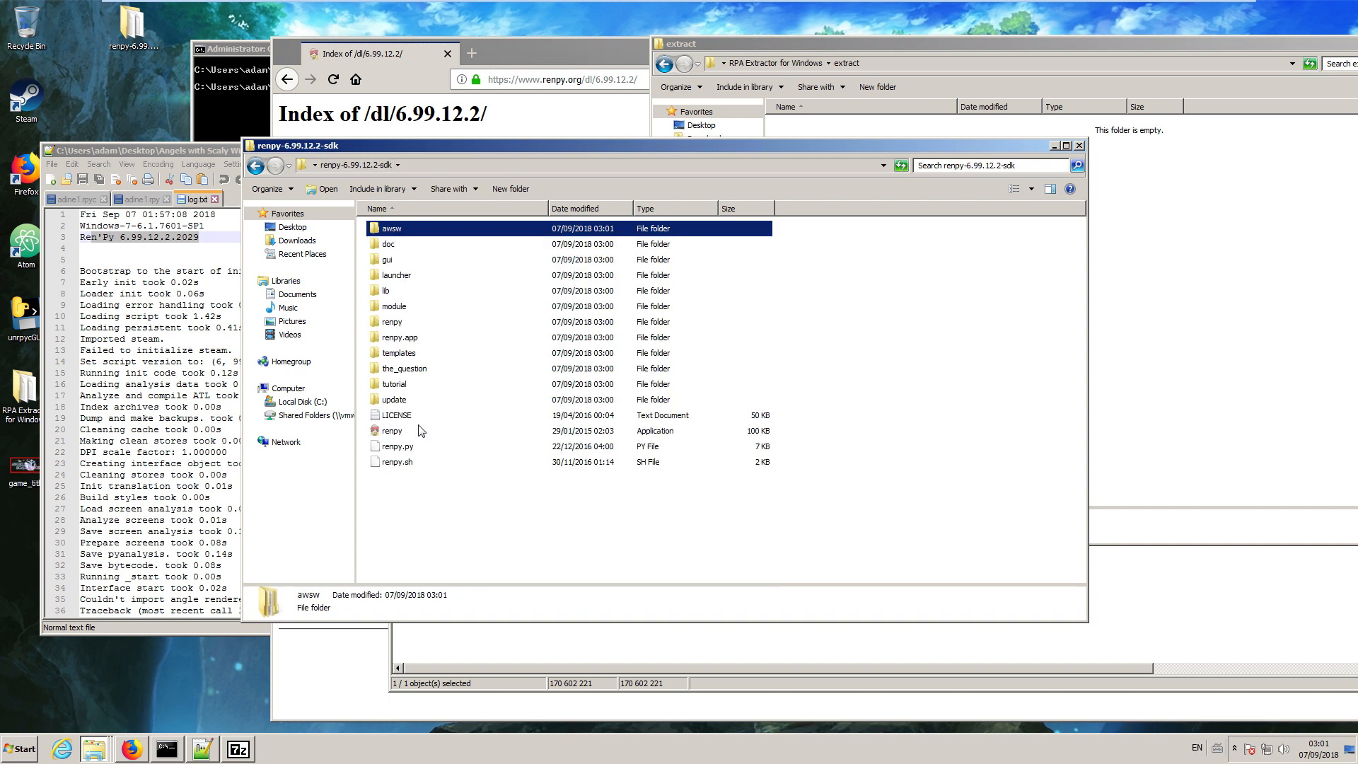
double_click(404, 430)
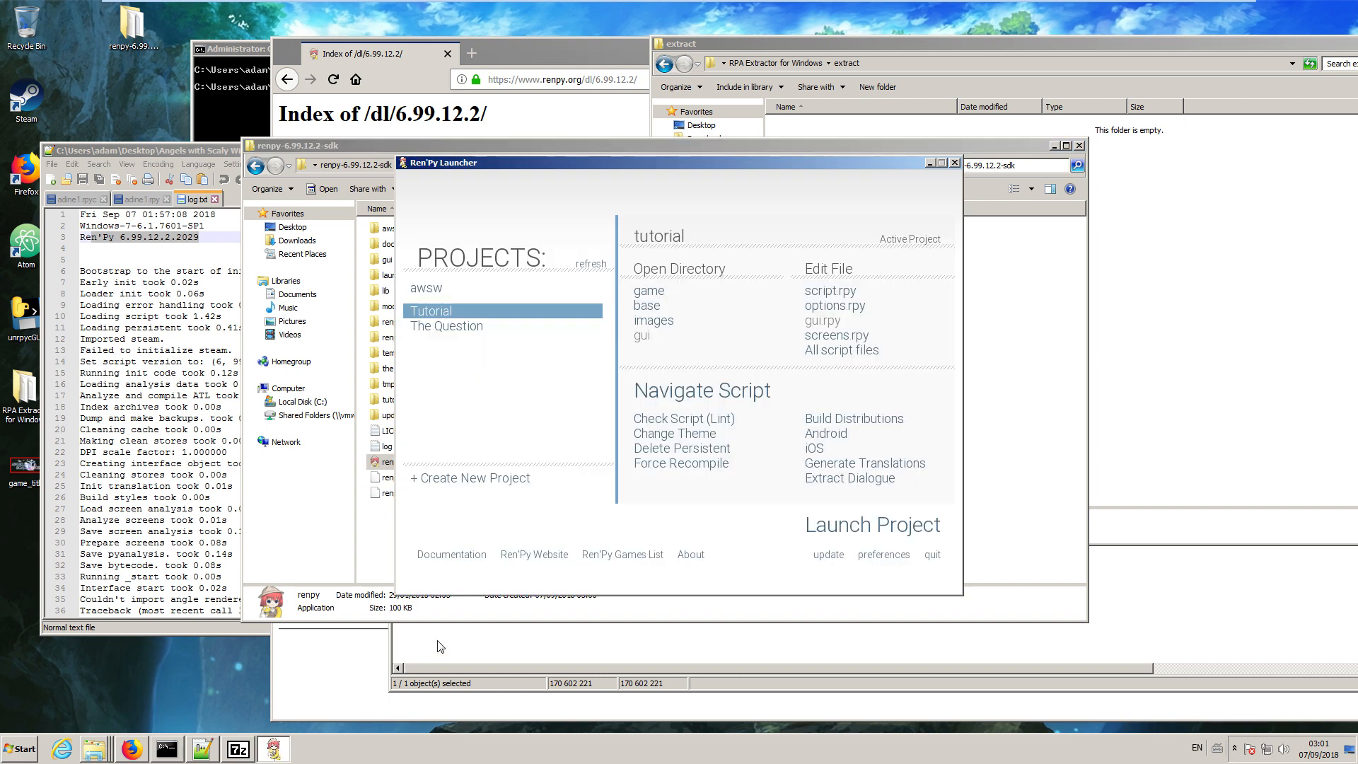
click(438, 289)
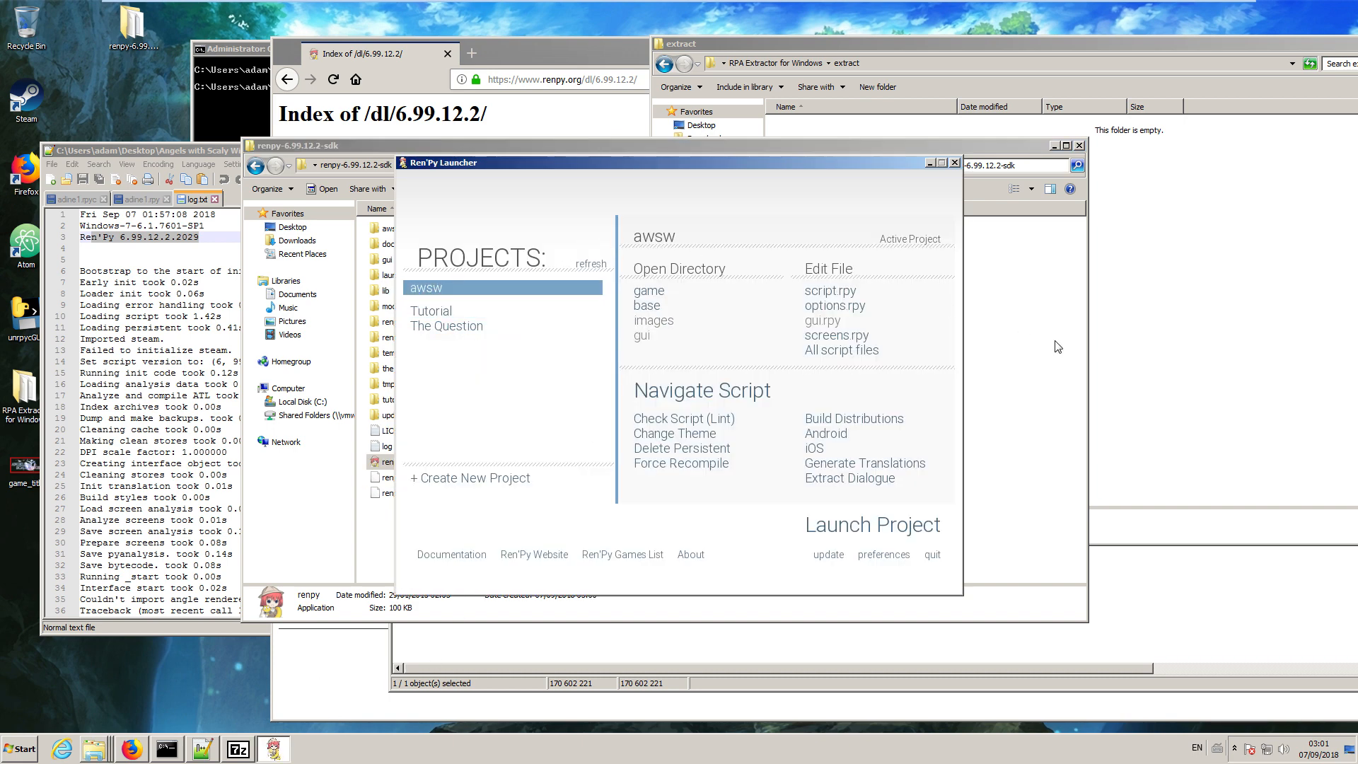
click(890, 525)
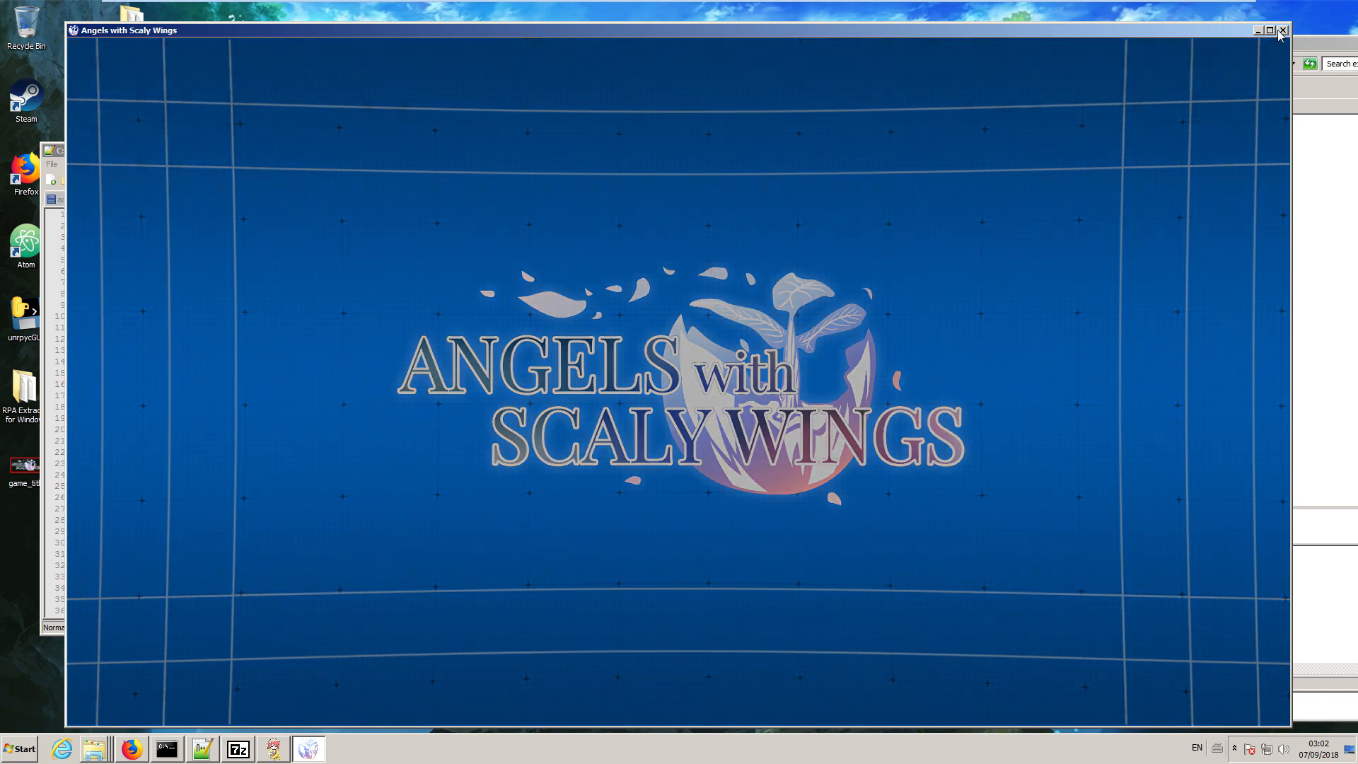
click(1283, 31)
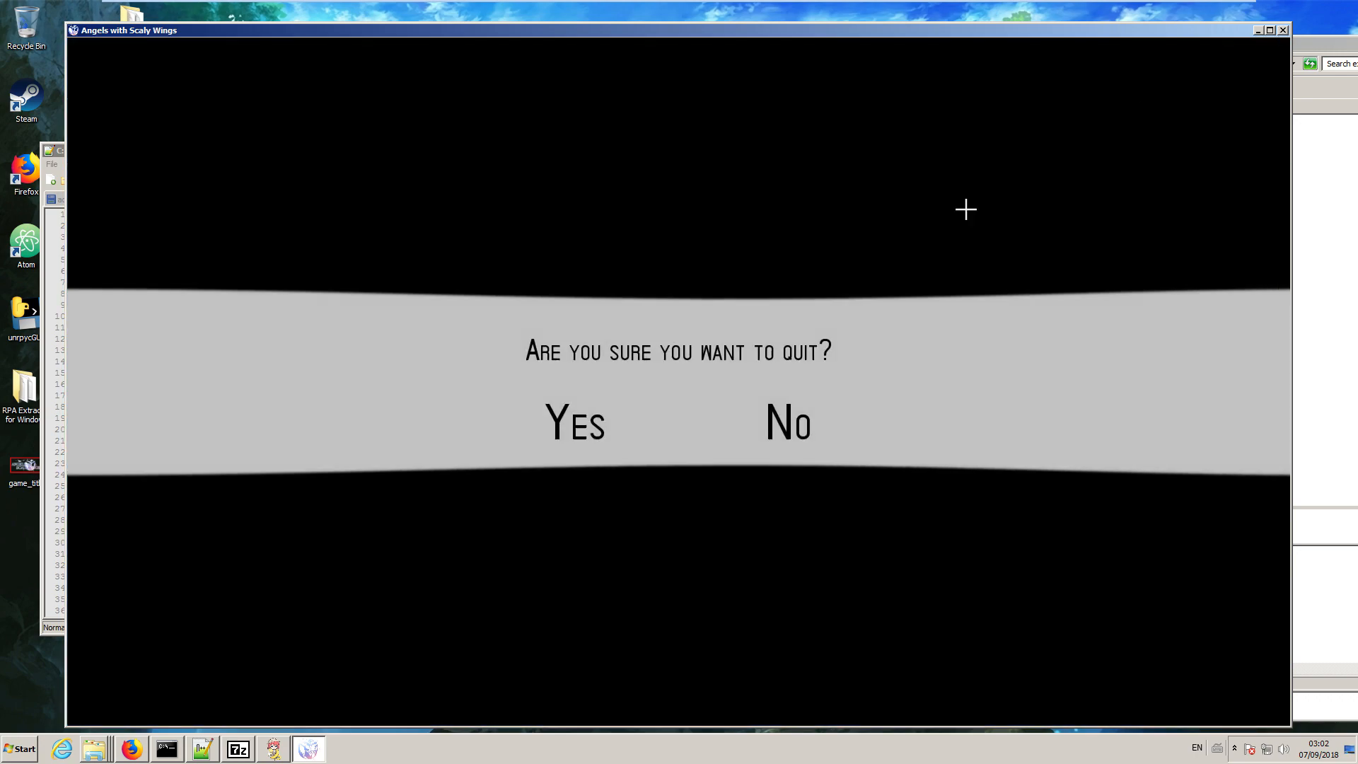
click(566, 423)
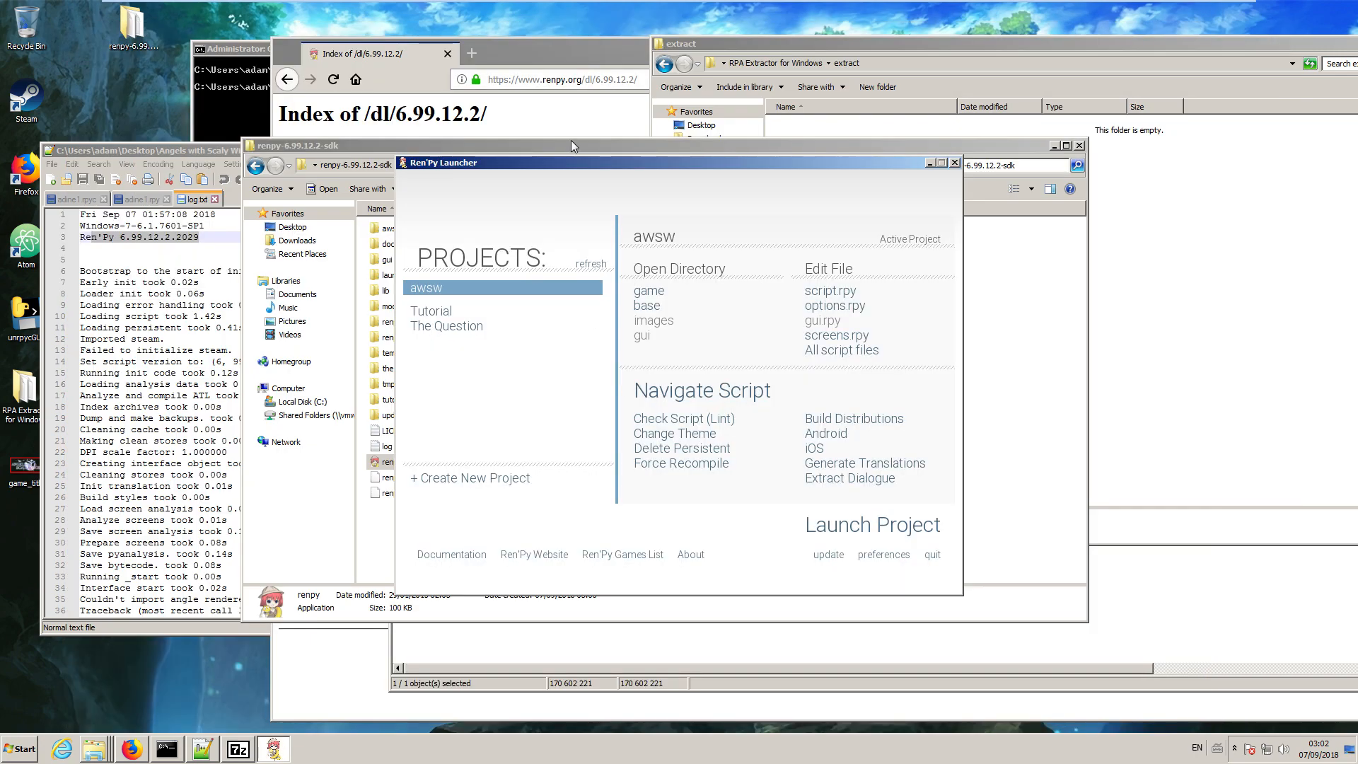
Move the Ren'Py Launcher aside and view the game_title image from the desktop, closing it again.
drag(509, 165, 933, 123)
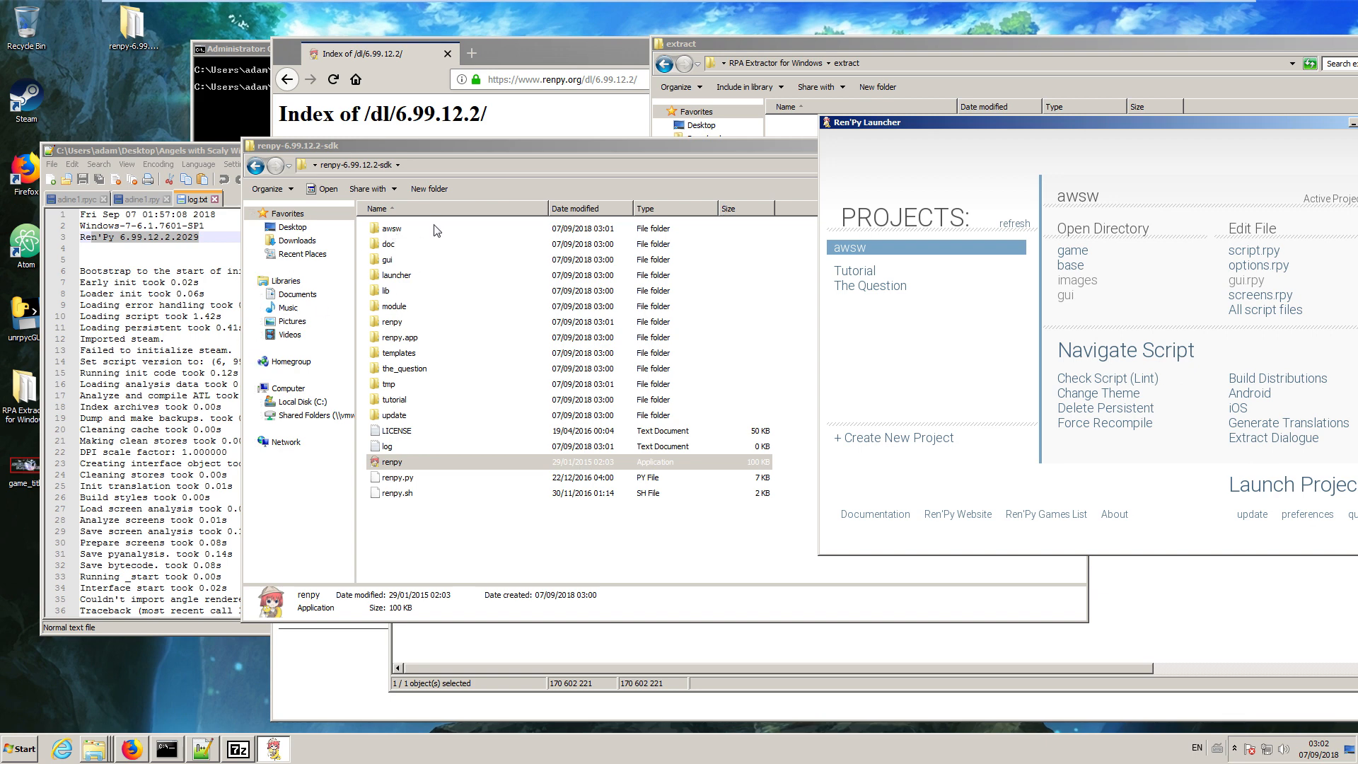
double_click(20, 468)
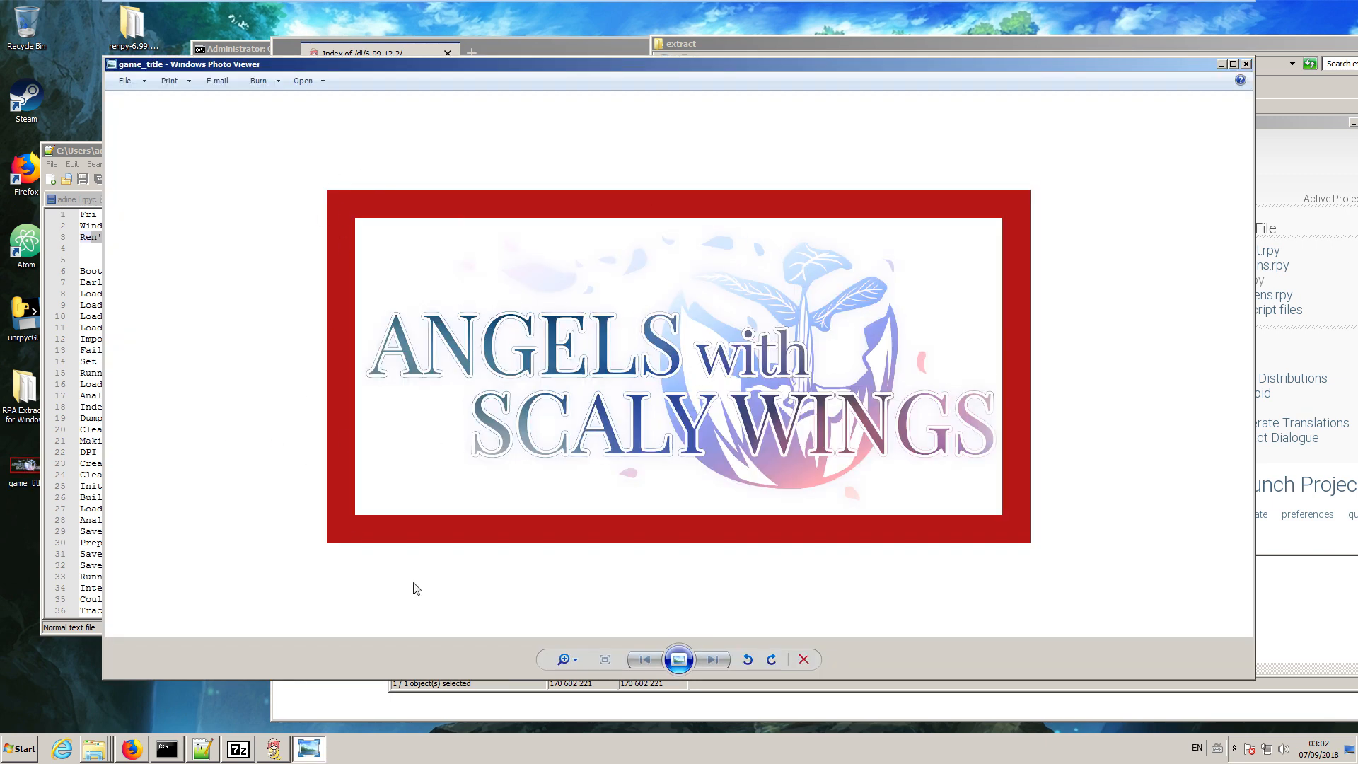
click(1245, 65)
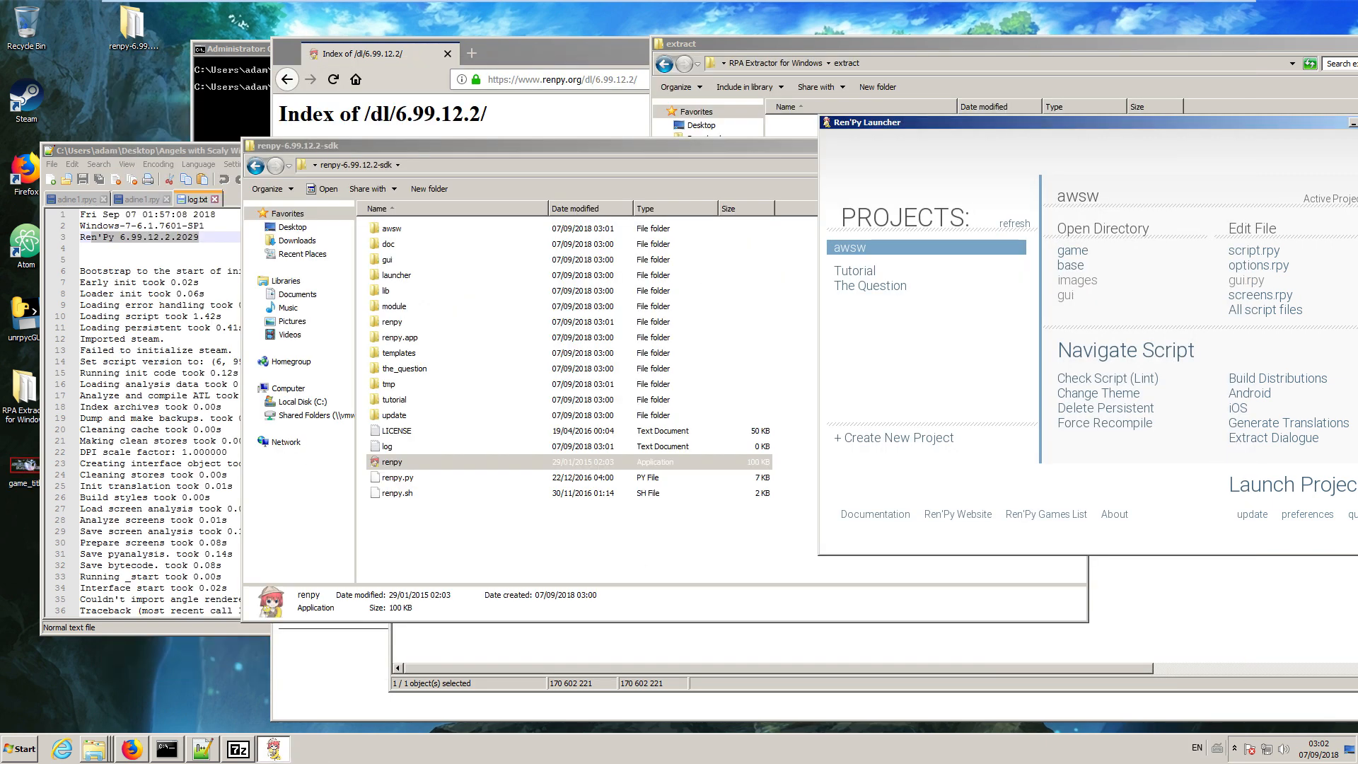
Replace the game_title image in awsw's game/image/ui folder with the modified copy from the desktop.
double_click(391, 229)
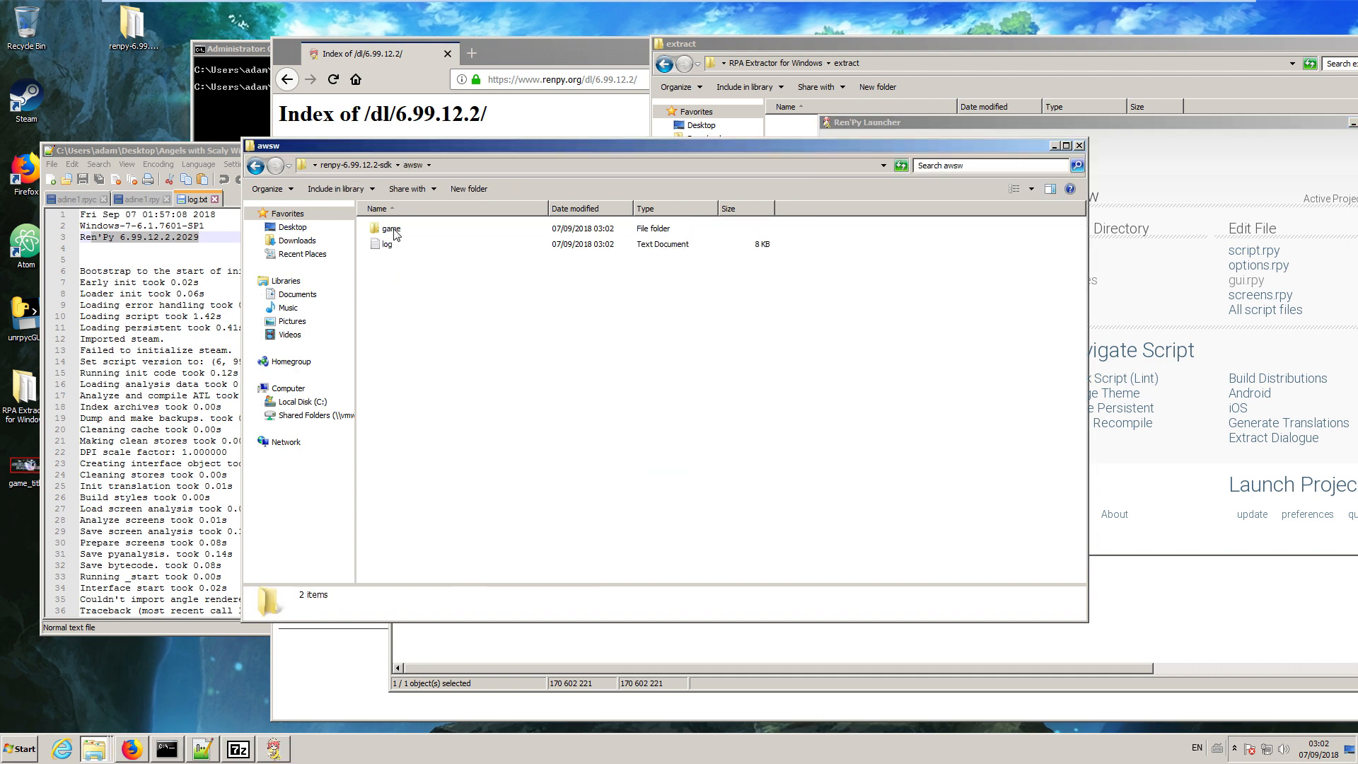
double_click(391, 229)
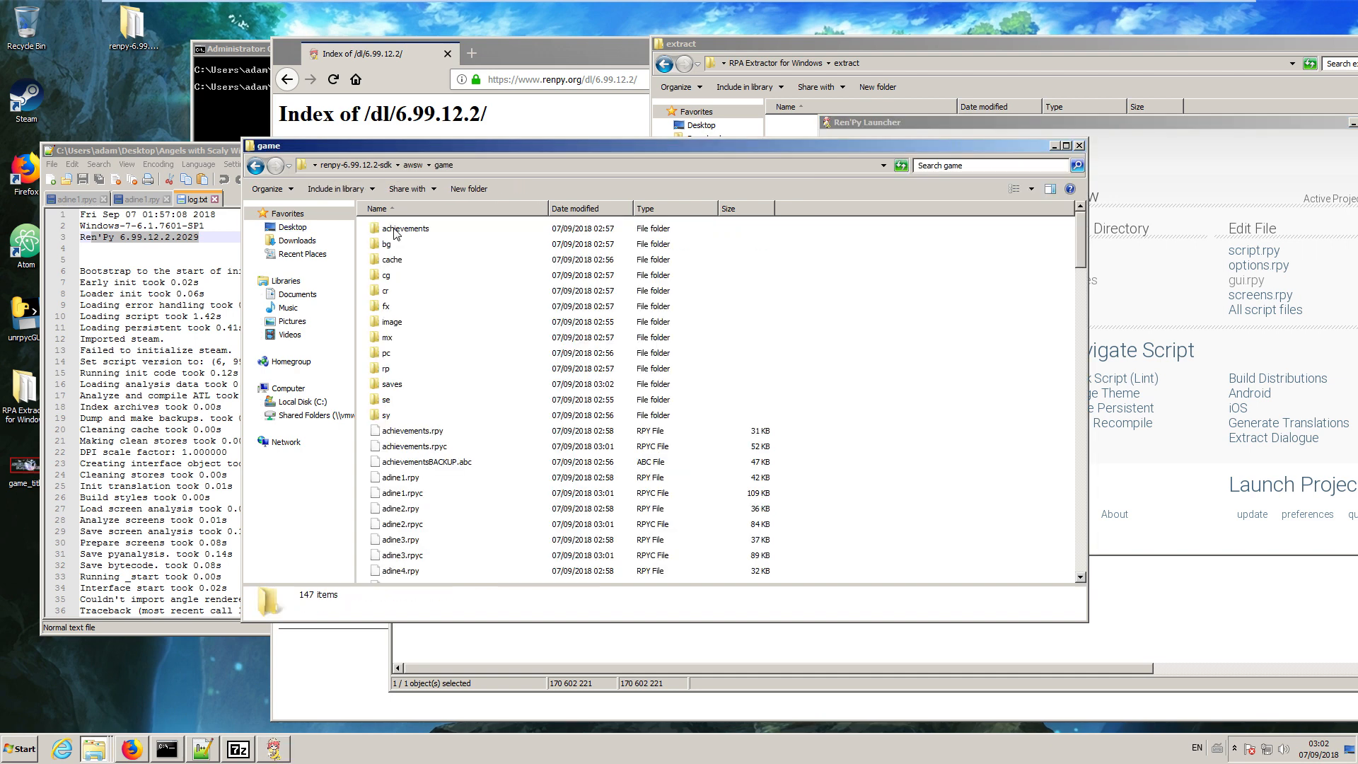
double_click(392, 323)
double_click(391, 229)
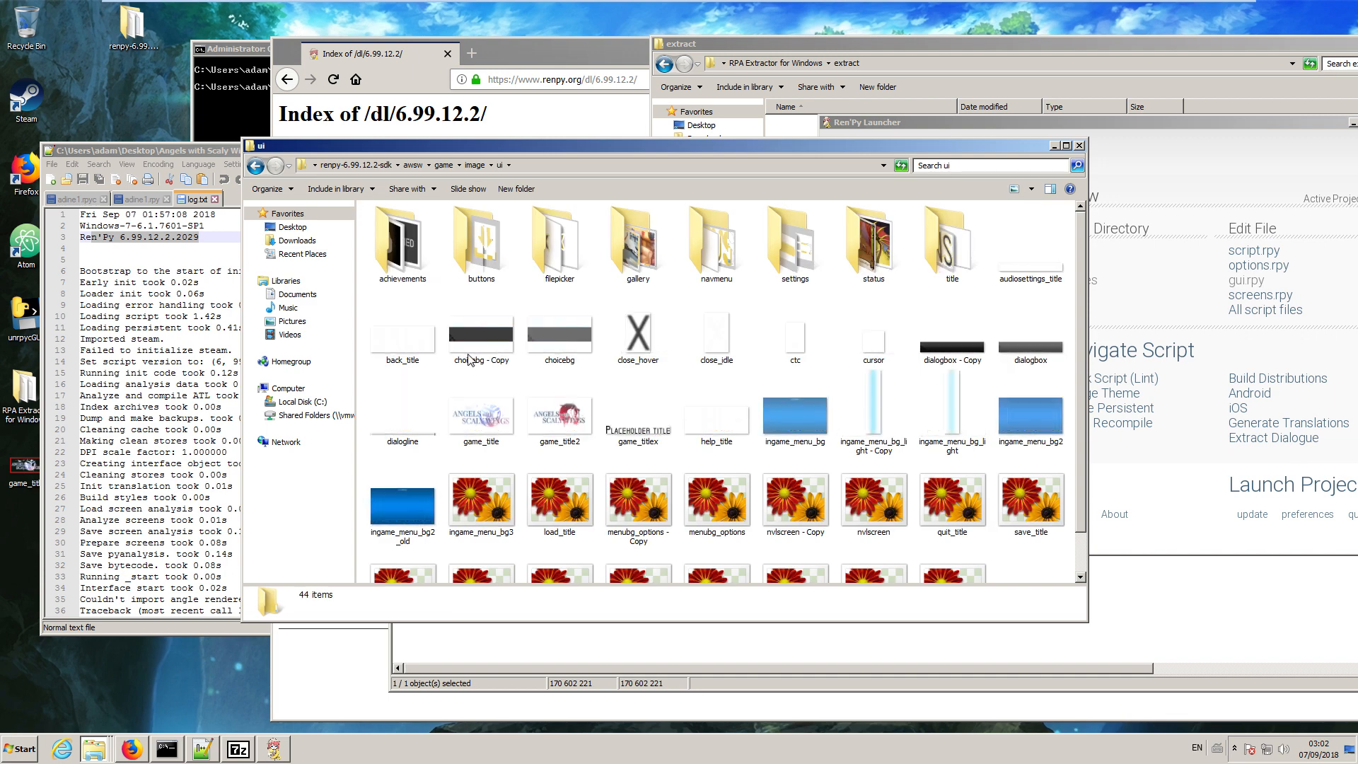
scroll(682, 365, down, 2)
key(ctrl+v)
click(593, 304)
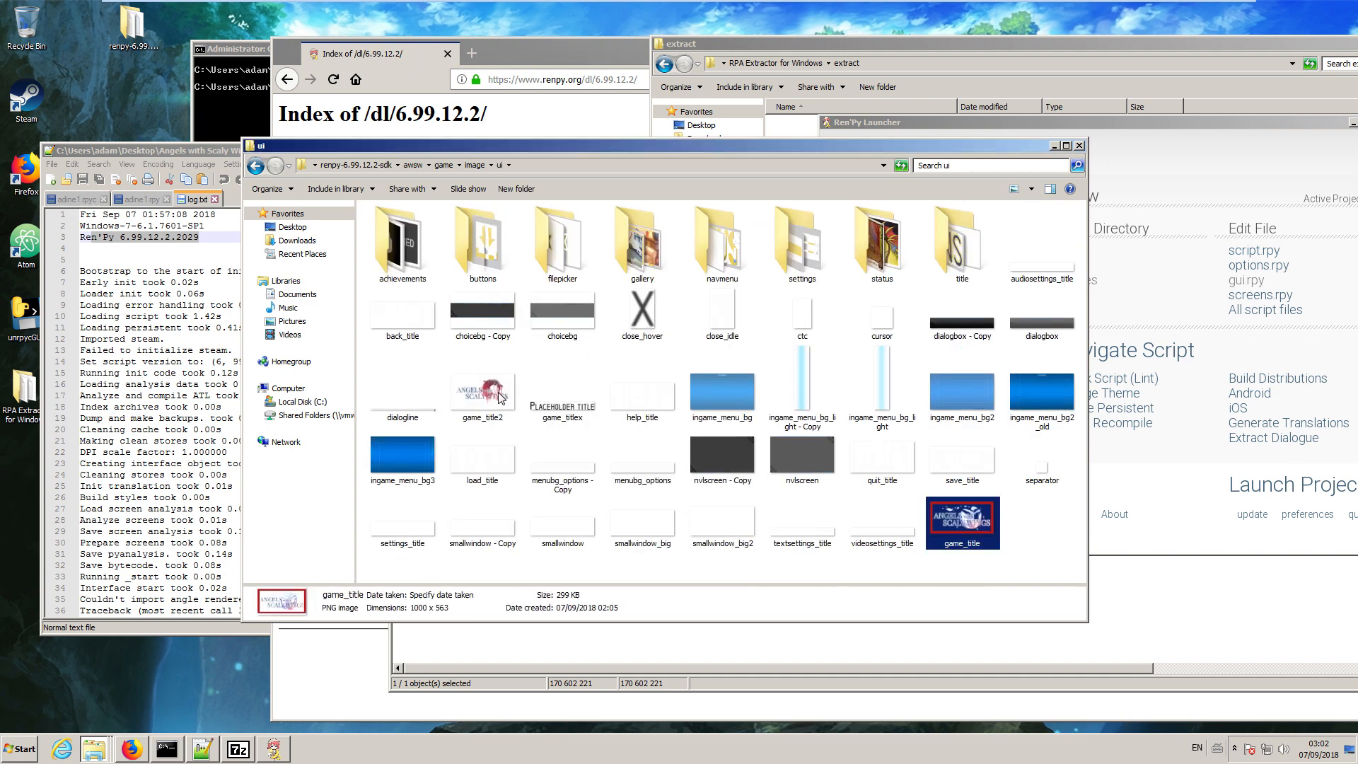
Return to the renpy-6.99.12.2-sdk folder, launch the awsw project to check its title screen, and quit the game.
click(413, 165)
click(375, 166)
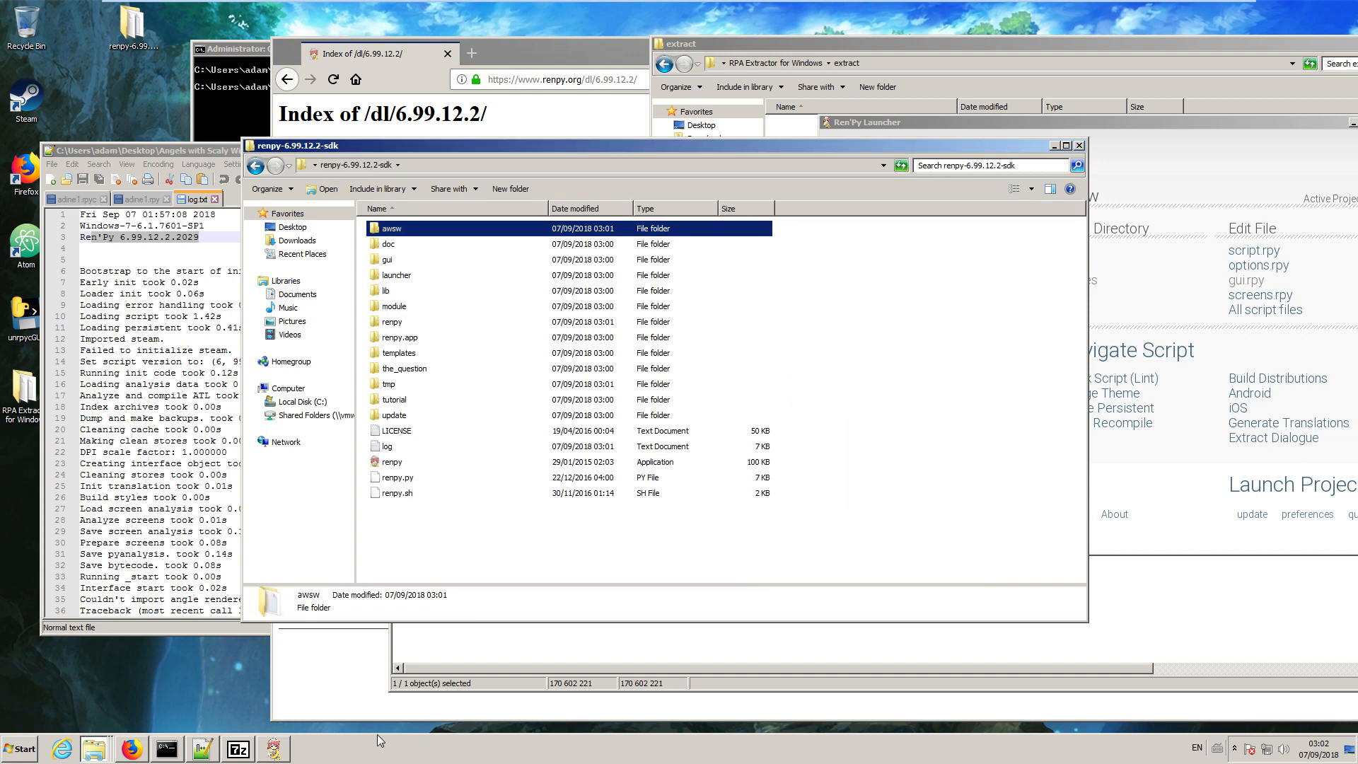
click(271, 754)
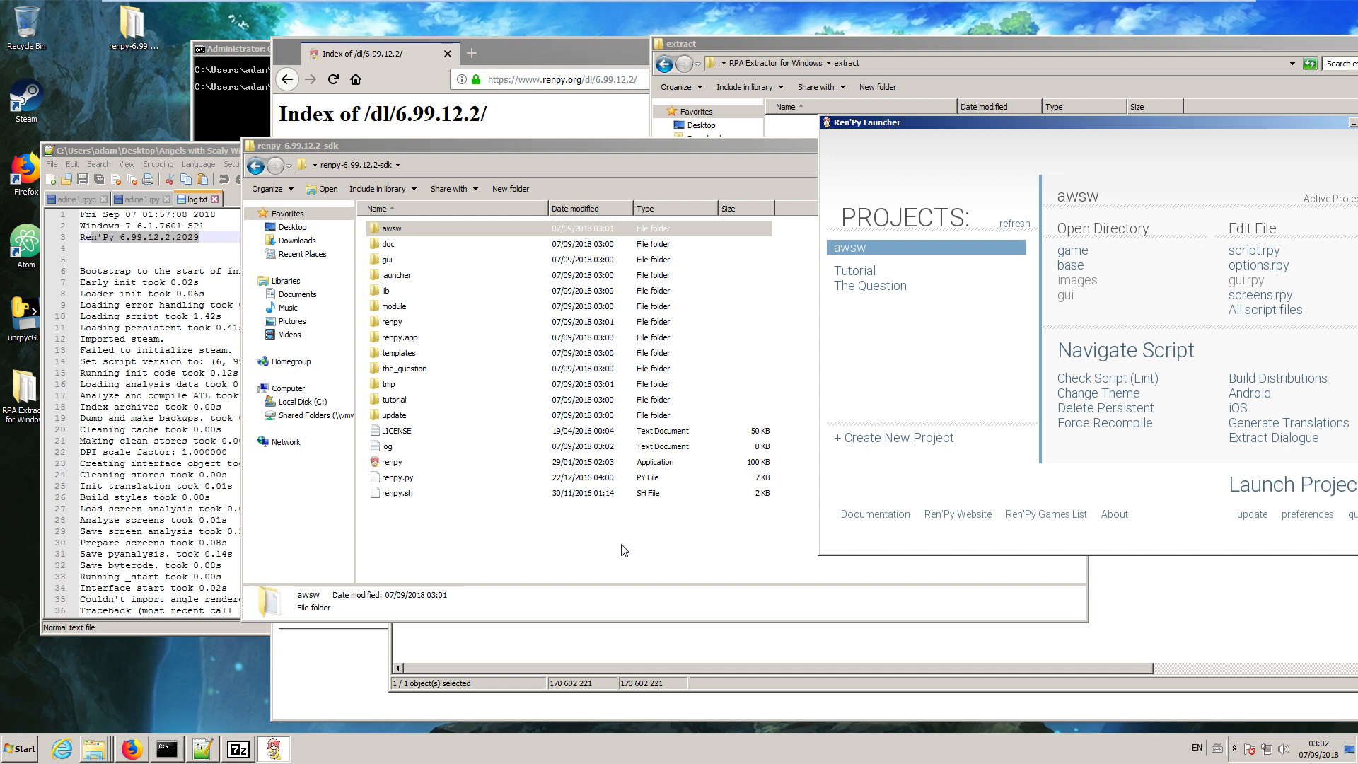
click(1282, 488)
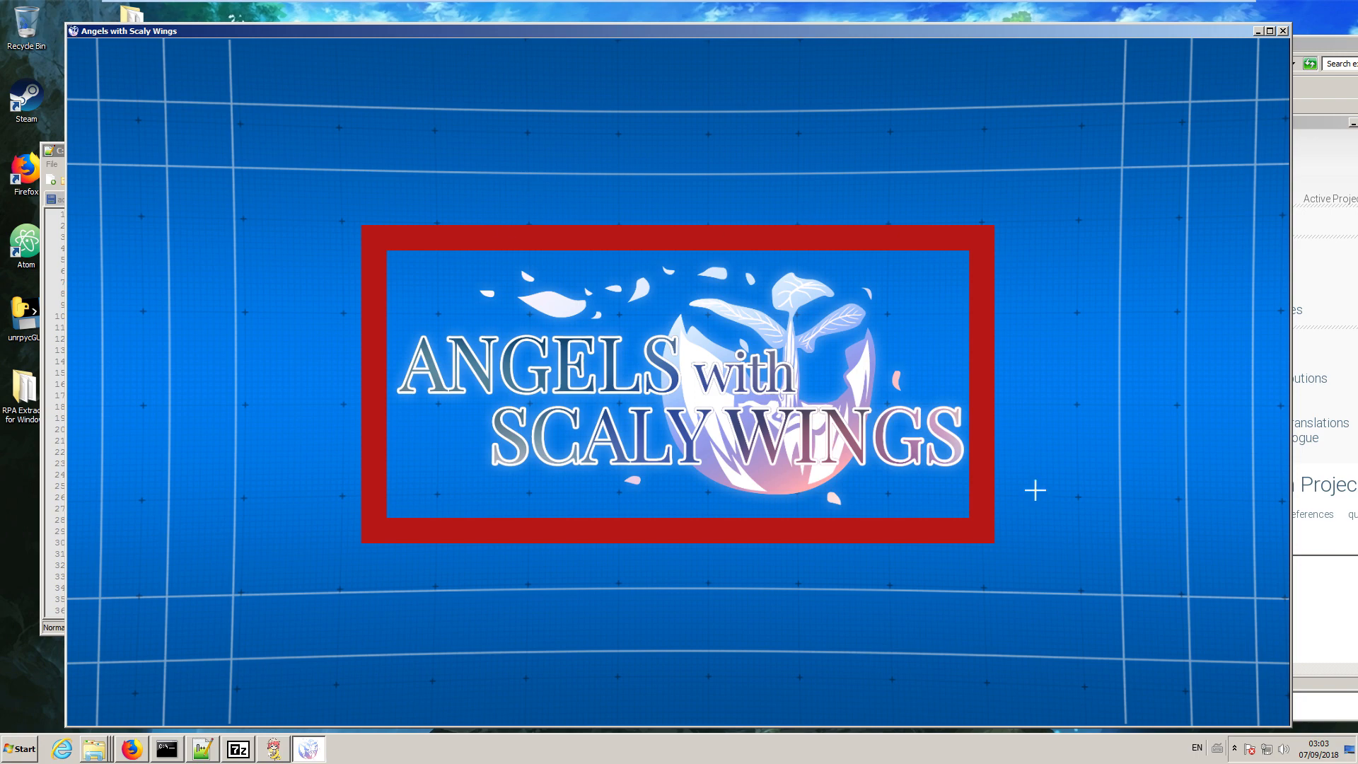
click(1283, 30)
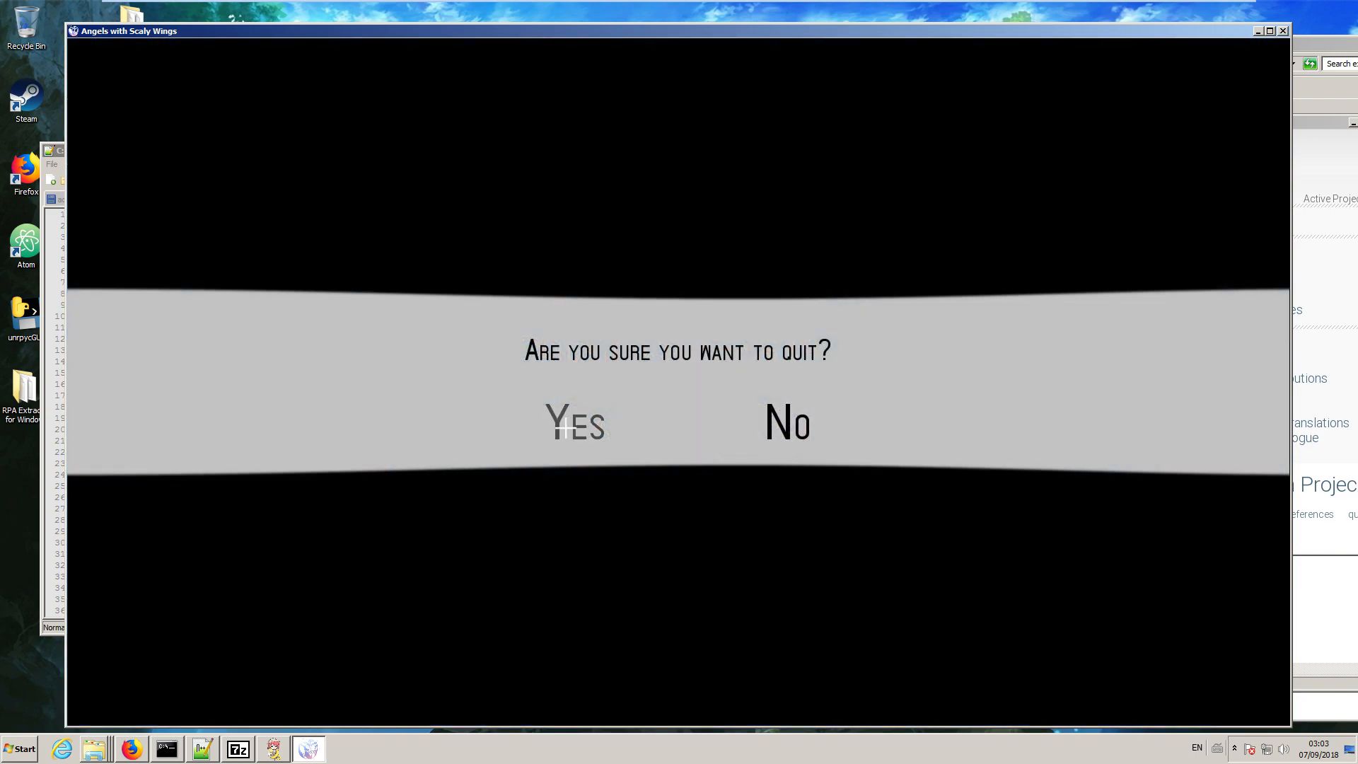
click(565, 428)
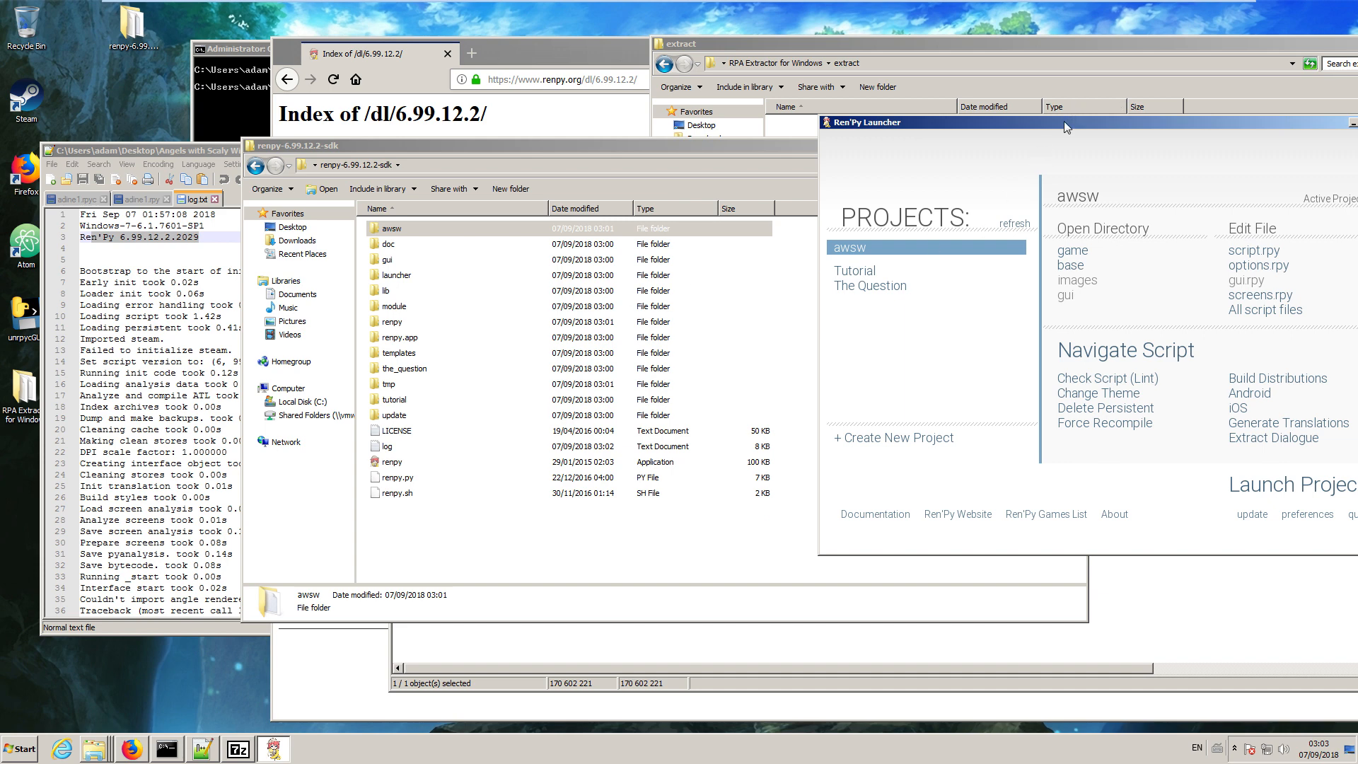
View the awsw project's game folder and go back up to the awsw folder.
drag(1064, 127, 1001, 135)
double_click(409, 232)
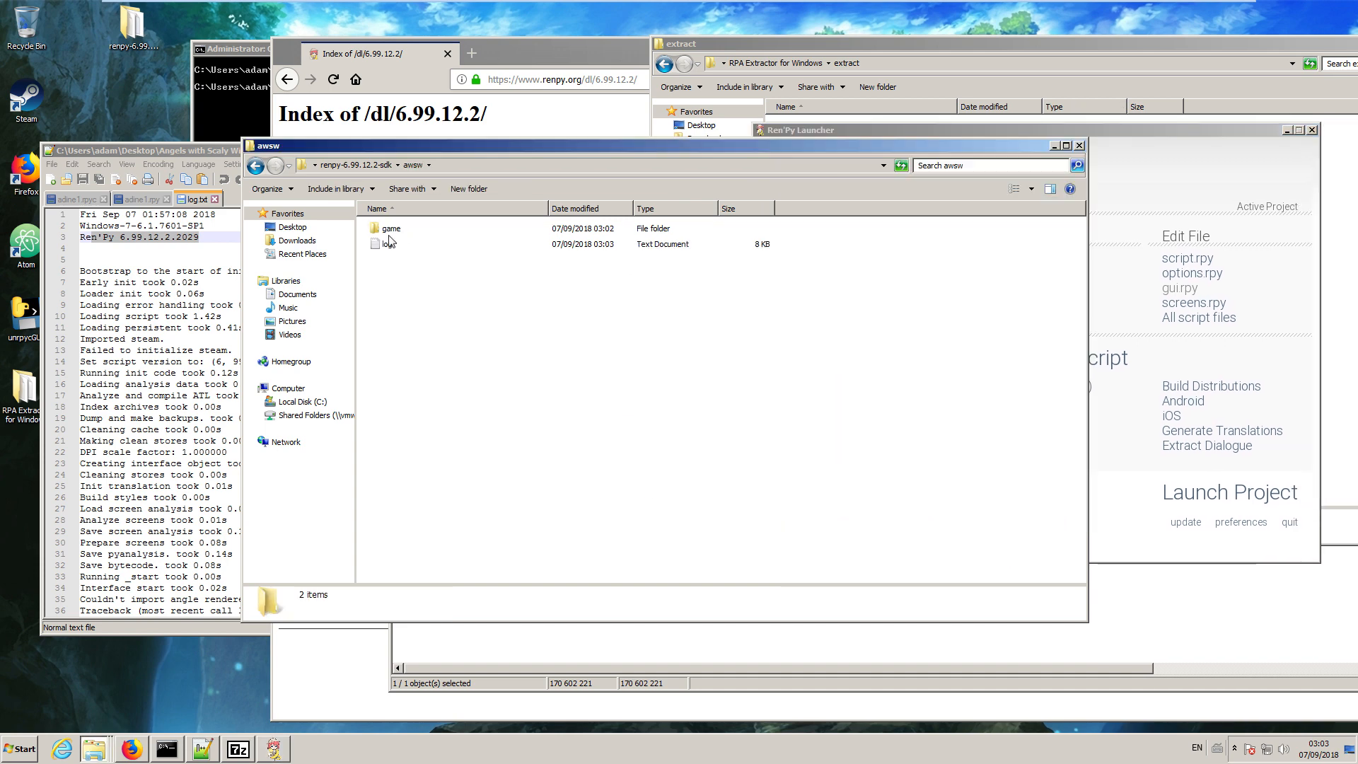
double_click(391, 228)
drag(408, 145, 337, 133)
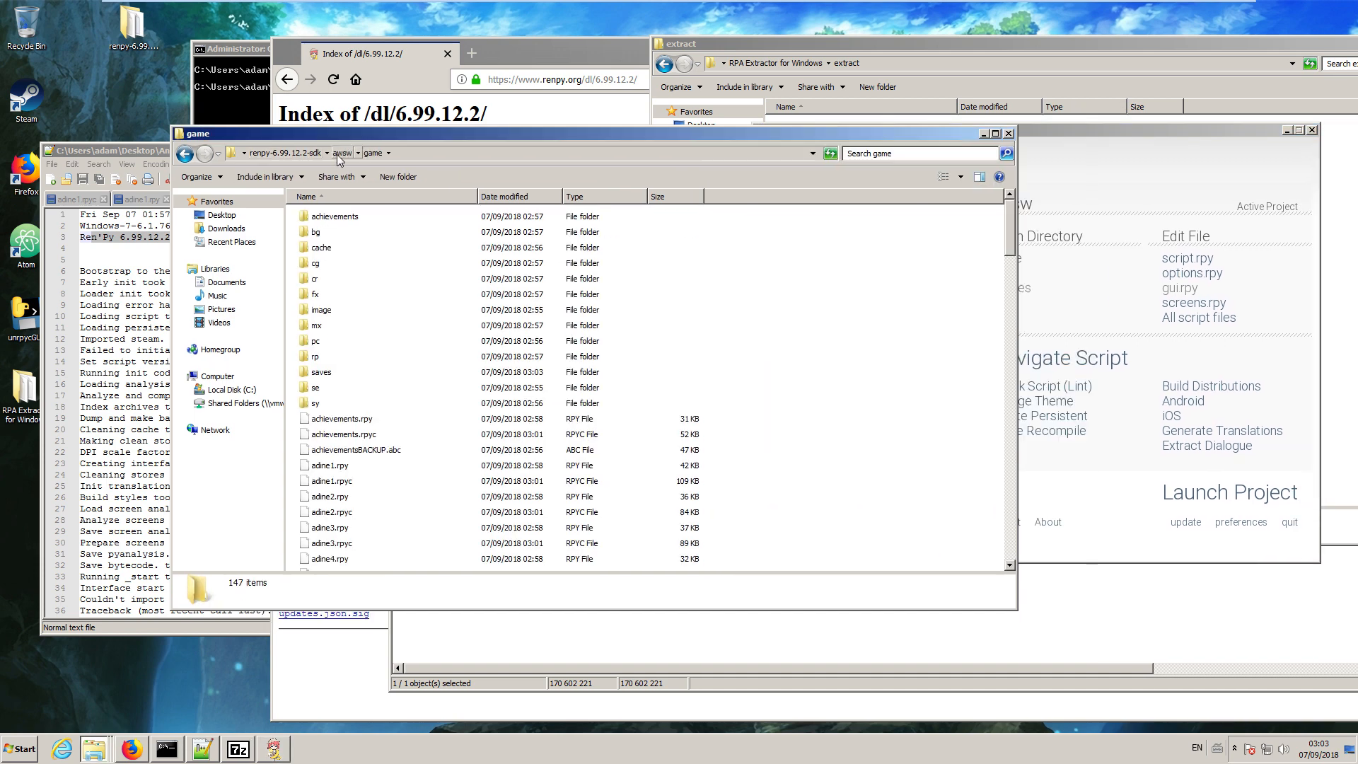
click(341, 155)
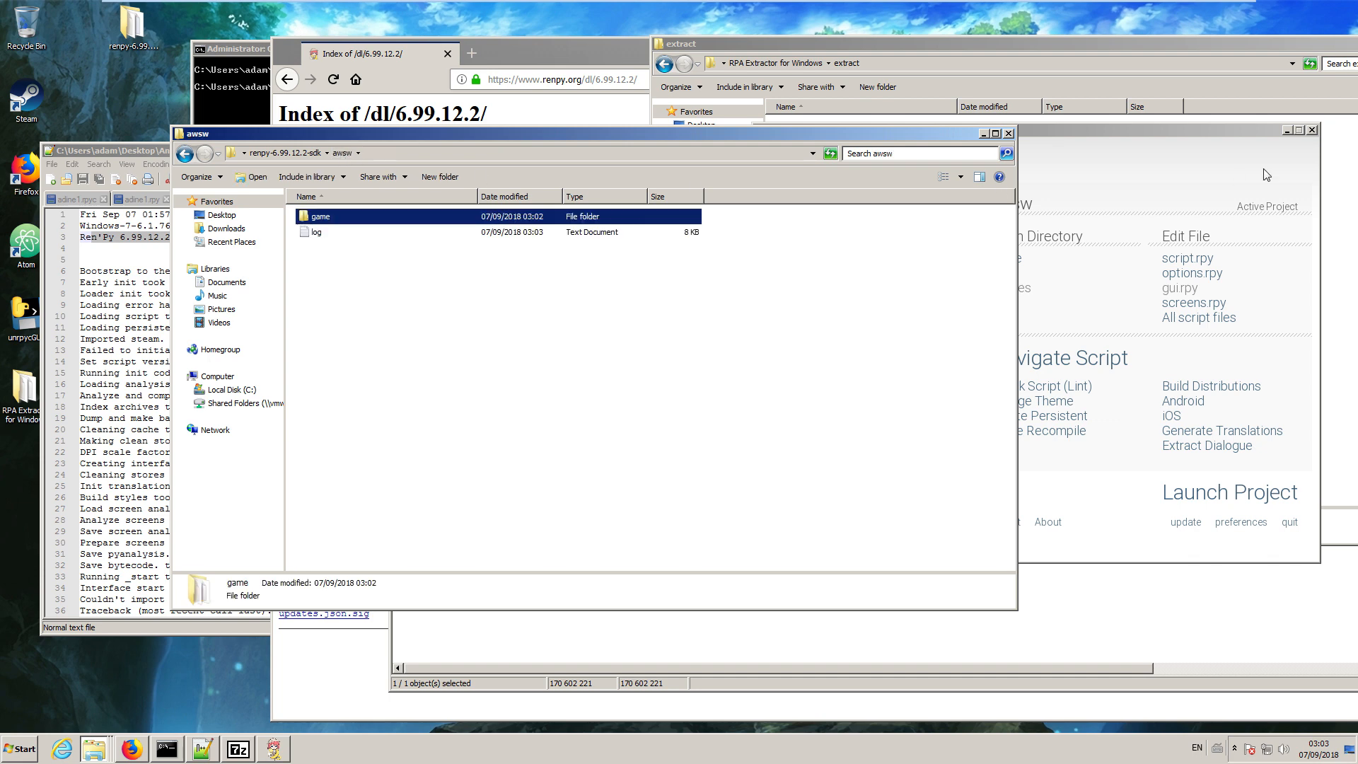
Build a distribution of the awsw project in the Ren'Py Launcher with only the Windows x86 package selected.
click(1188, 149)
drag(1148, 131, 740, 79)
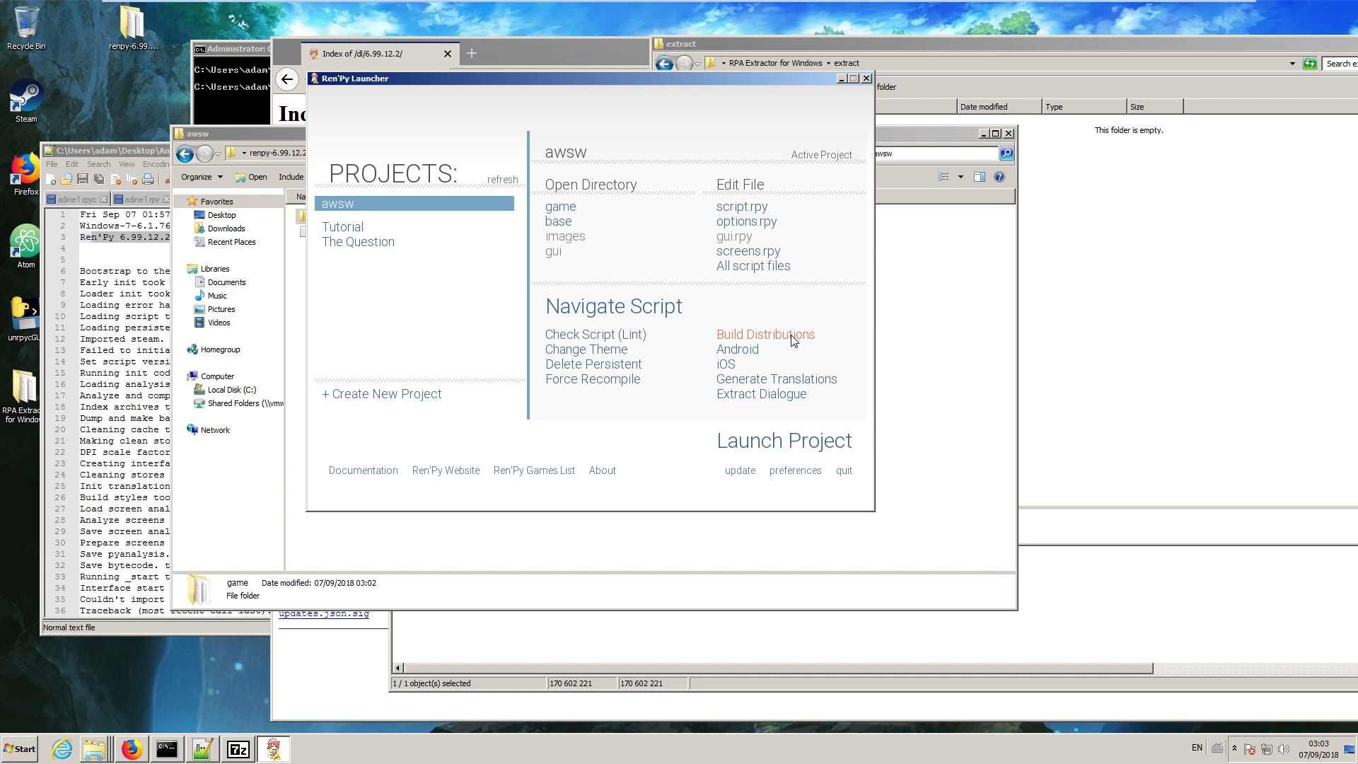
click(766, 335)
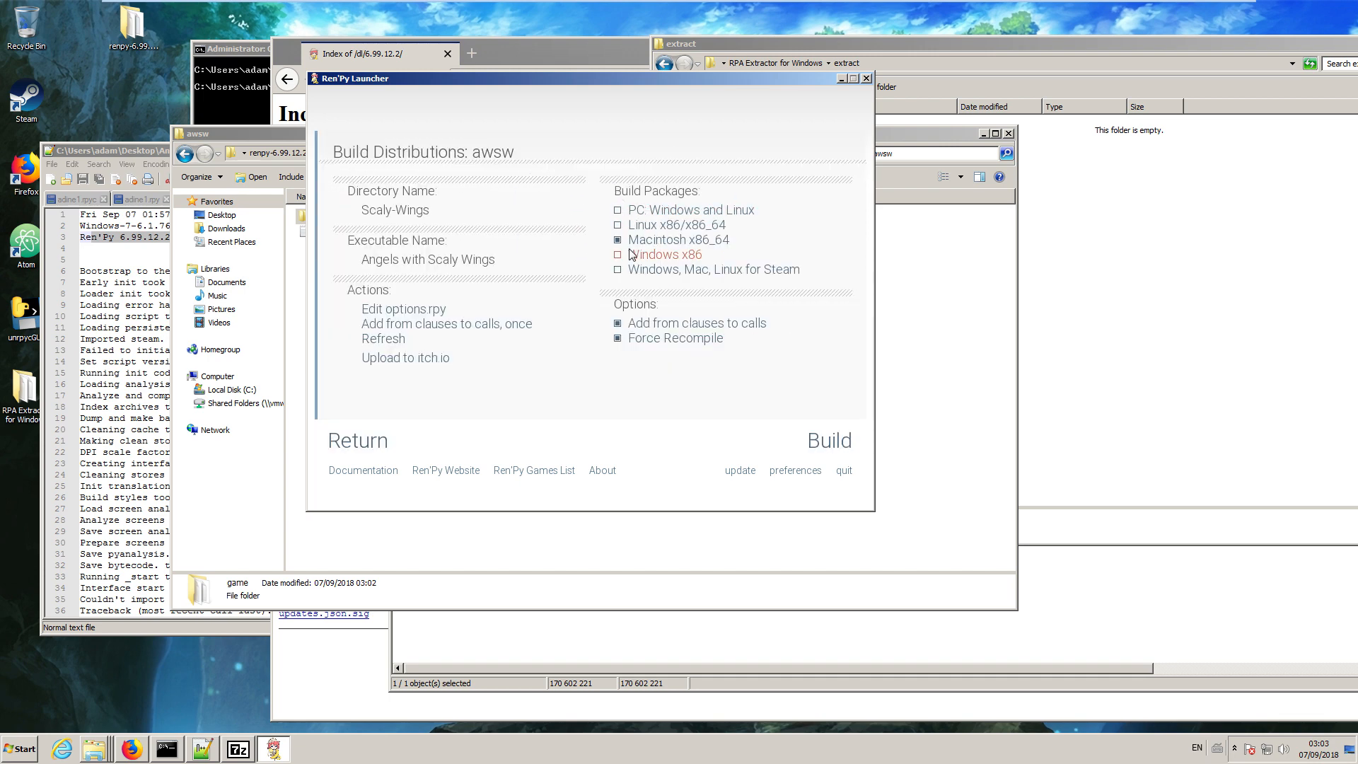
click(645, 241)
click(833, 441)
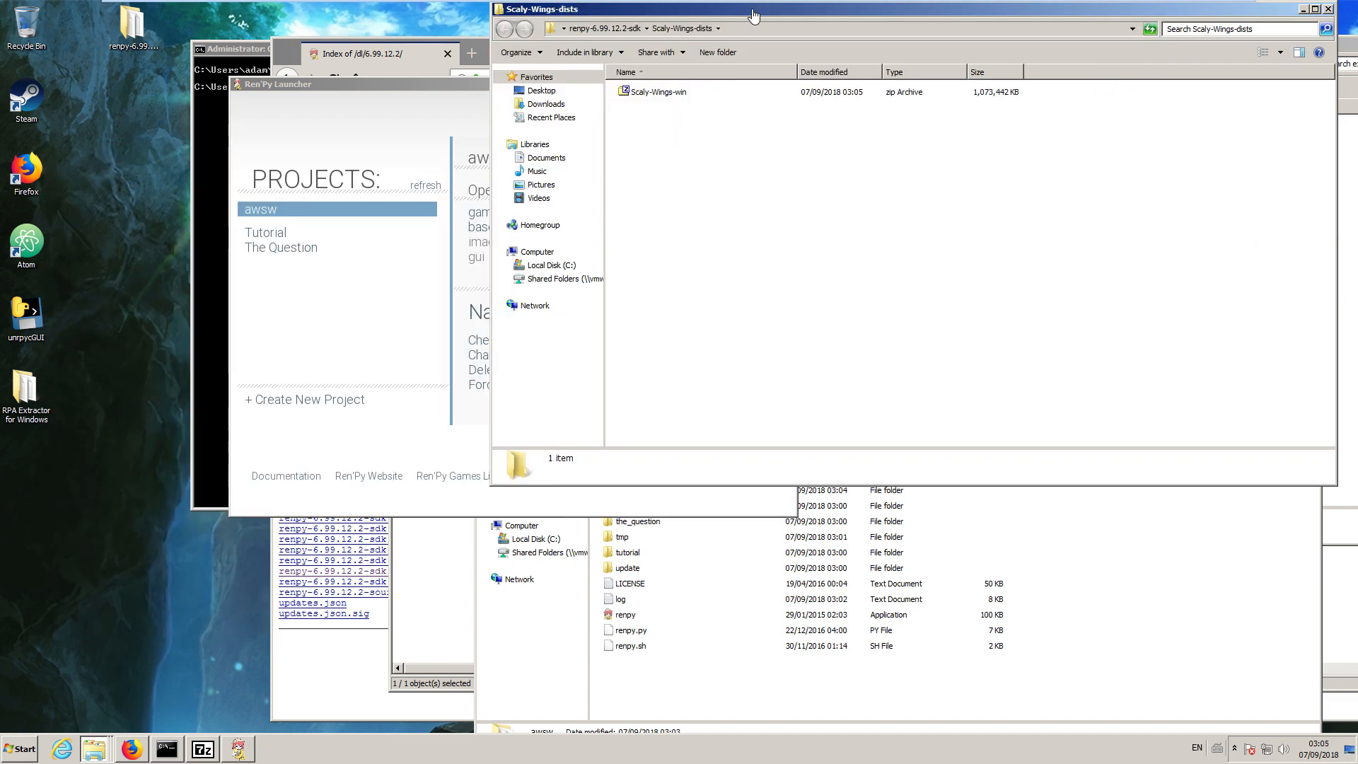
Copy archive.rpa from the game folder inside the Scaly-Wings-win archive into the original Angels with Scaly Wings game folder.
double_click(650, 99)
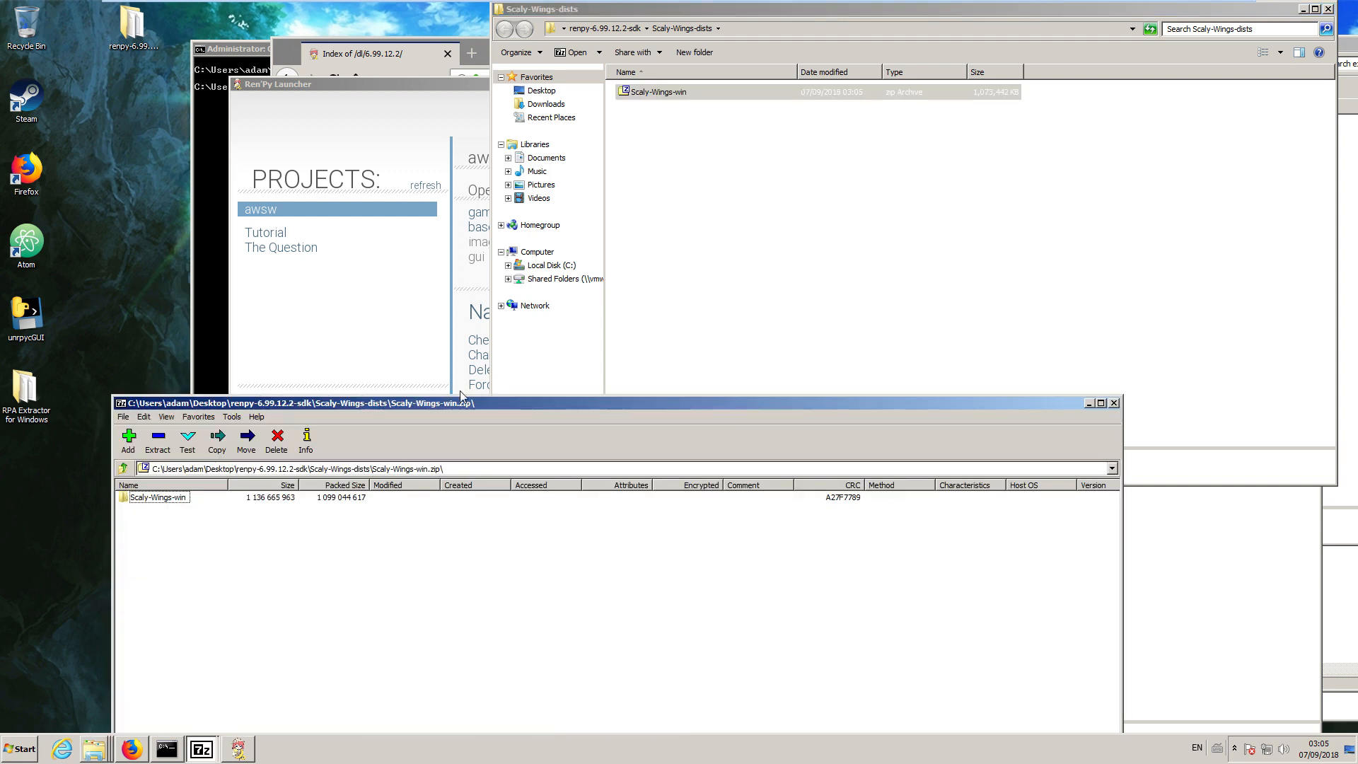
drag(626, 267, 612, 141)
double_click(368, 235)
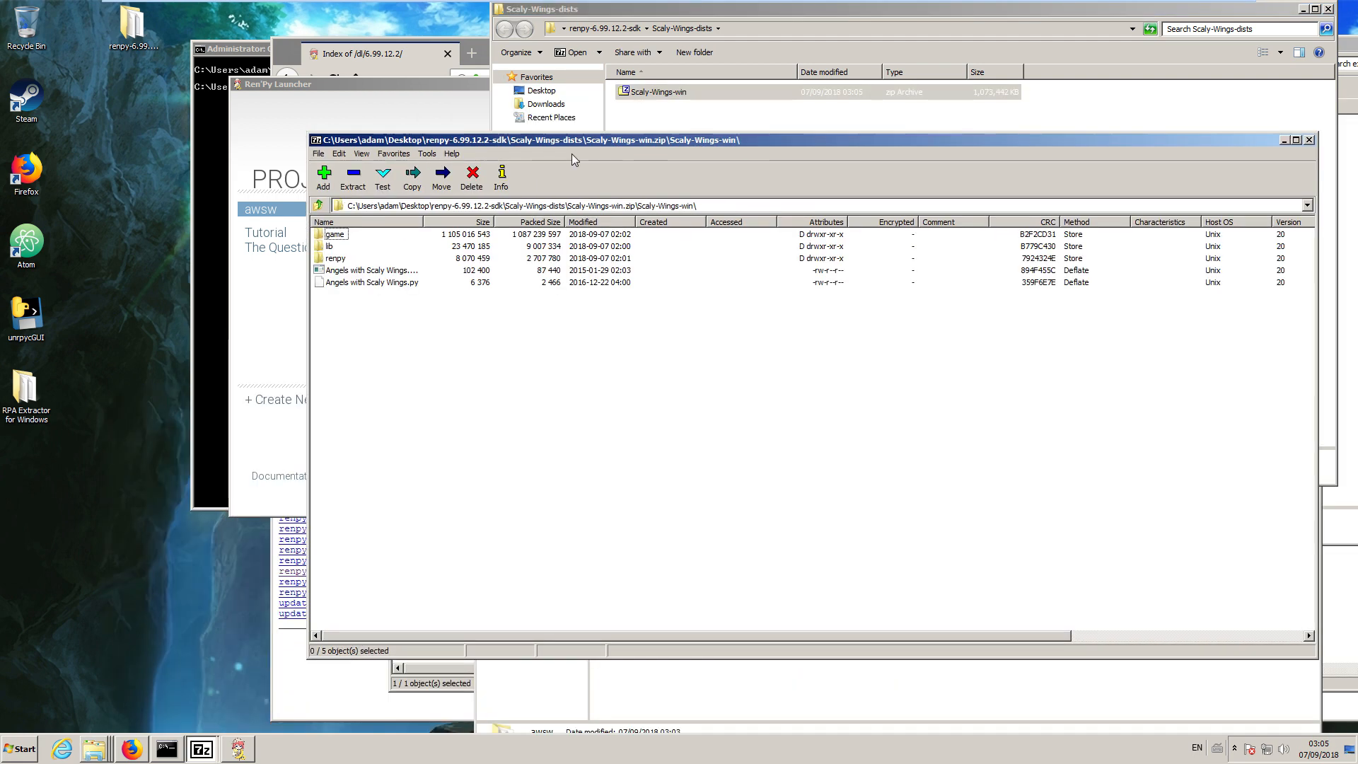
double_click(343, 235)
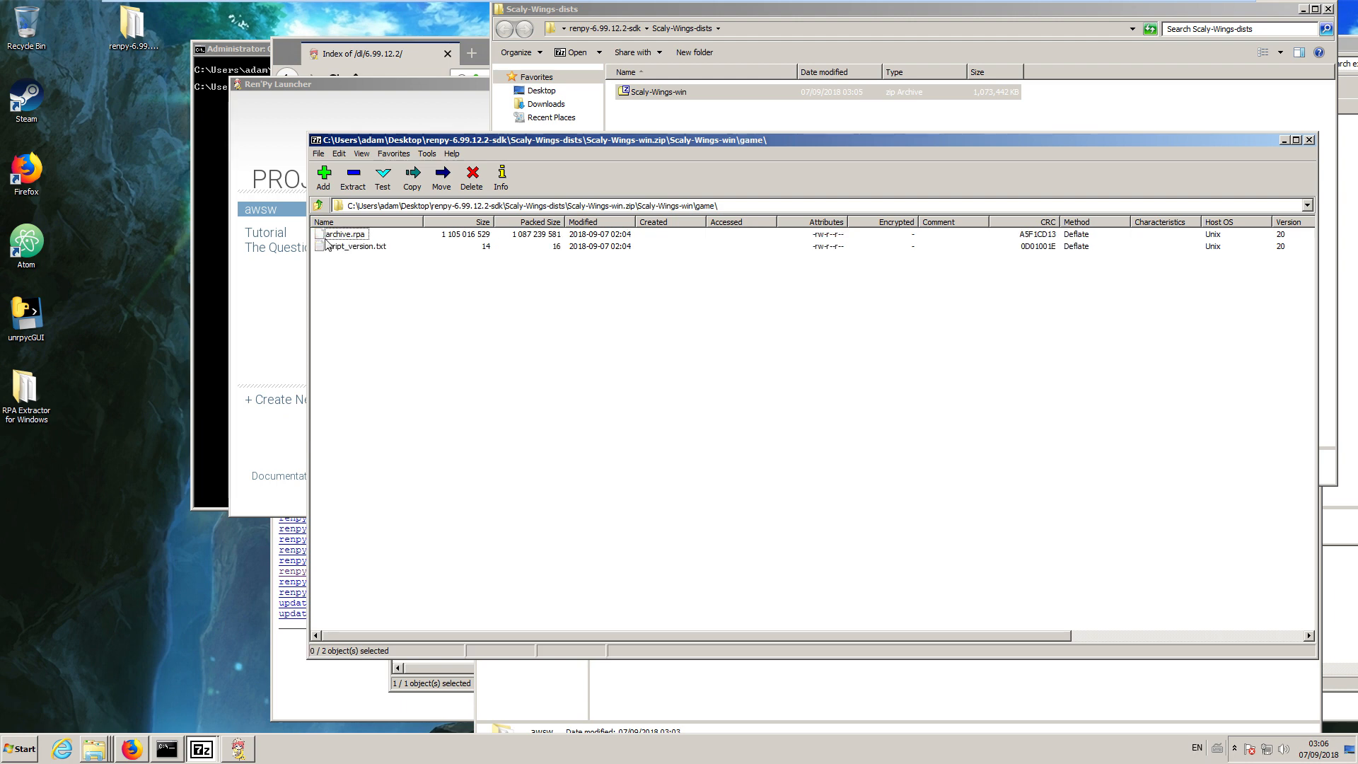
click(348, 238)
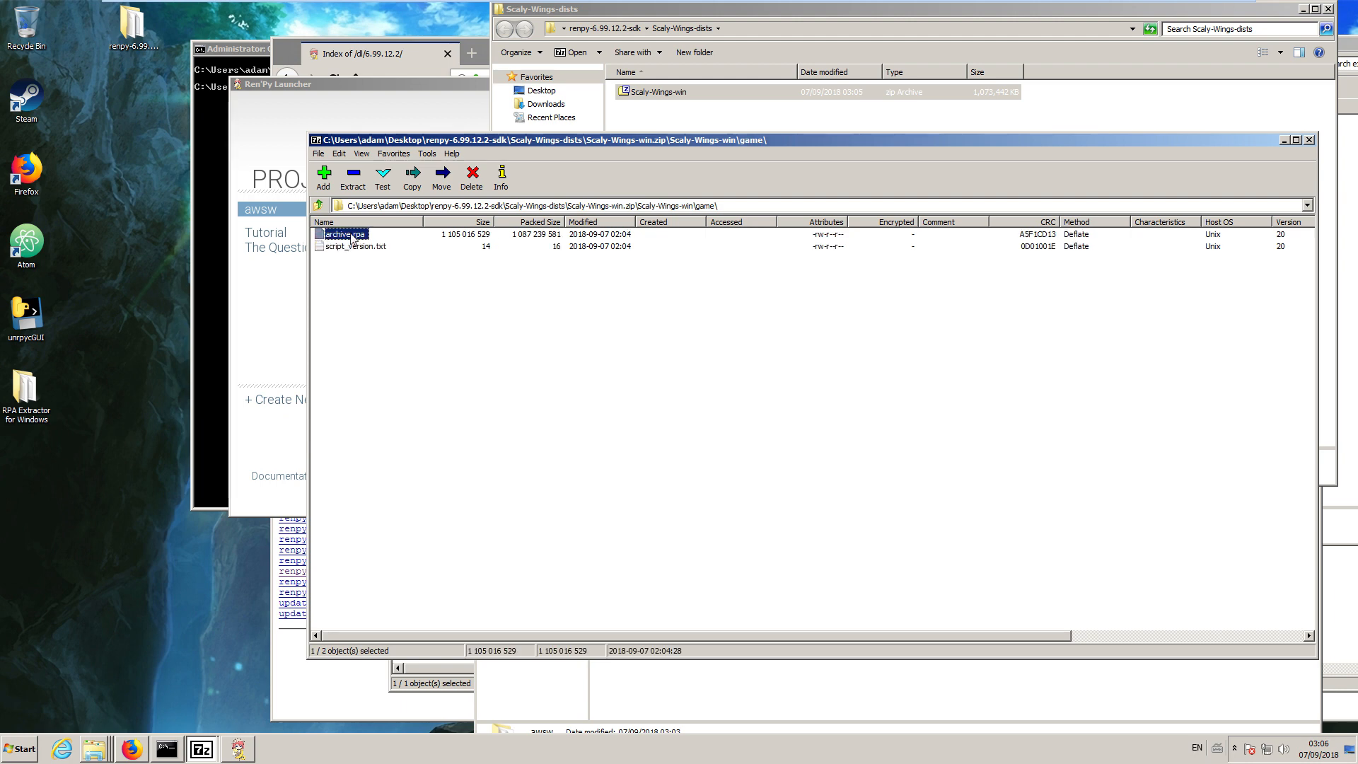
click(94, 748)
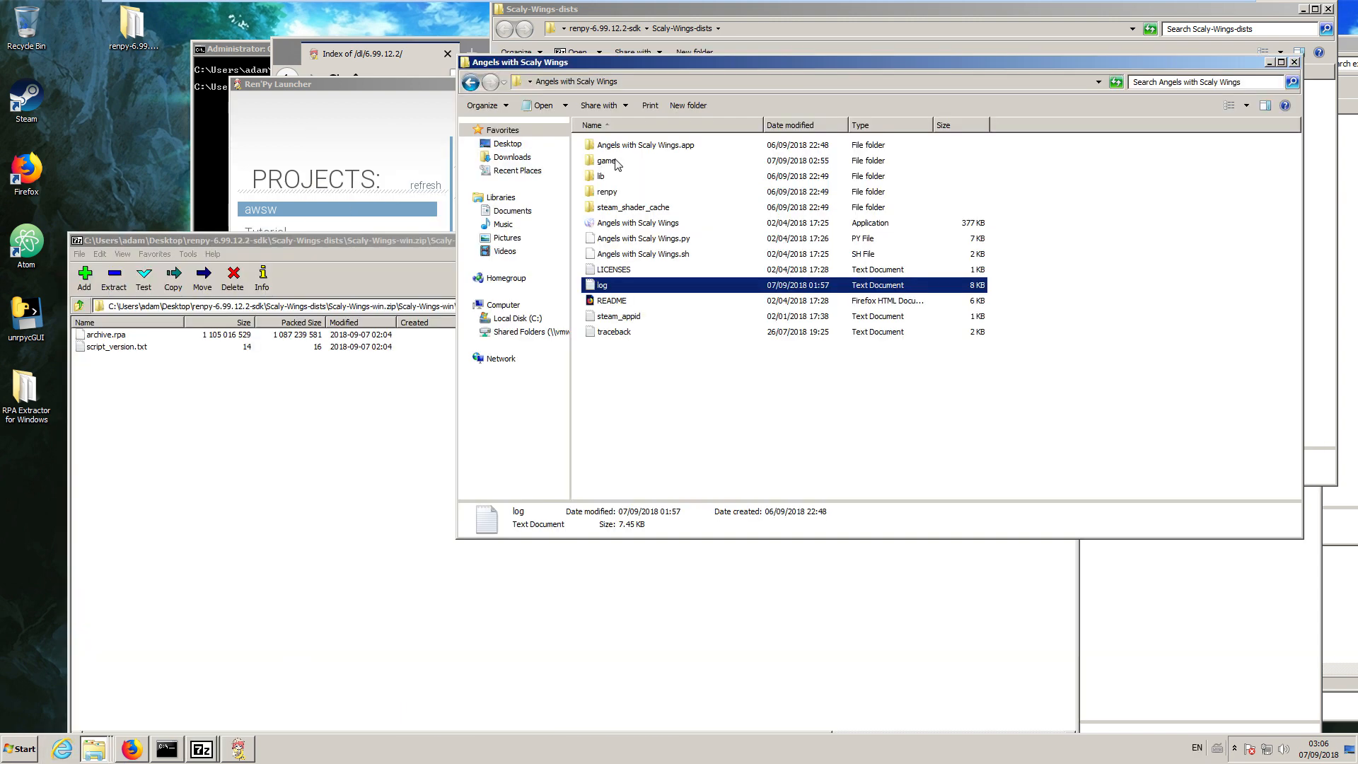
drag(107, 335, 647, 214)
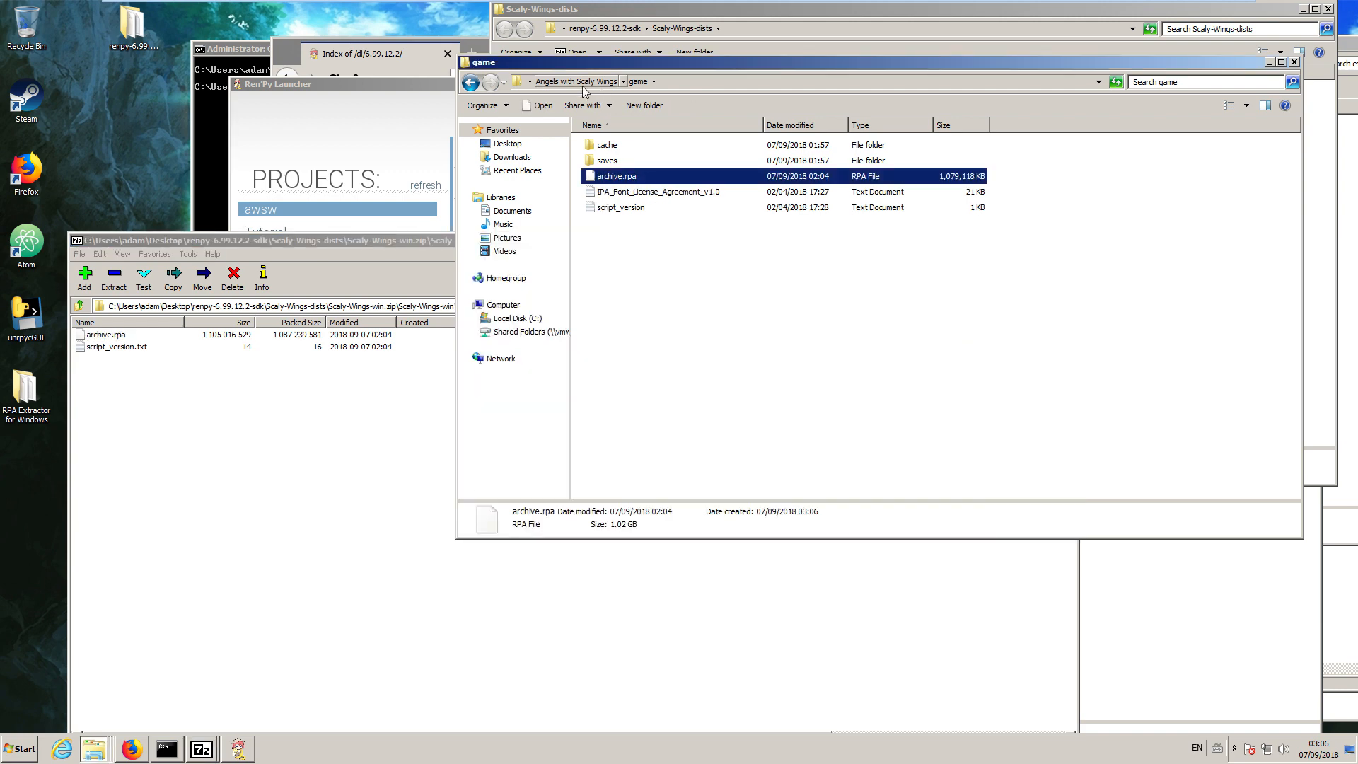
Test-run the original Angels with Scaly Wings application from its own folder and quit the game.
click(583, 86)
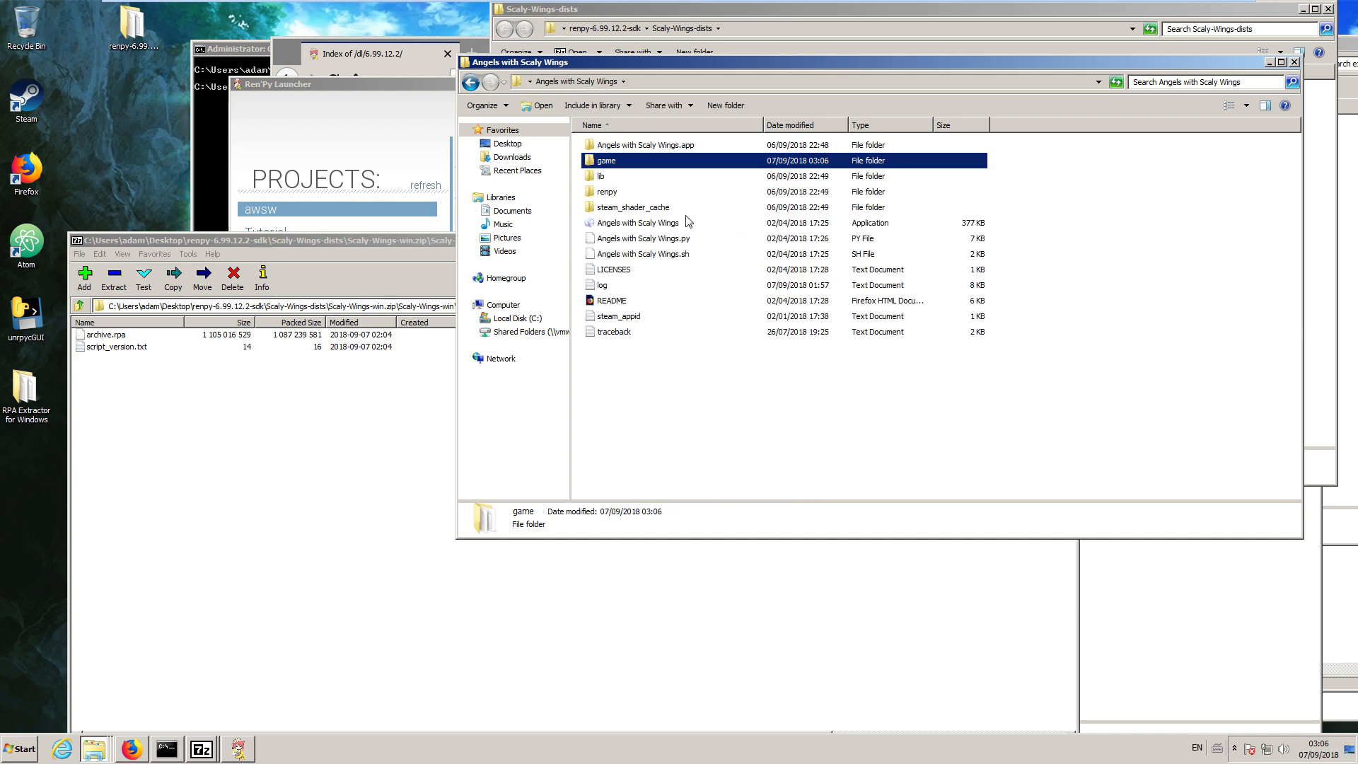
double_click(632, 223)
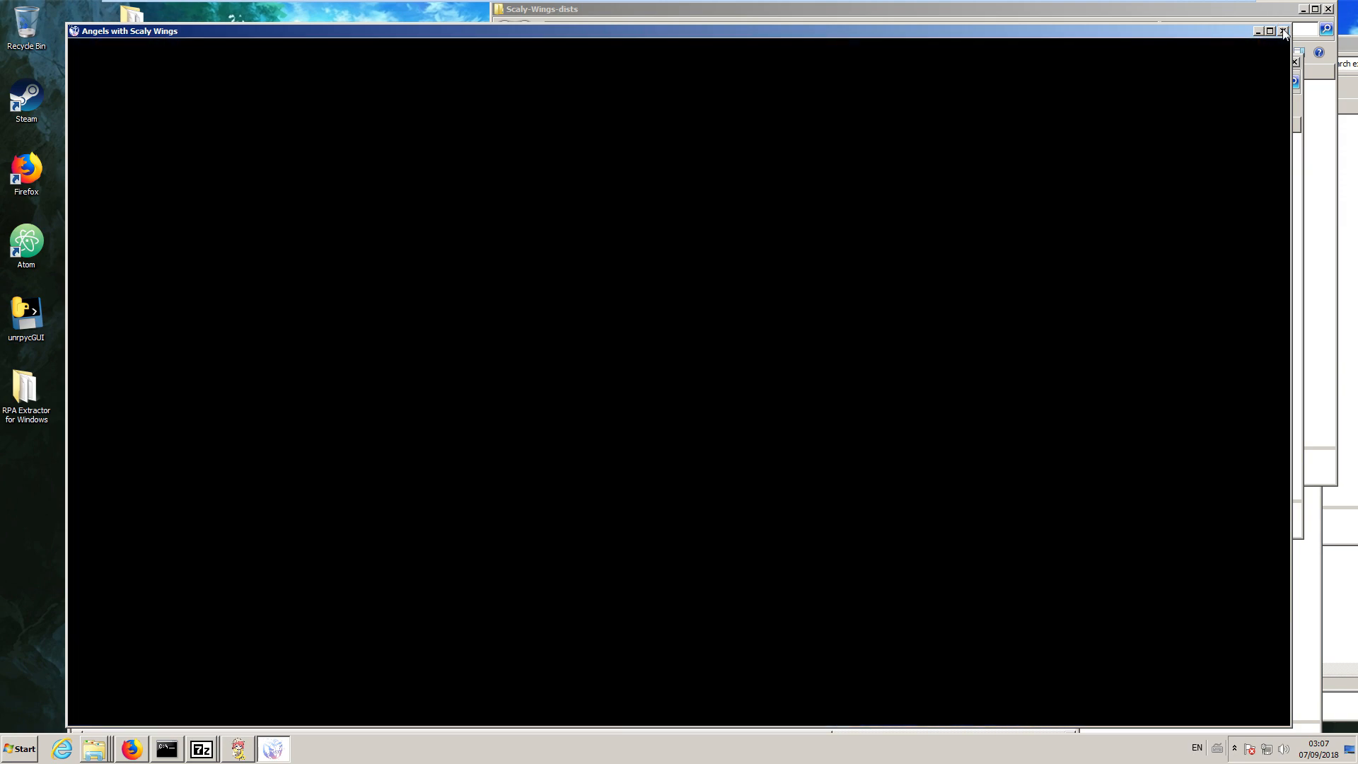
click(1282, 32)
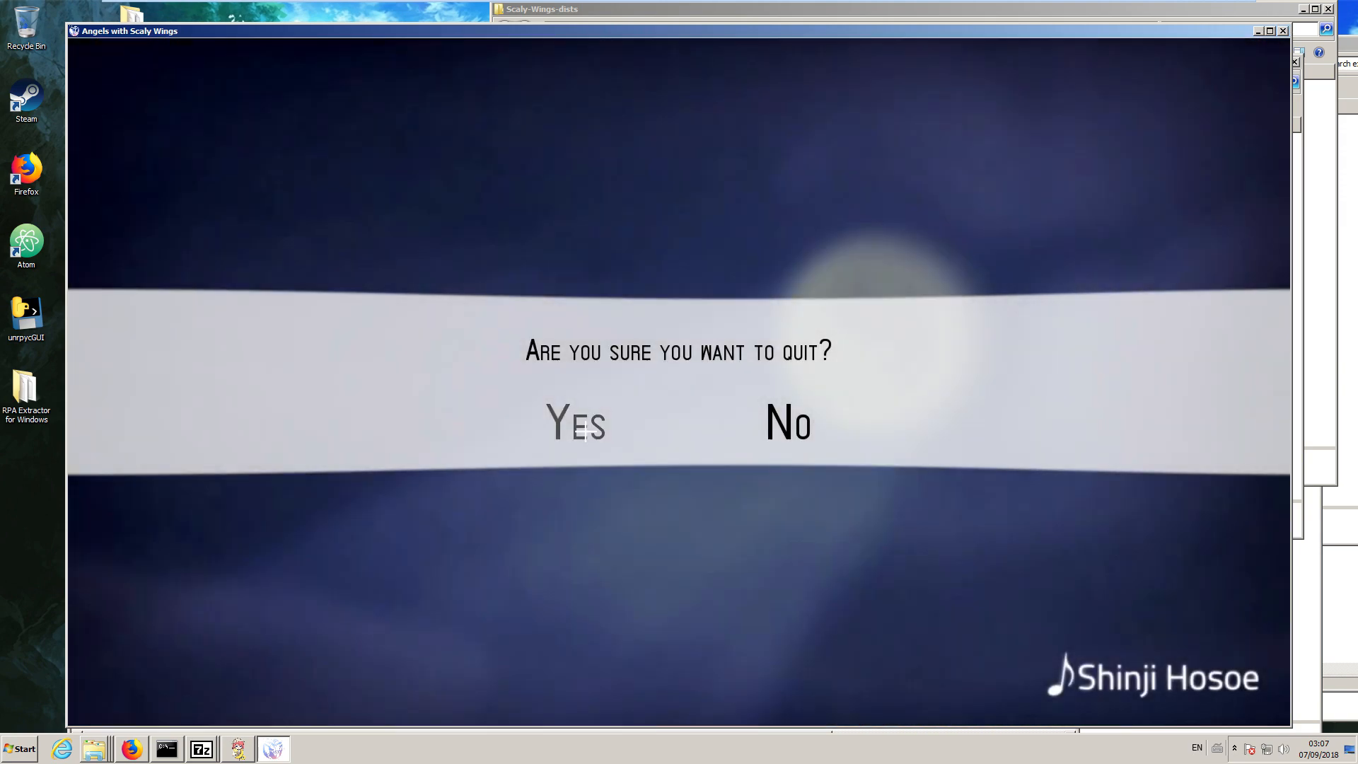
click(584, 429)
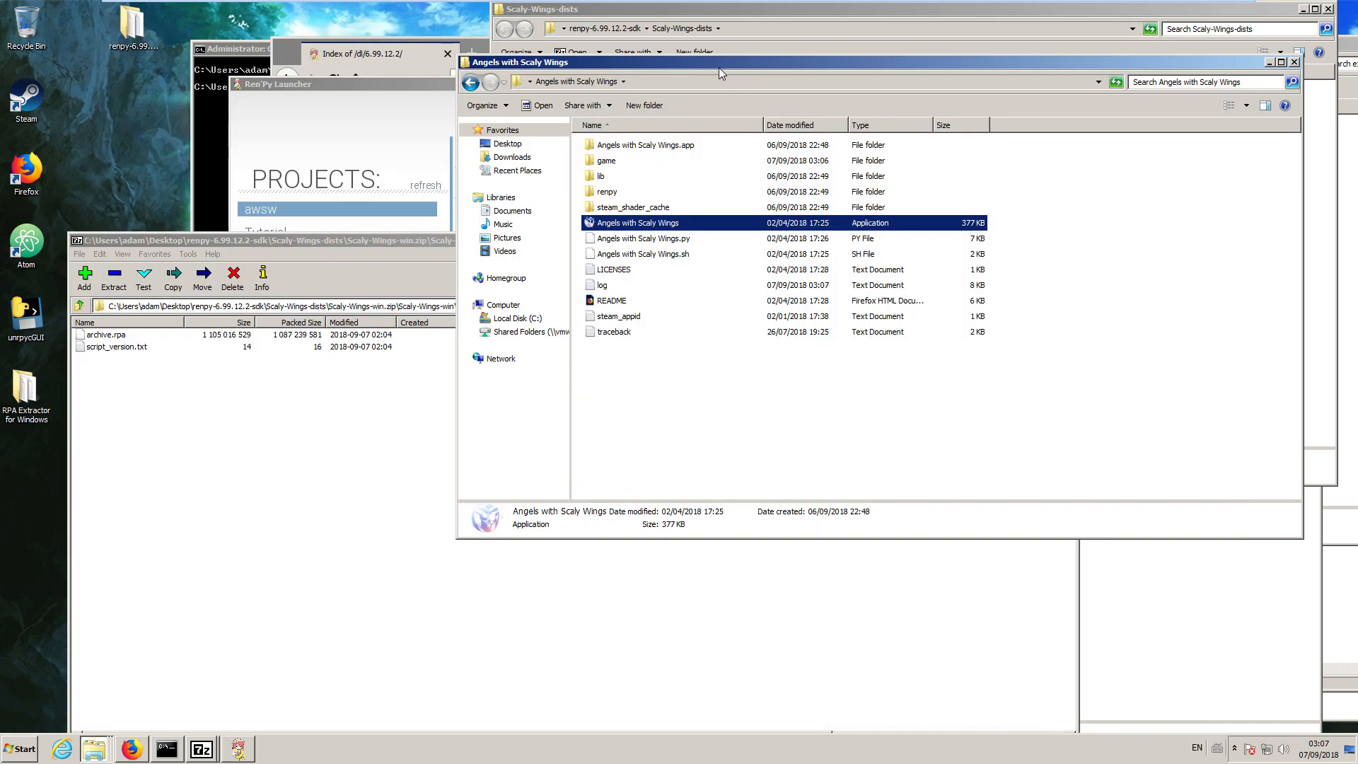
Close the Angels with Scaly Wings folder, the Scaly-Wings-win archive window and the Ren'Py Launcher.
drag(740, 59, 523, 159)
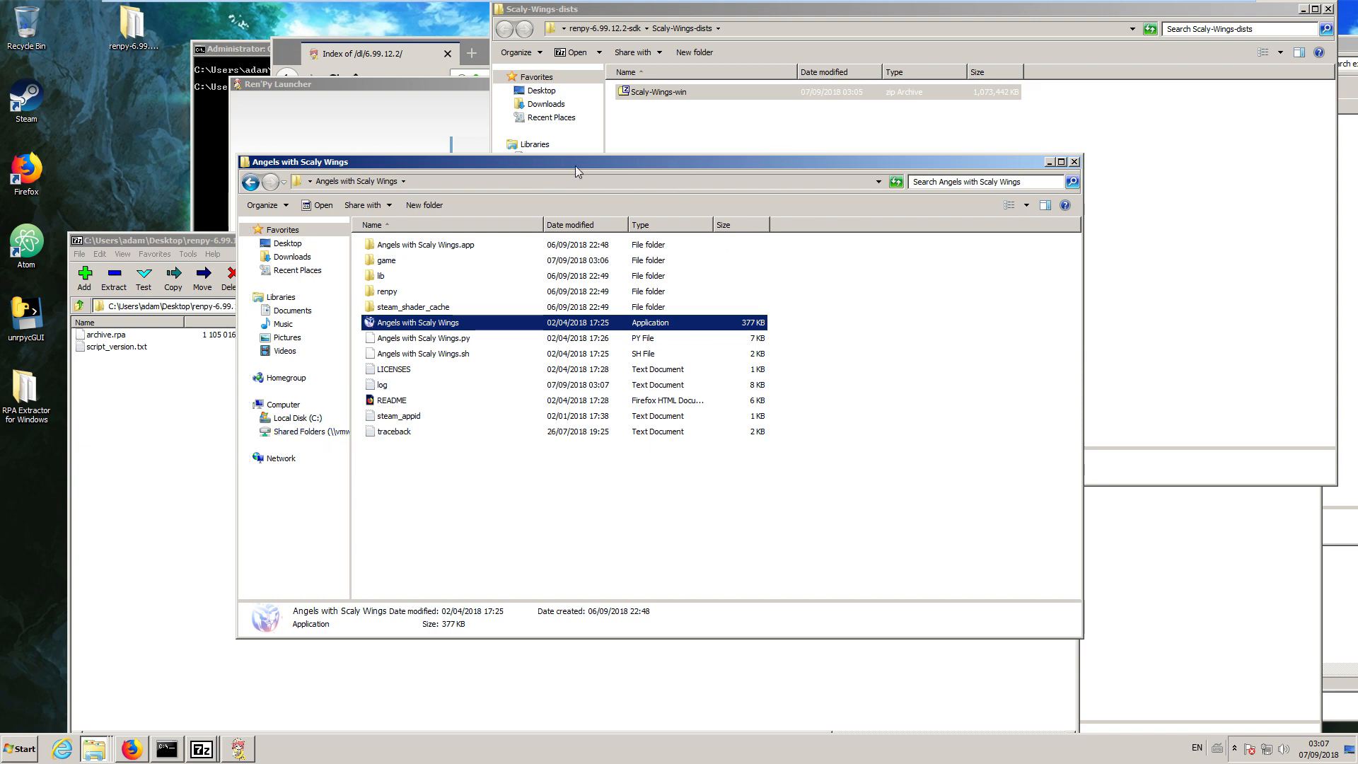
drag(582, 163, 504, 140)
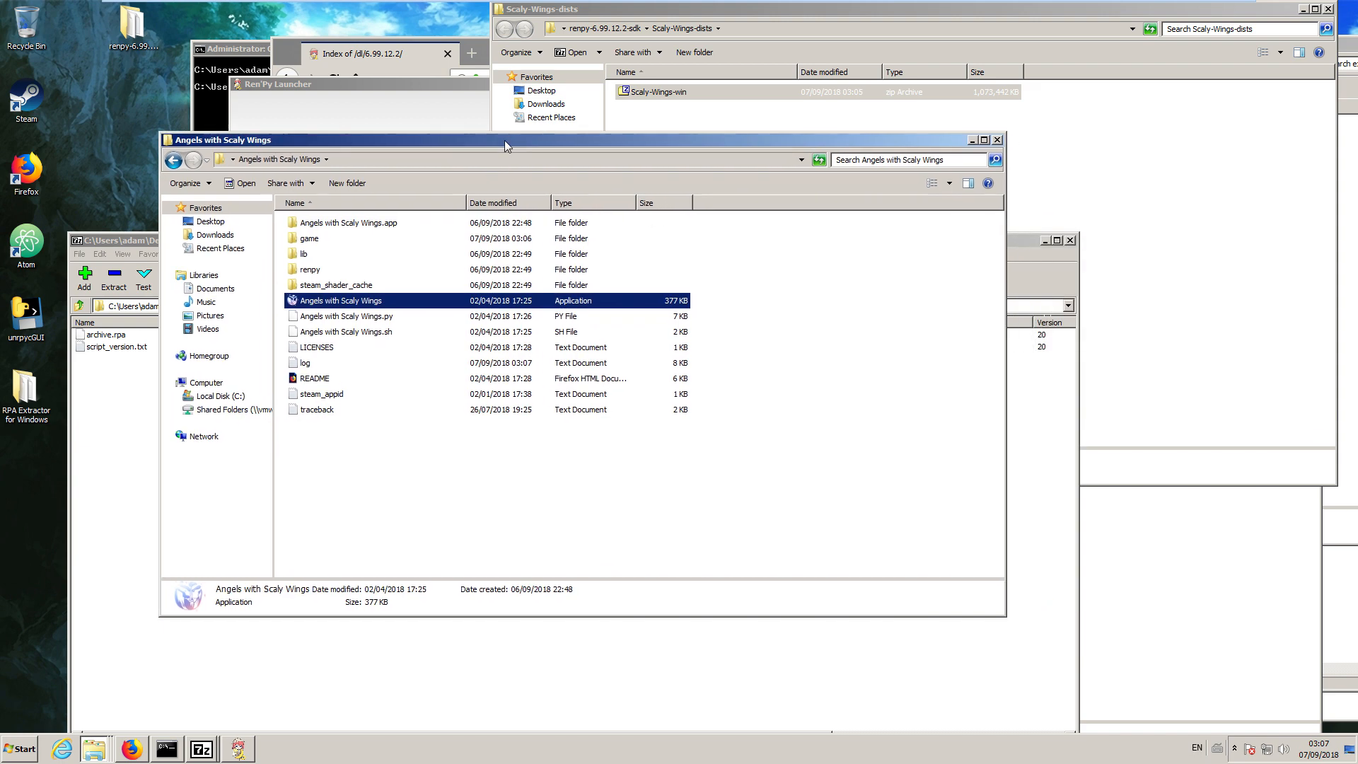
click(998, 140)
click(890, 431)
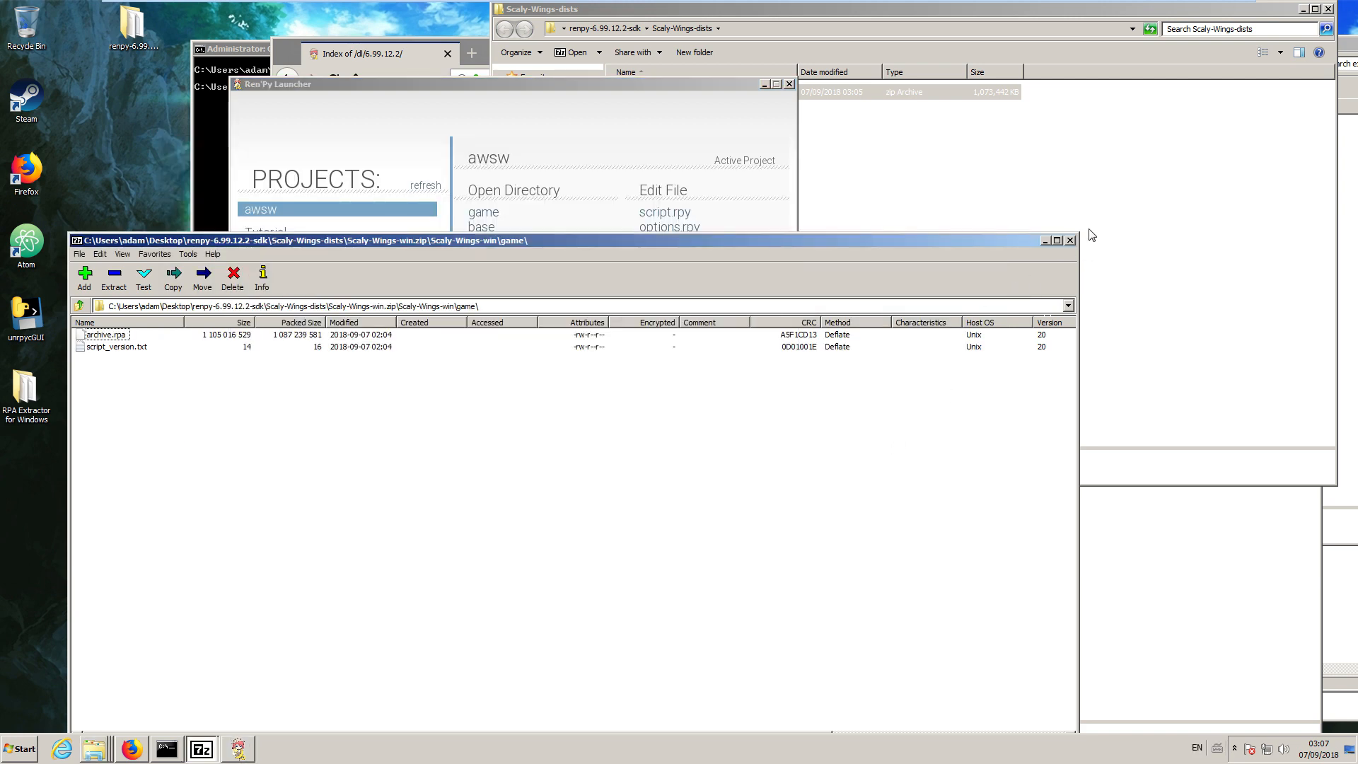
click(1070, 242)
drag(738, 84, 665, 115)
click(676, 107)
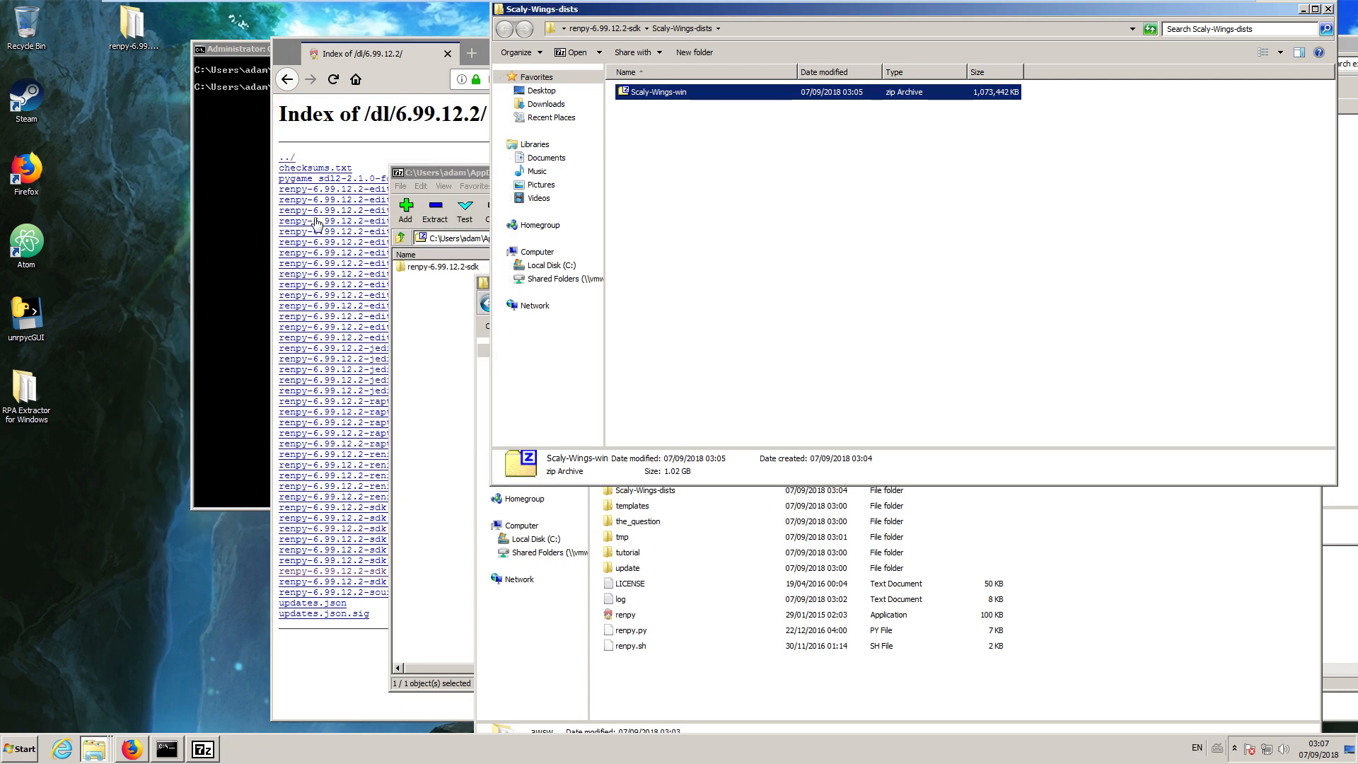
Close the Ren'Py SDK archive window and the renpy-6.99.12.2-sdk and extract folder windows, keeping Scaly-Wings-dists open.
click(439, 464)
drag(703, 172, 432, 251)
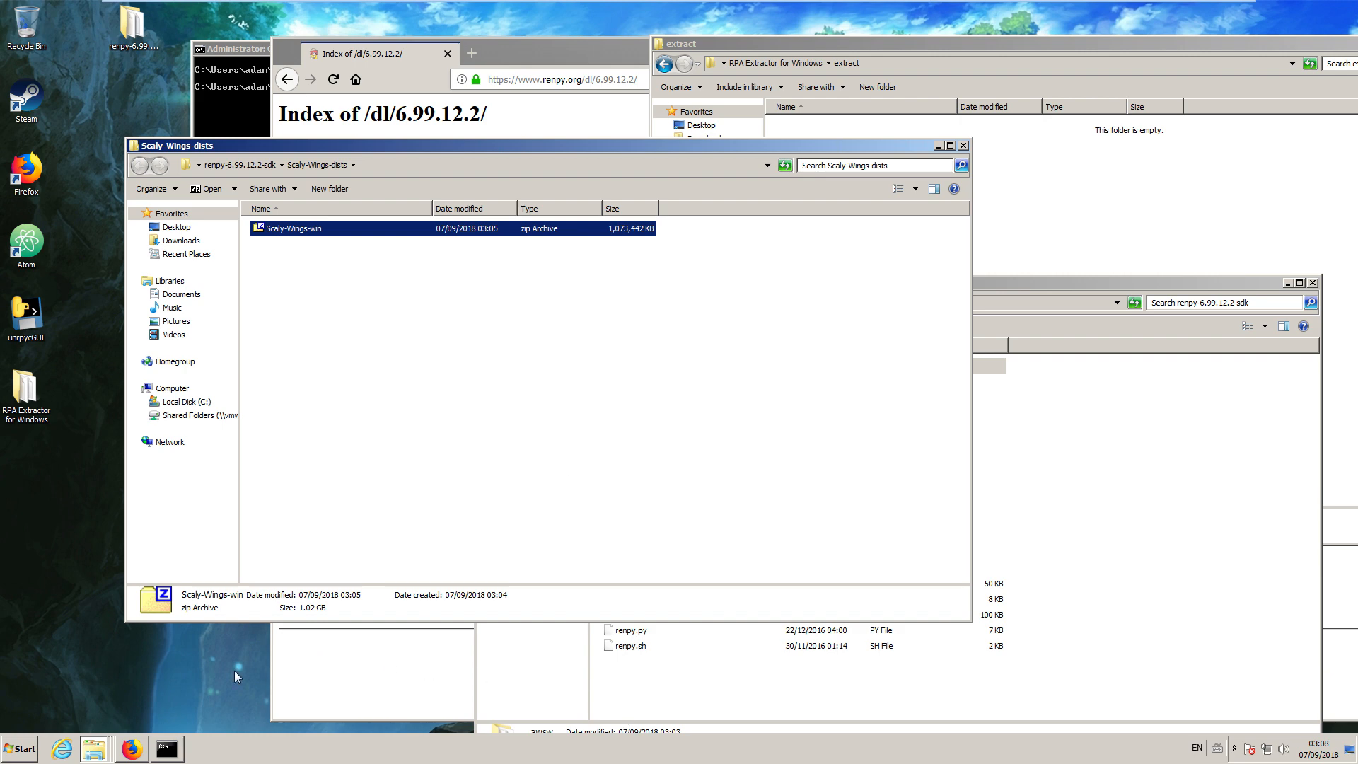
click(621, 672)
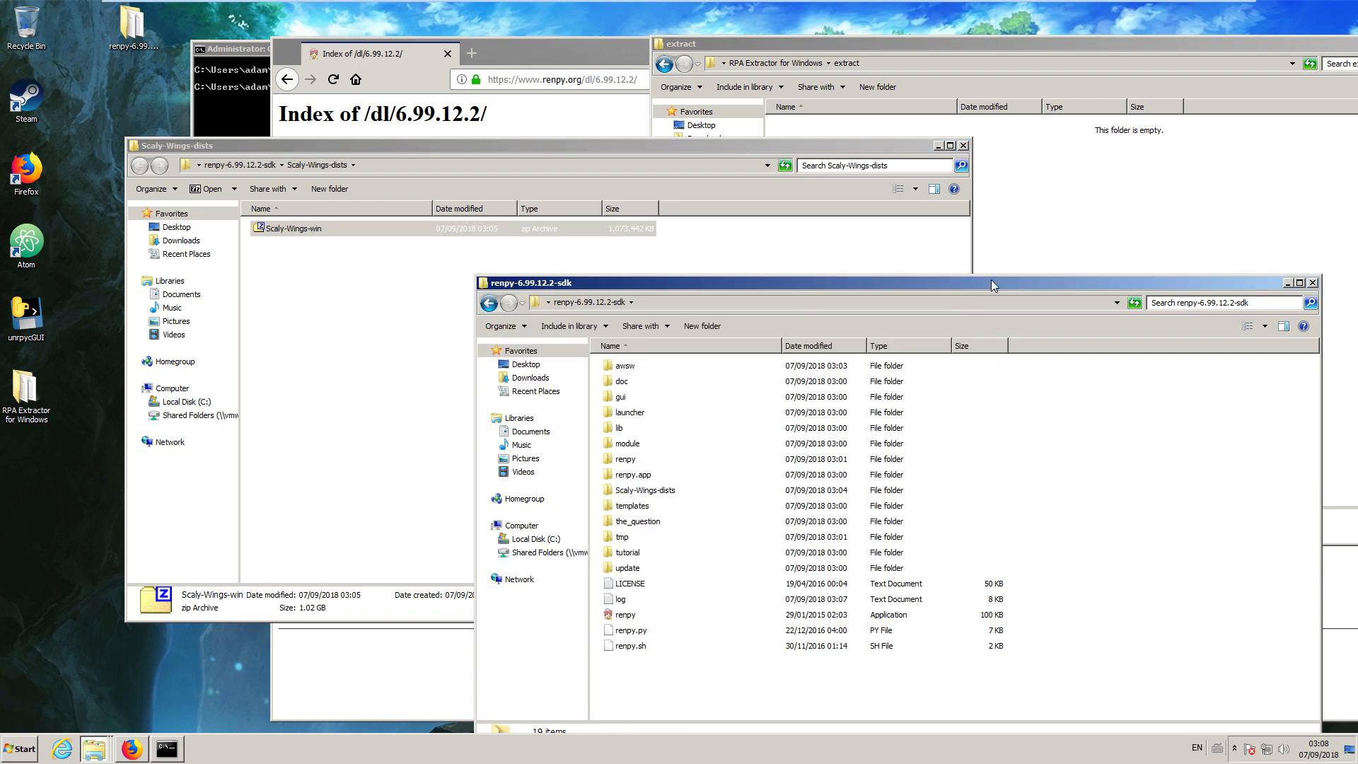
click(1314, 283)
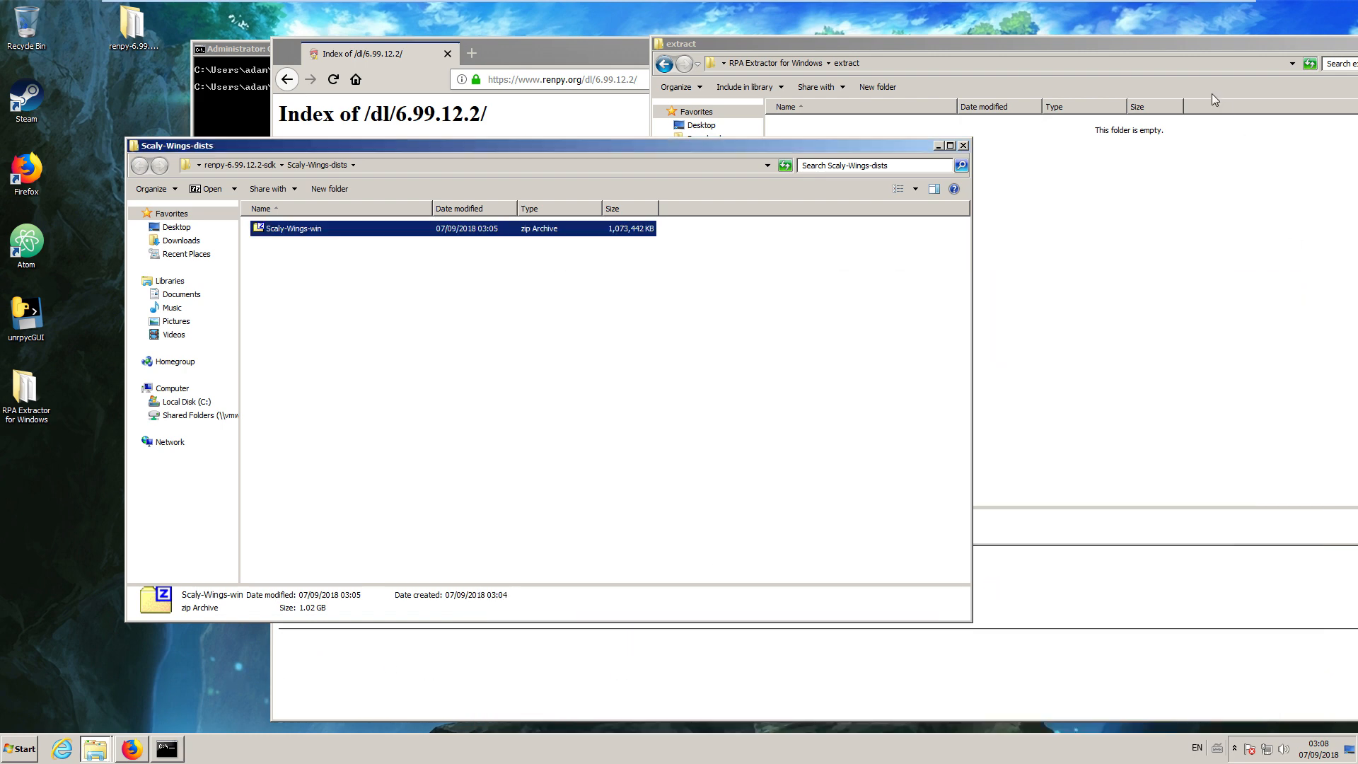
drag(1240, 48, 736, 137)
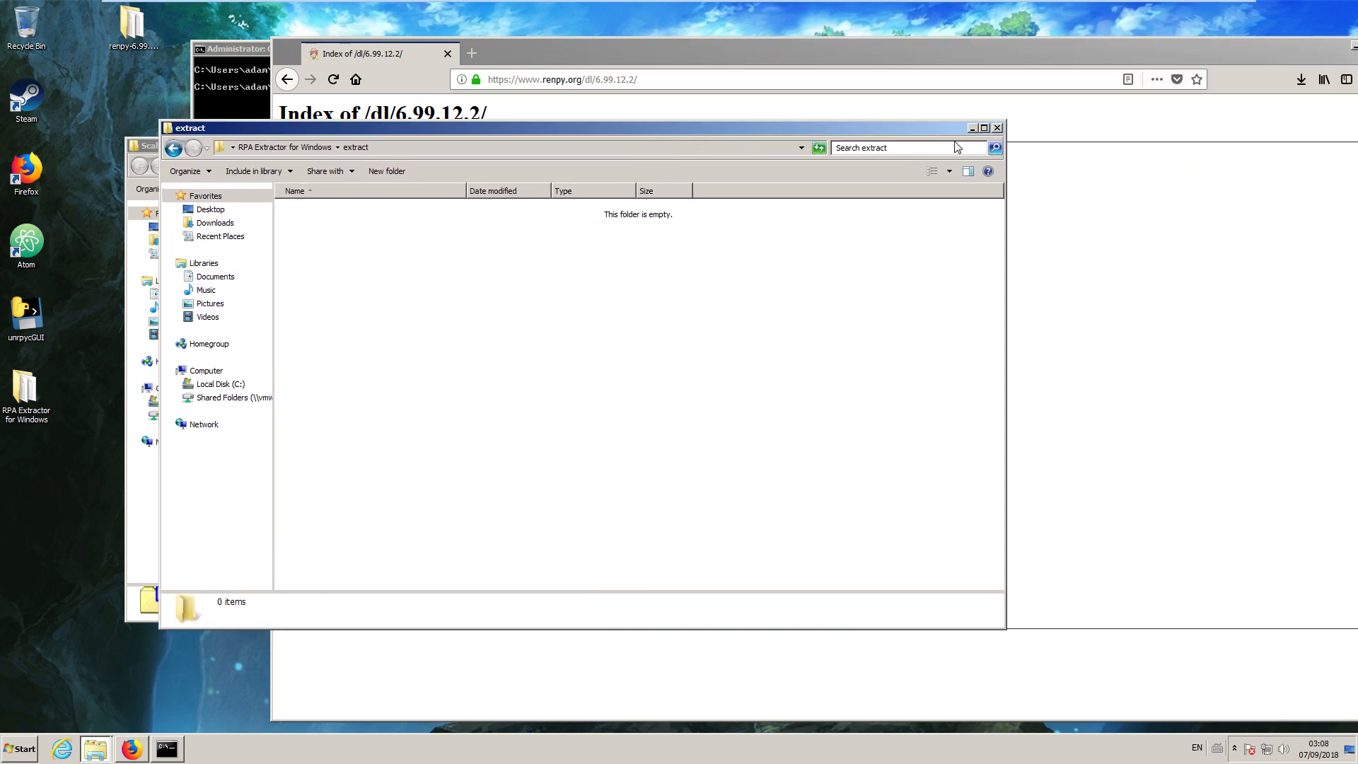
click(998, 129)
Move the browser window aside and close the command prompt.
drag(1097, 46, 816, 240)
click(1197, 181)
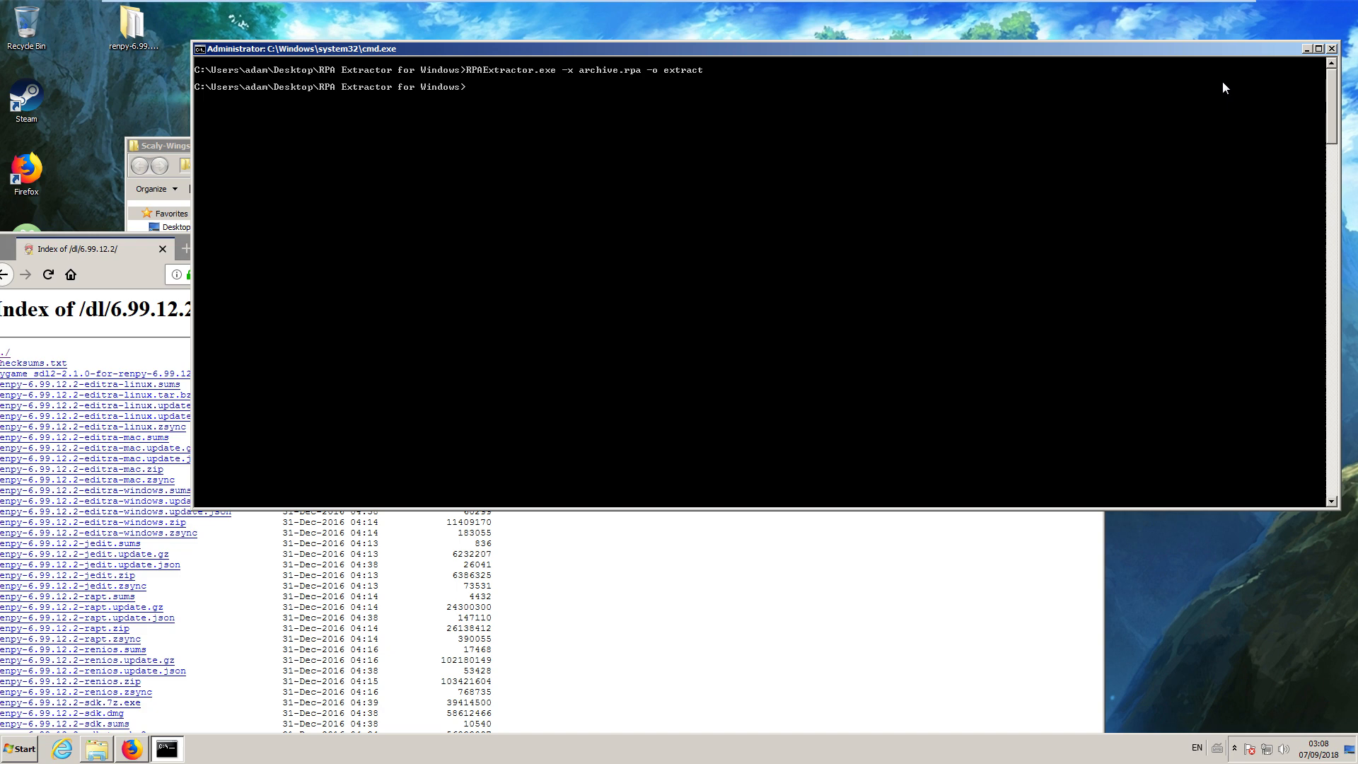
click(1331, 48)
Open the game subfolder of the Doki Doki Literature Club desktop folder and move the browser window clear of it.
double_click(909, 102)
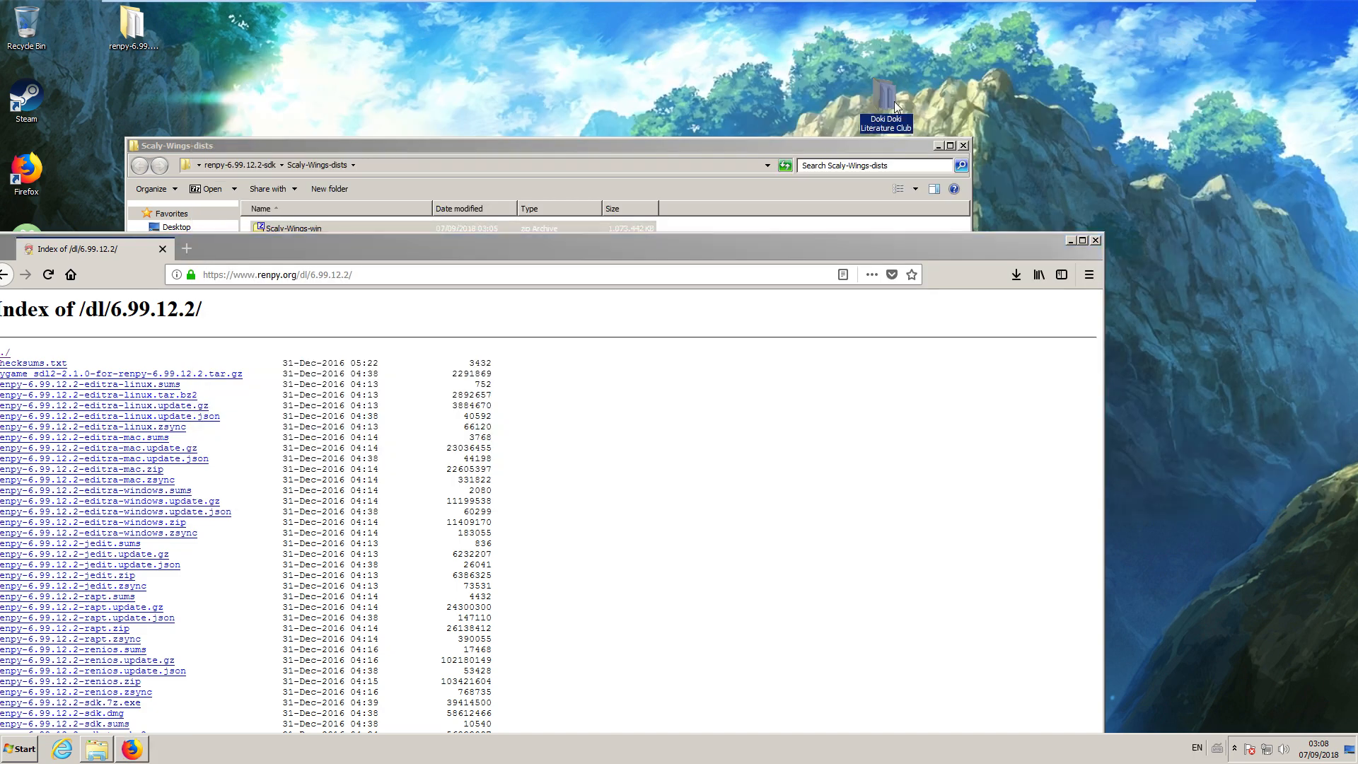
drag(762, 133, 980, 41)
double_click(529, 159)
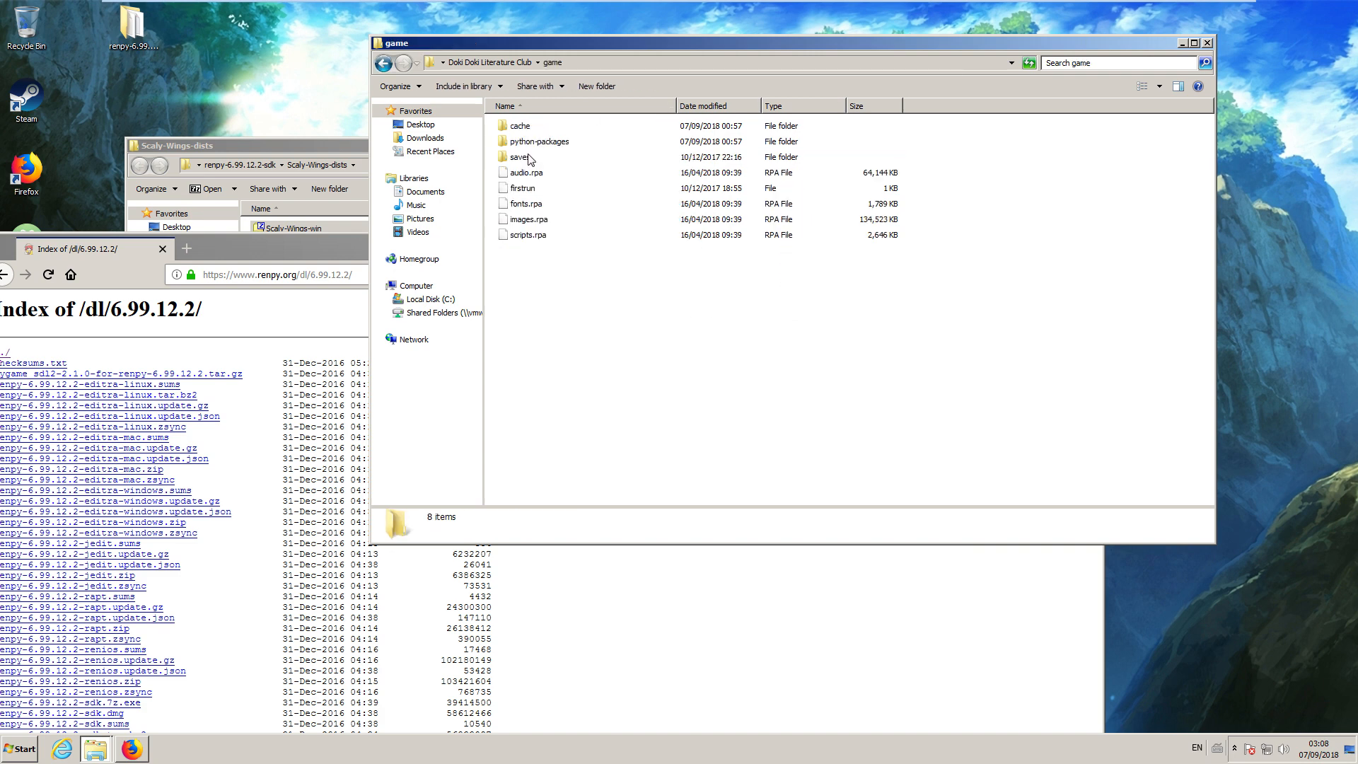
drag(541, 304, 561, 173)
drag(244, 248, 473, 464)
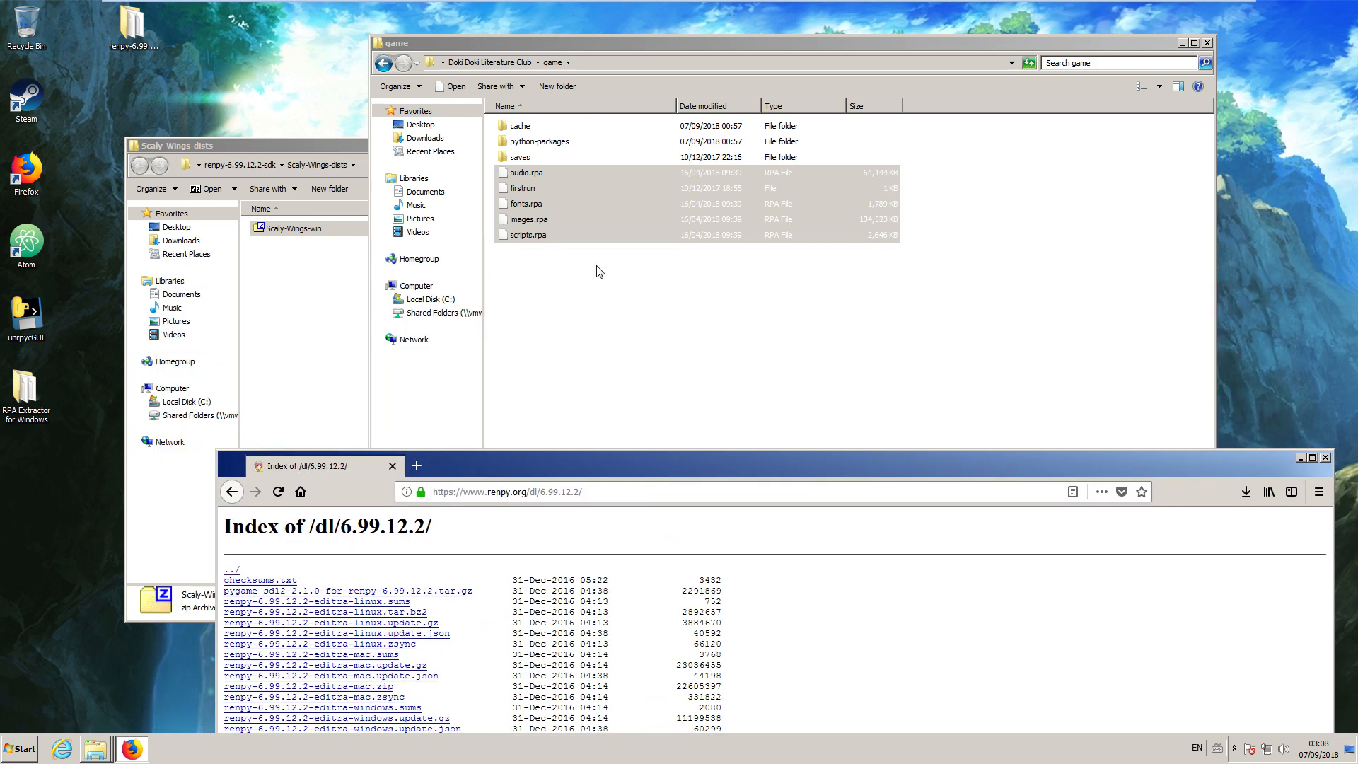
Return to the main Doki Doki Literature Club folder and open its log text file to check the Ren'Py version.
click(491, 63)
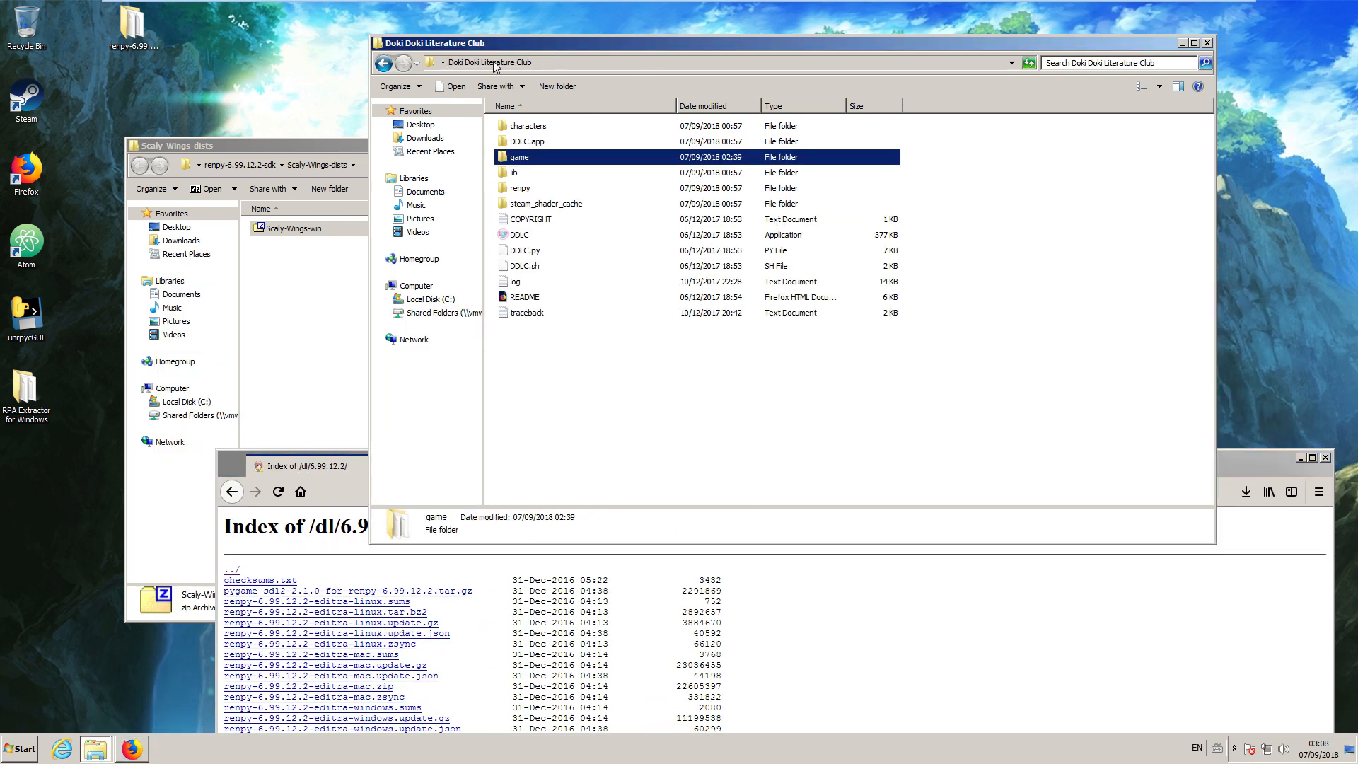
click(511, 284)
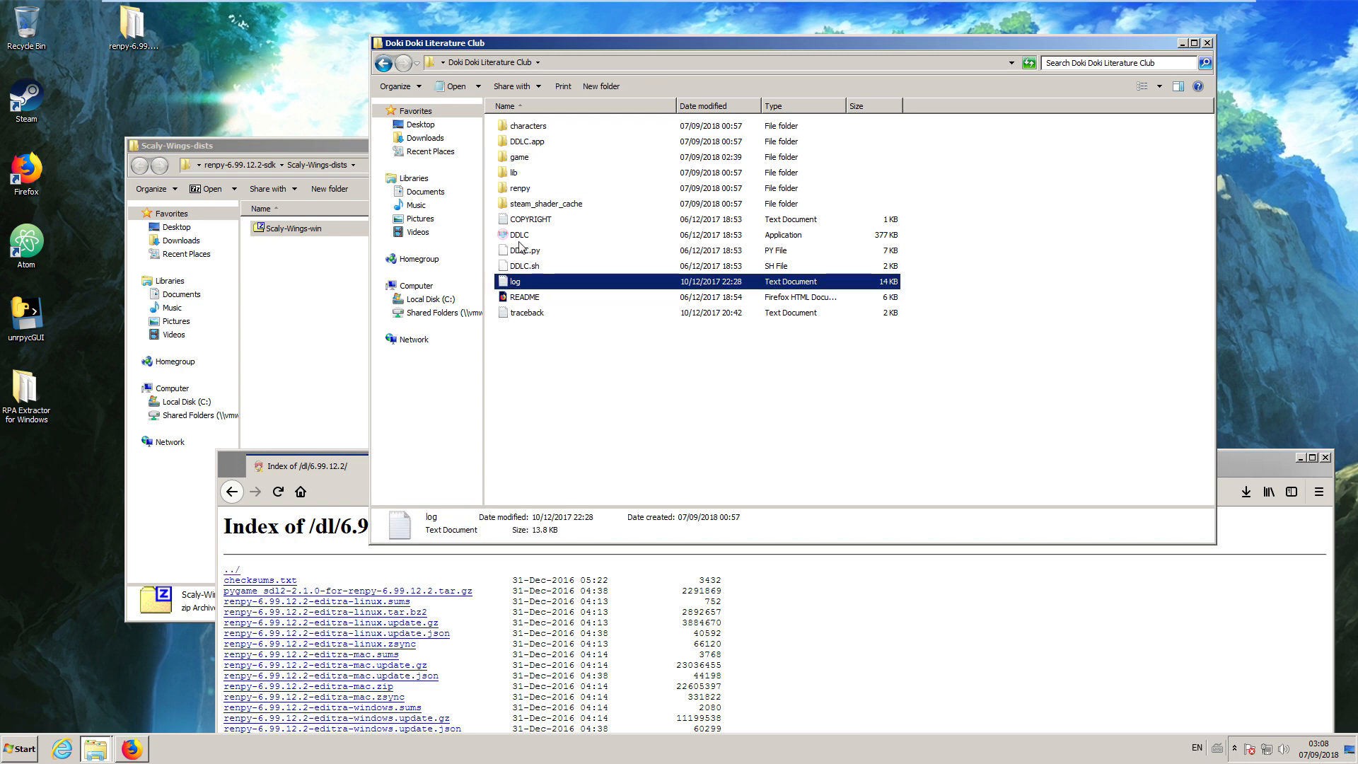
double_click(517, 283)
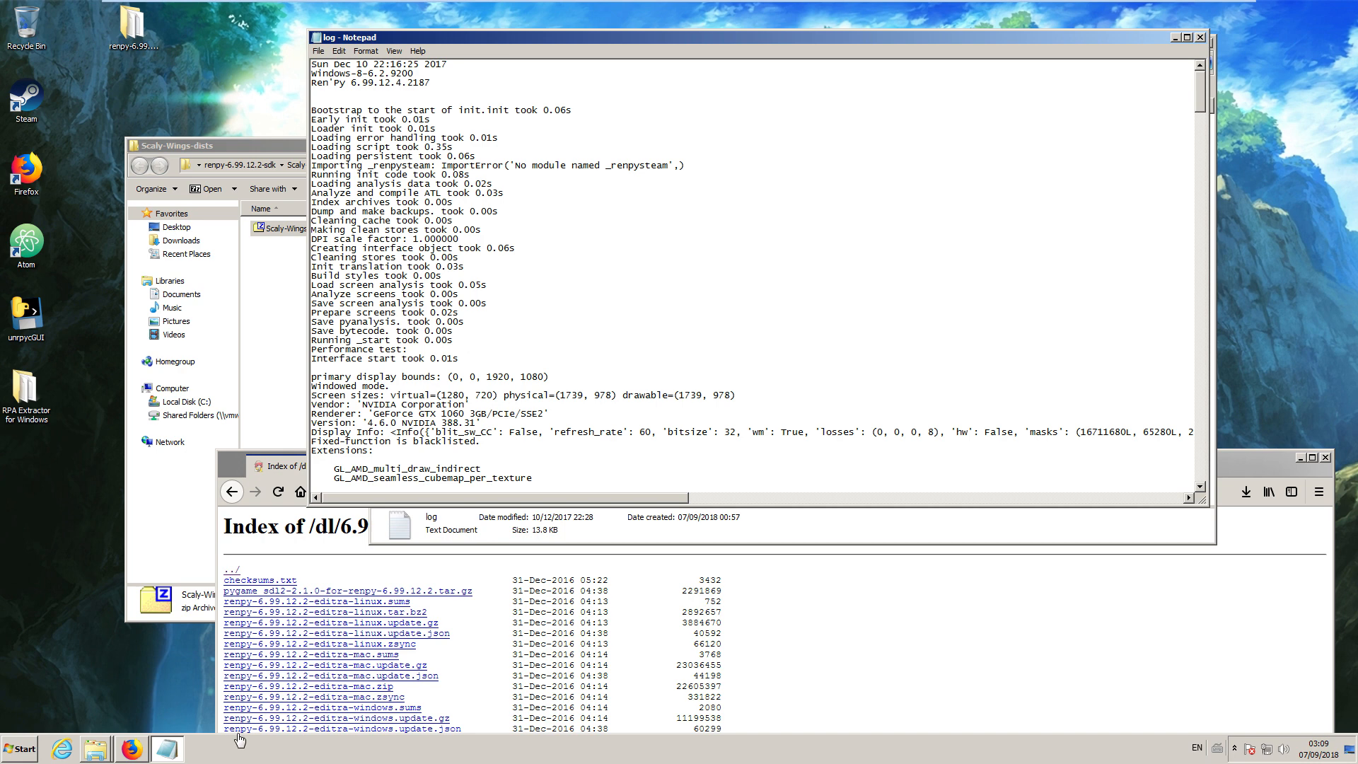
Download renpy-6.99.12.4-sdk.zip from the Ren'Py 6.99.12.4 download index, opening it with 7-Zip File Manager.
click(130, 748)
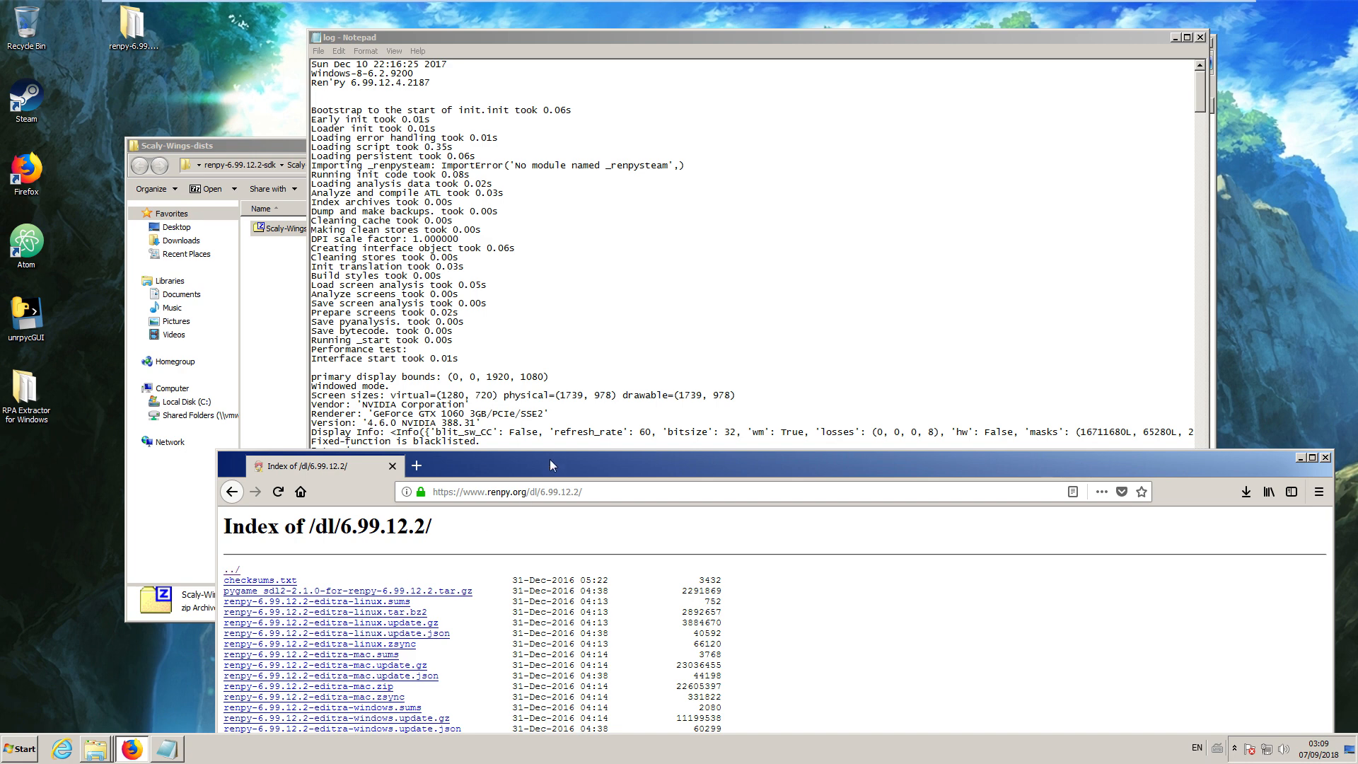
drag(550, 460, 651, 34)
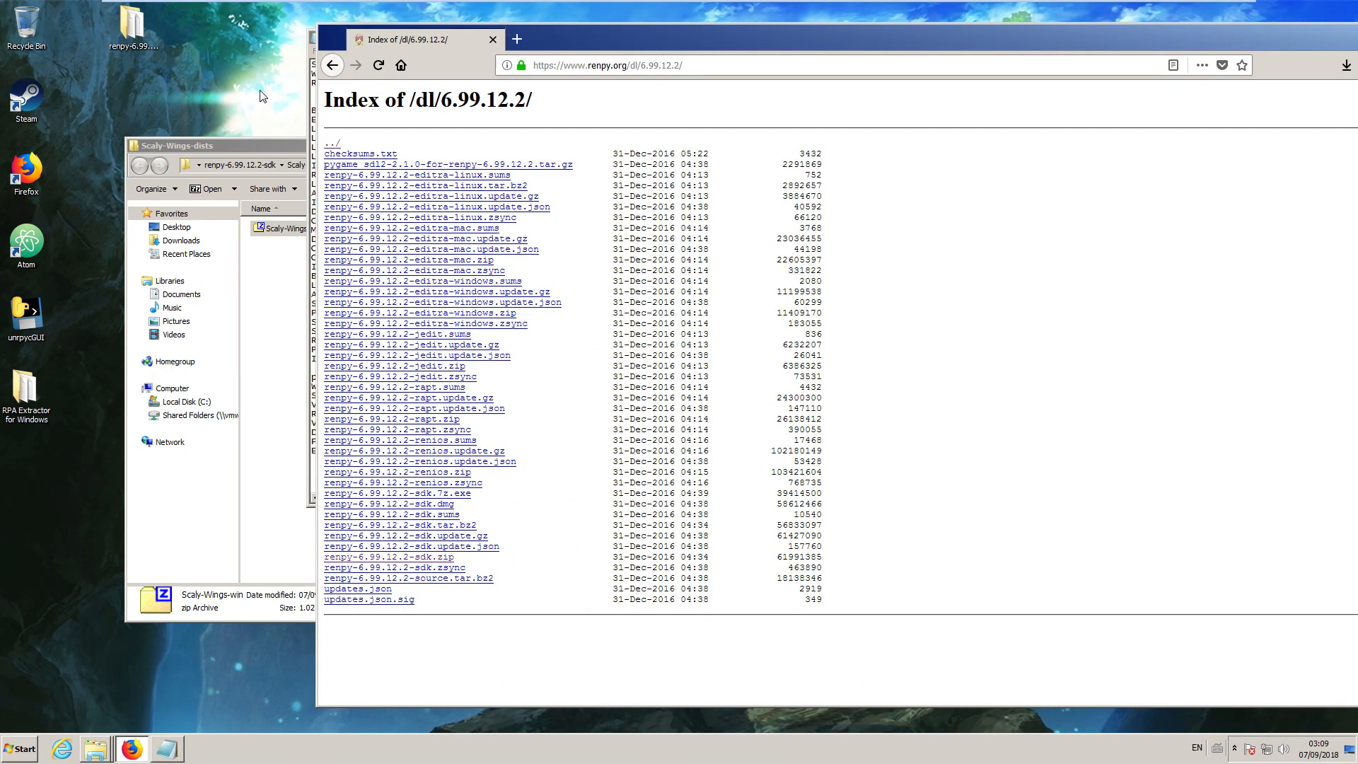
click(332, 65)
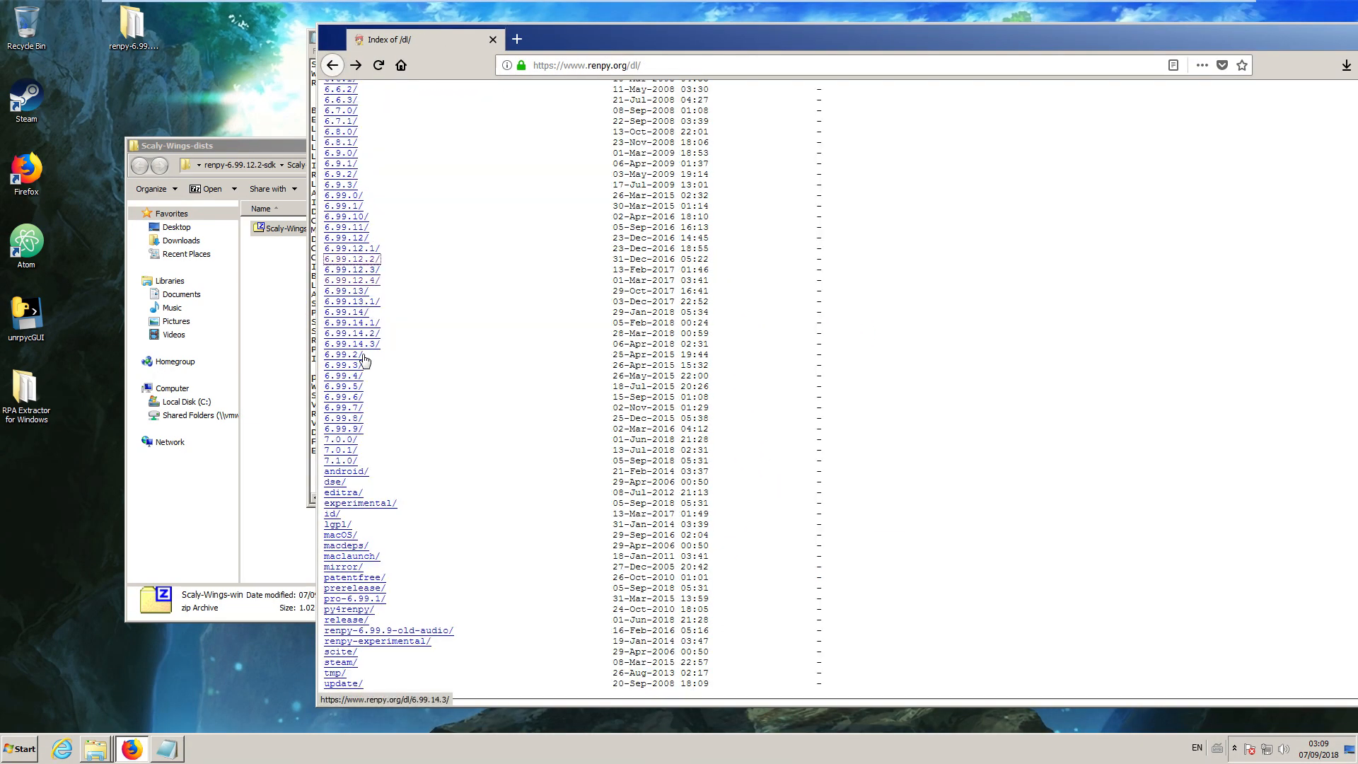
click(374, 281)
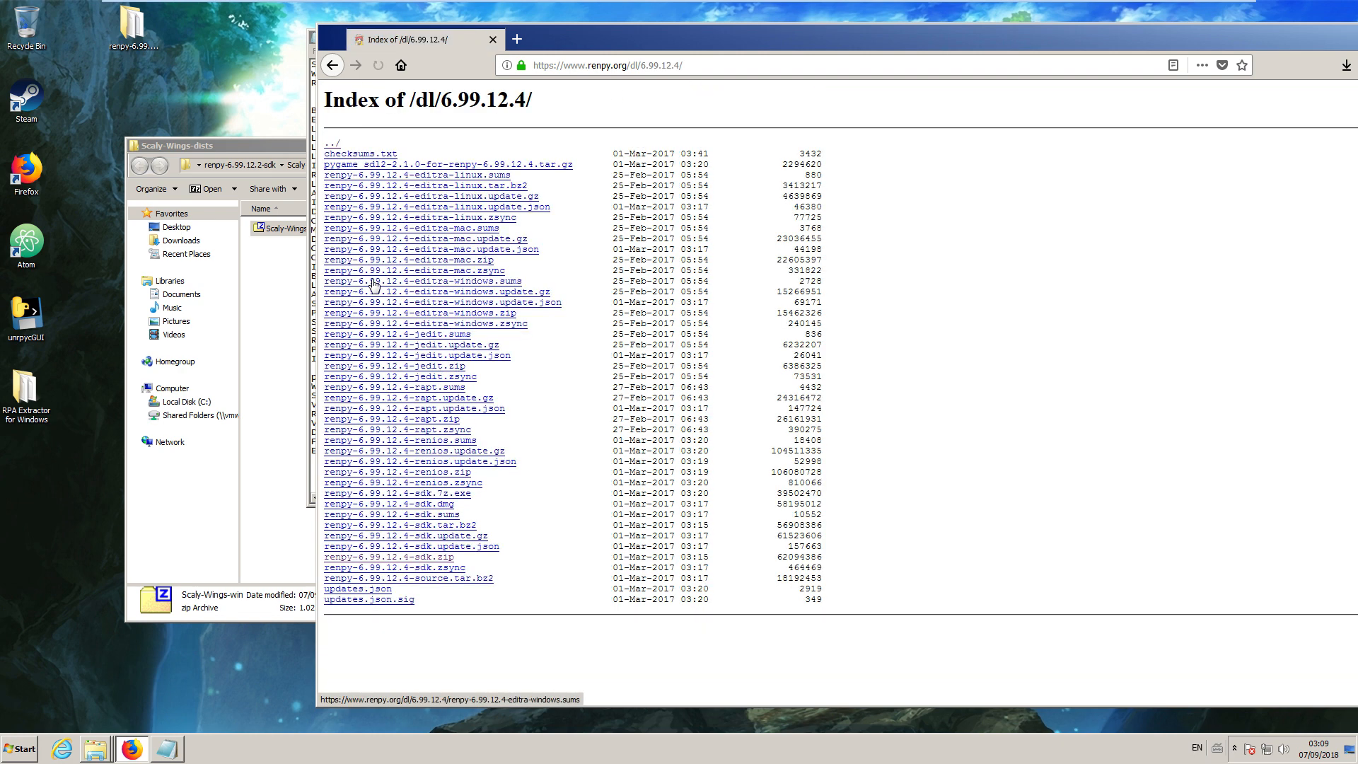
click(426, 557)
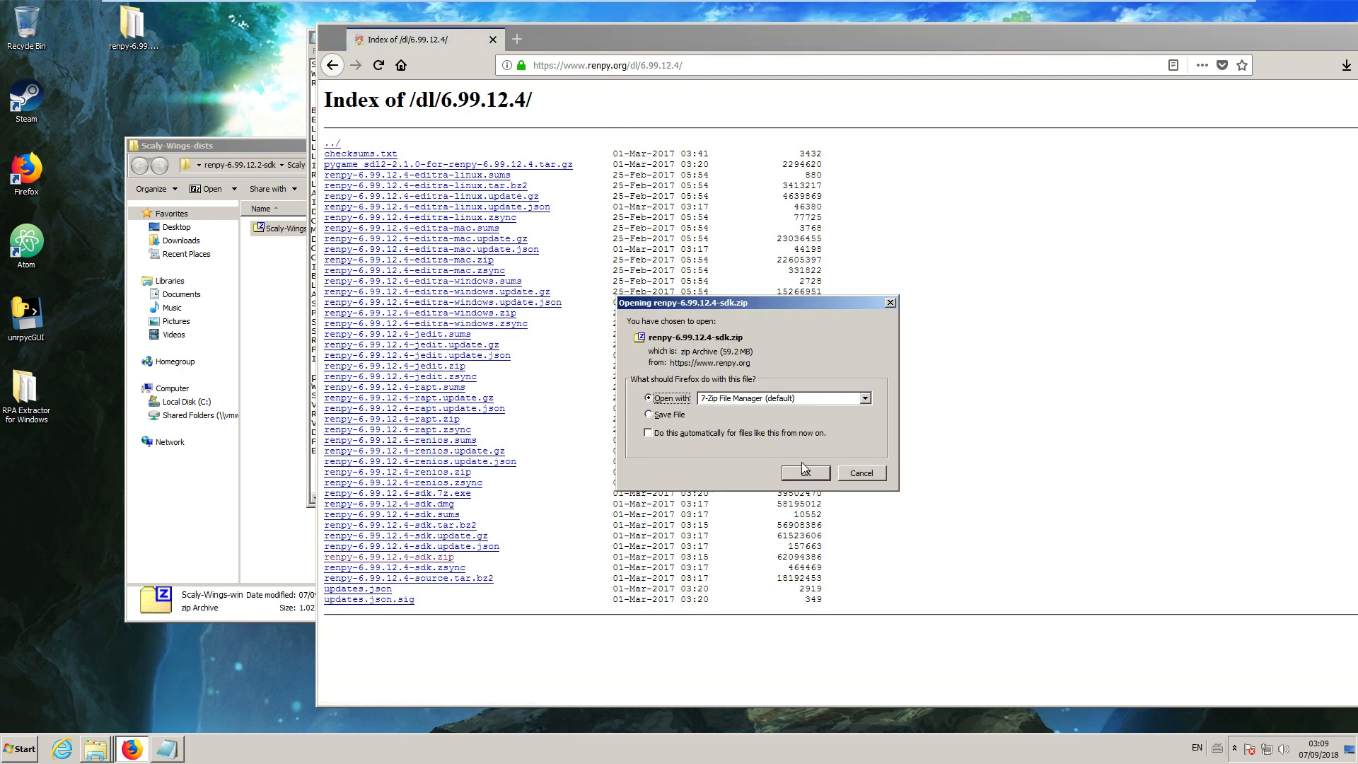
click(805, 472)
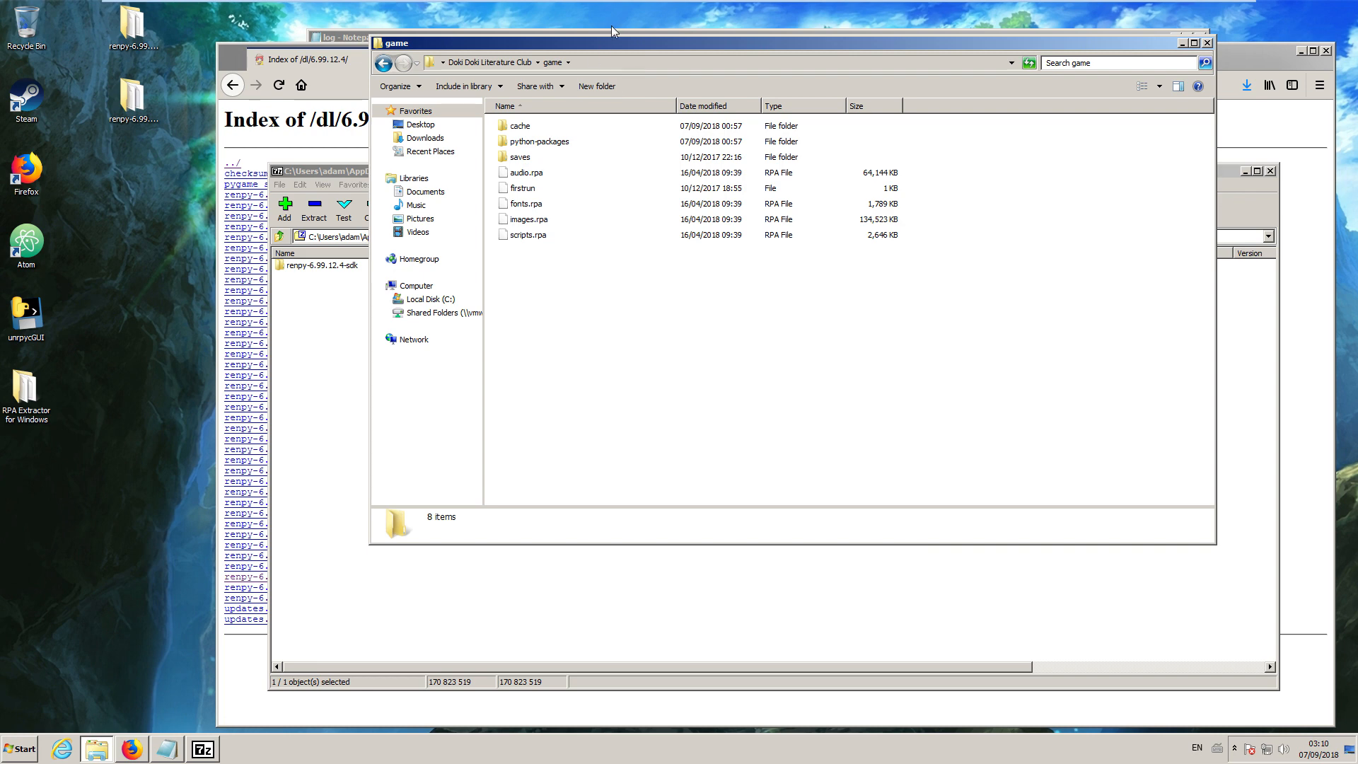
Examine the cache, python-packages, saves and firstrun items in the Doki Doki Literature Club game folder.
drag(601, 44, 614, 188)
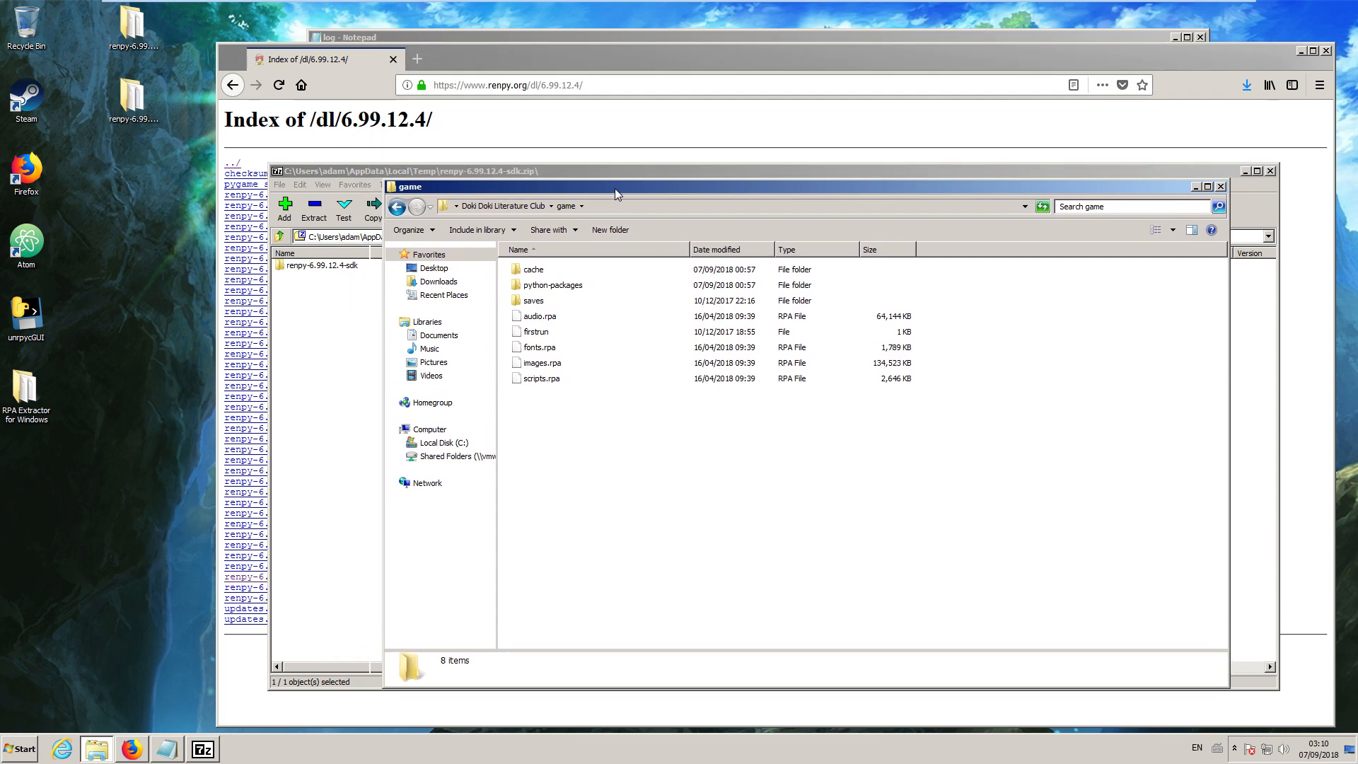
click(553, 289)
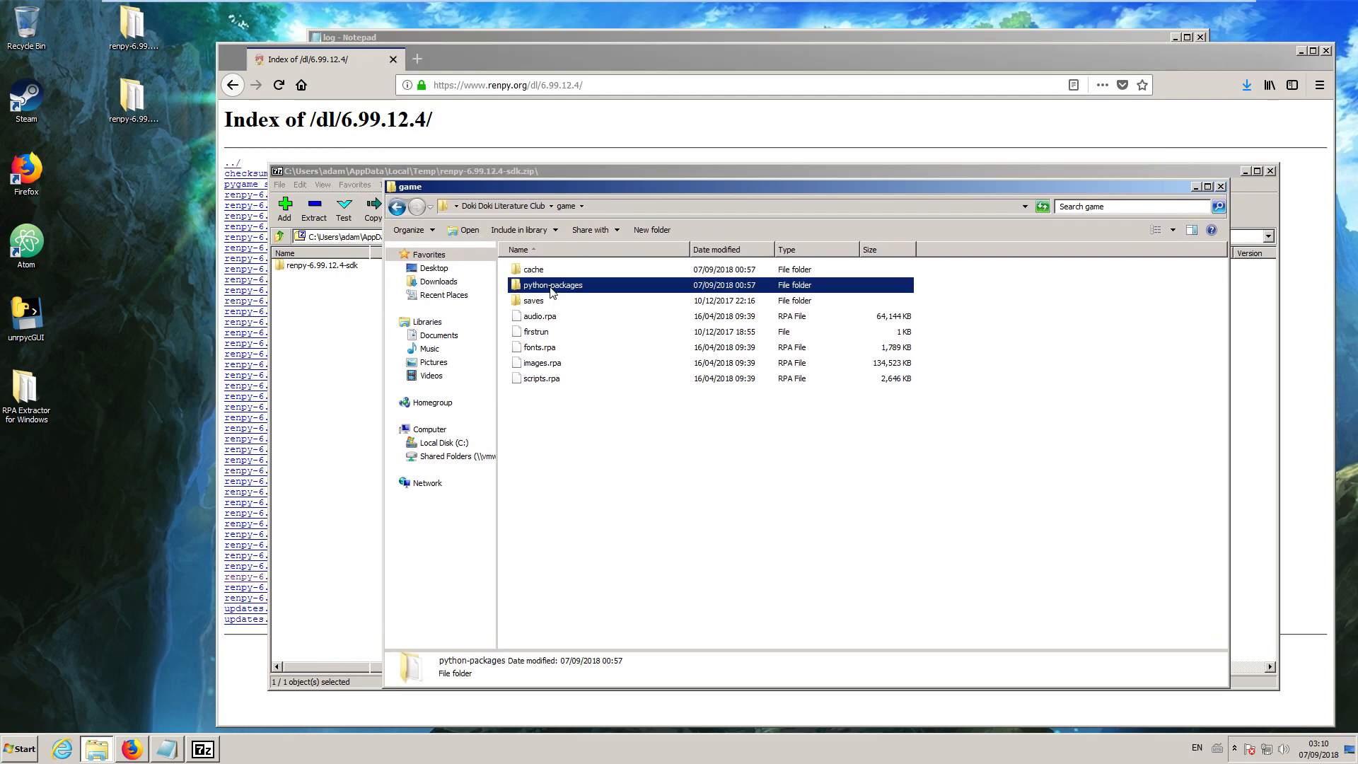
click(532, 335)
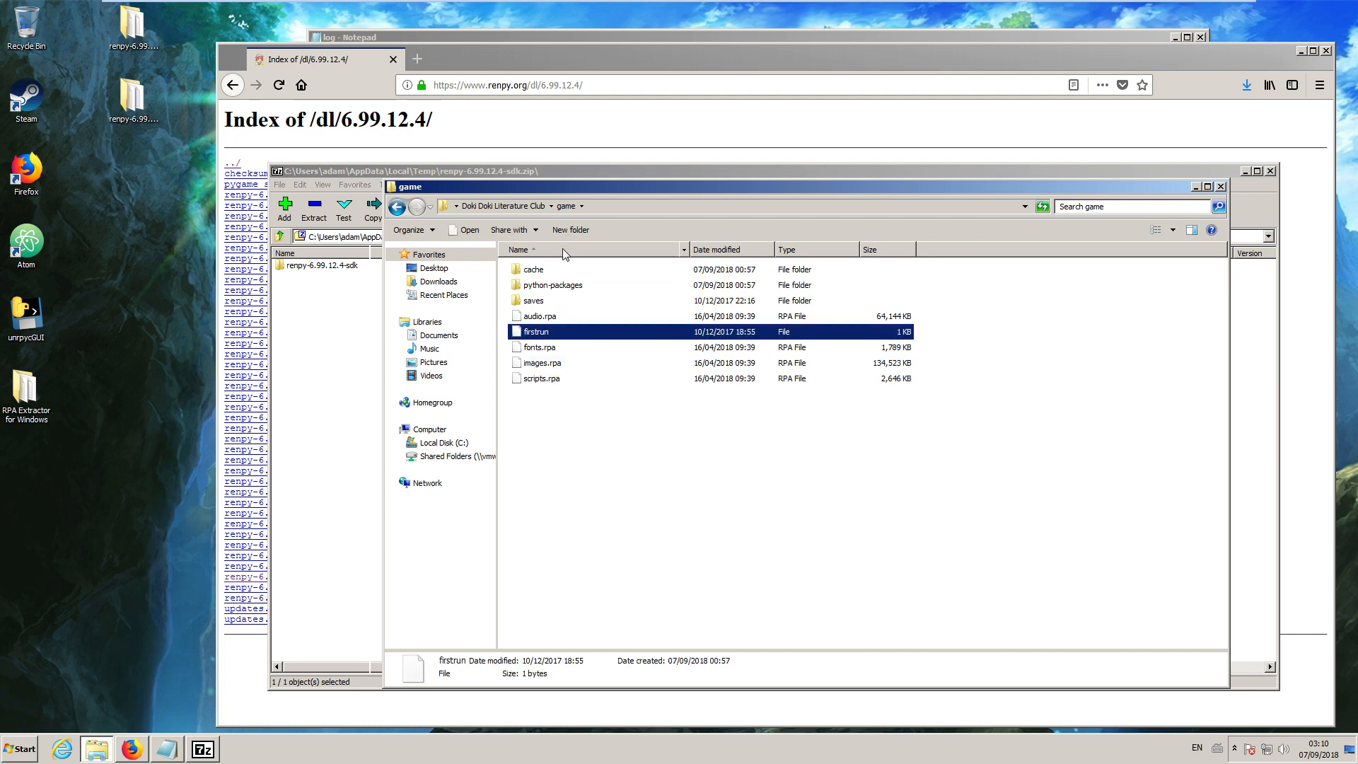
click(542, 271)
click(549, 304)
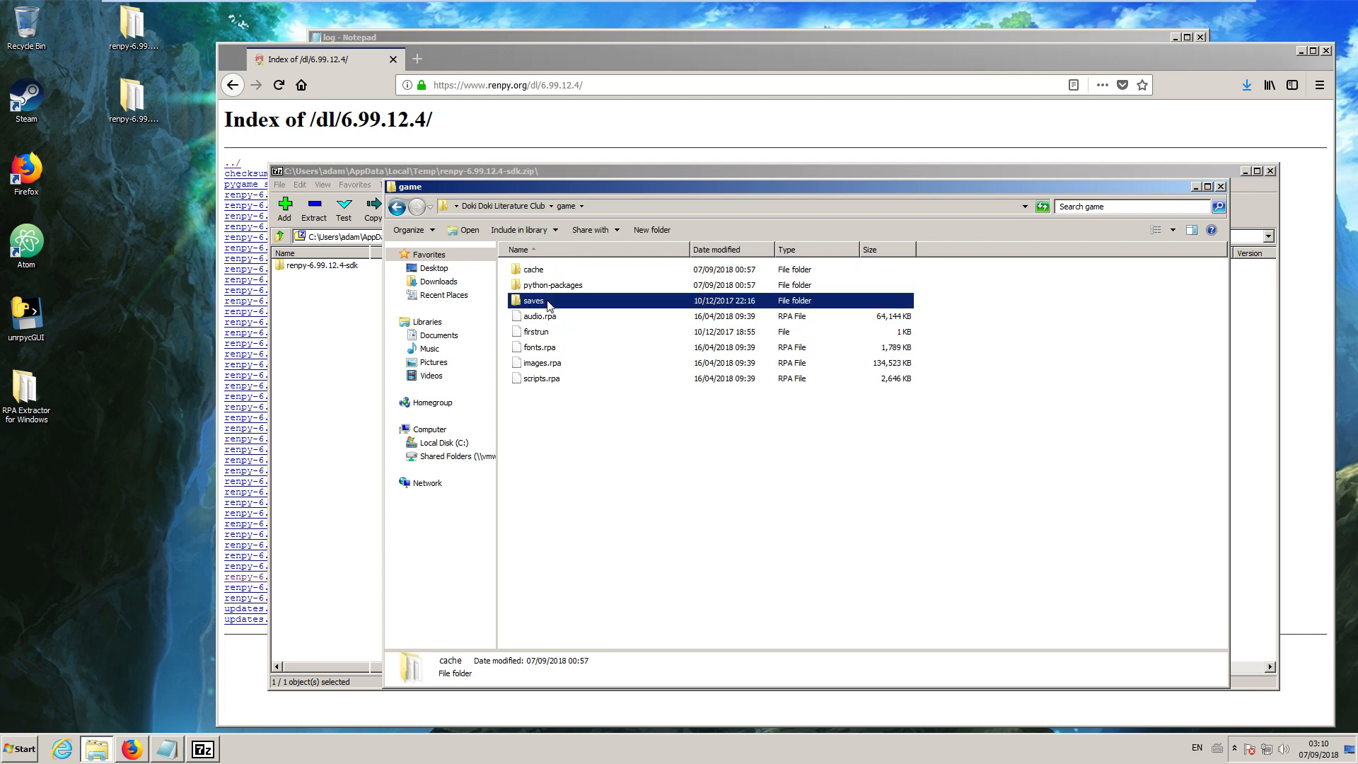
click(558, 289)
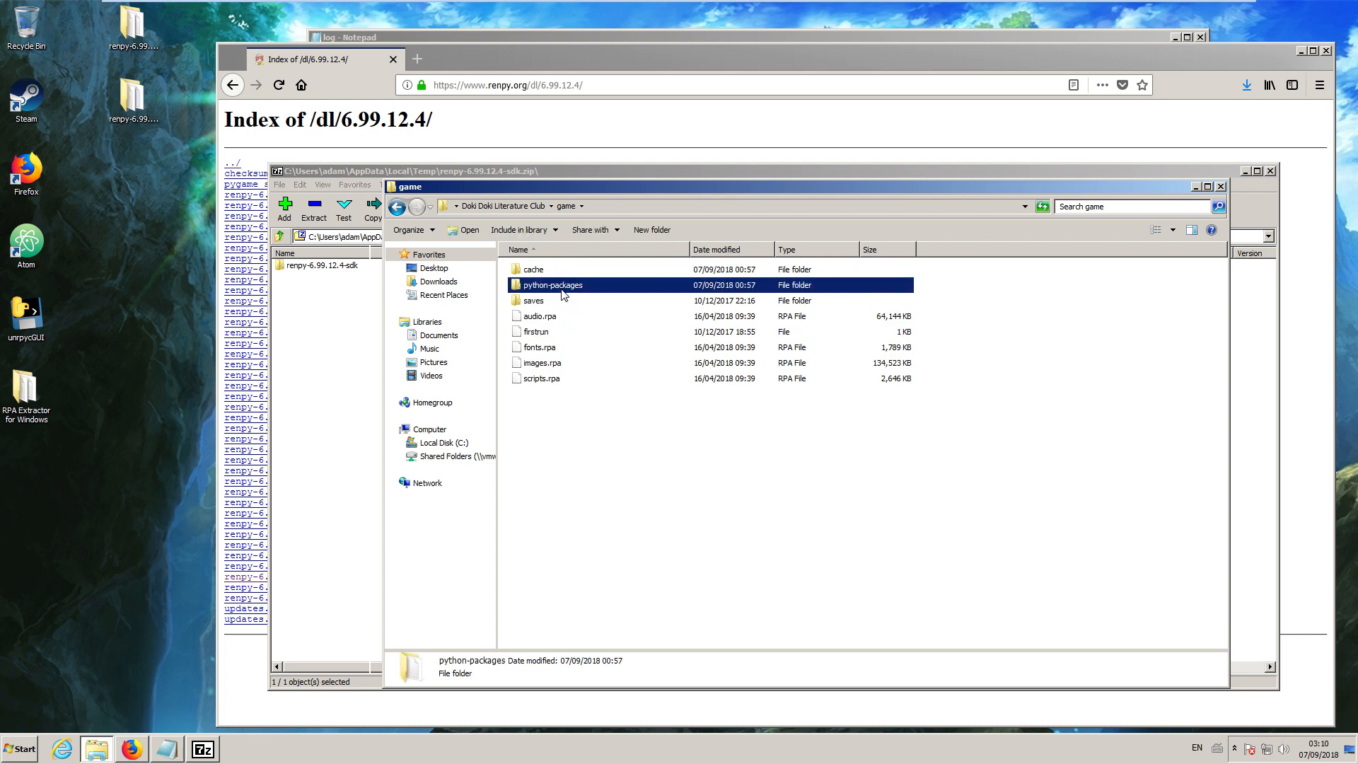
click(555, 335)
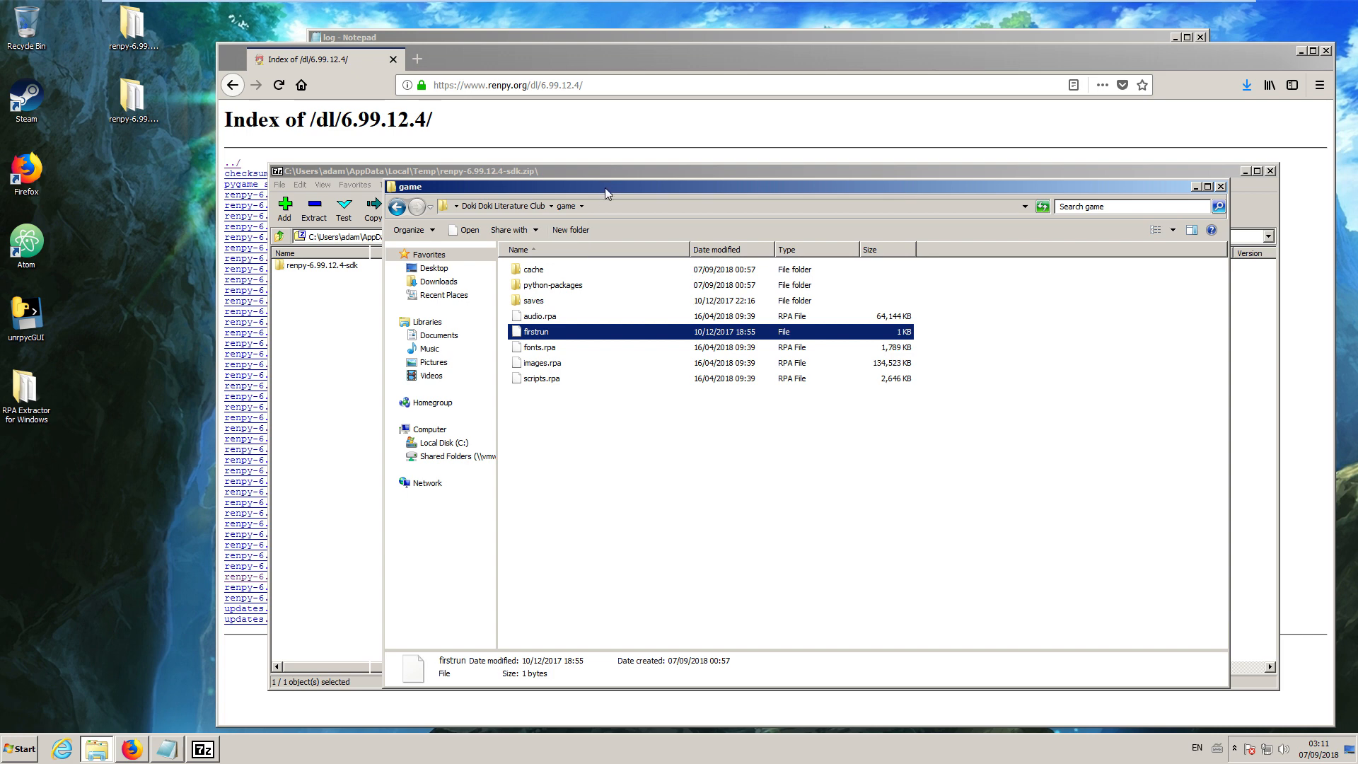
Move the game folder window aside and open the RPA Extractor for Windows folder over the SDK archive window.
drag(610, 188, 829, 101)
click(372, 346)
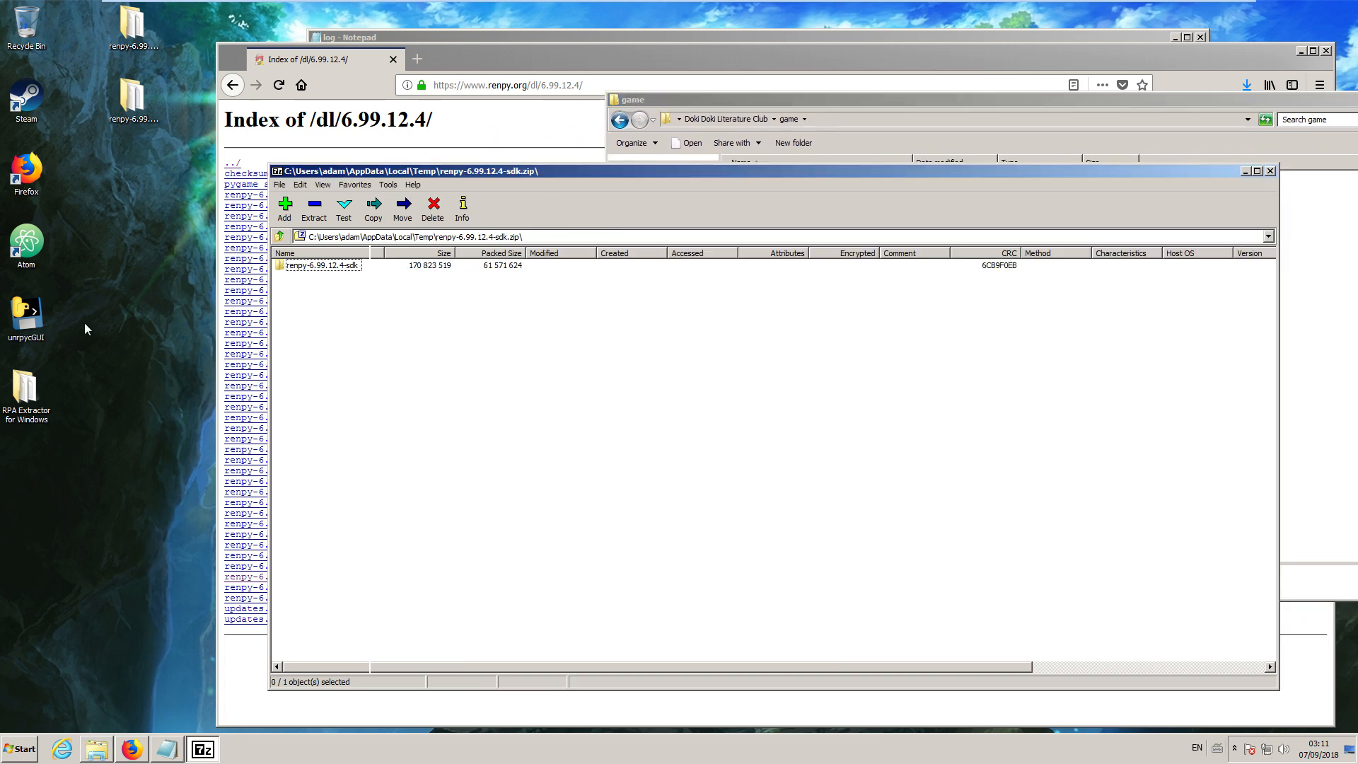
click(767, 124)
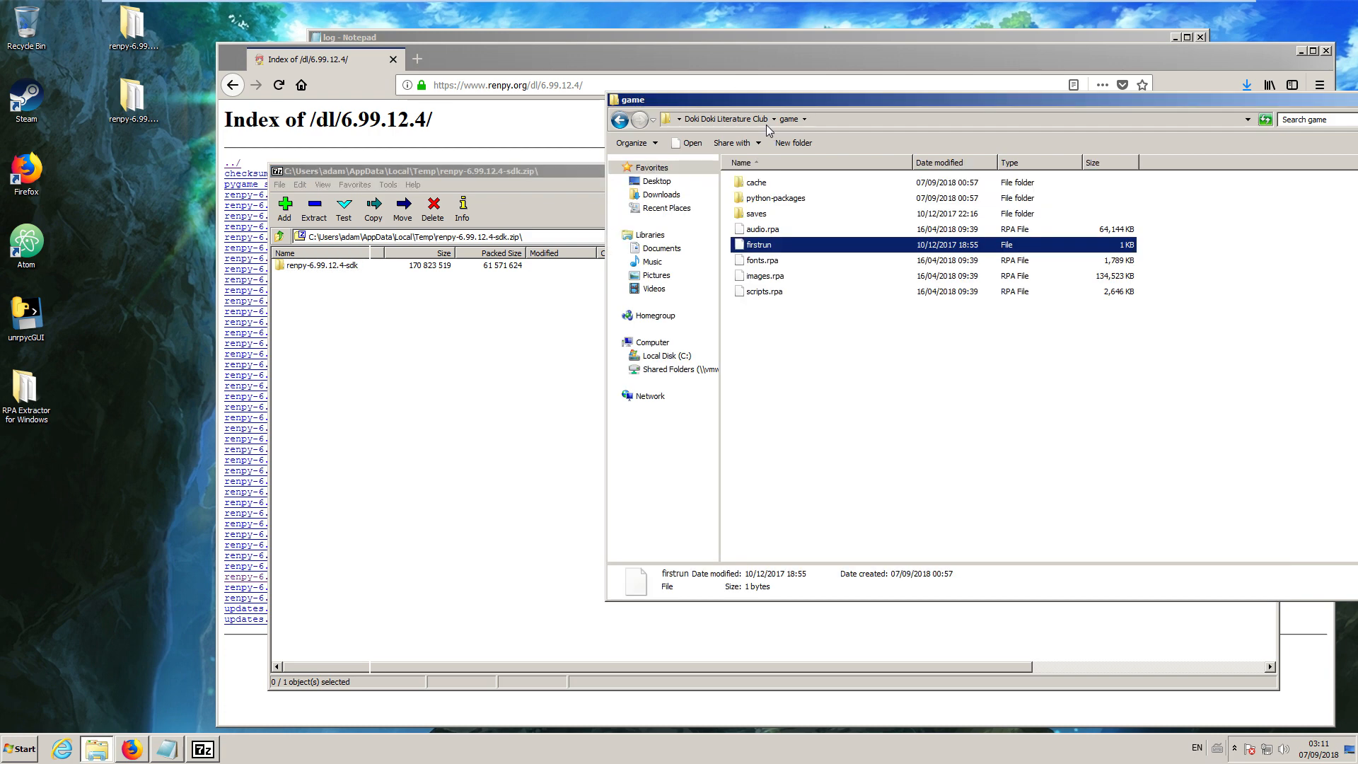
double_click(7, 403)
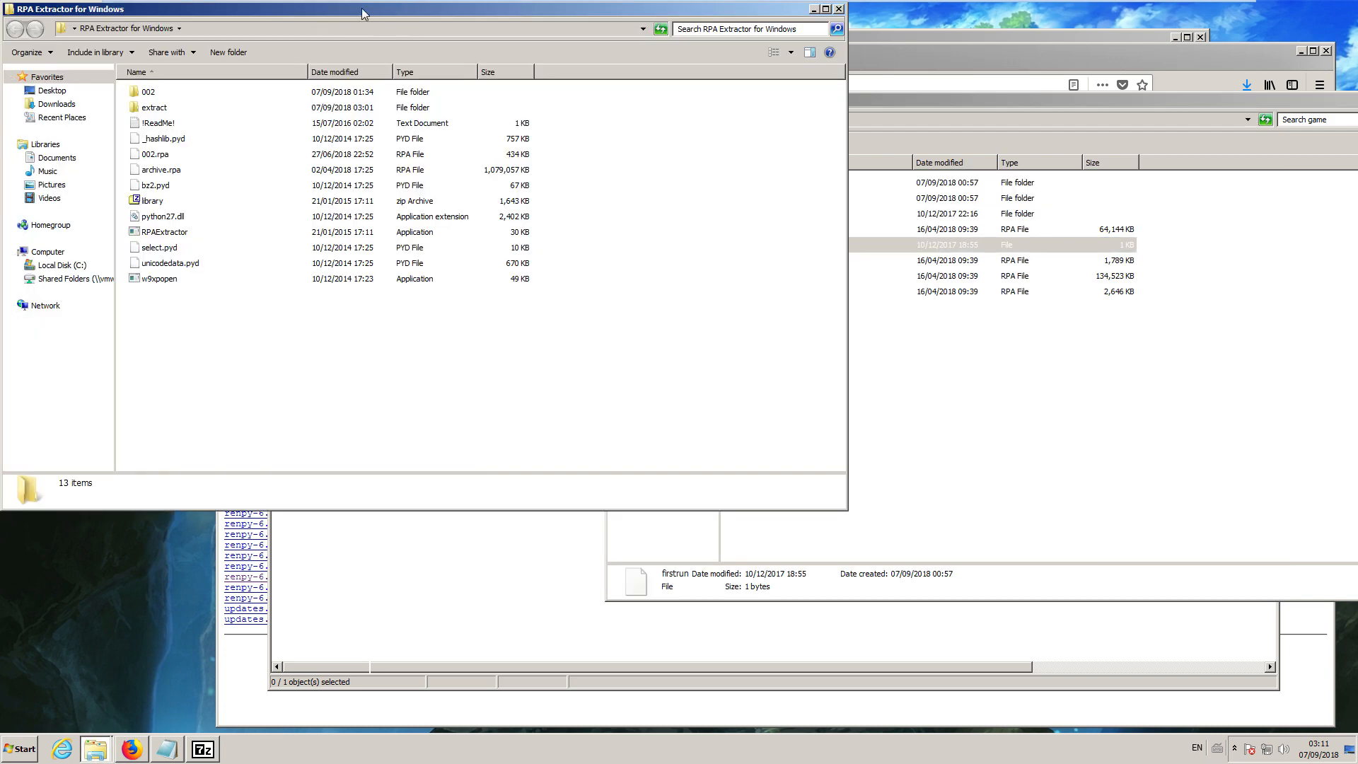
drag(364, 14, 533, 166)
Delete the old extract folder and archive.rpa from the RPA Extractor for Windows folder.
click(332, 267)
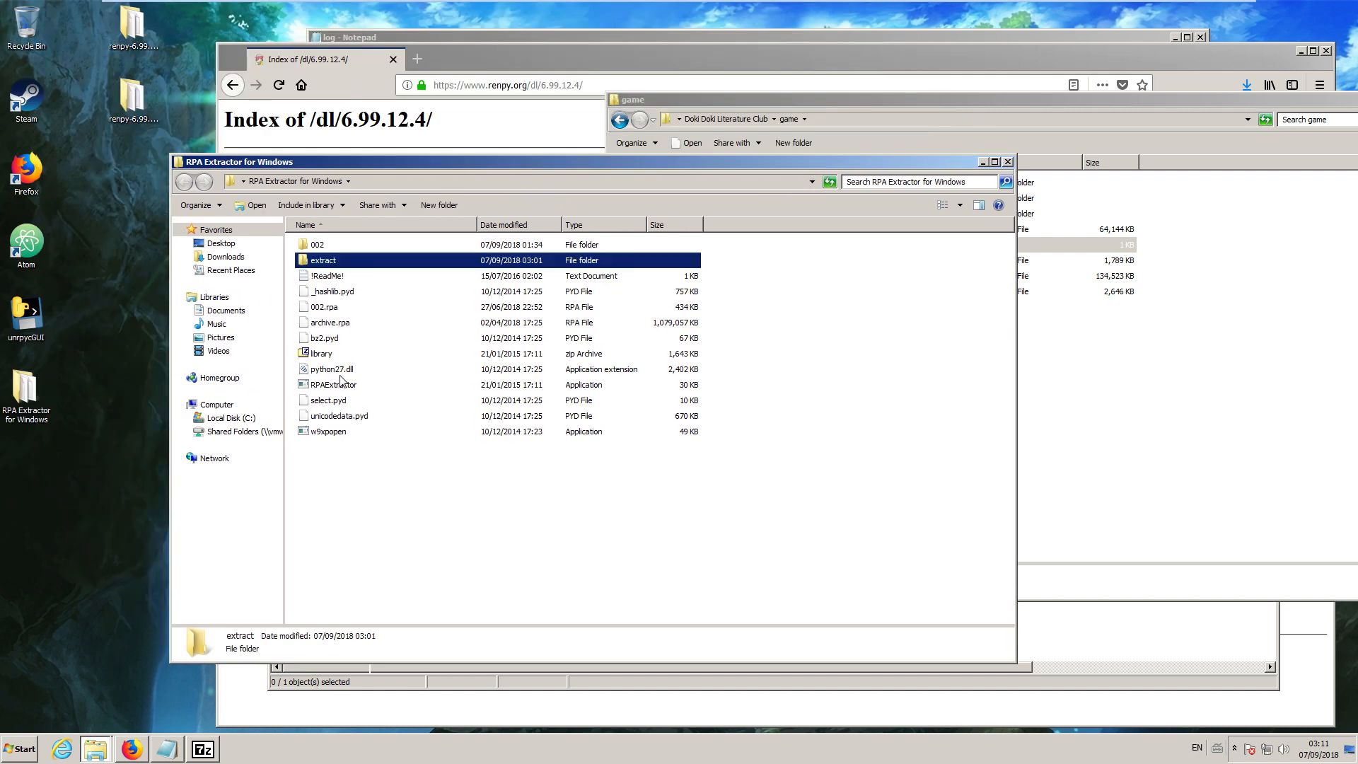
ctrl+click(341, 325)
right_click(341, 324)
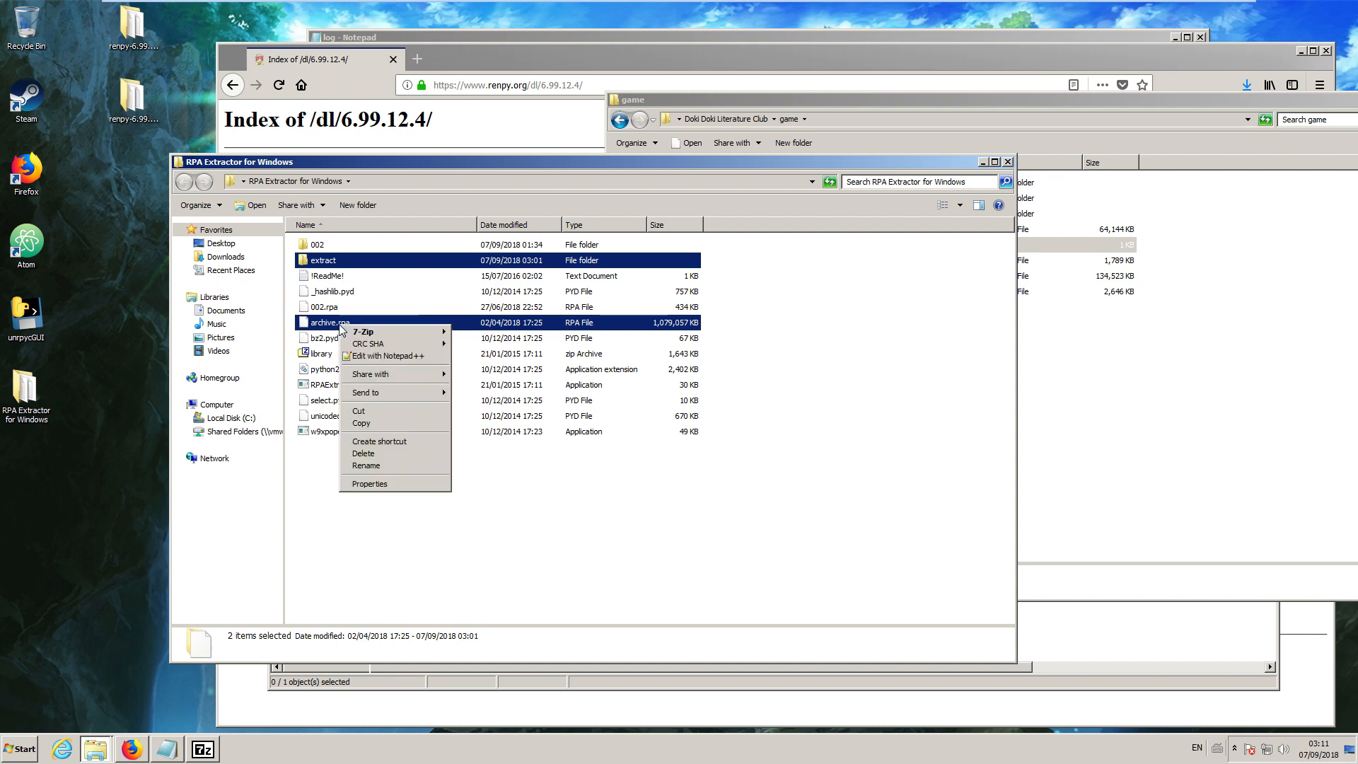
click(363, 456)
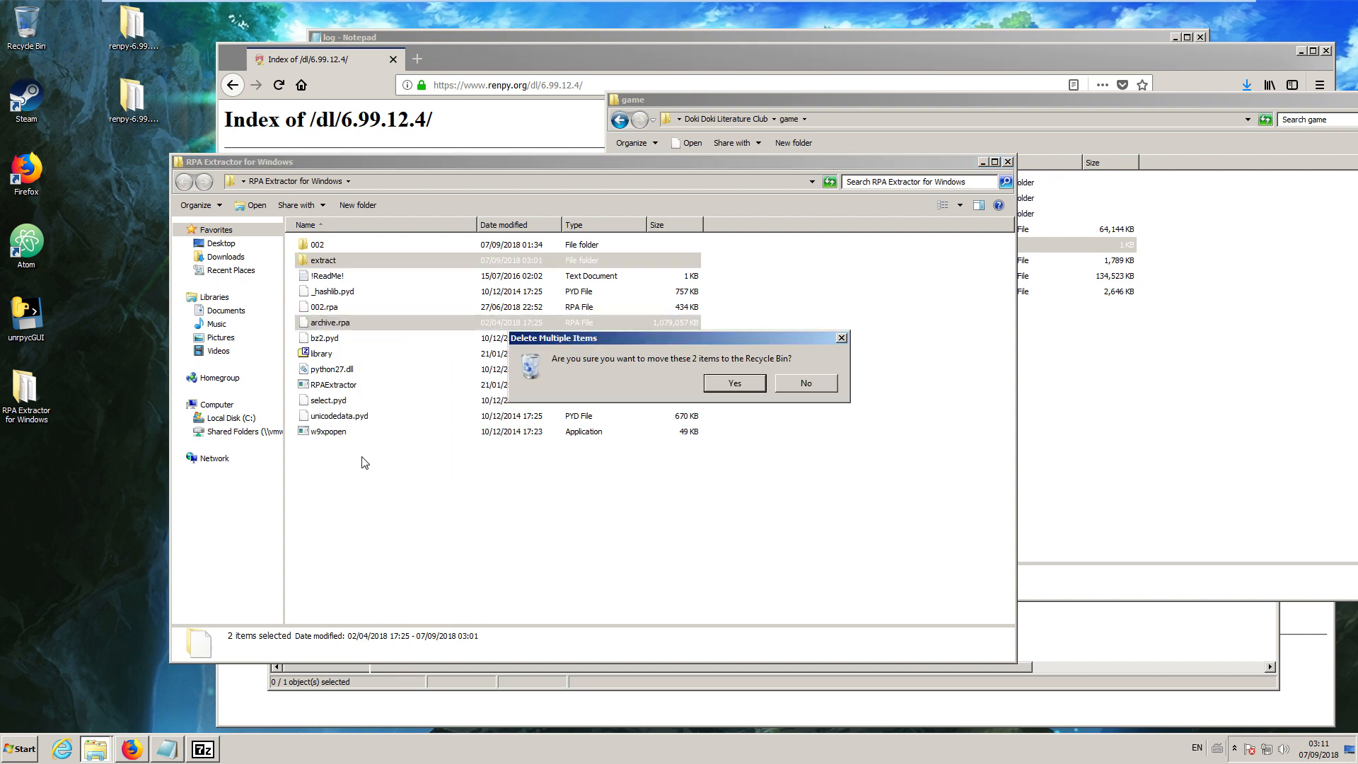
click(754, 393)
Move audio.rpa, fonts.rpa, images.rpa and scripts.rpa from the game folder into the RPA Extractor for Windows folder.
click(1121, 403)
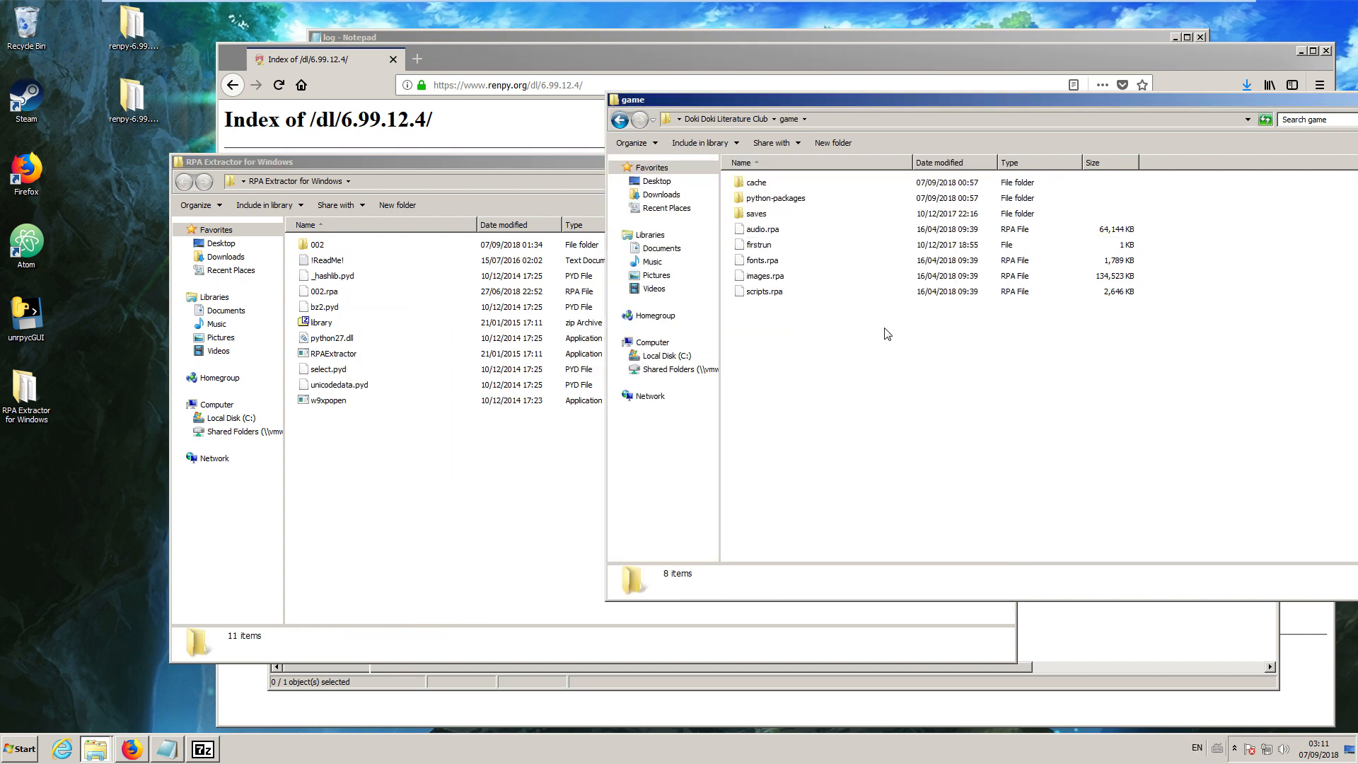
drag(802, 336, 796, 256)
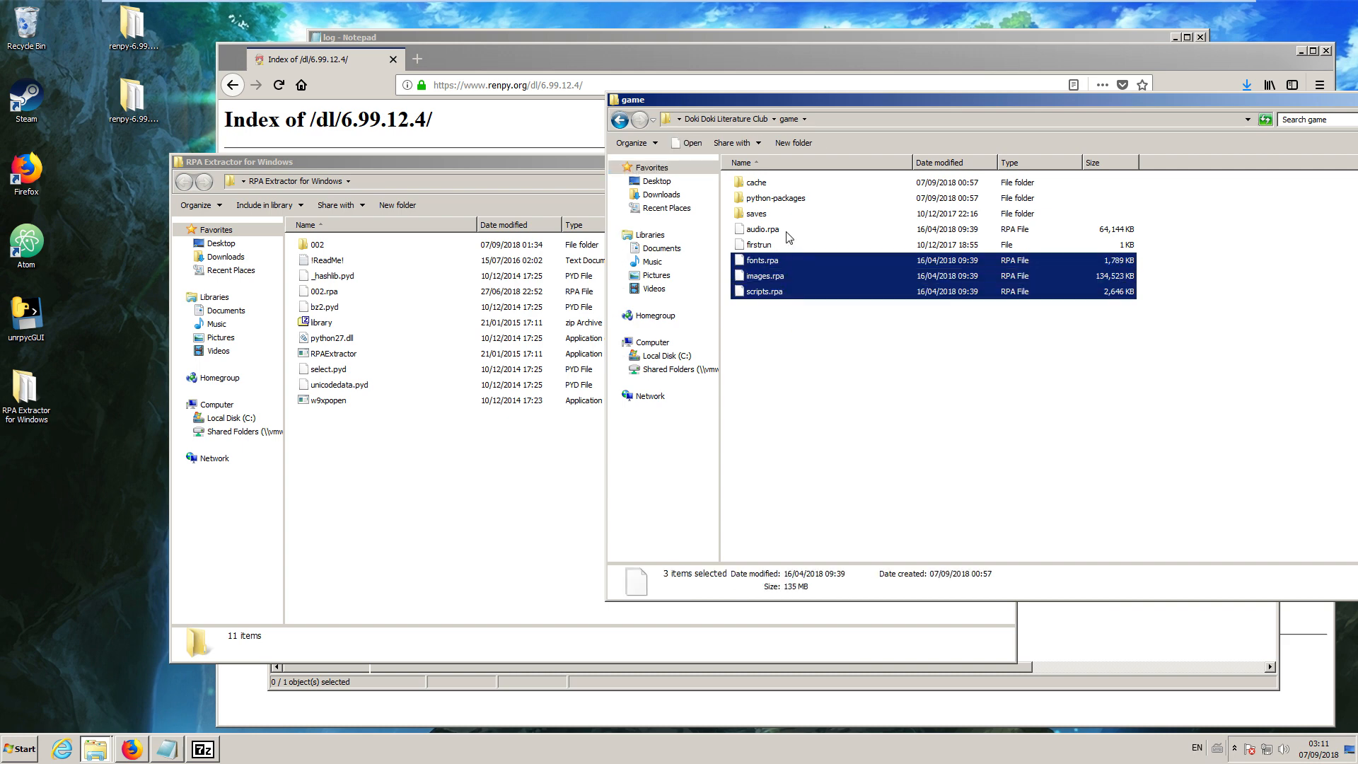
ctrl+click(783, 215)
ctrl+click(757, 215)
ctrl+click(761, 232)
drag(792, 295, 448, 503)
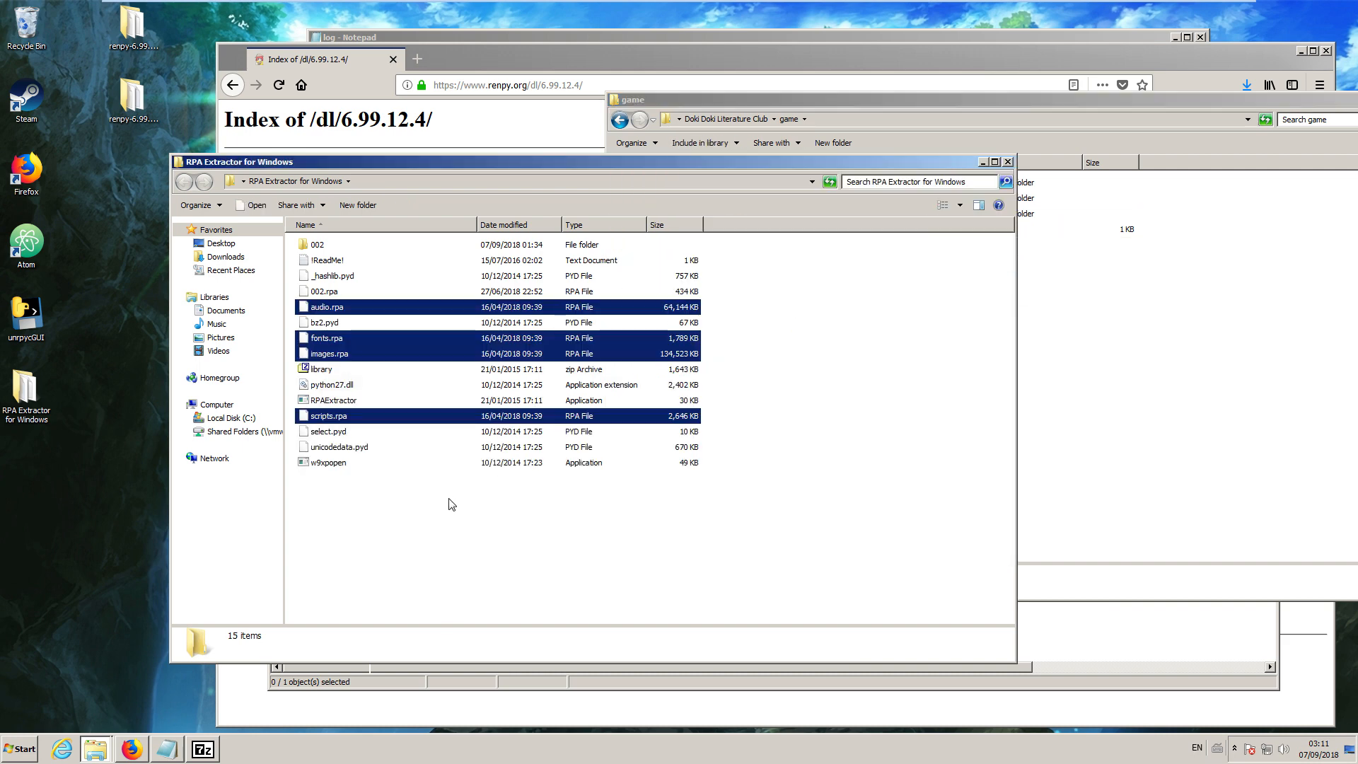
Open a command window in the extractor folder and extract audio.rpa, fonts.rpa, images.rpa and scripts.rpa with RPAExtractor.exe into audio, fonts, images and scripts.
click(458, 547)
shift+right_click(456, 542)
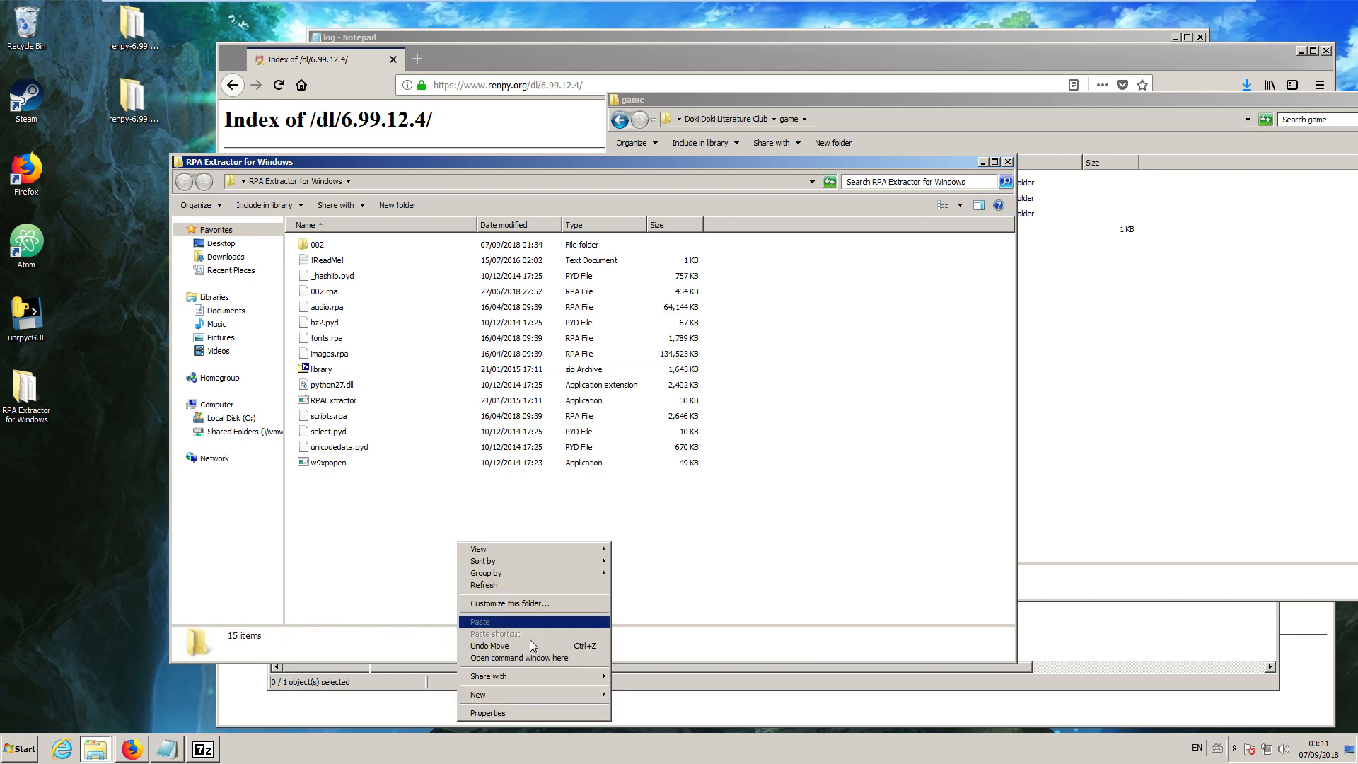
click(543, 661)
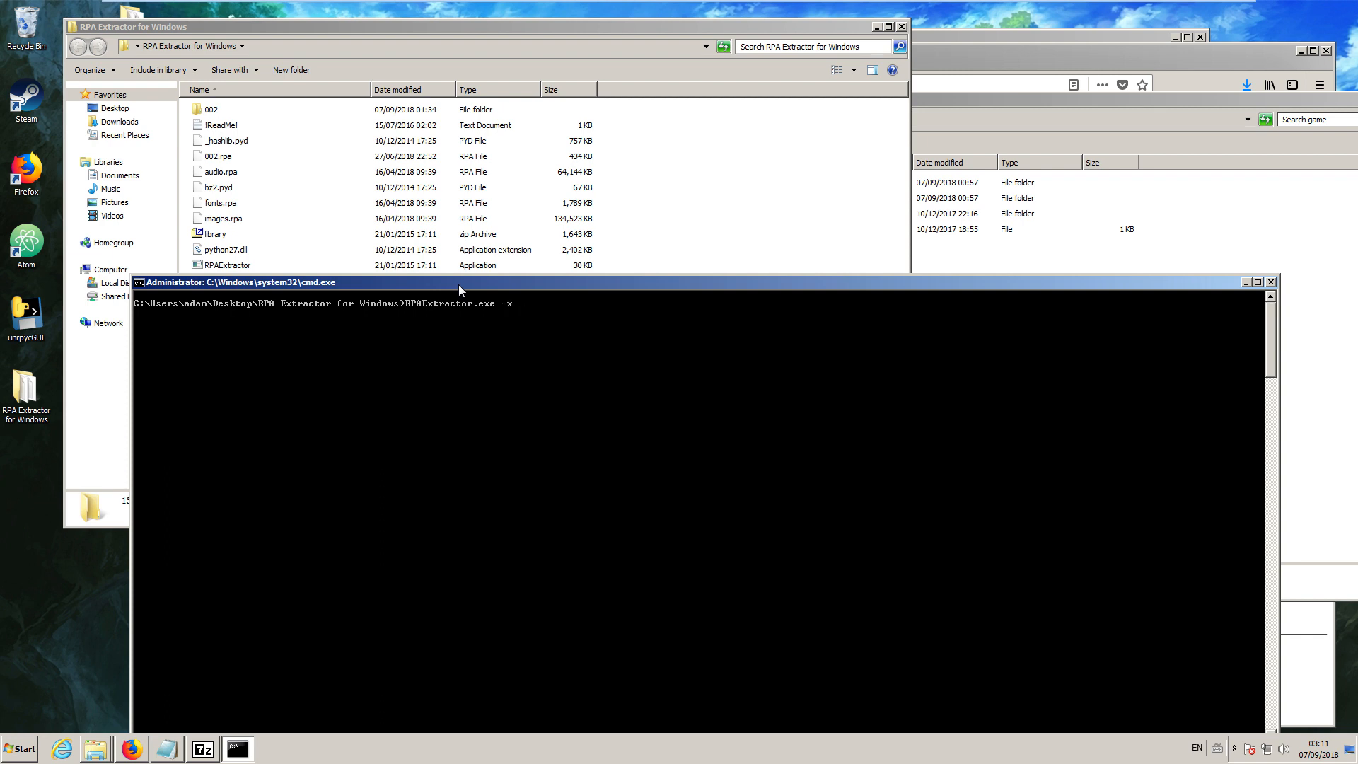
key(Tab)
text(-o audio)
key(Return)
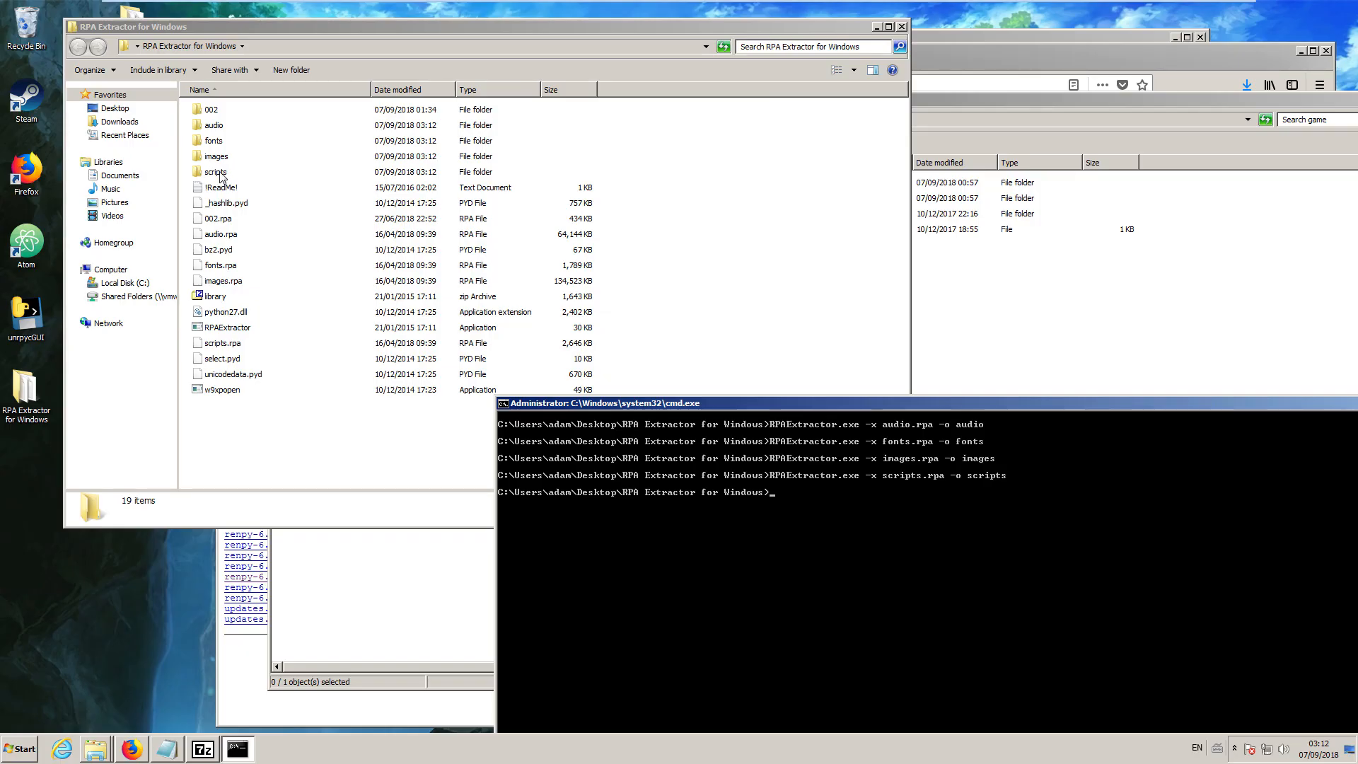
Check the contents of the extracted scripts and audio folders, returning to the RPA Extractor for Windows folder.
double_click(216, 173)
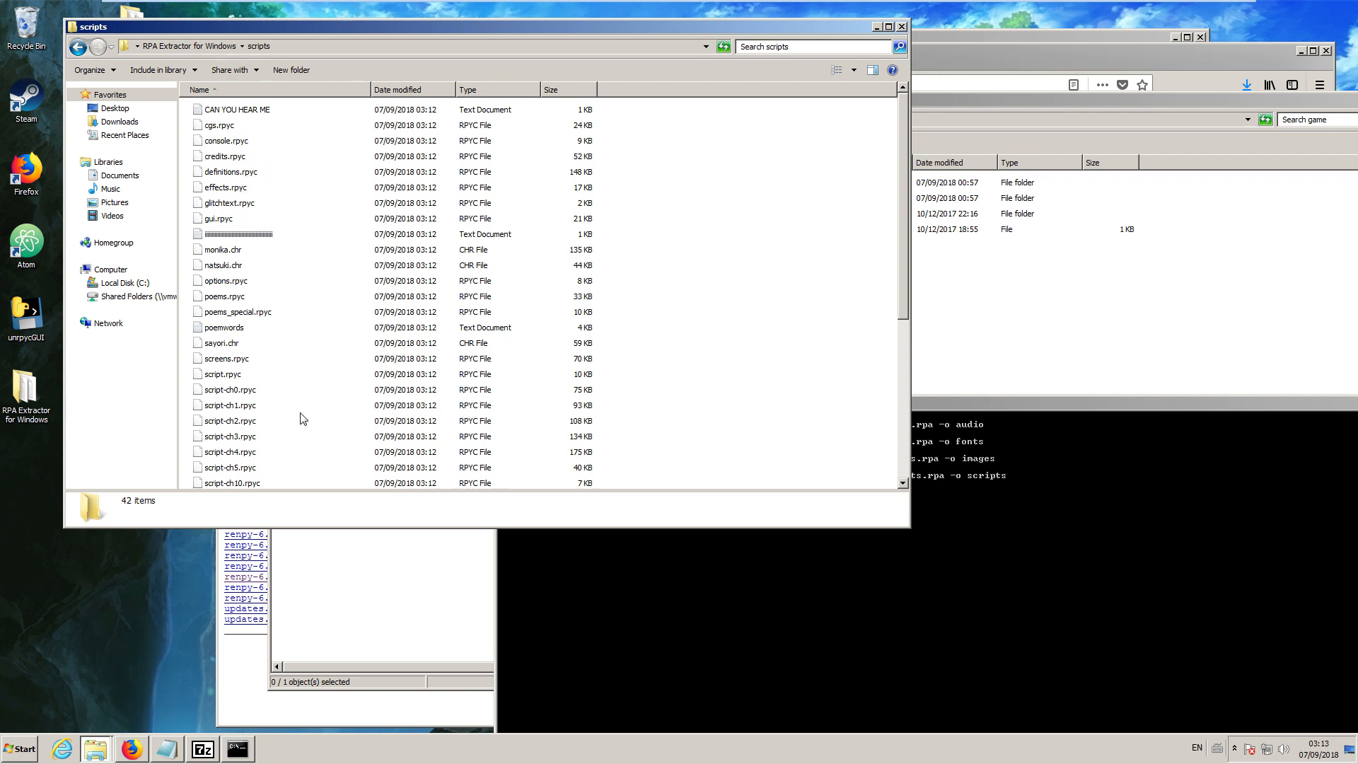
scroll(233, 293, down, 6)
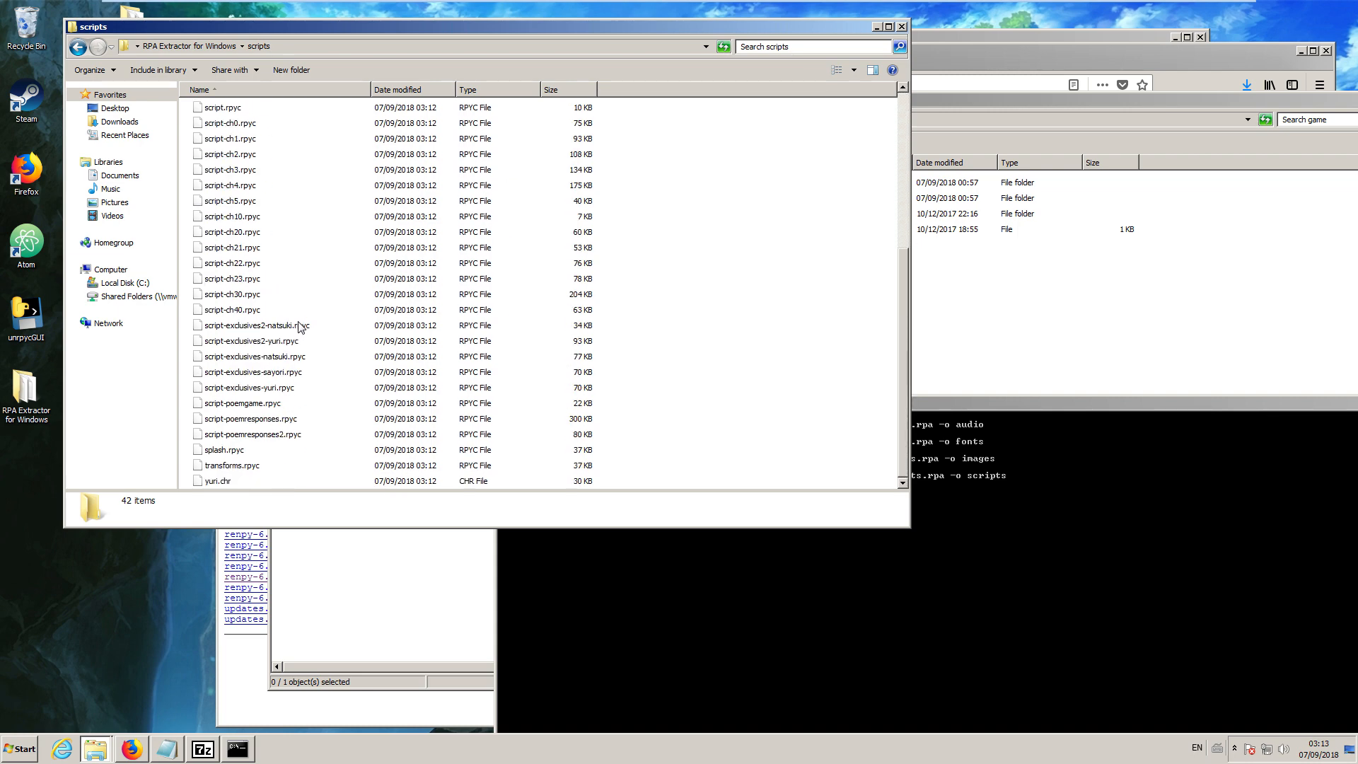
scroll(300, 398, up, 6)
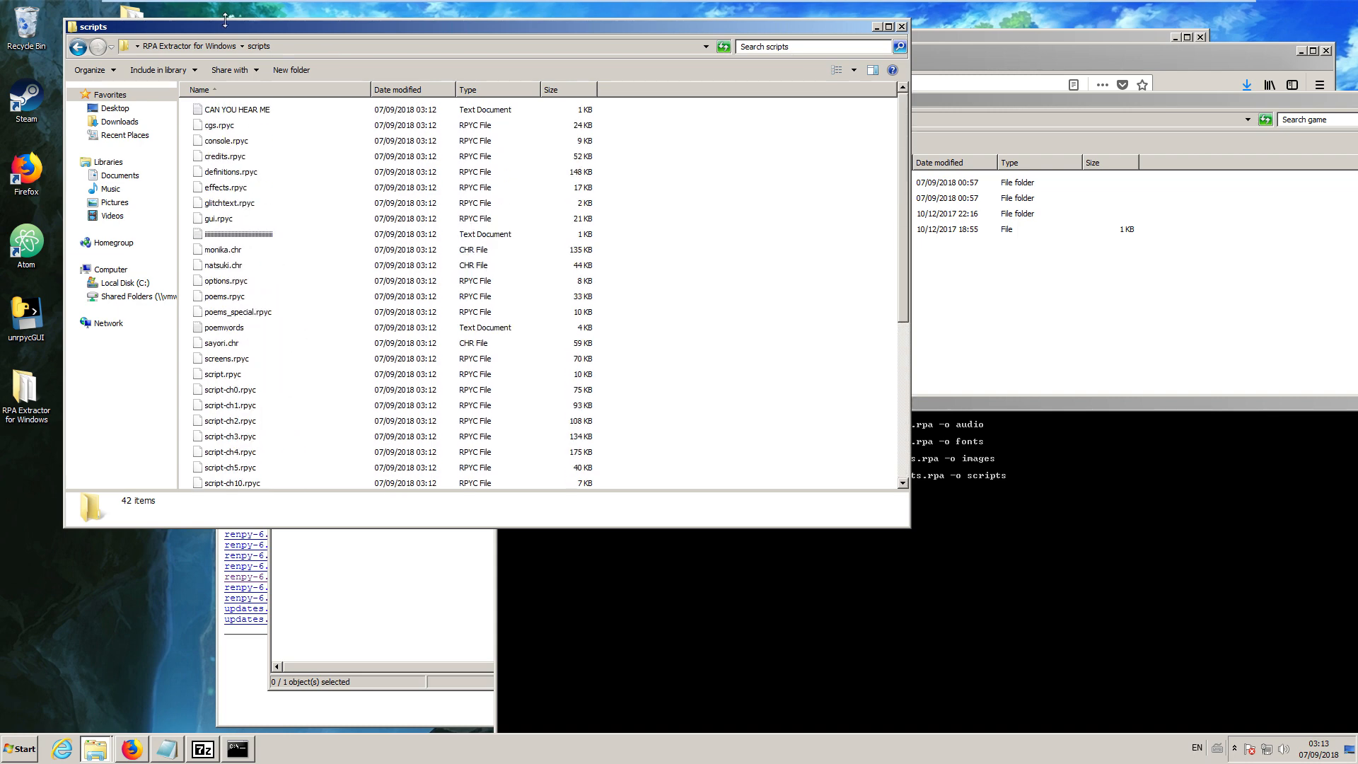
click(218, 48)
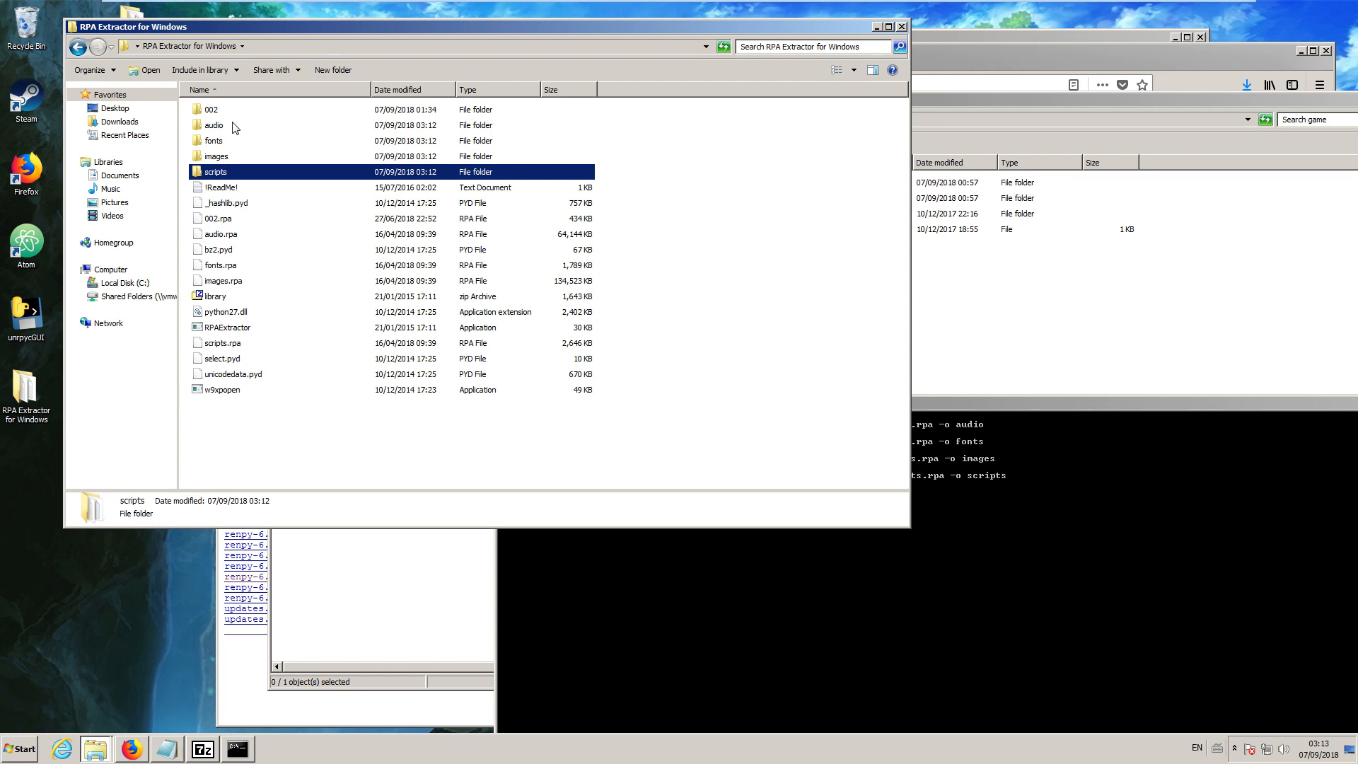
double_click(218, 132)
click(221, 45)
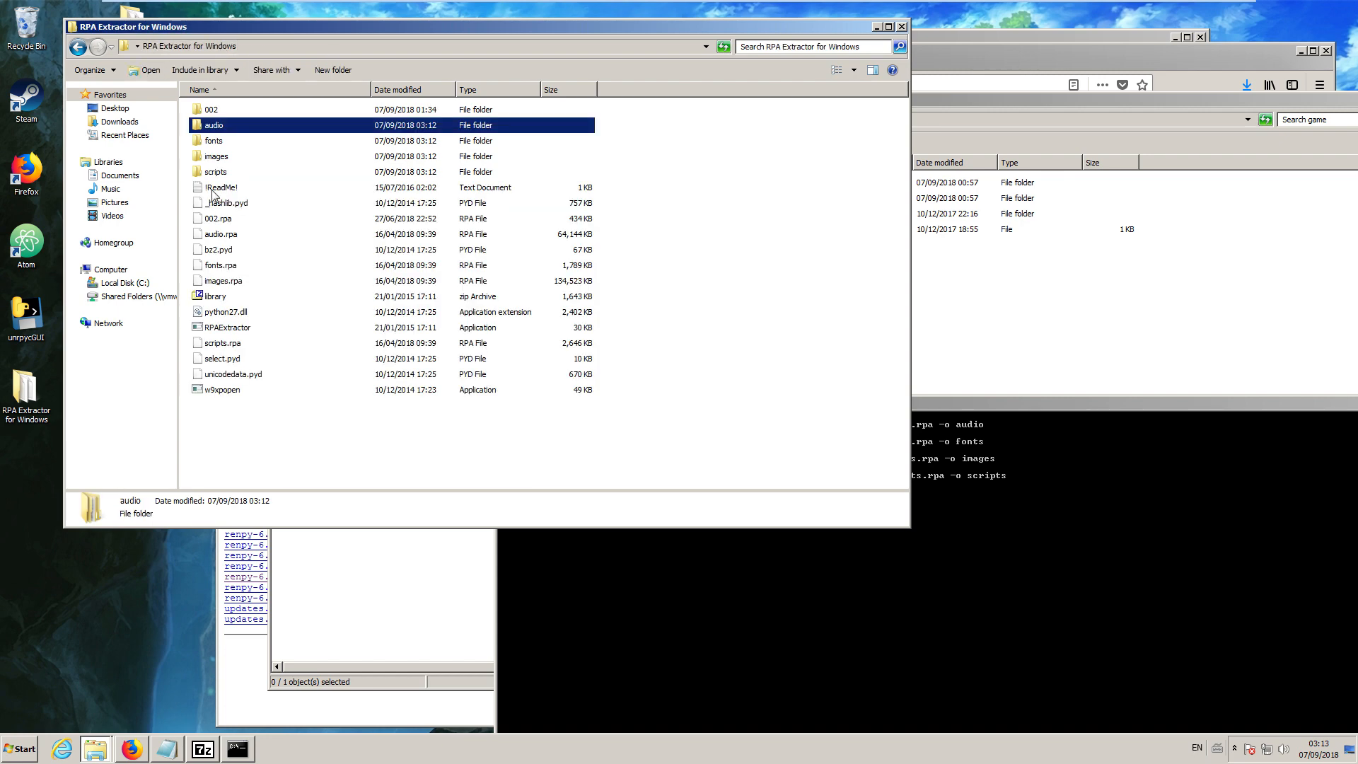
Decompile the extracted scripts folder inside RPA Extractor for Windows with unrpycGUI.
key(s)
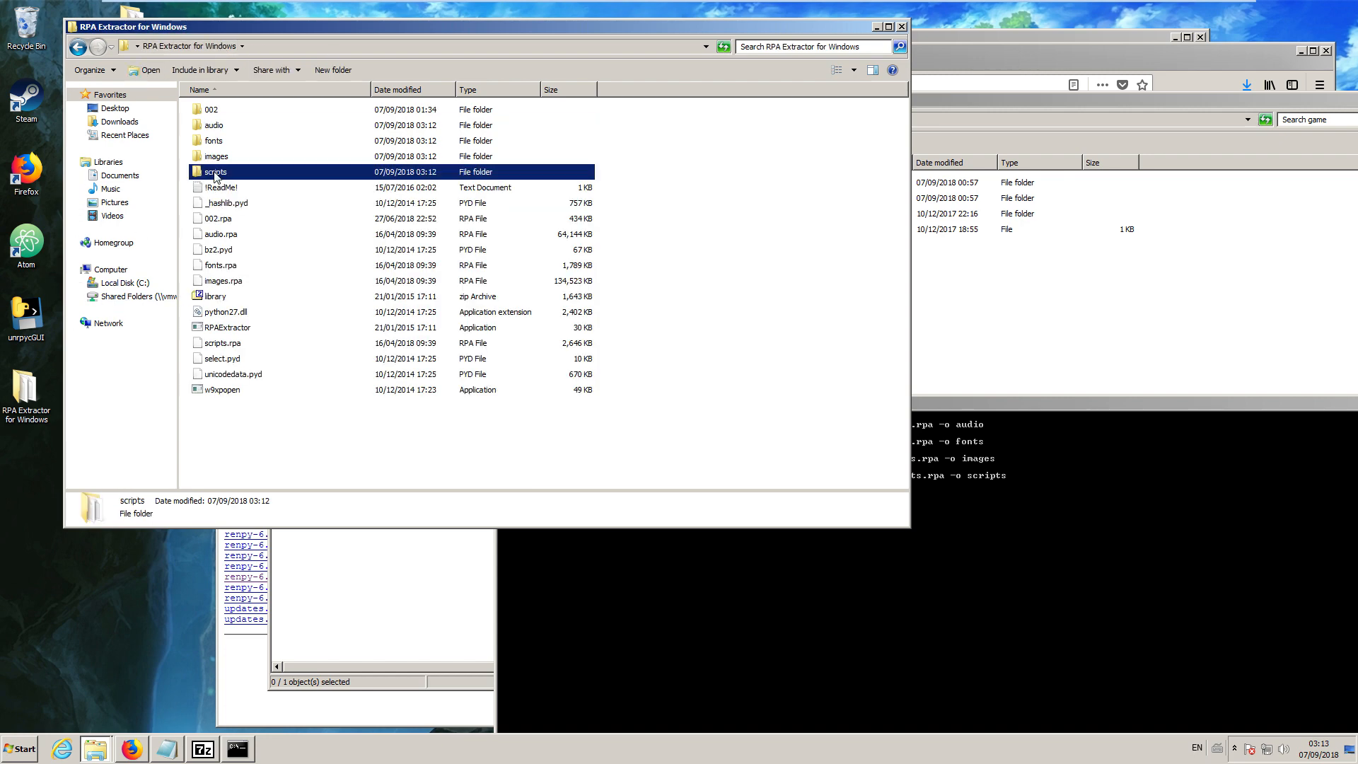
key(Return)
double_click(32, 320)
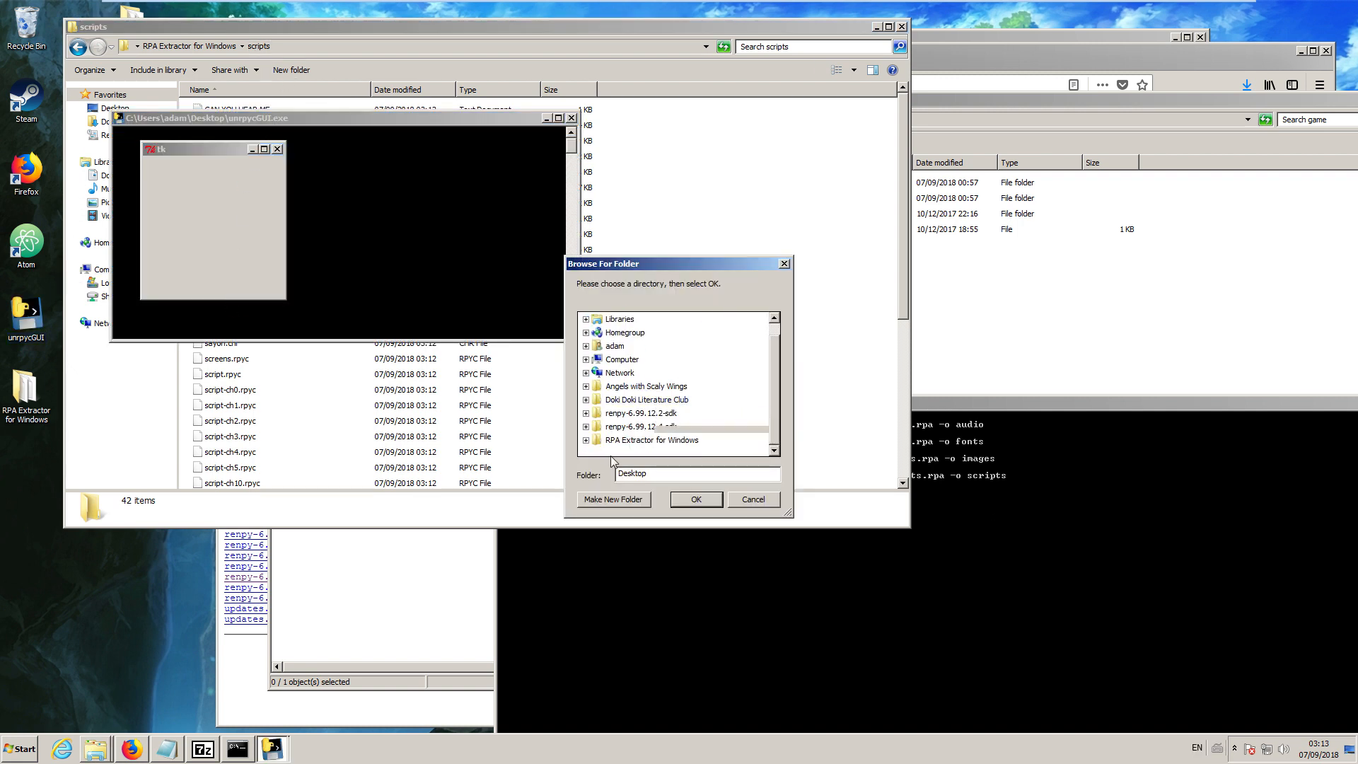
click(587, 452)
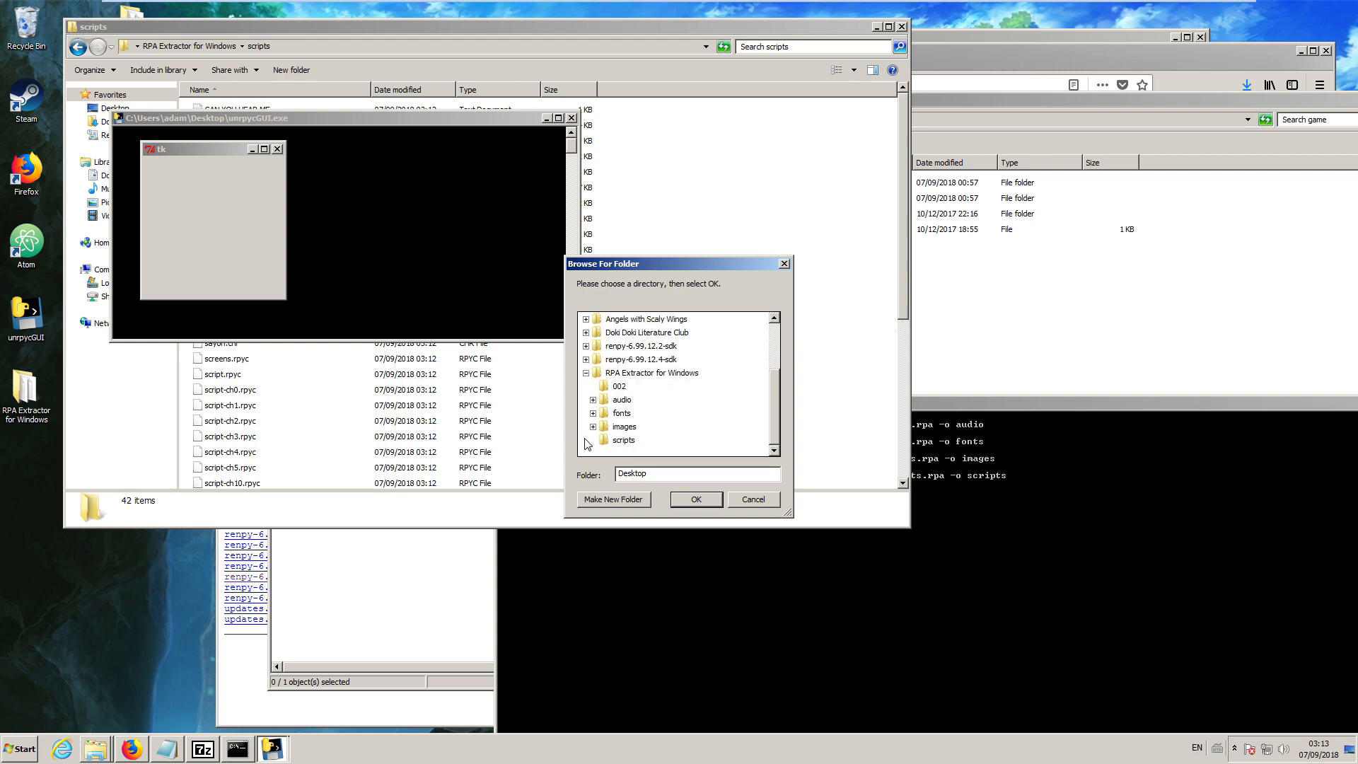
click(624, 440)
click(696, 500)
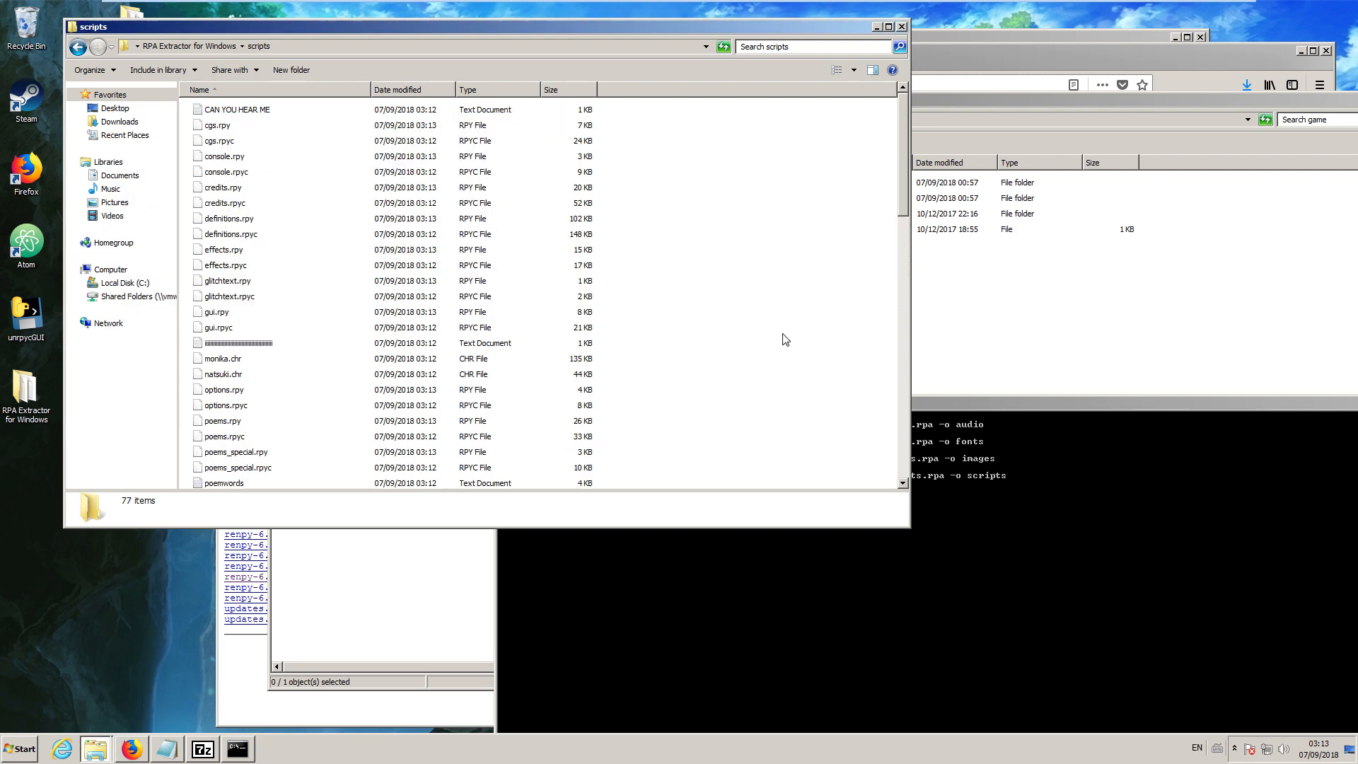
Open the decompiled cgs.rpy in Notepad++ to inspect its code, and return to the scripts folder to compare it with cgs.rpyc.
click(228, 281)
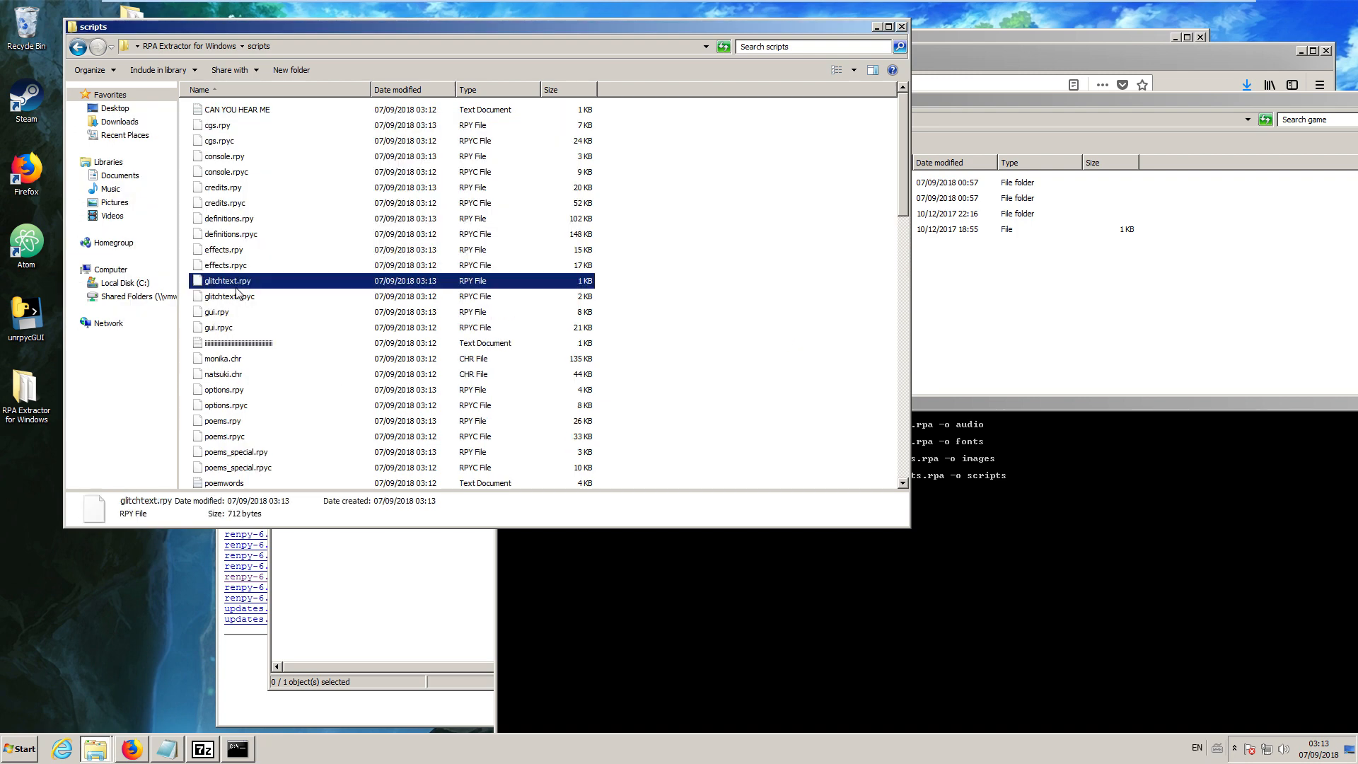
click(225, 129)
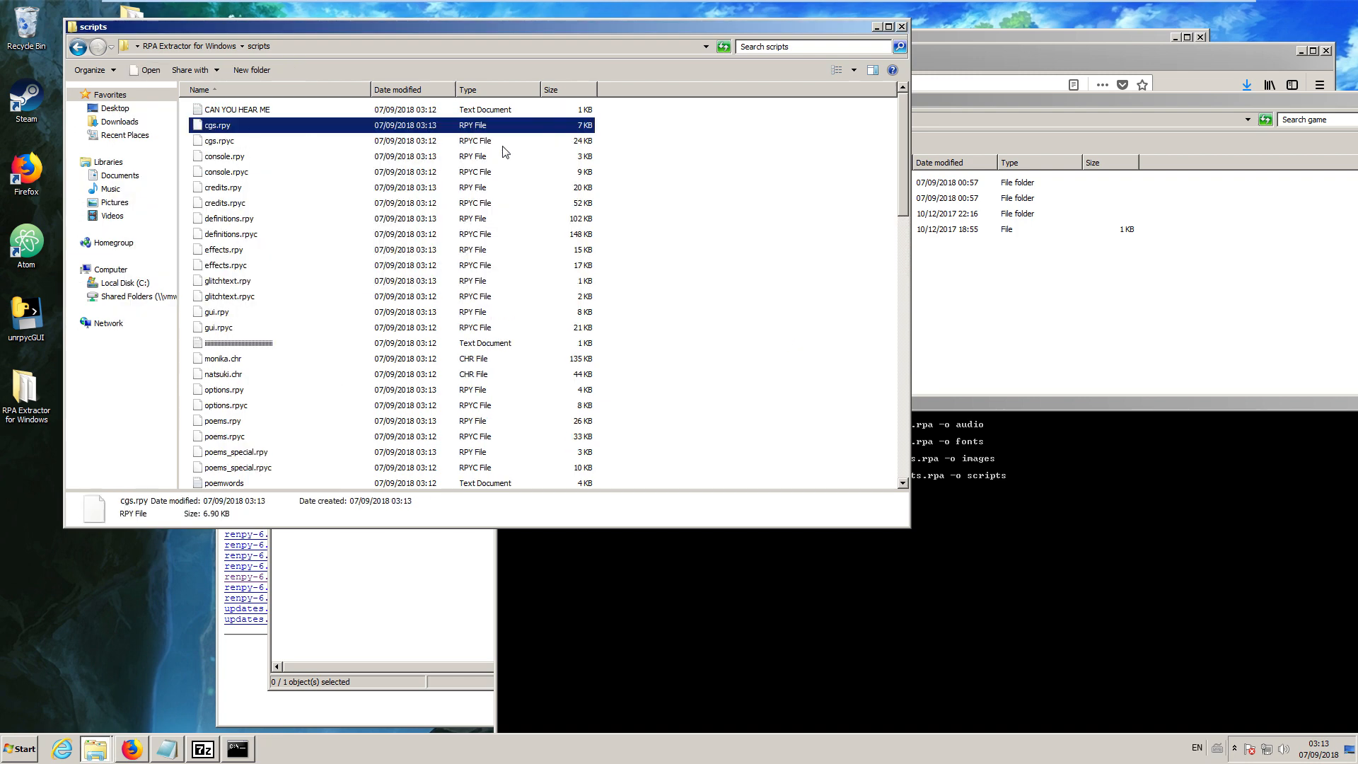
right_click(231, 131)
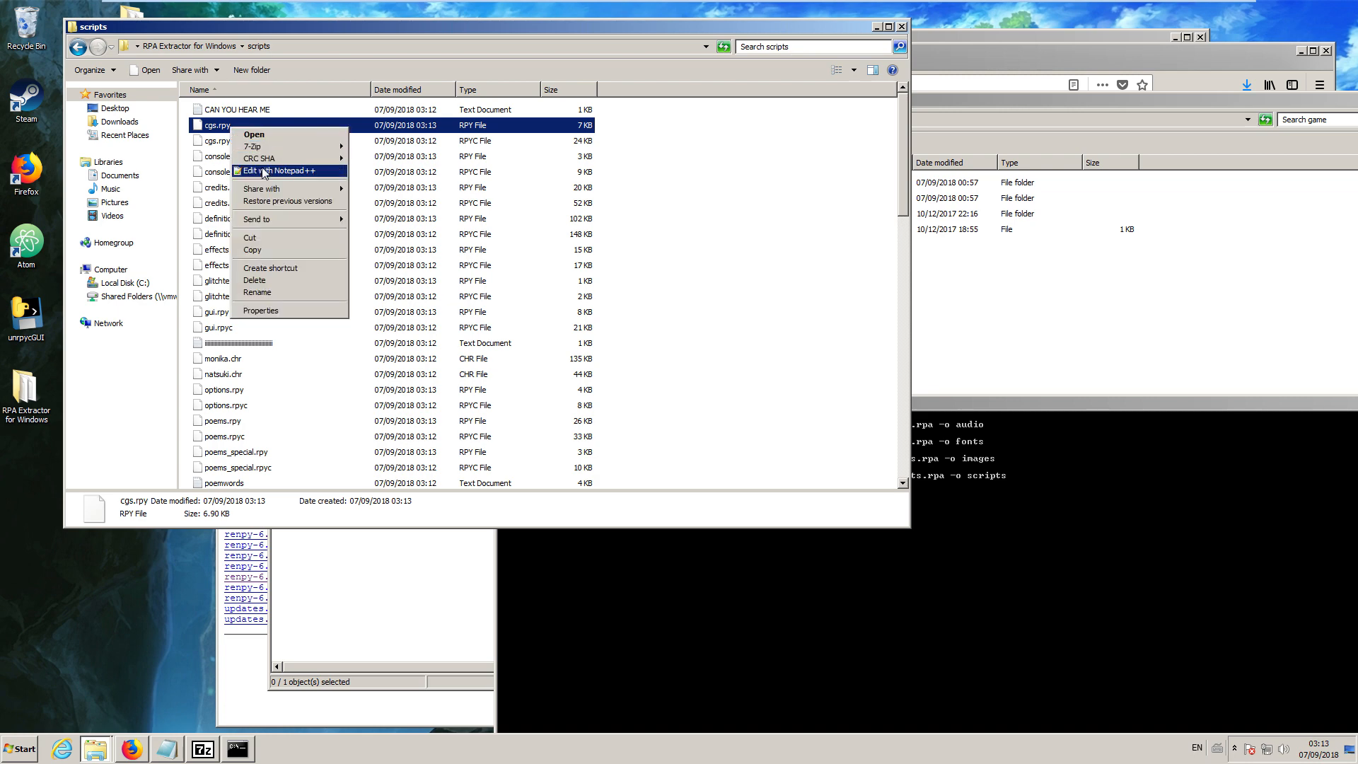
click(271, 168)
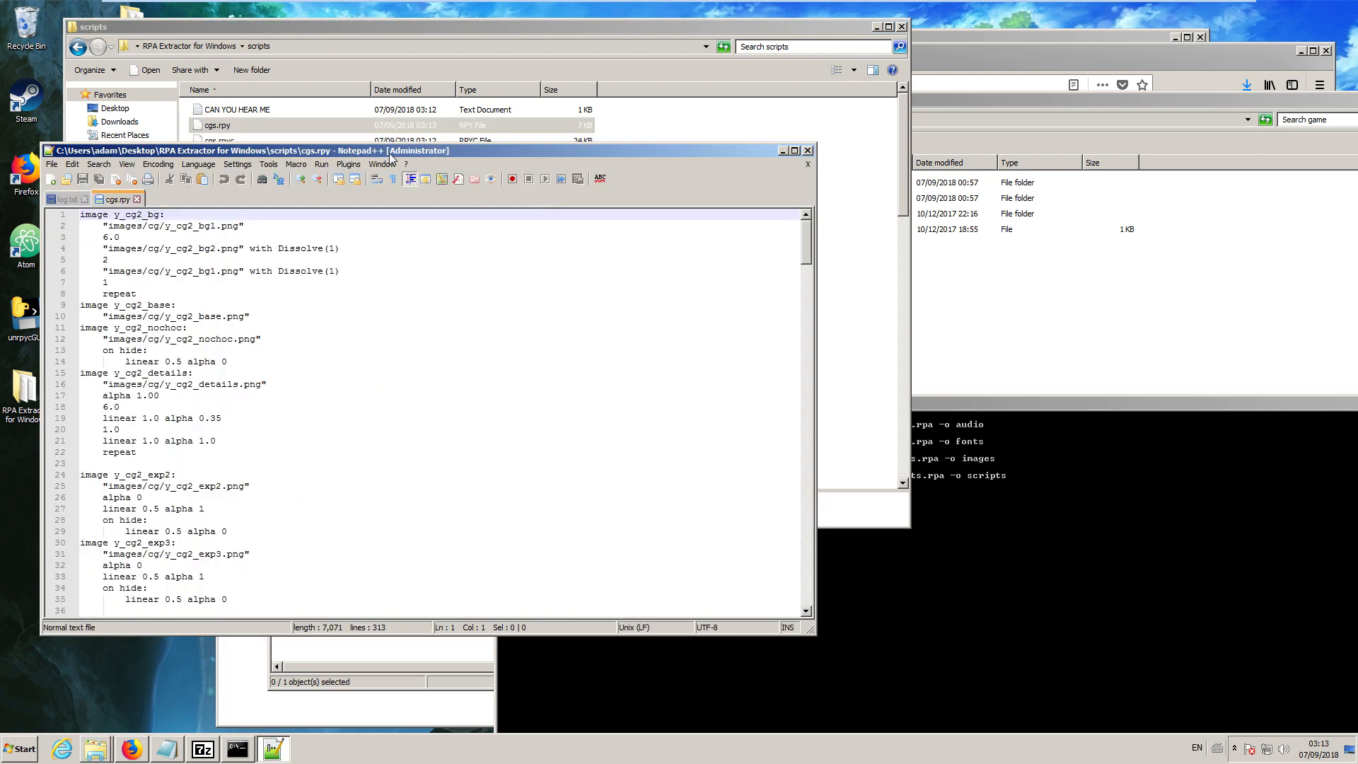
drag(390, 156, 783, 164)
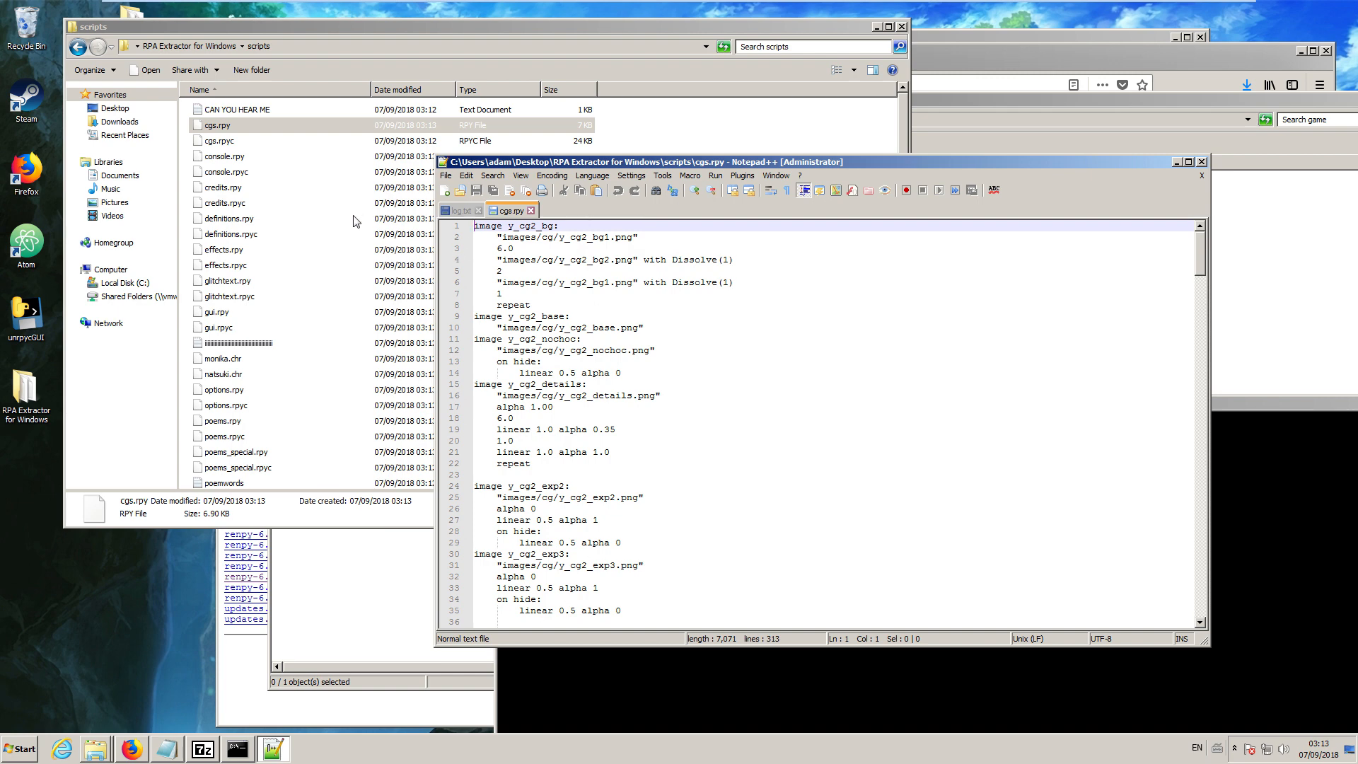
drag(213, 145, 636, 329)
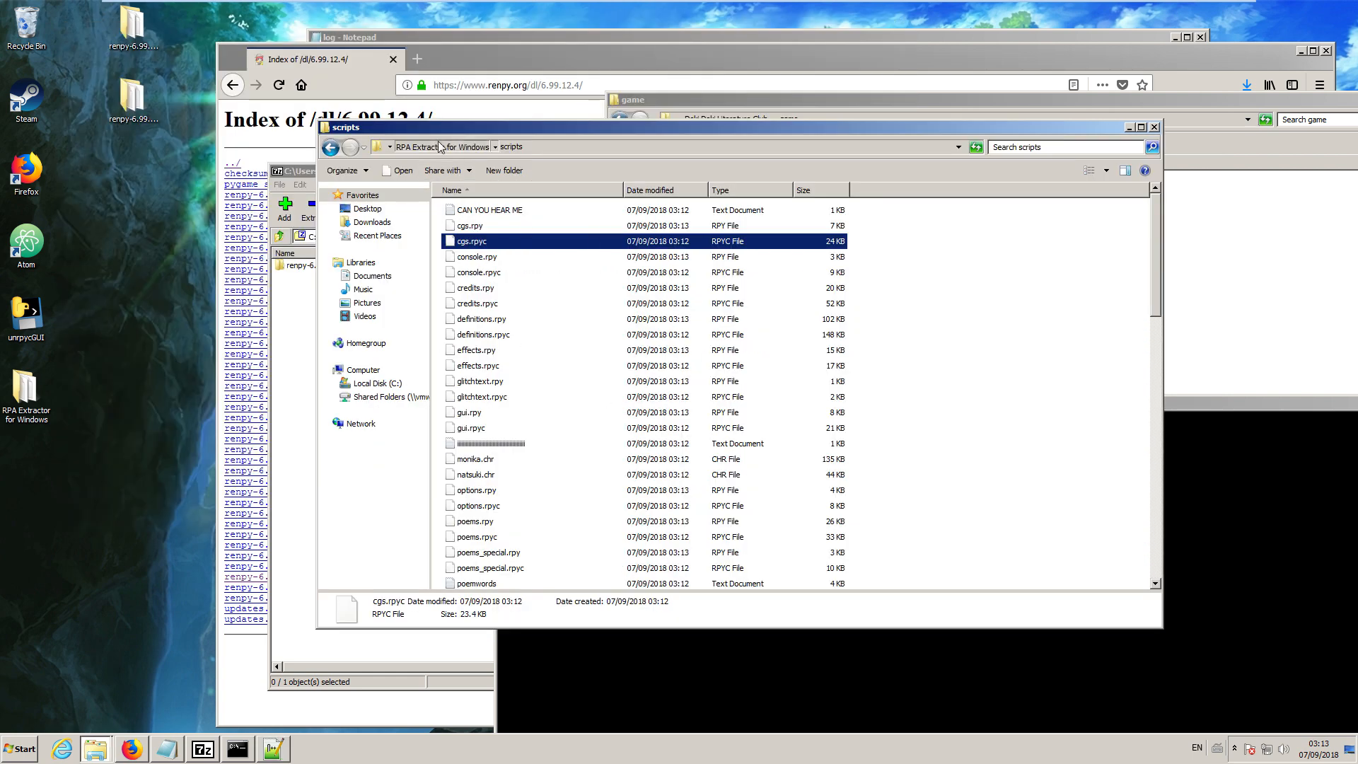
Return to the RPA Extractor for Windows folder, move the renpy-6.99.12.4-sdk folder to a free spot on the desktop and open it.
click(439, 146)
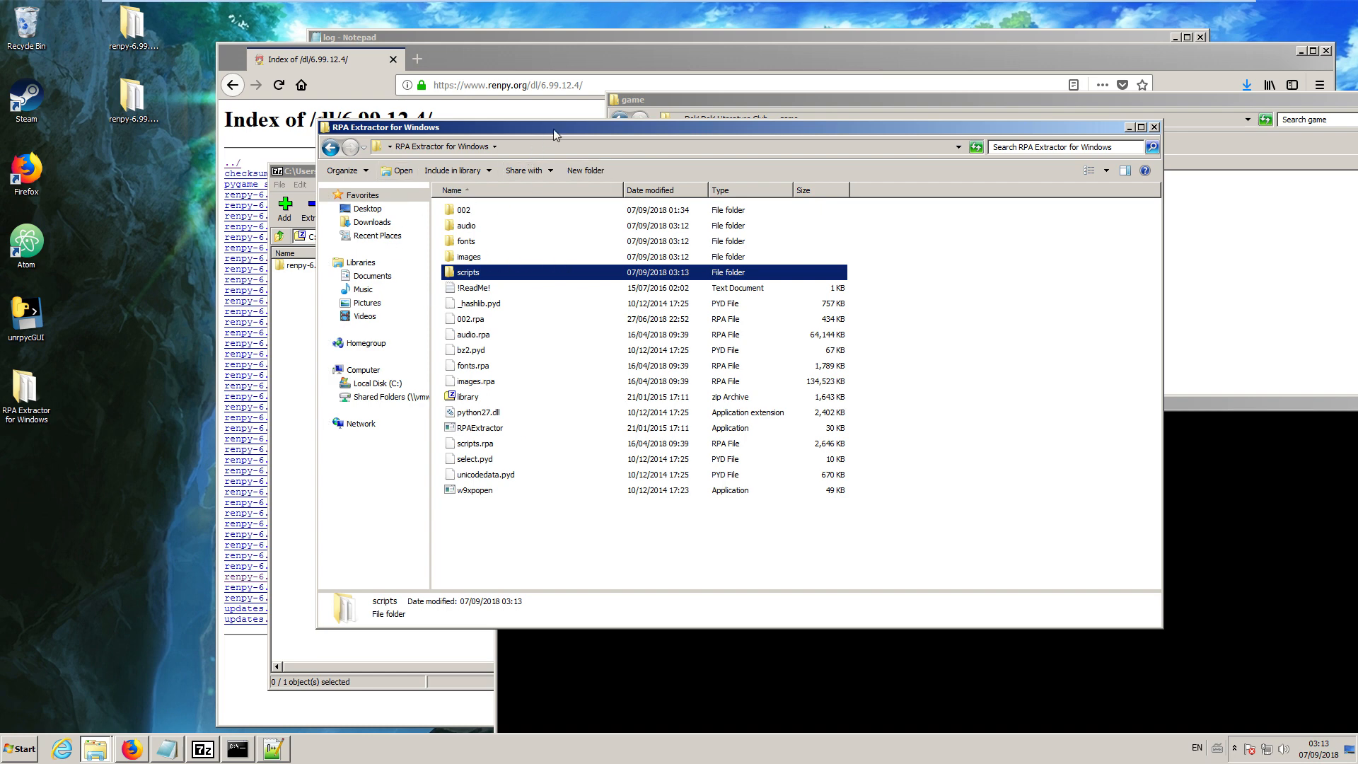
drag(553, 129, 632, 106)
click(121, 99)
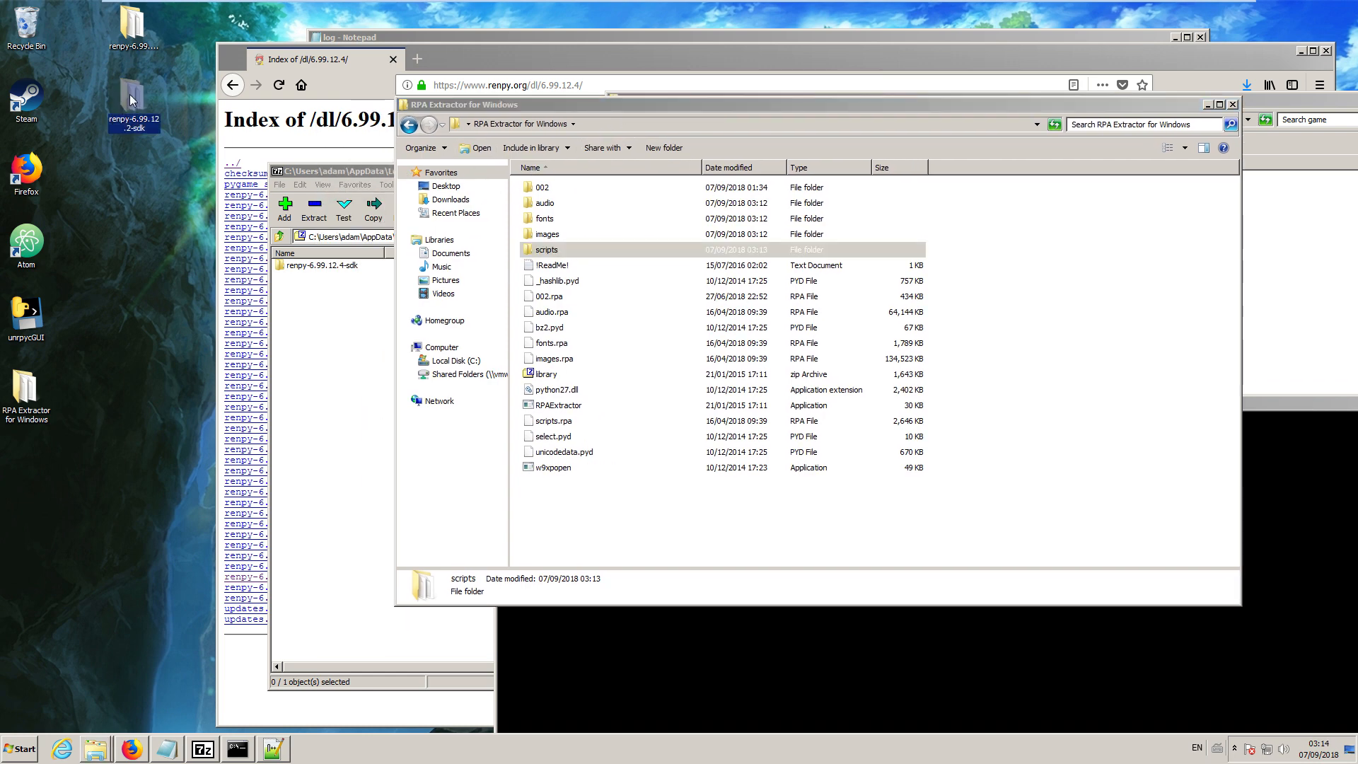
drag(129, 95, 125, 30)
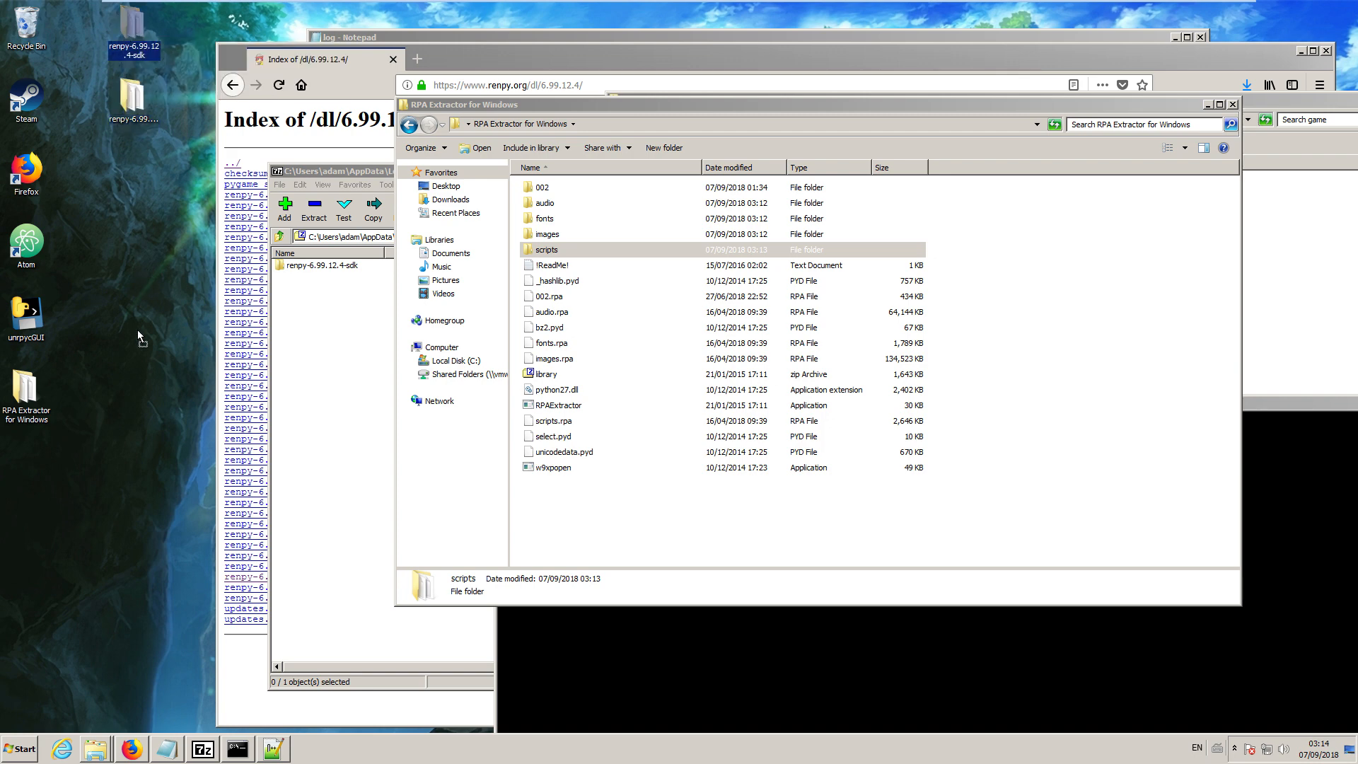
drag(138, 330, 137, 328)
double_click(128, 312)
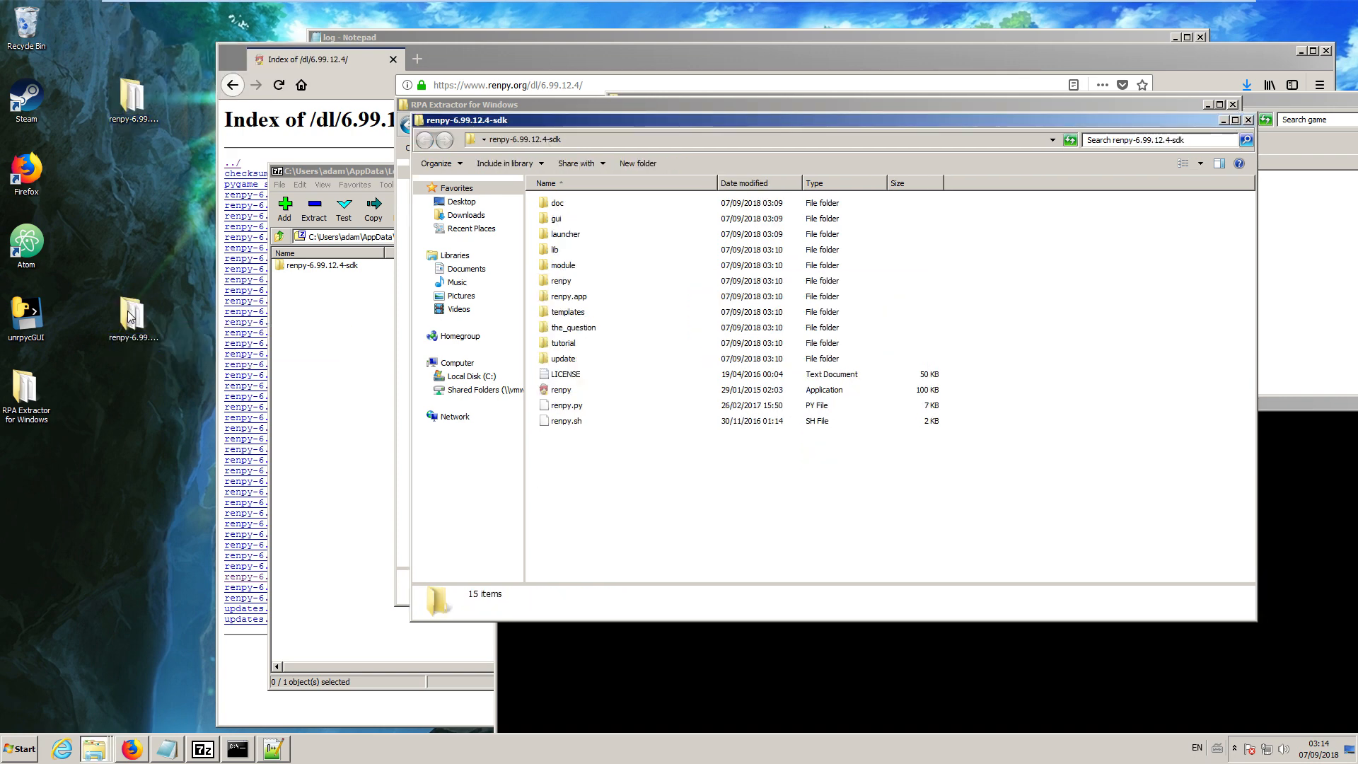
drag(736, 117, 443, 162)
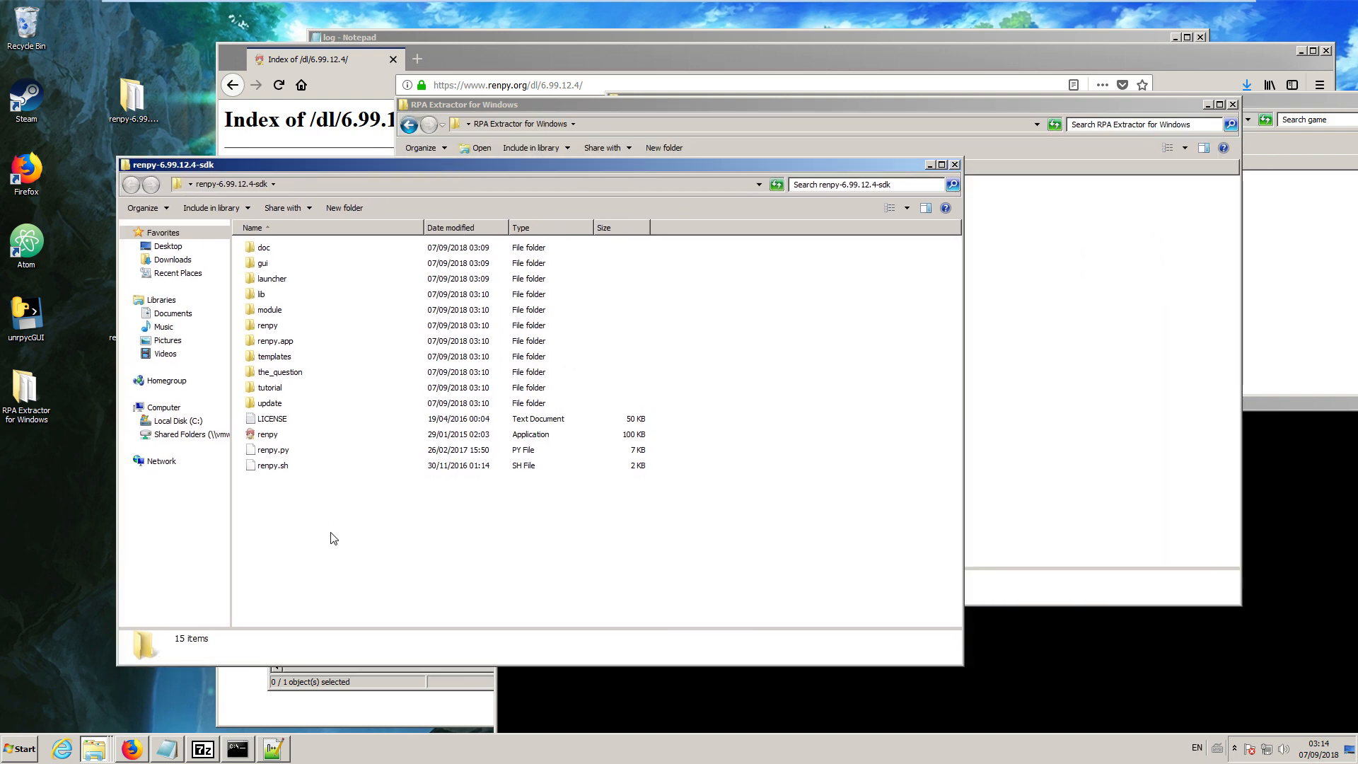
Create a new folder named DDLC in the renpy-6.99.12.4-sdk folder.
right_click(301, 542)
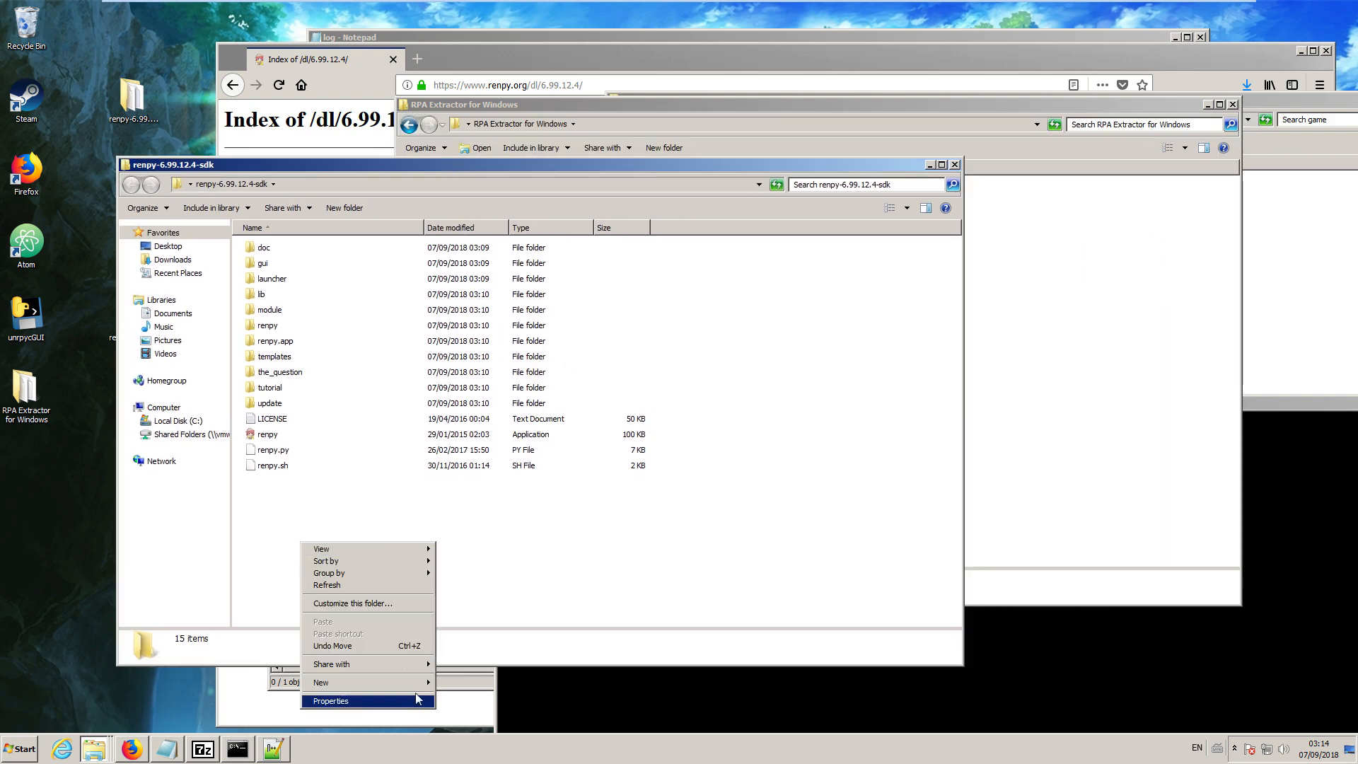
mouse_move(423, 683)
click(469, 587)
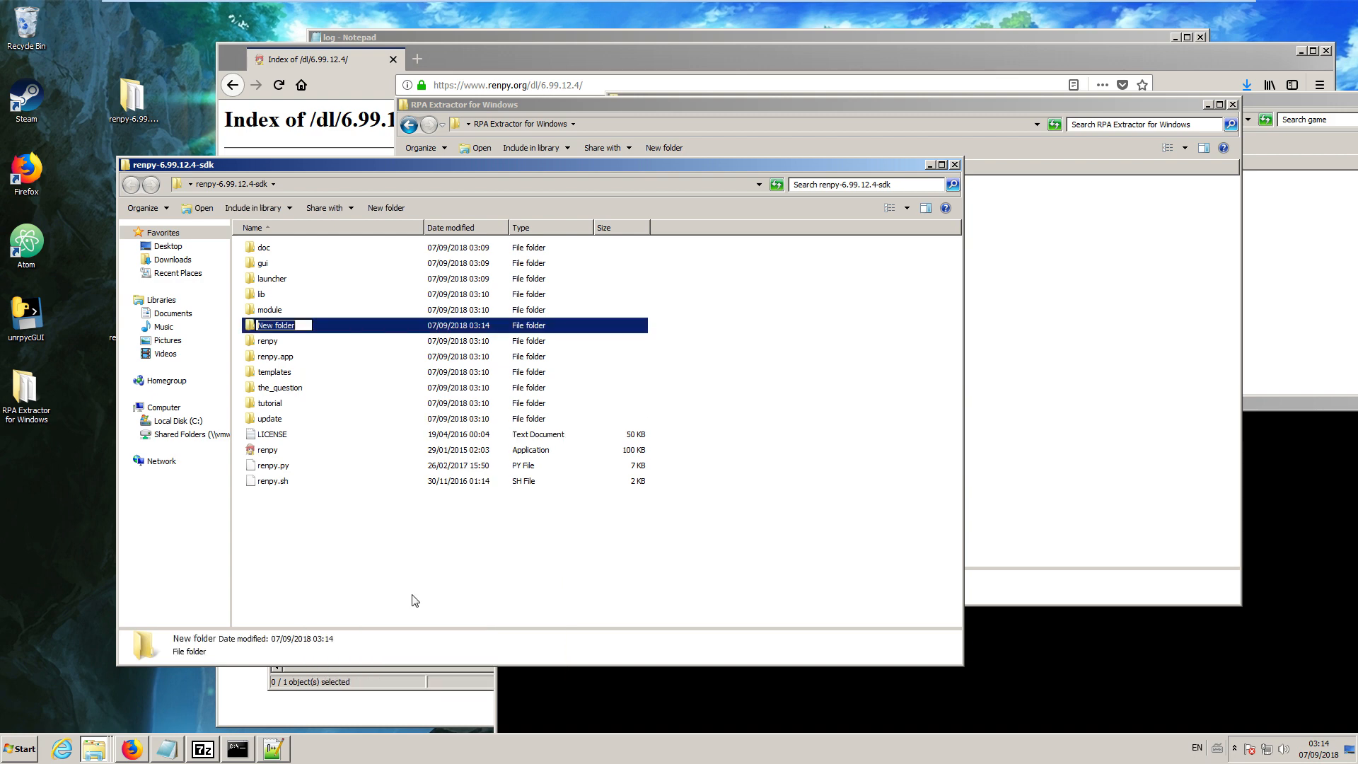
text(DDLC)
key(Return)
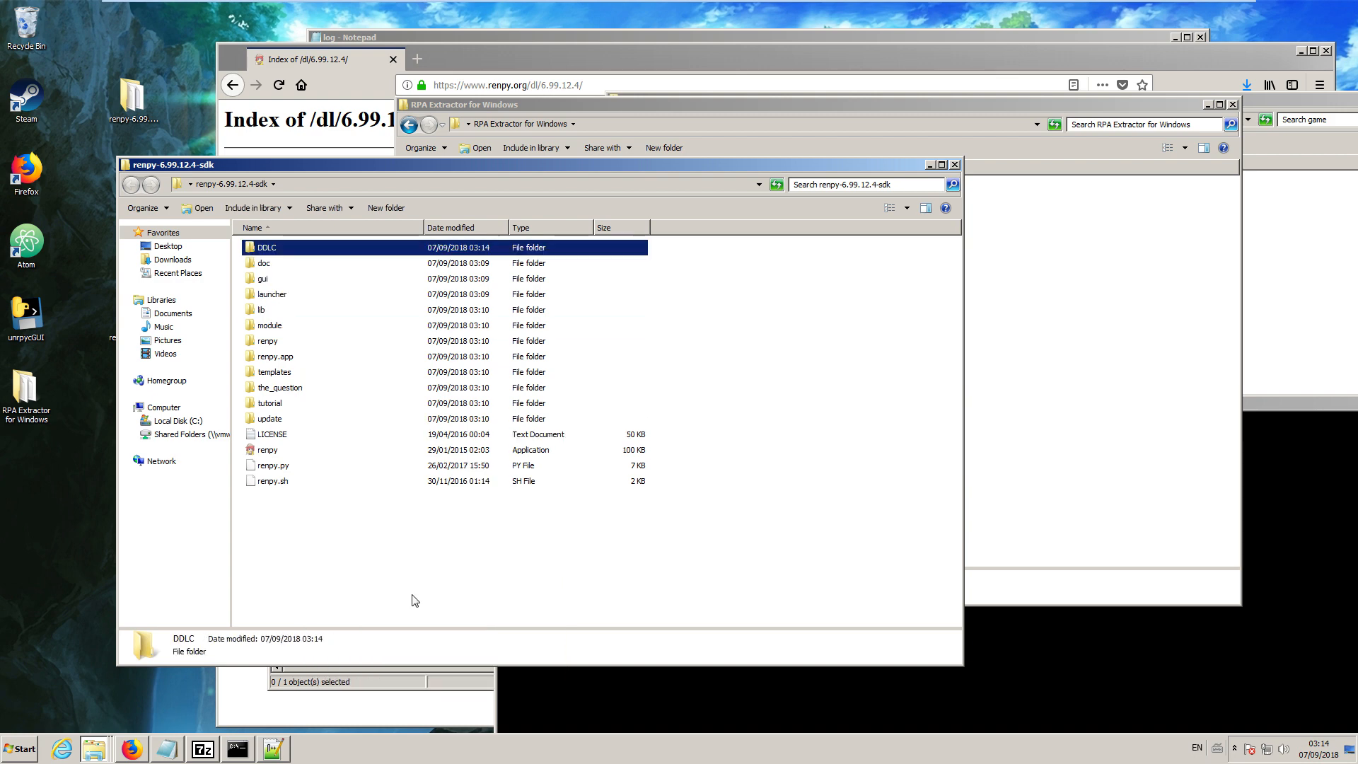
Create a folder named game inside the DDLC folder and open it.
key(Return)
right_click(353, 393)
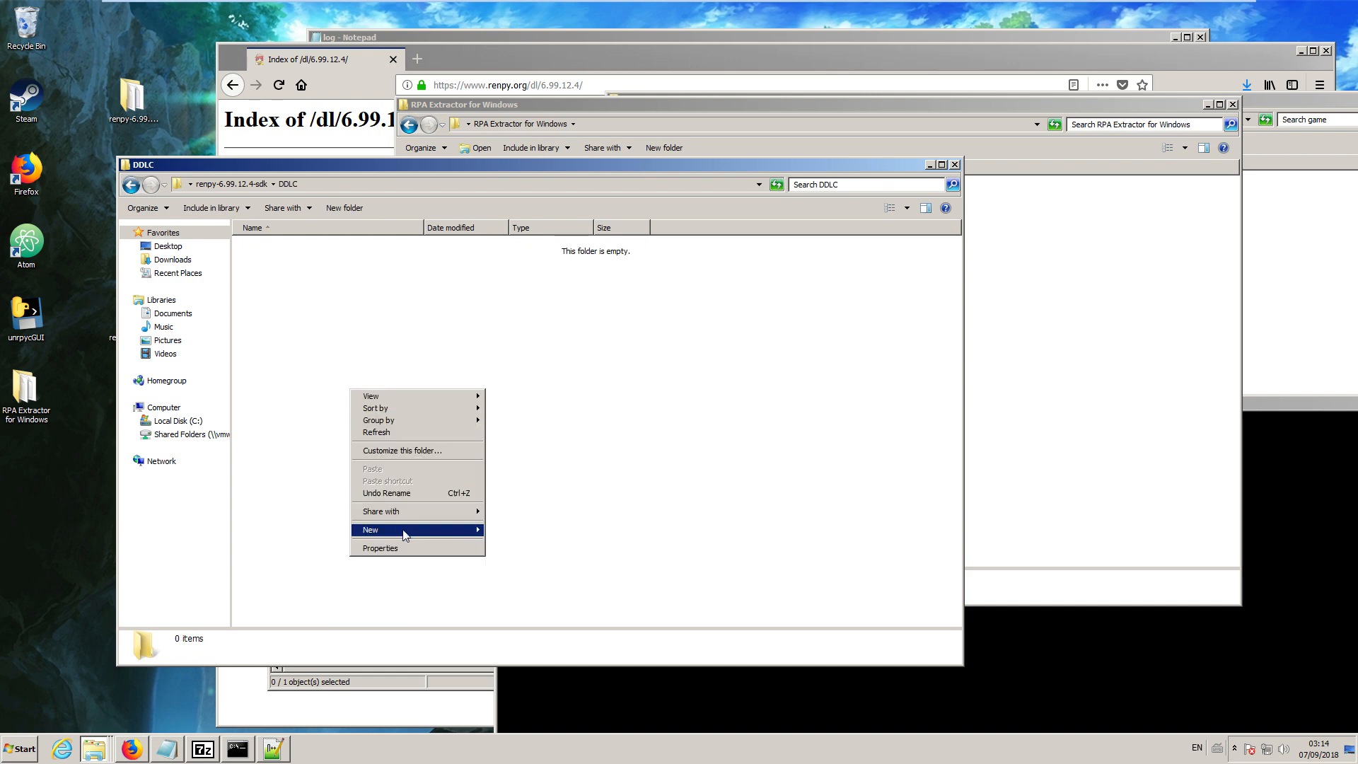
mouse_move(411, 534)
click(540, 534)
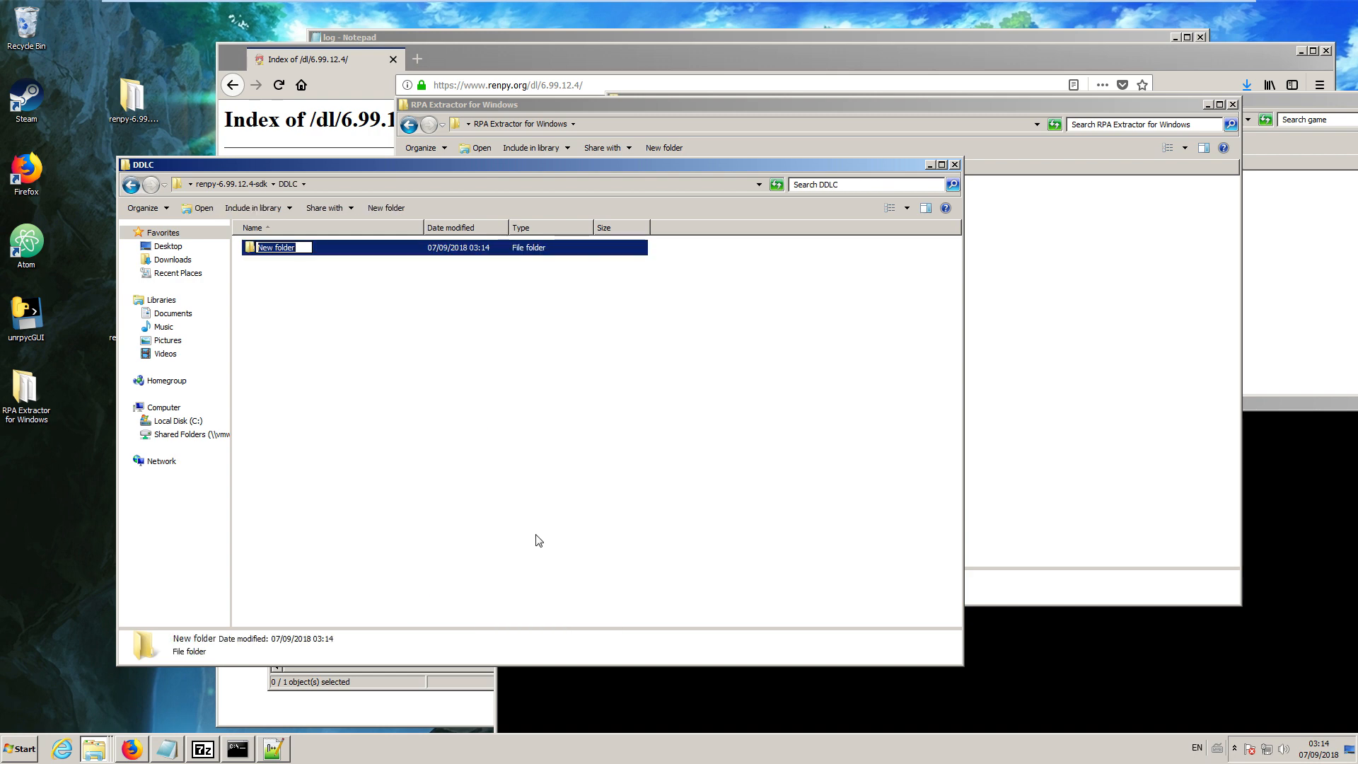
text(game)
key(Return)
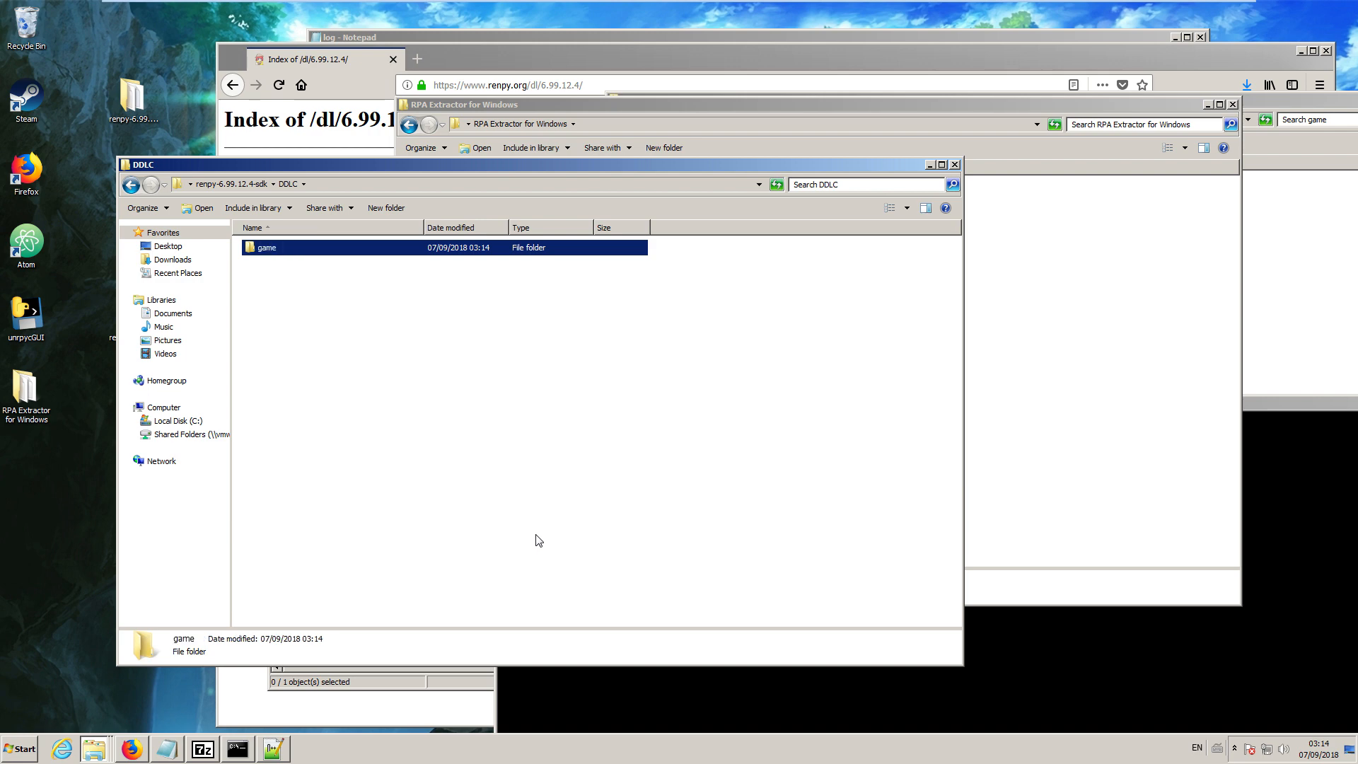
key(Return)
Move the bgm, gui and sfx folders from the extracted audio folder into DDLC's game folder, clearing the original game folder window away.
click(1015, 300)
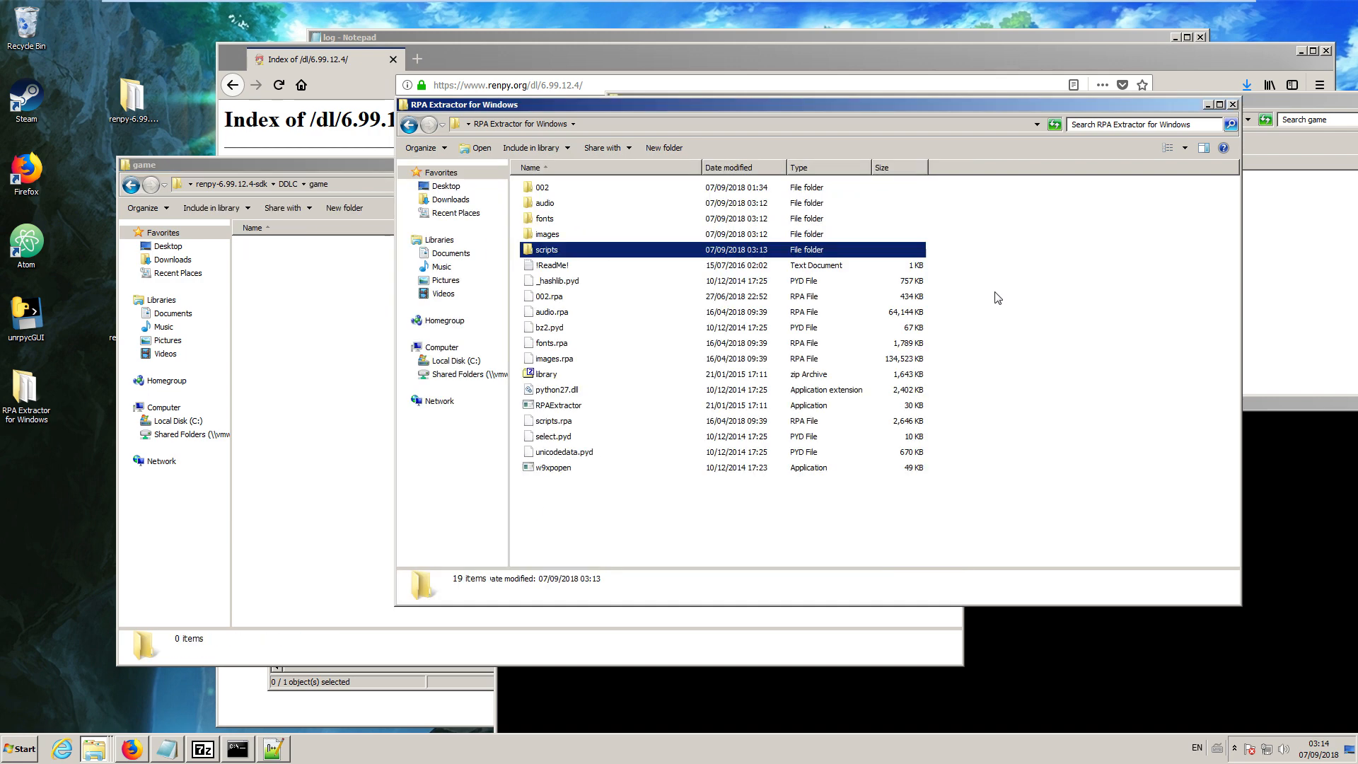
double_click(575, 202)
drag(729, 104, 995, 104)
drag(825, 308, 503, 306)
click(952, 96)
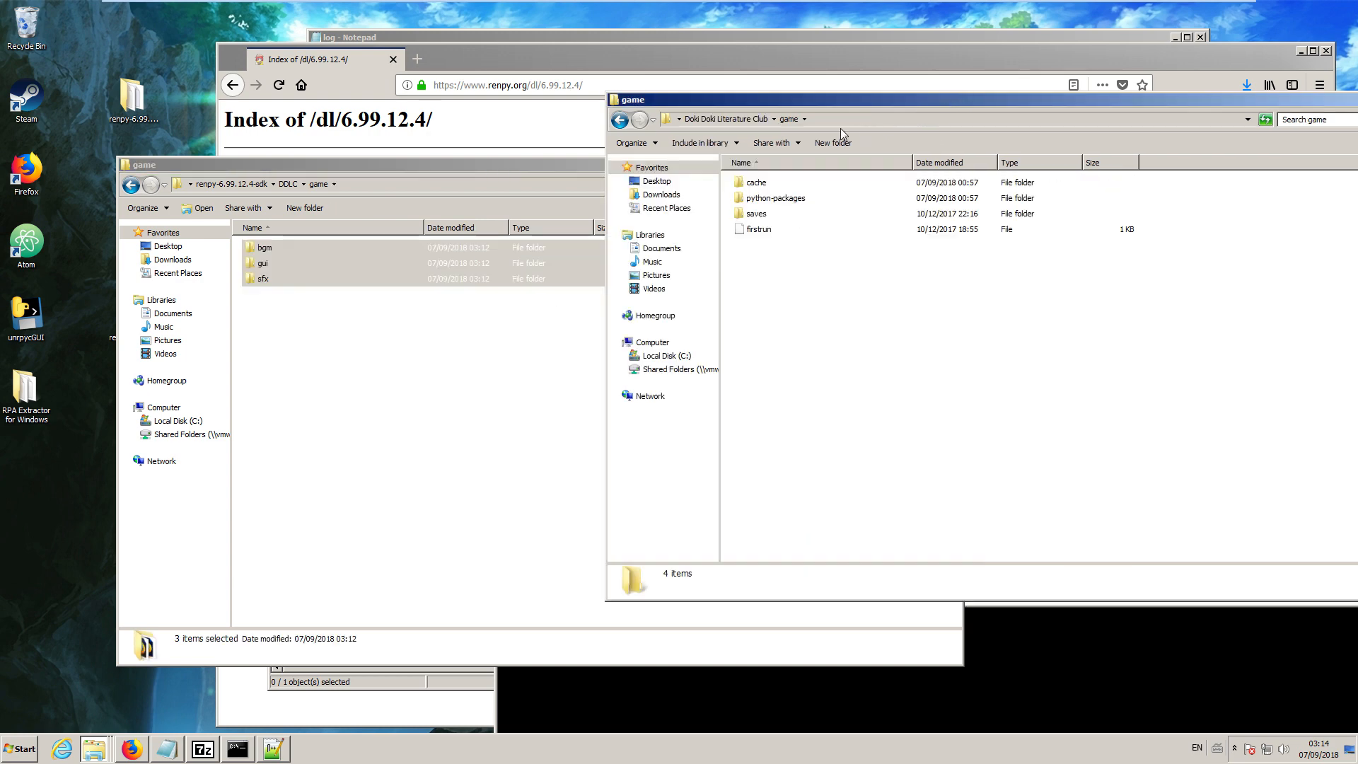
drag(734, 106, 572, 495)
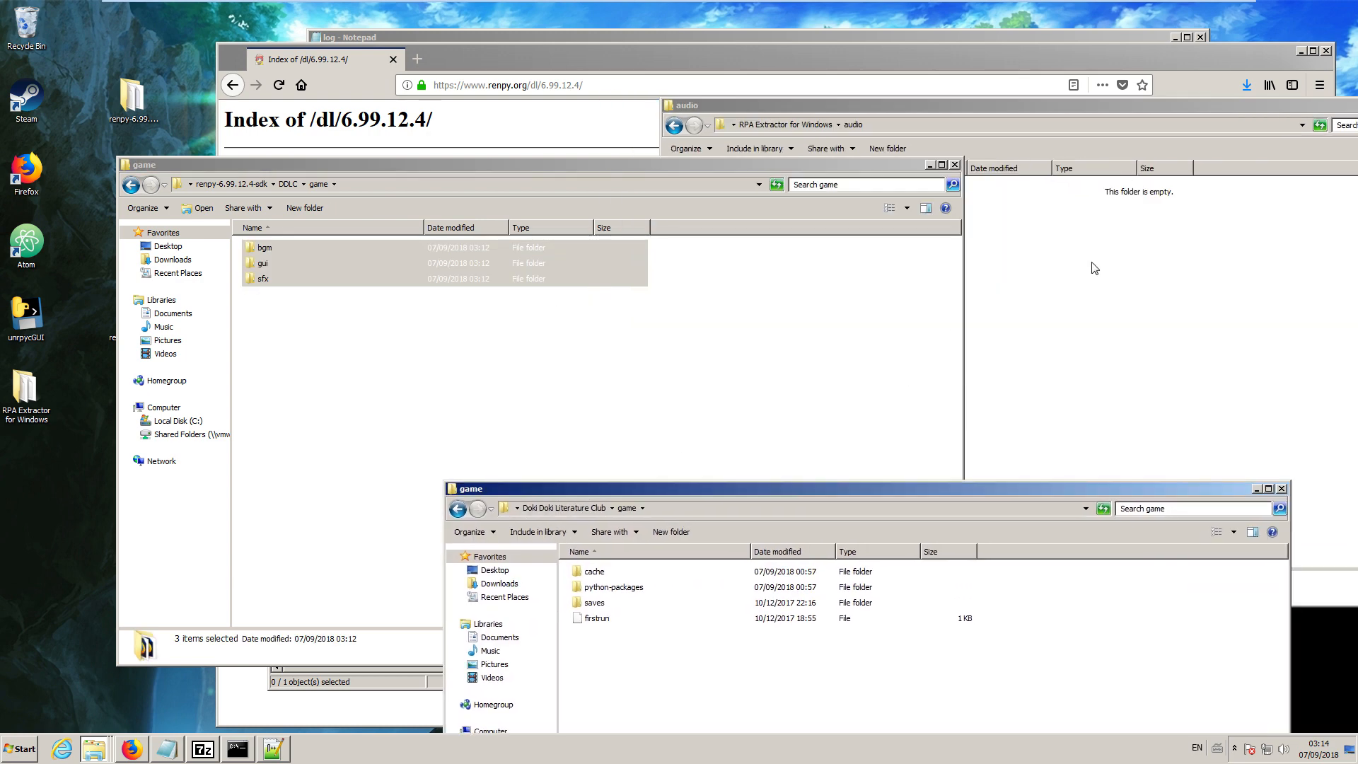
Move the gui folder from the extracted fonts folder into DDLC's game folder, merging it with the existing gui folder.
click(821, 130)
click(820, 129)
double_click(815, 221)
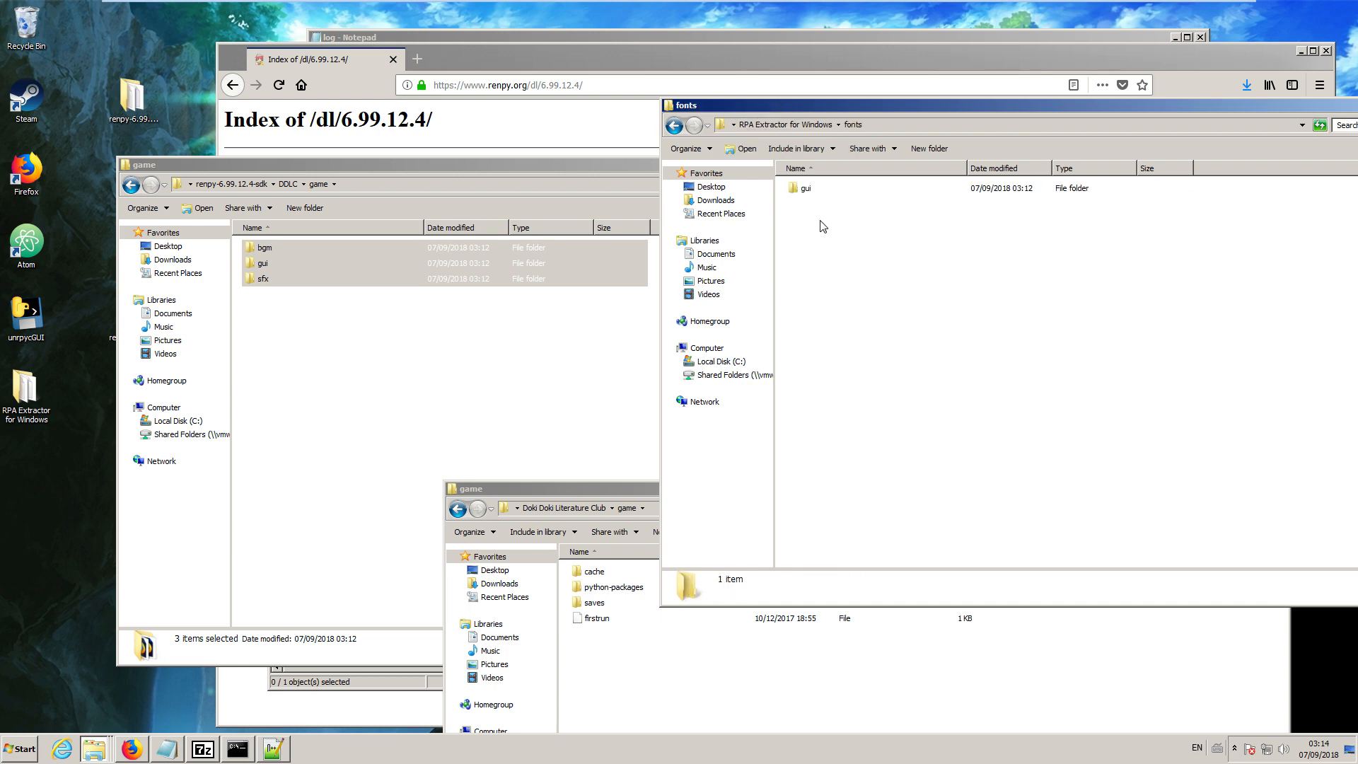
click(805, 189)
drag(364, 382, 364, 383)
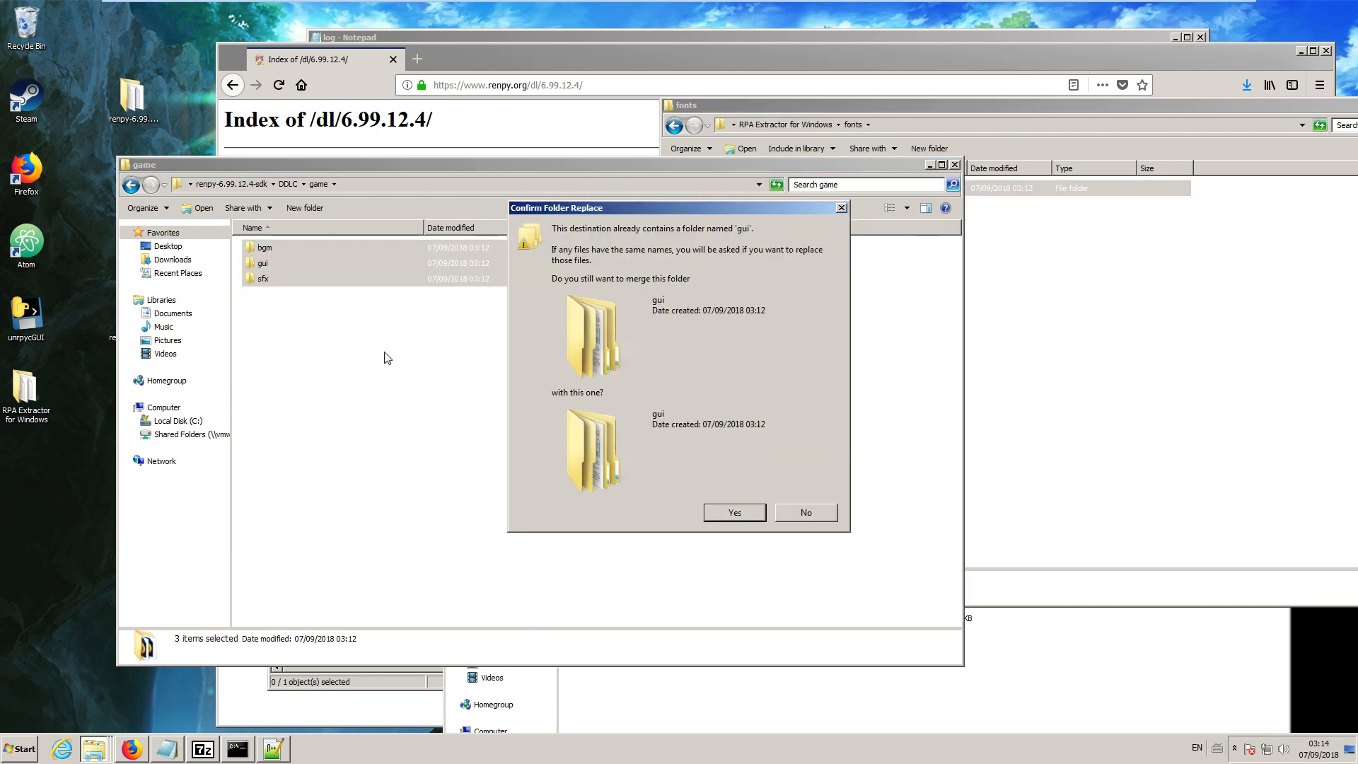
click(736, 511)
Move gui, images and the hxppy thxughts picture from the extracted images folder into DDLC's game folder, merging the gui folders.
click(1016, 291)
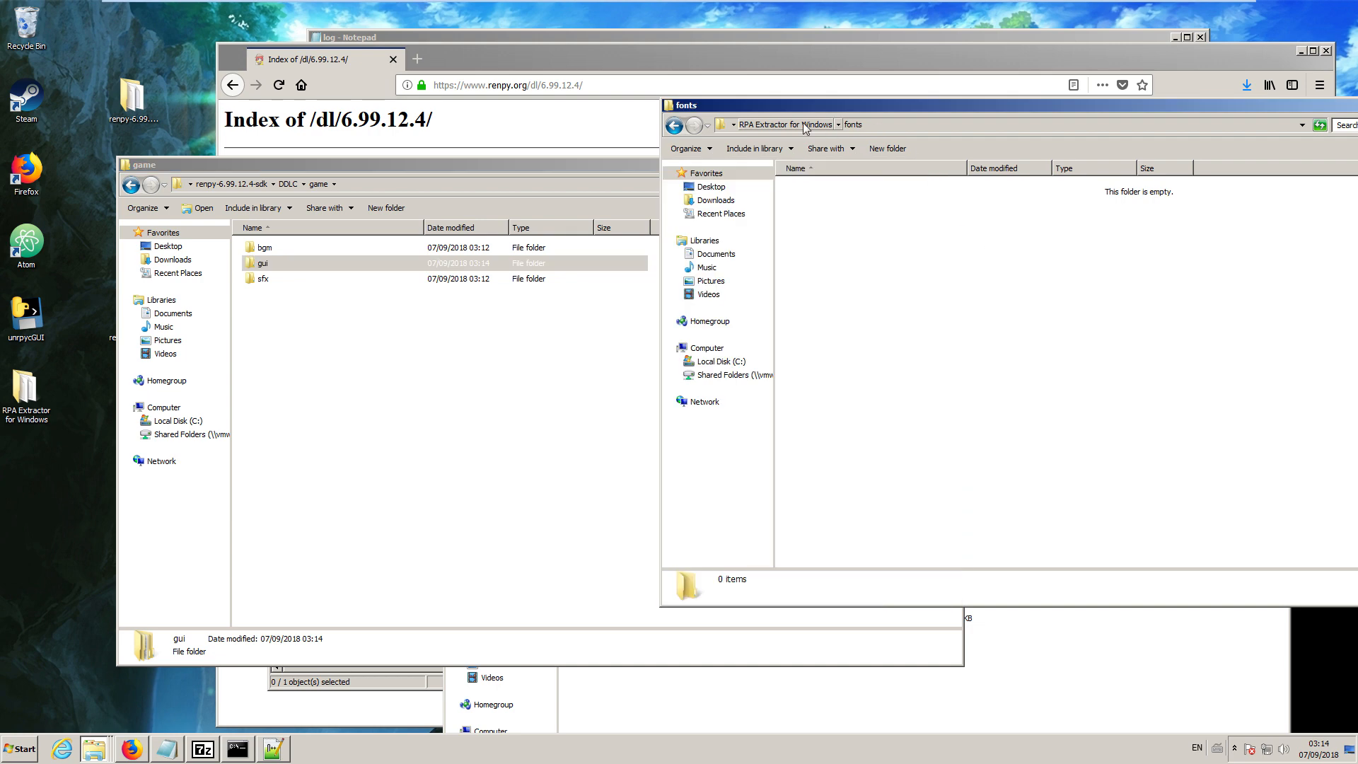
click(805, 127)
double_click(817, 234)
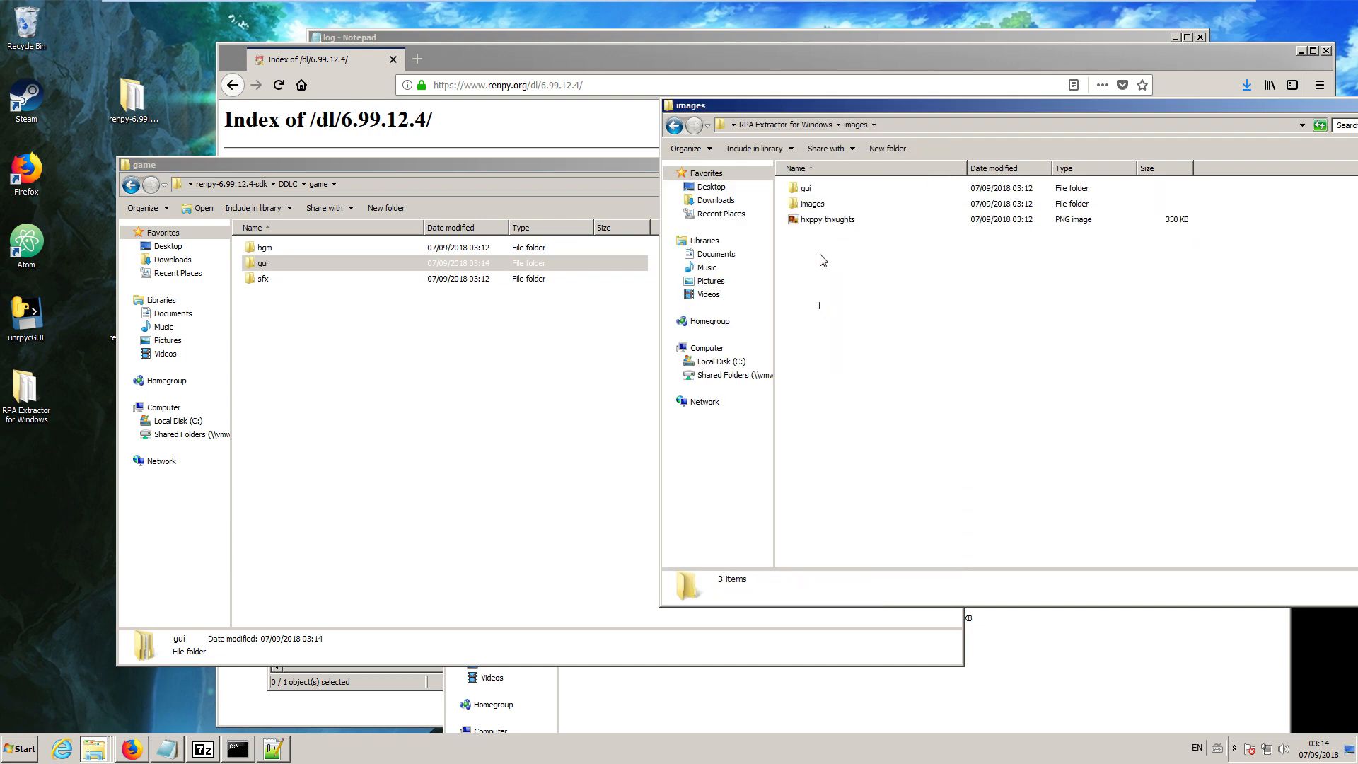
drag(818, 309, 448, 394)
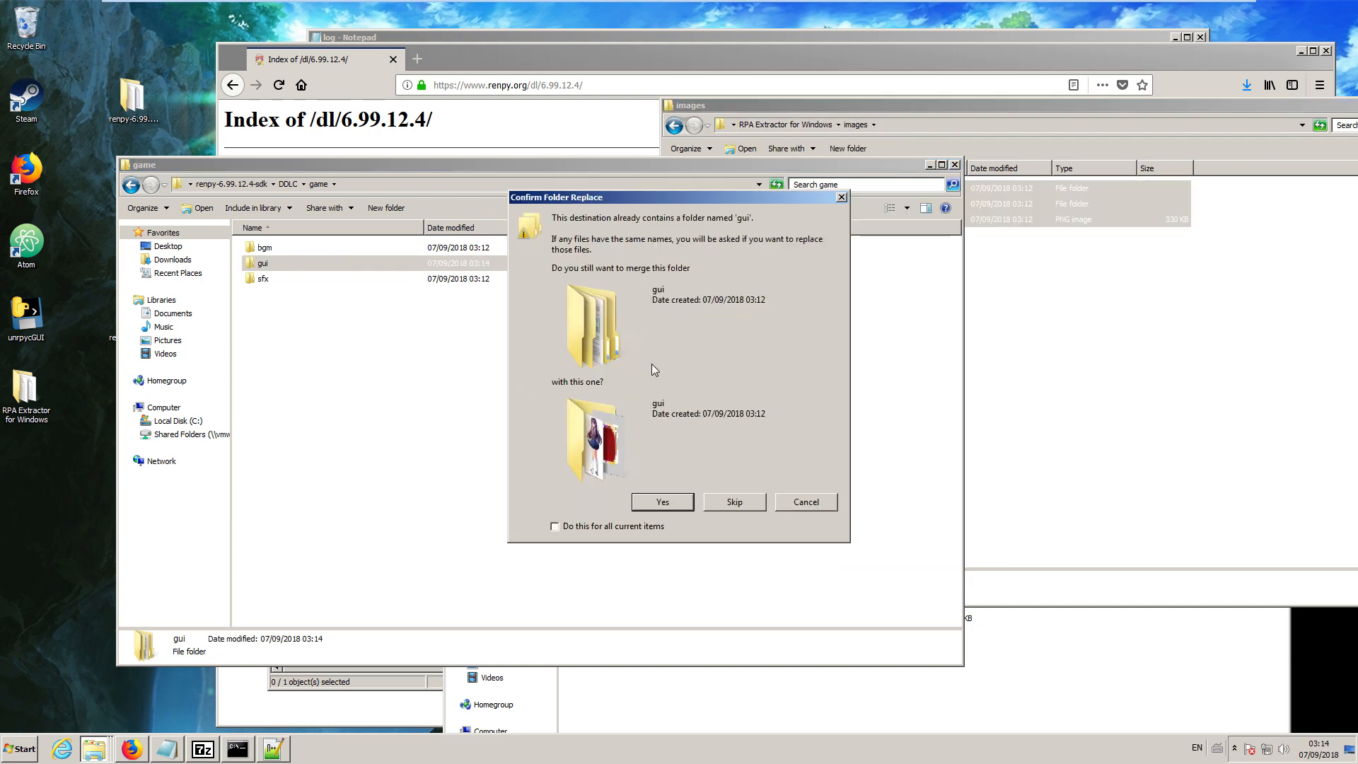
click(674, 501)
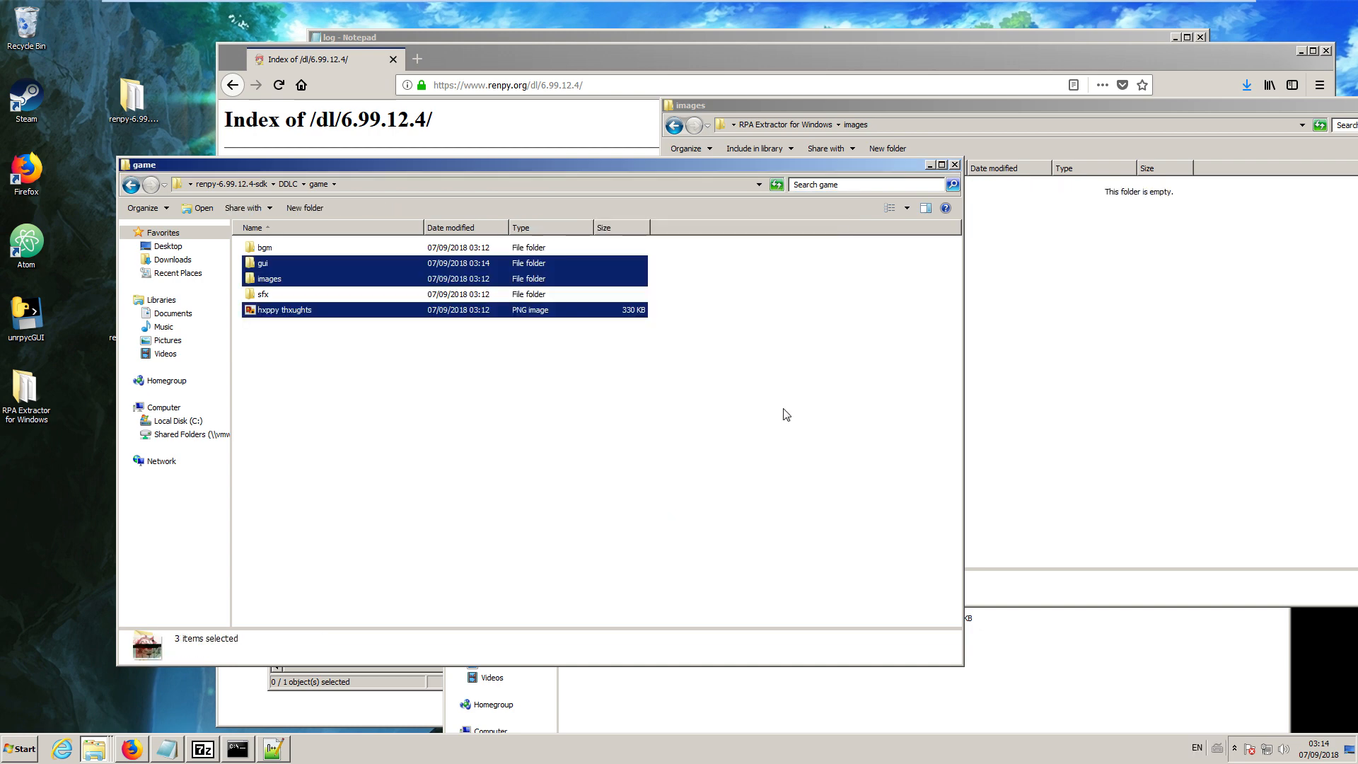
Move all files from the extracted scripts folder into DDLC's game folder, and bring up the list of open folder windows.
click(1087, 304)
click(785, 124)
double_click(827, 251)
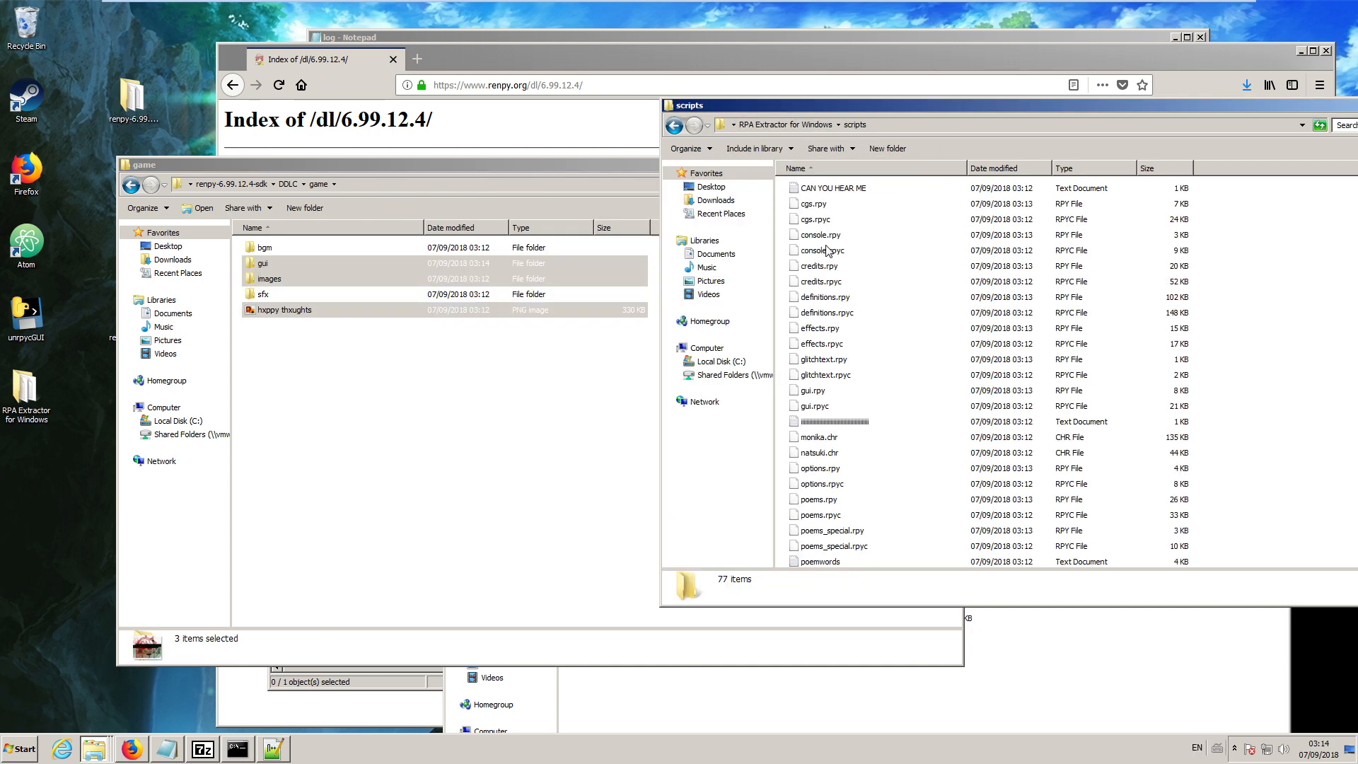
key(ctrl+a)
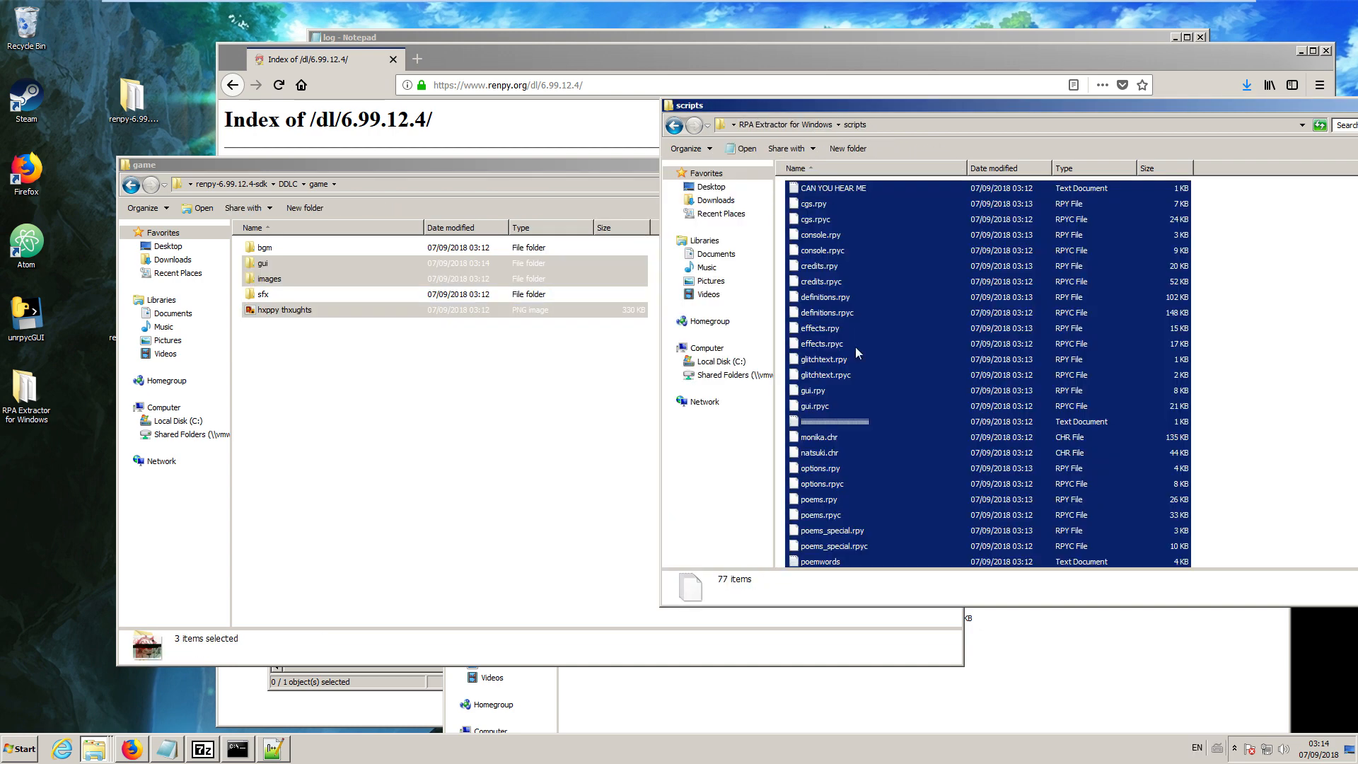
drag(855, 350, 589, 401)
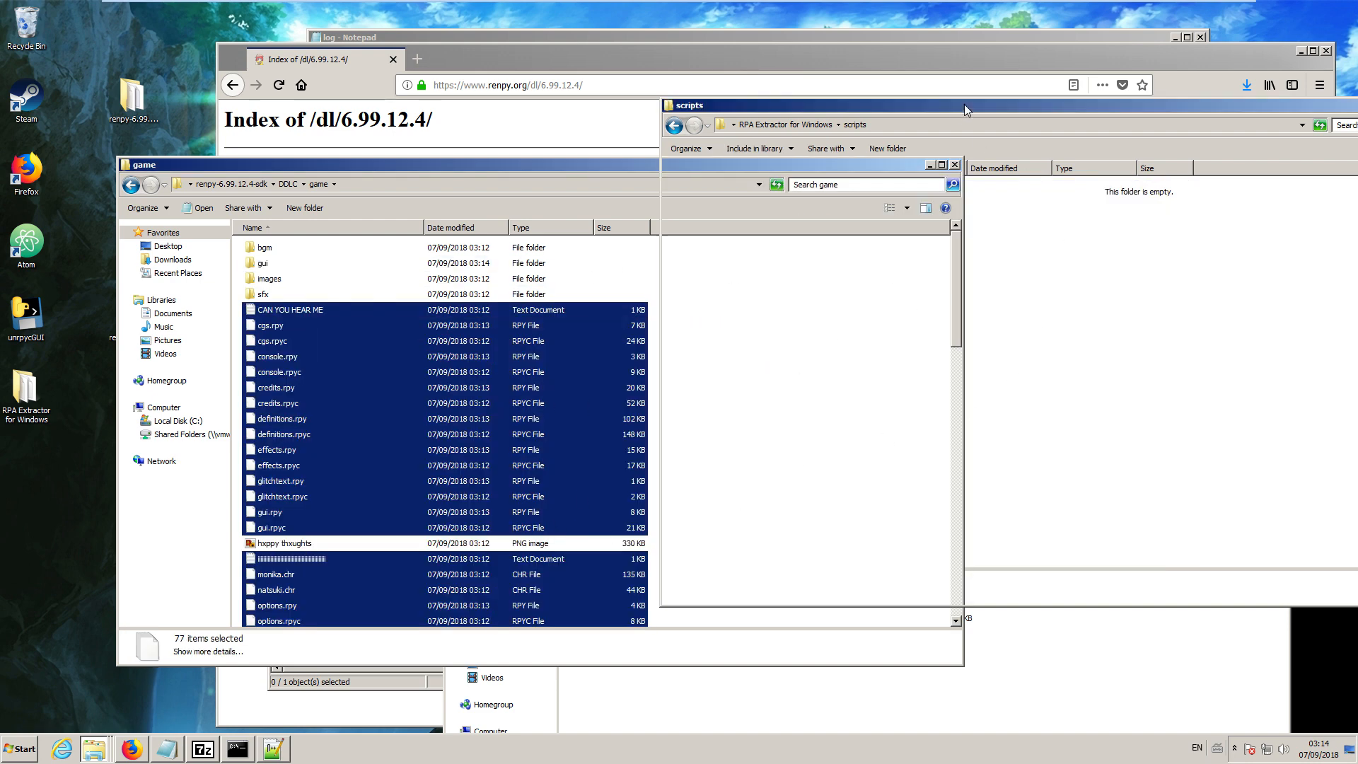
drag(965, 104, 1083, 130)
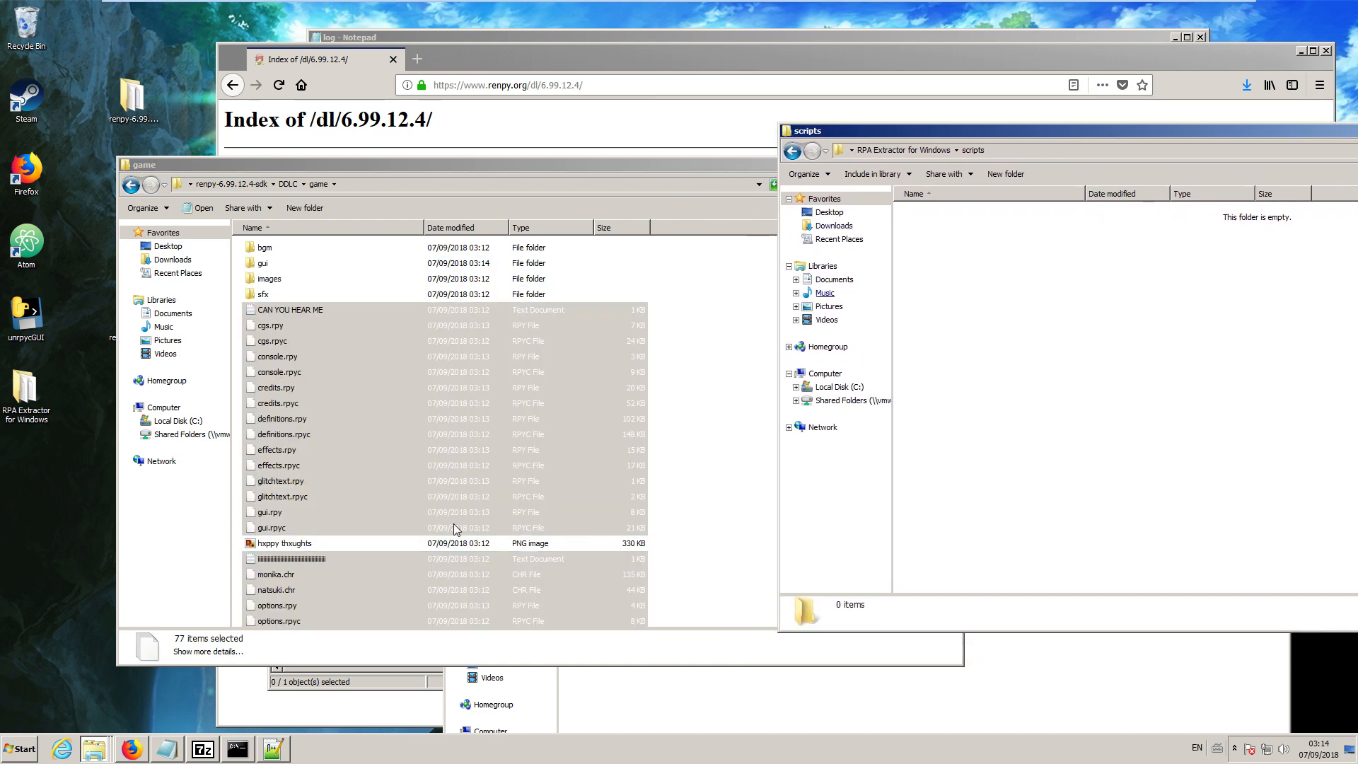
click(95, 750)
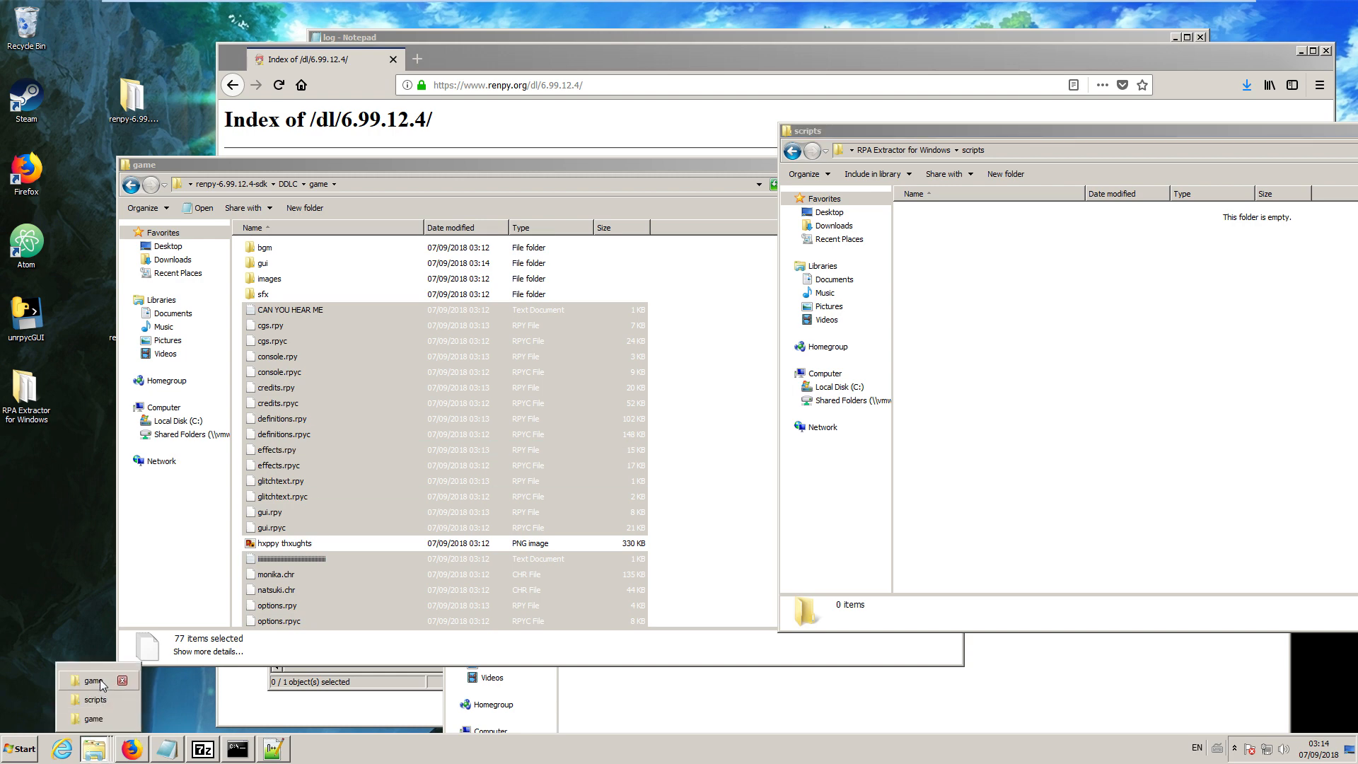
Bring up the original Doki Doki Literature Club game folder and place it beside the DDLC project's game folder.
click(86, 721)
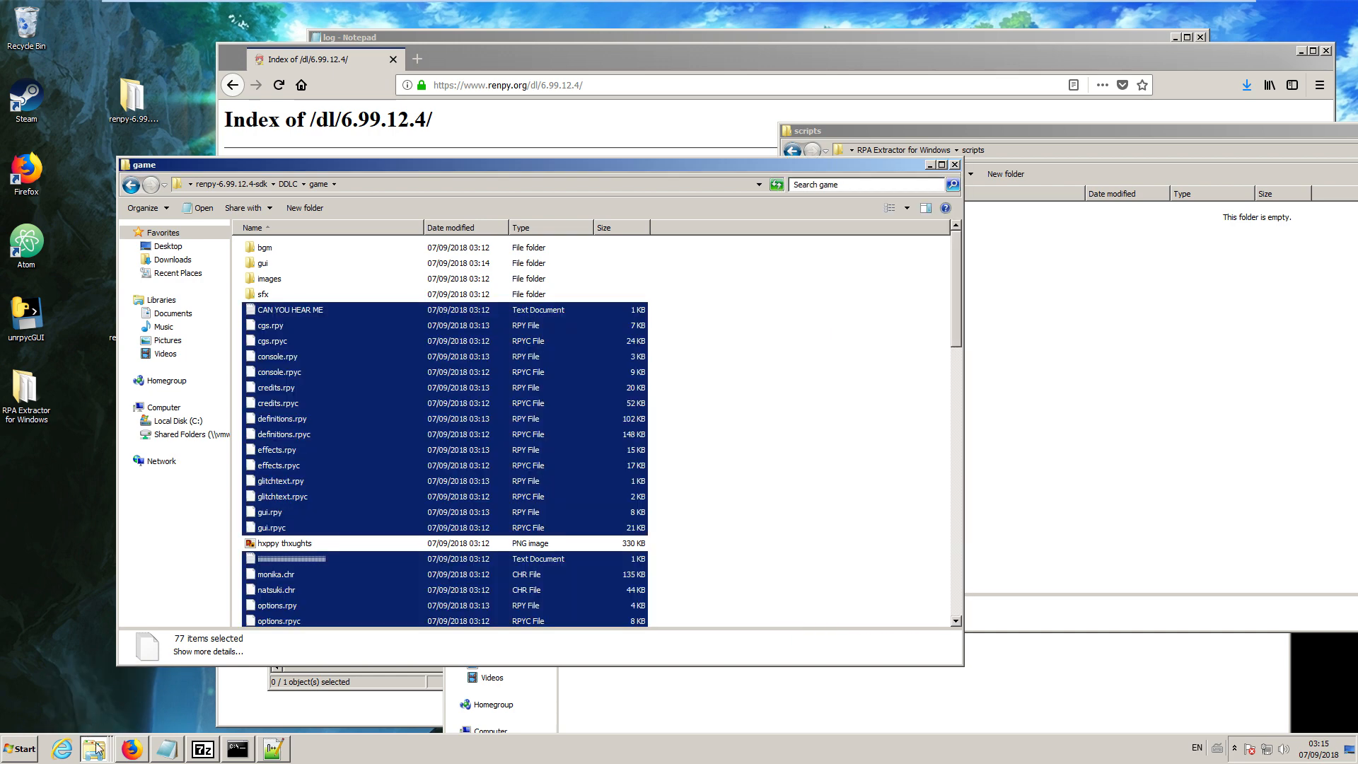
click(94, 750)
click(96, 684)
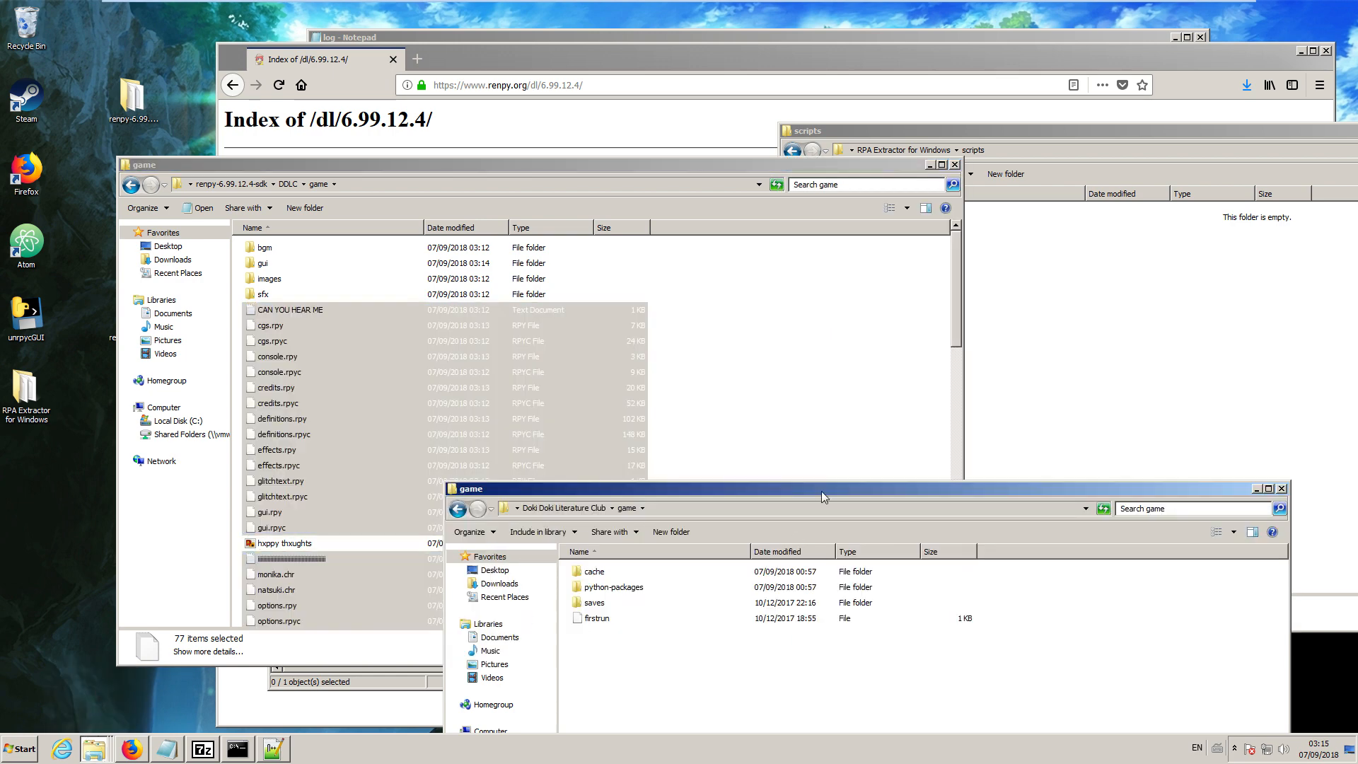
drag(747, 490, 926, 154)
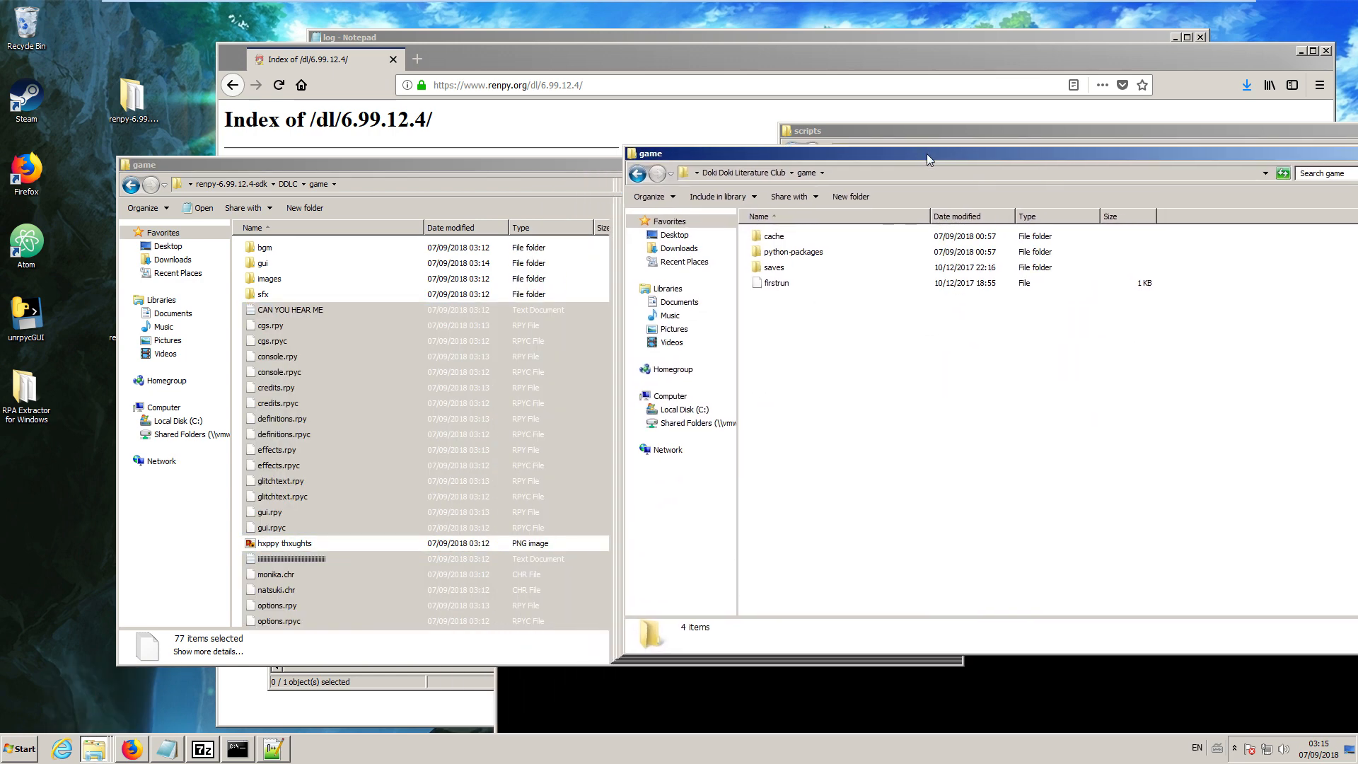
Look inside the original game's python-packages folder and return to the game folder.
click(788, 287)
click(807, 255)
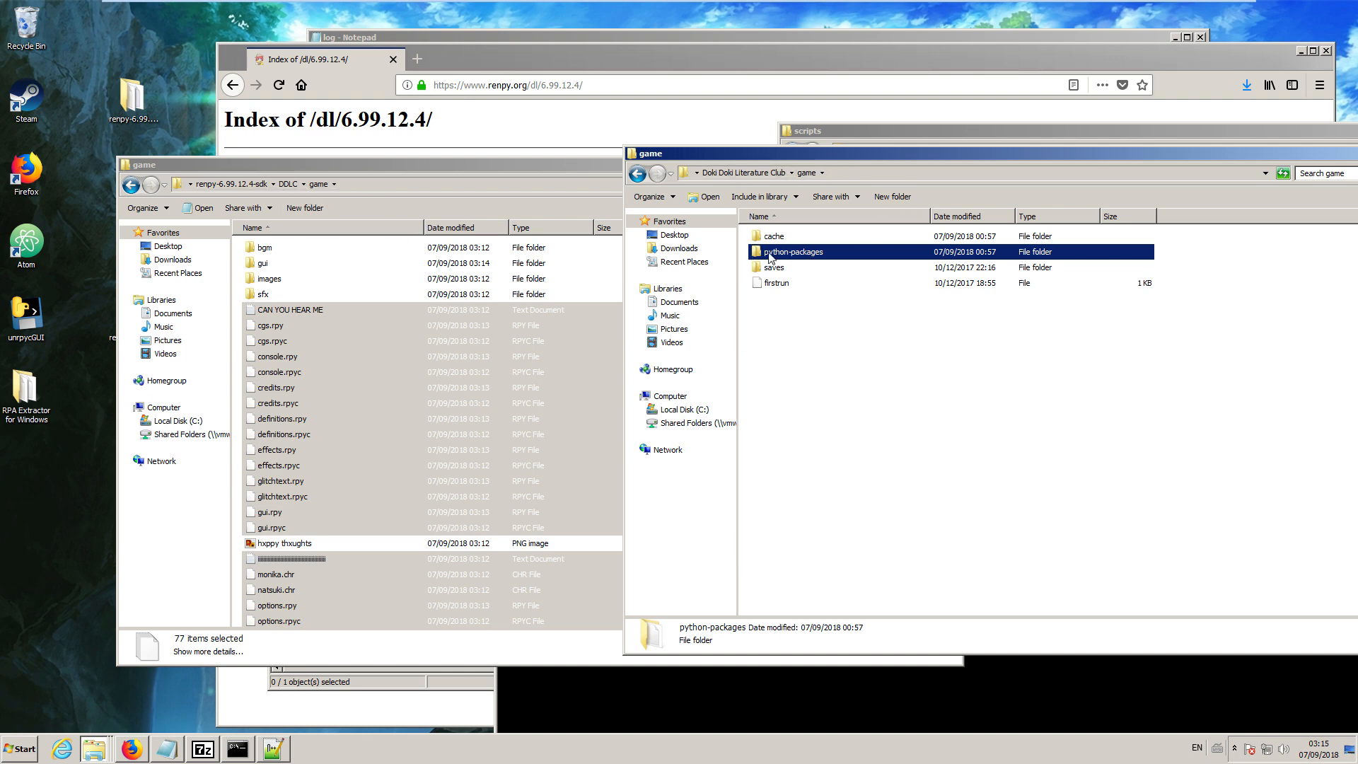
double_click(795, 253)
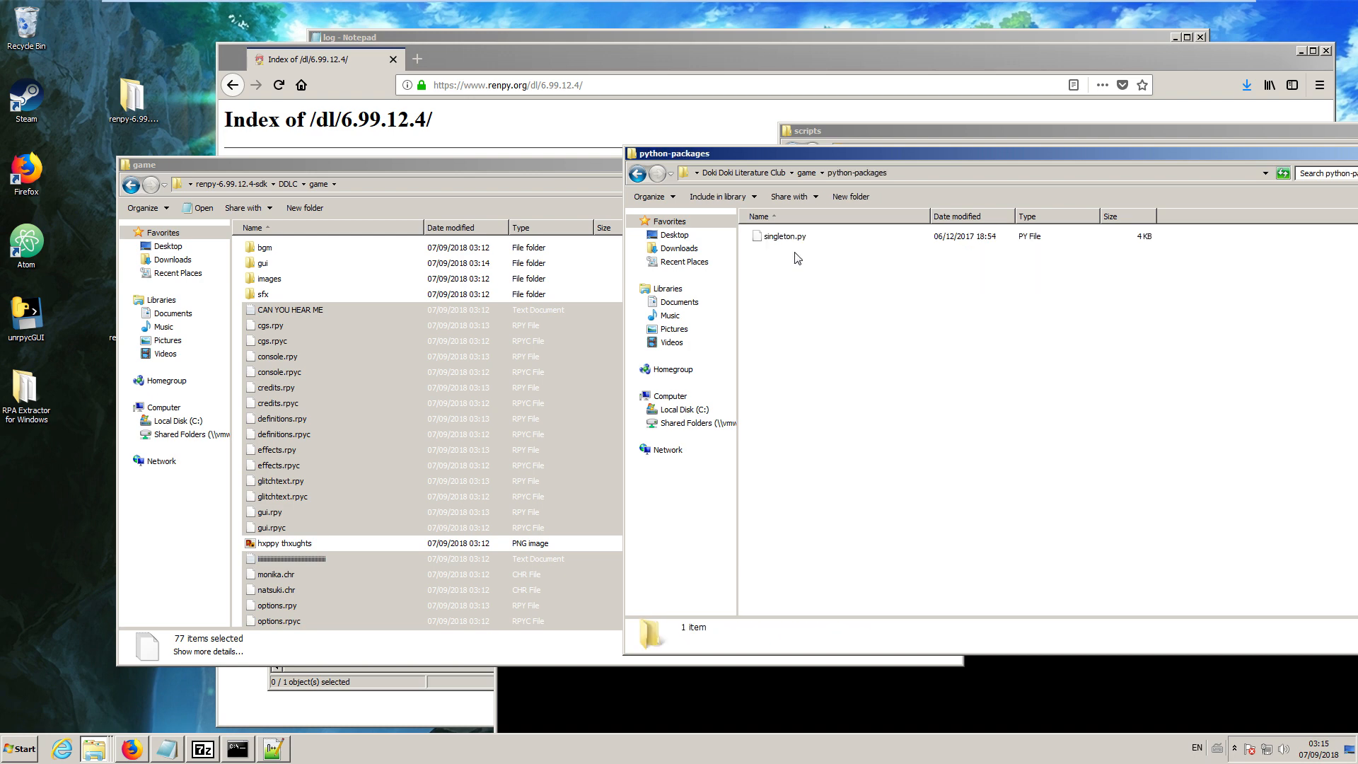
click(637, 173)
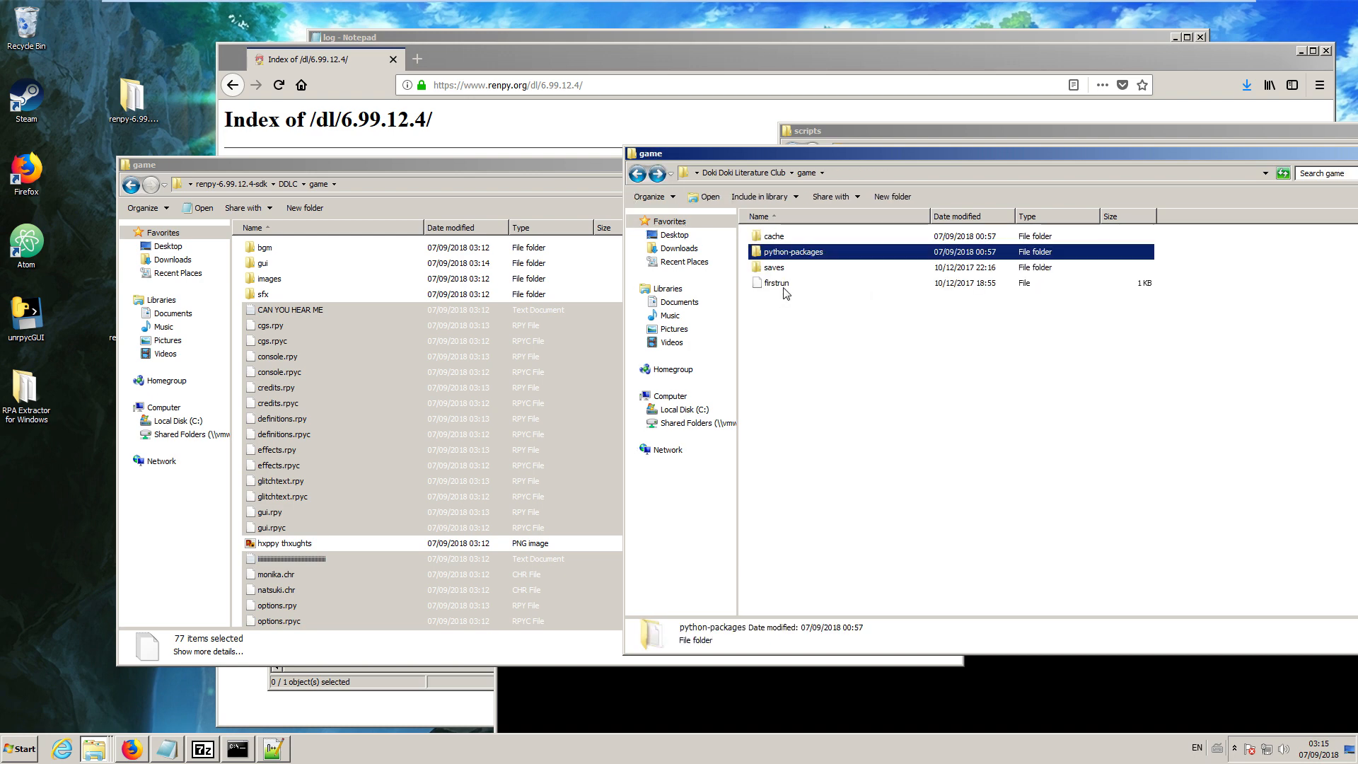
Copy the python-packages folder and the firstrun file from the original game folder into the DDLC project's game folder.
click(790, 287)
ctrl+click(793, 254)
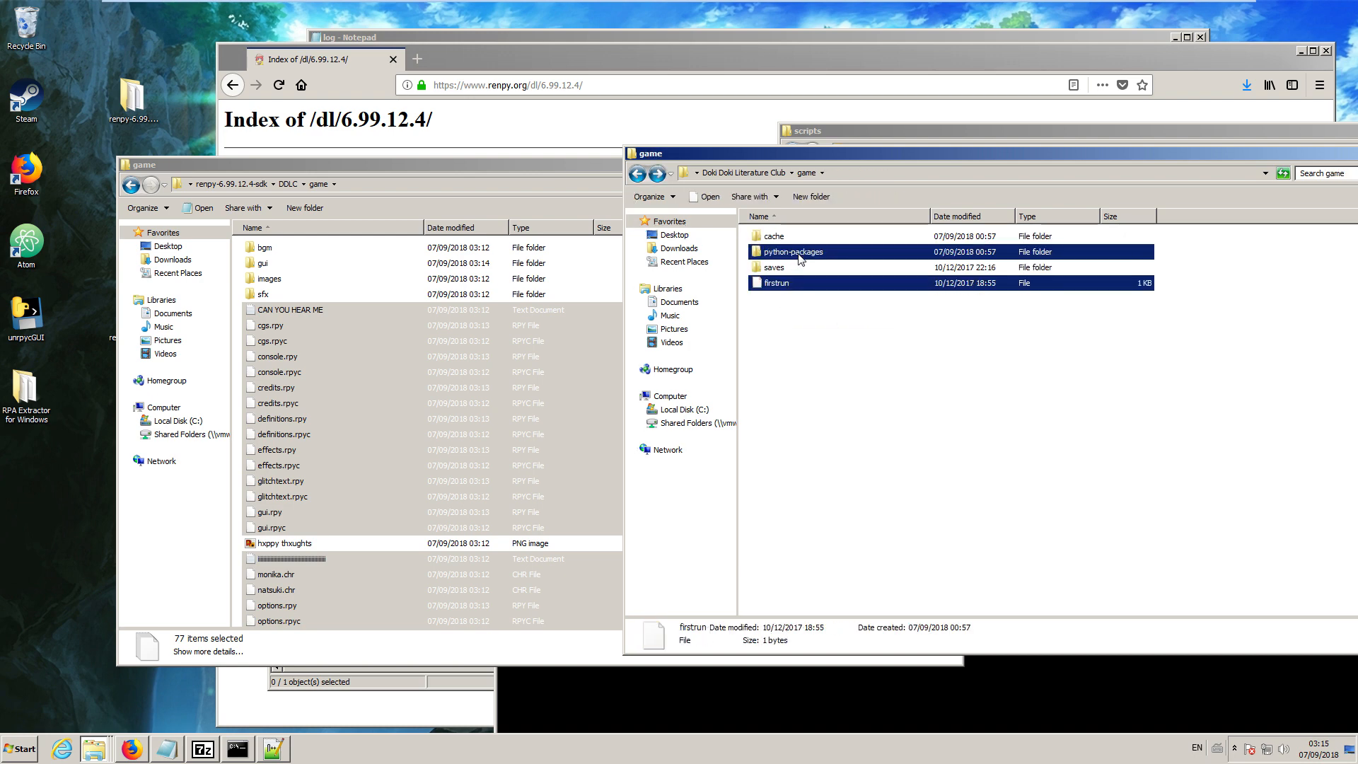
right_click(799, 255)
click(821, 365)
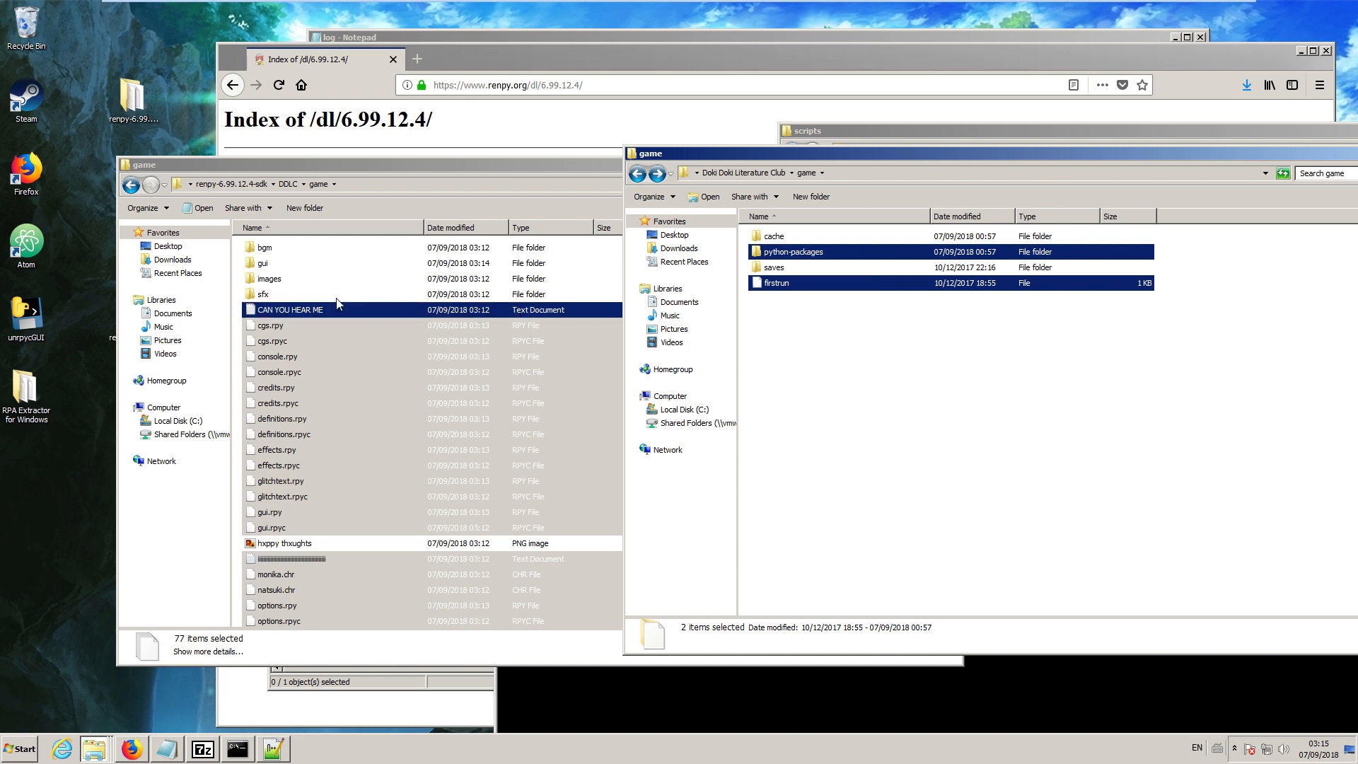
drag(425, 165, 342, 130)
click(637, 317)
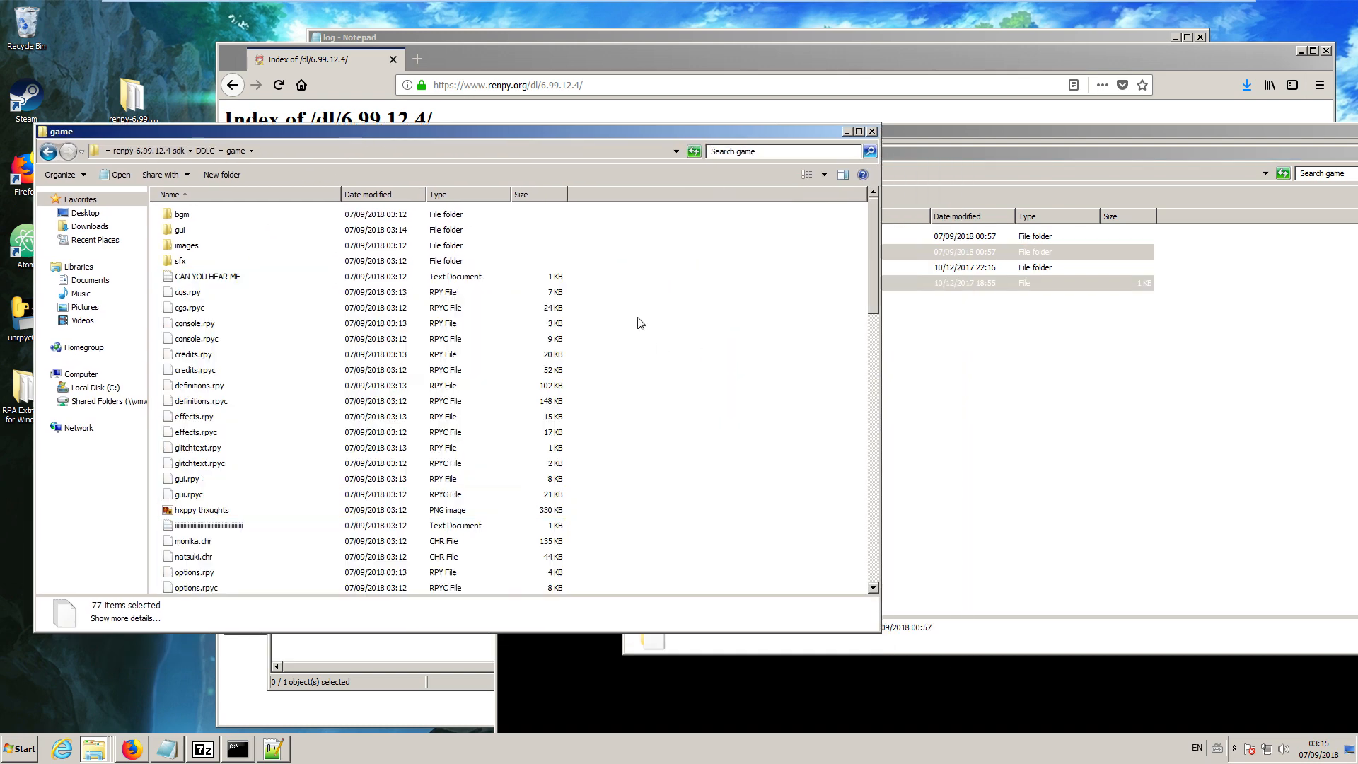
right_click(677, 299)
click(720, 375)
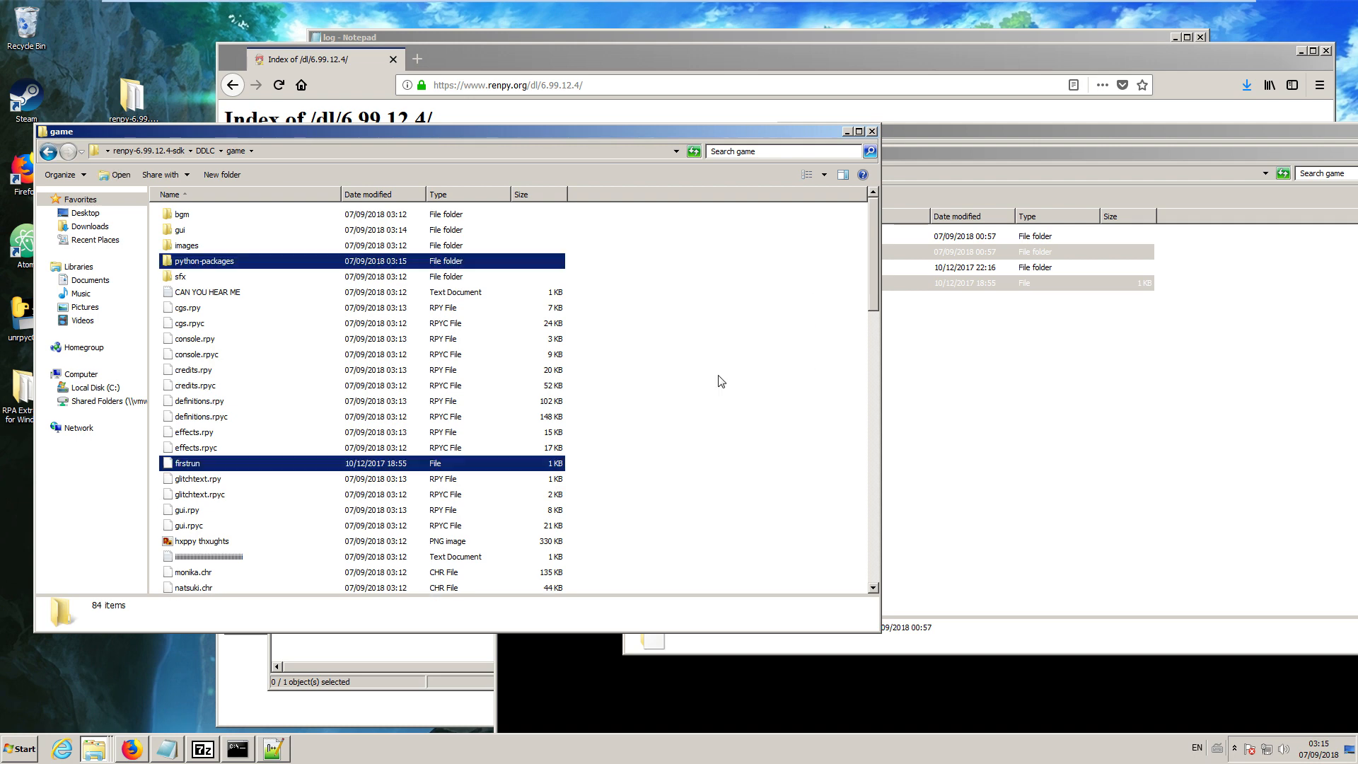
Start renpy from the renpy-6.99.12.4-sdk folder and test-run the DDLC project, closing the game window after the check.
click(205, 150)
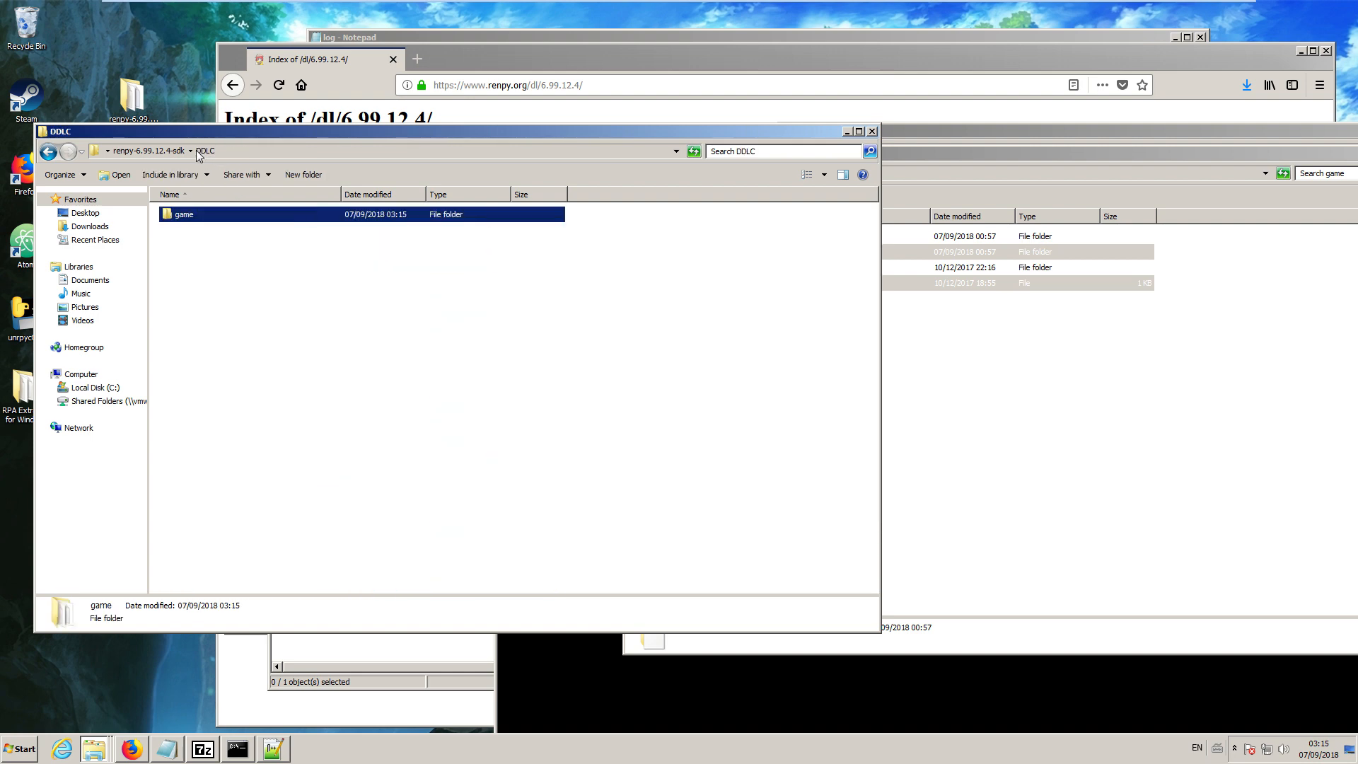
click(149, 151)
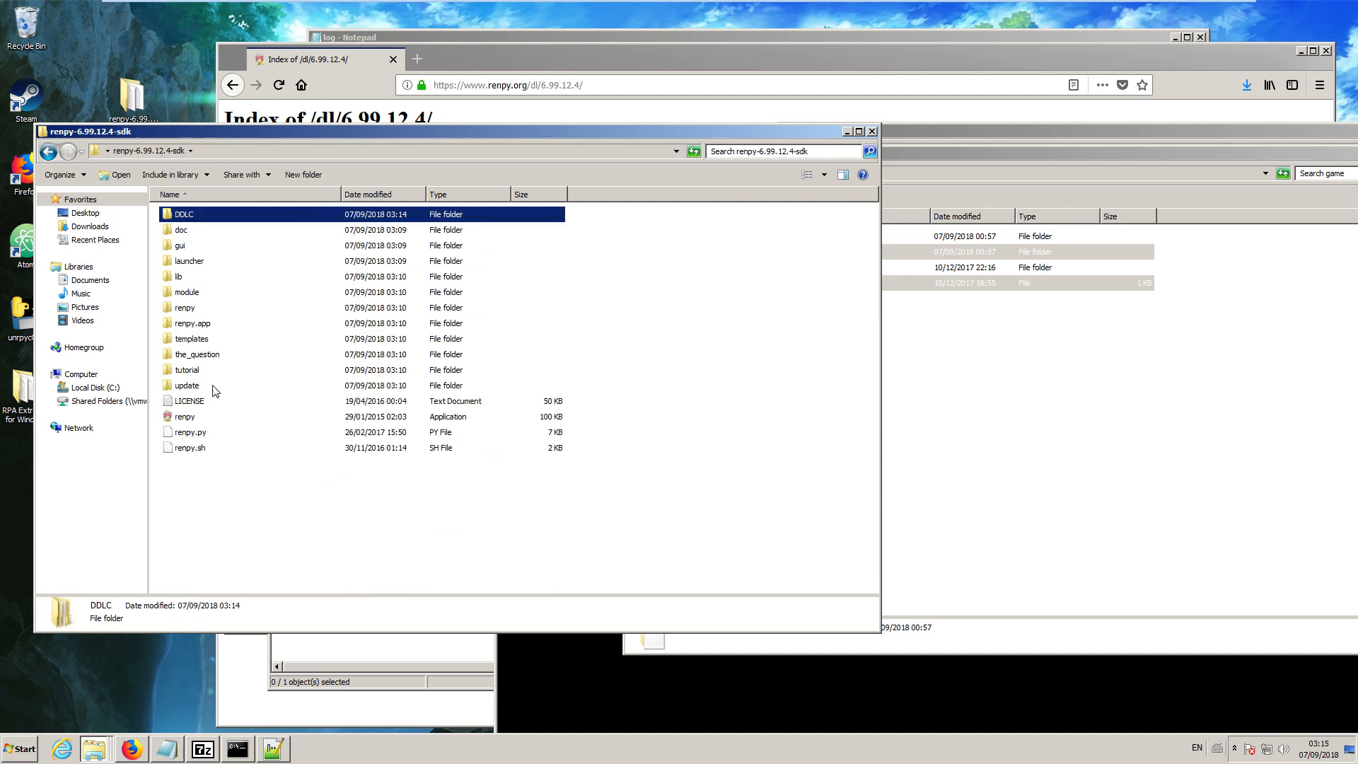
double_click(197, 422)
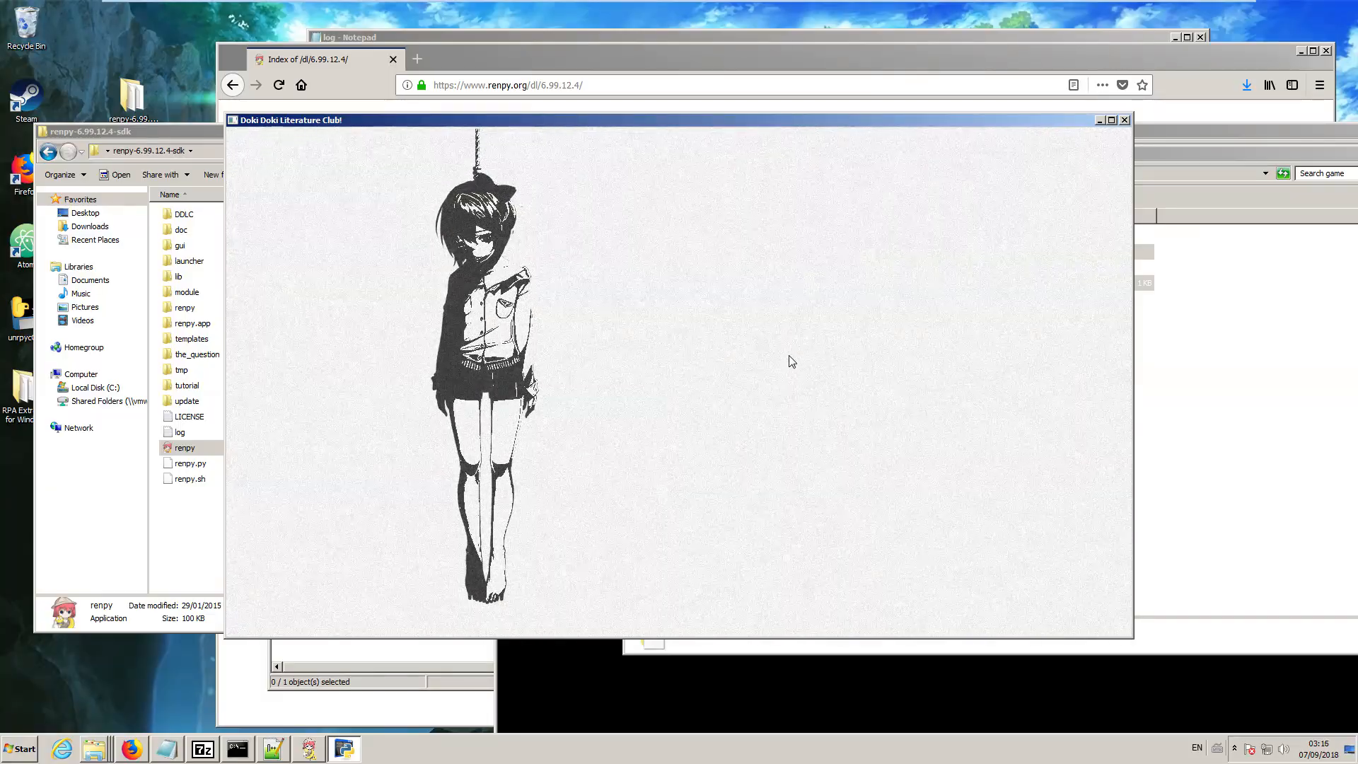
click(1126, 120)
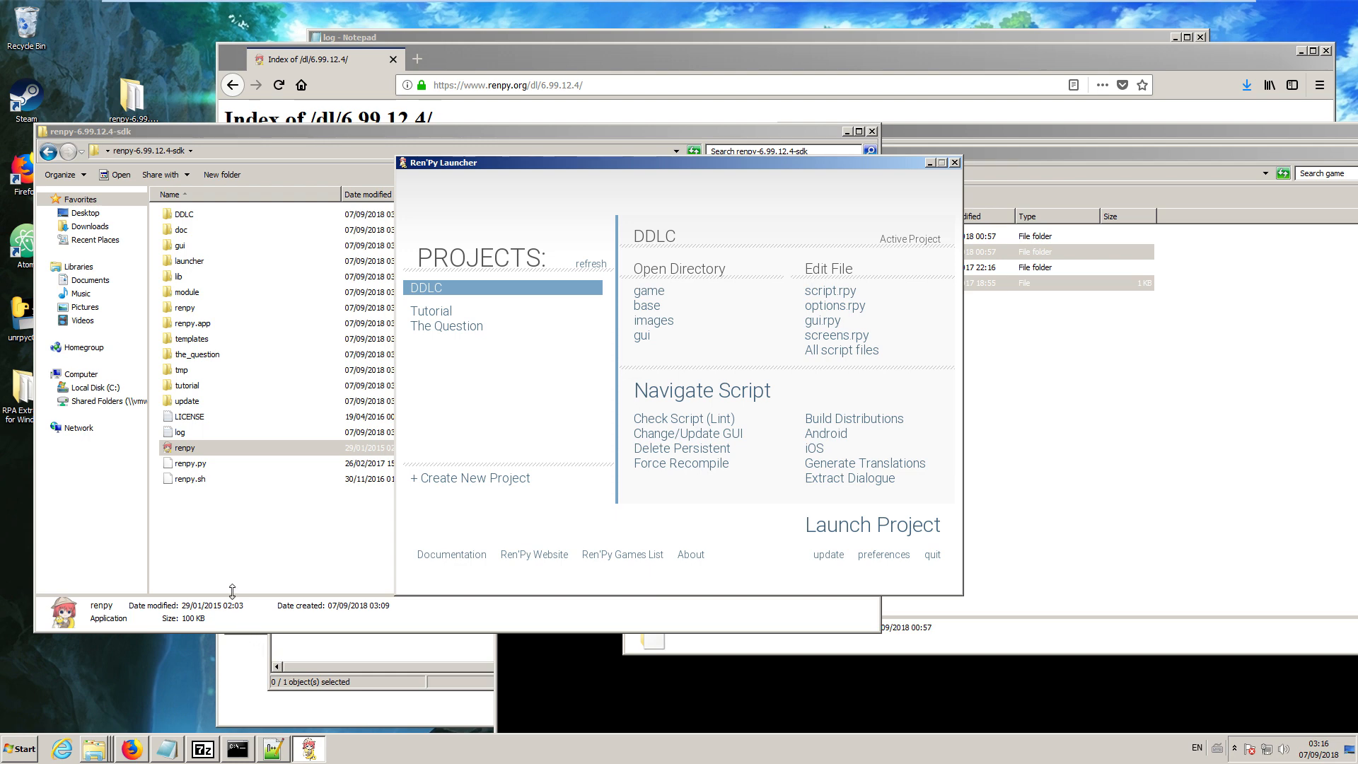
Open the SDK's DDLC project folder and show the original Doki Doki Literature Club root folder beside it.
double_click(184, 215)
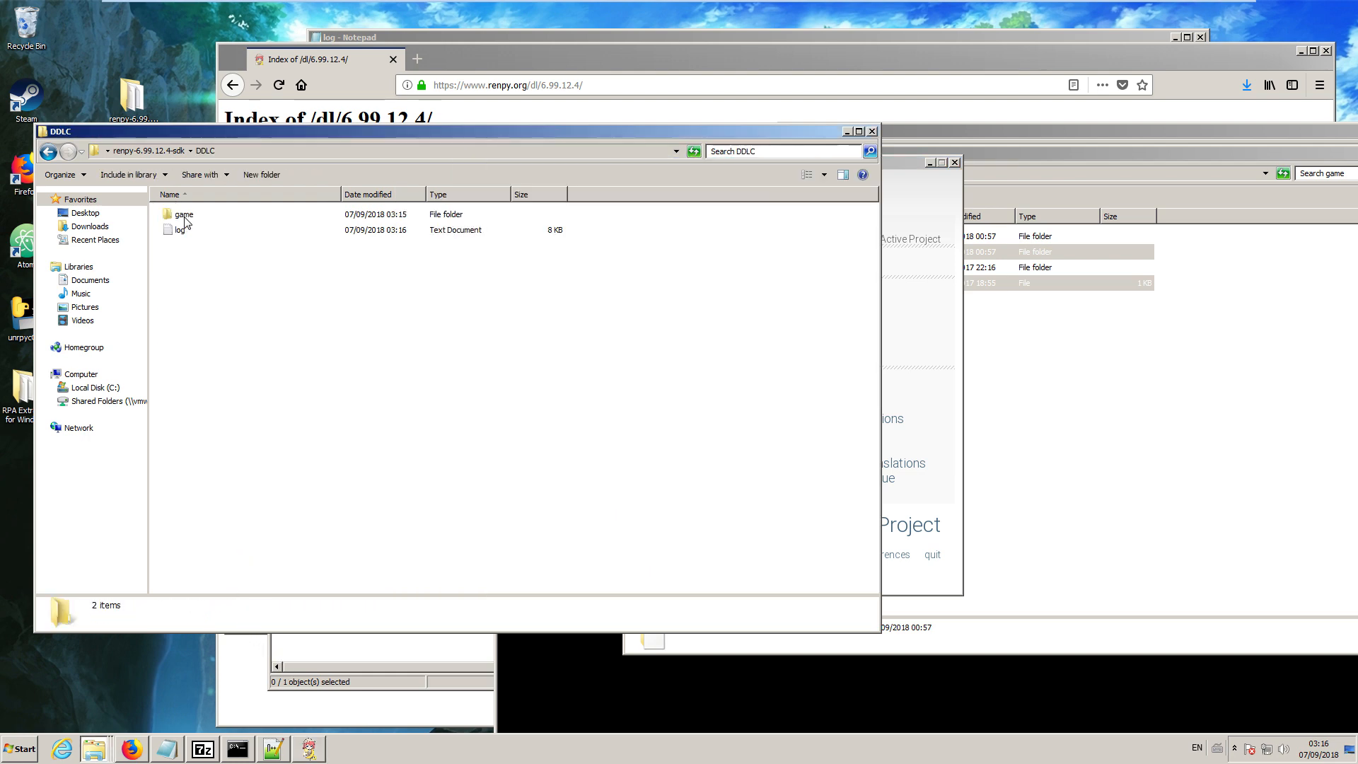
click(1101, 440)
click(749, 172)
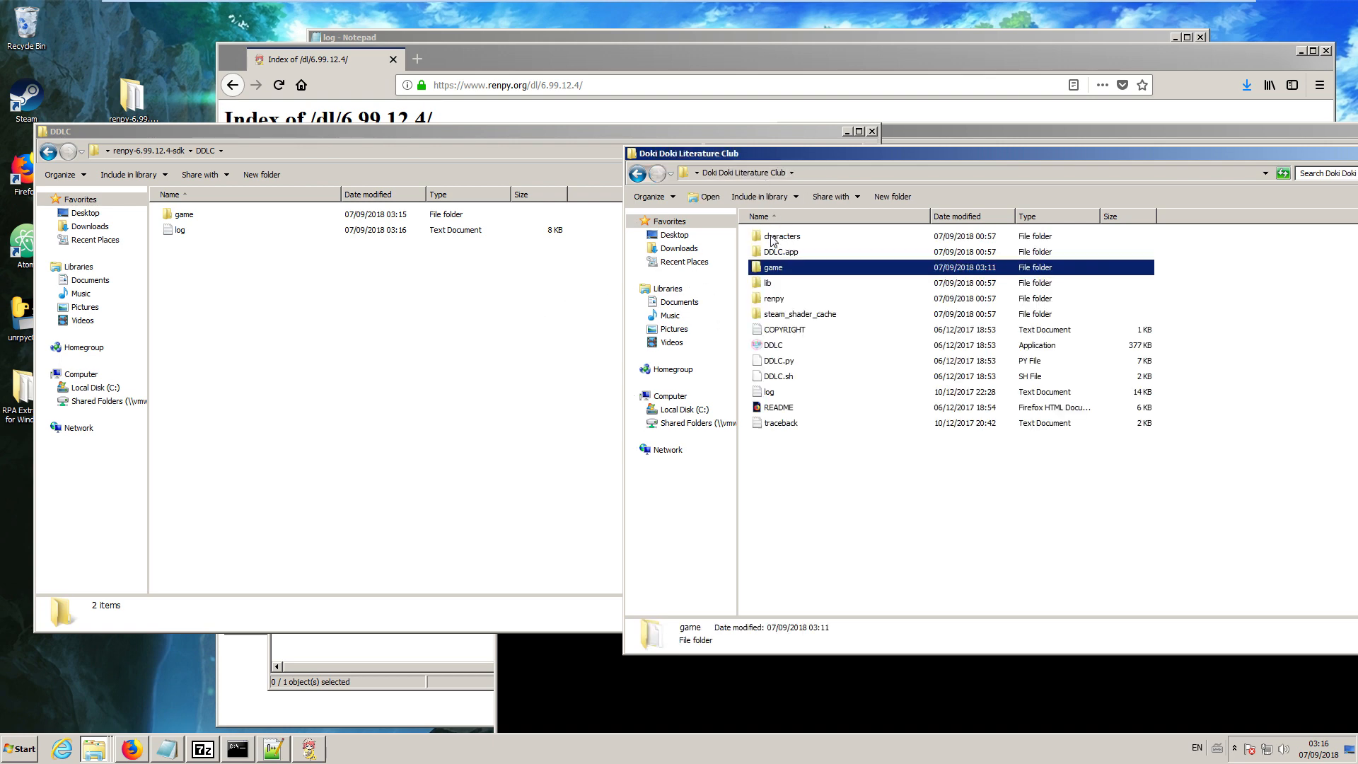
click(783, 237)
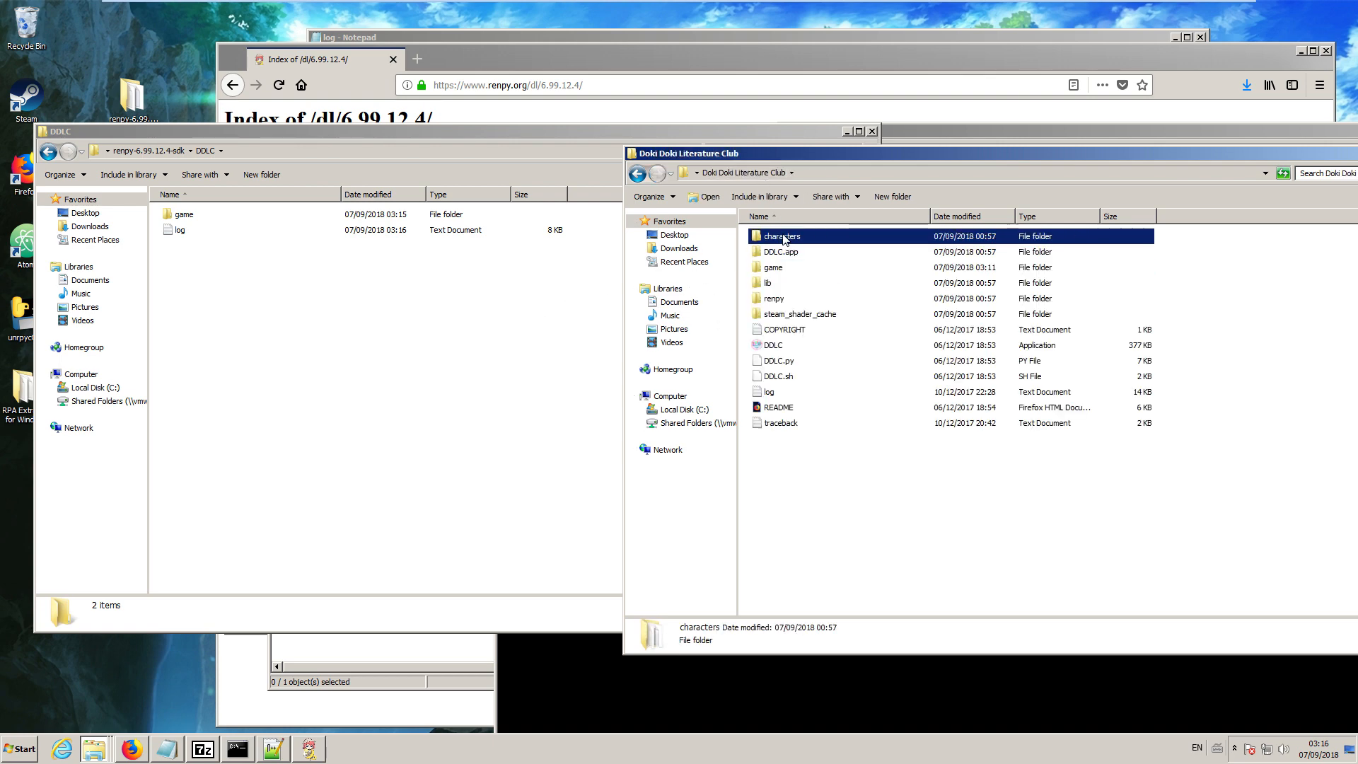
right_click(781, 236)
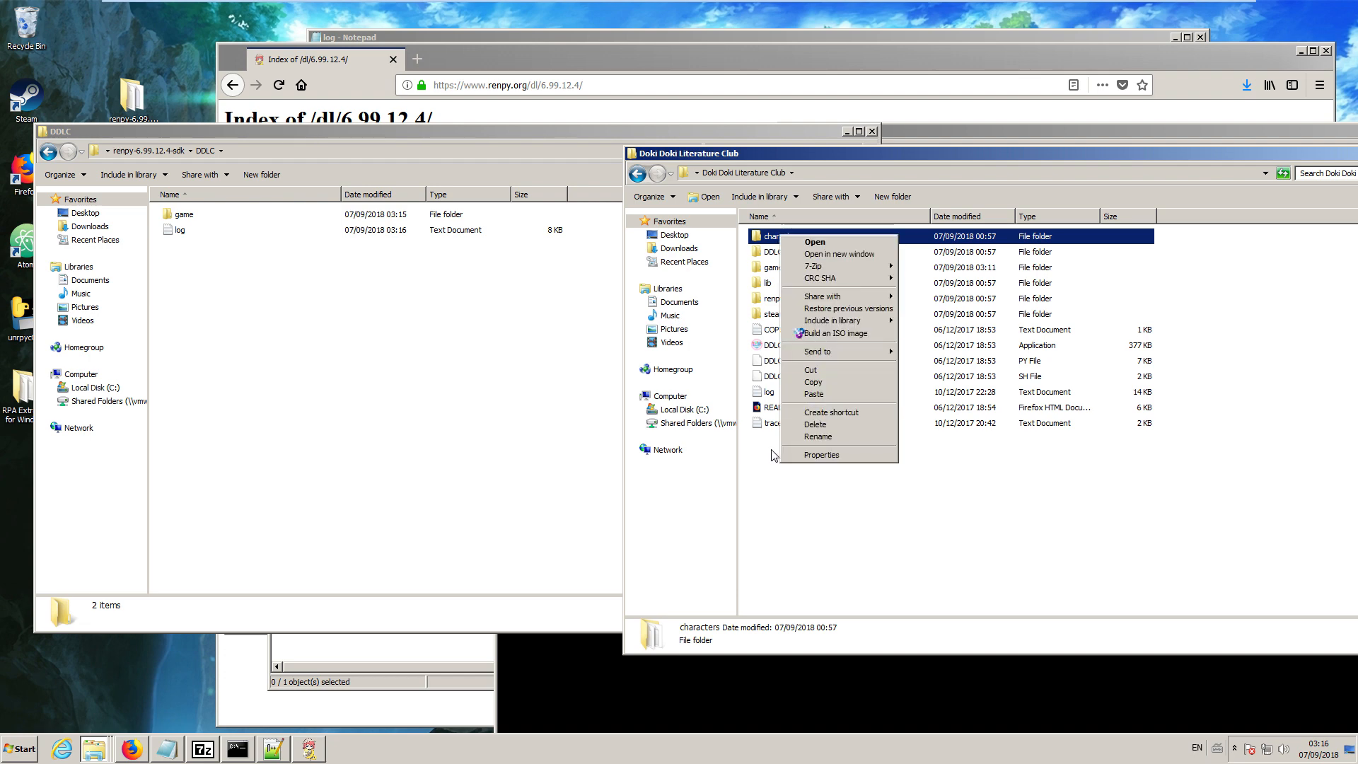
click(793, 504)
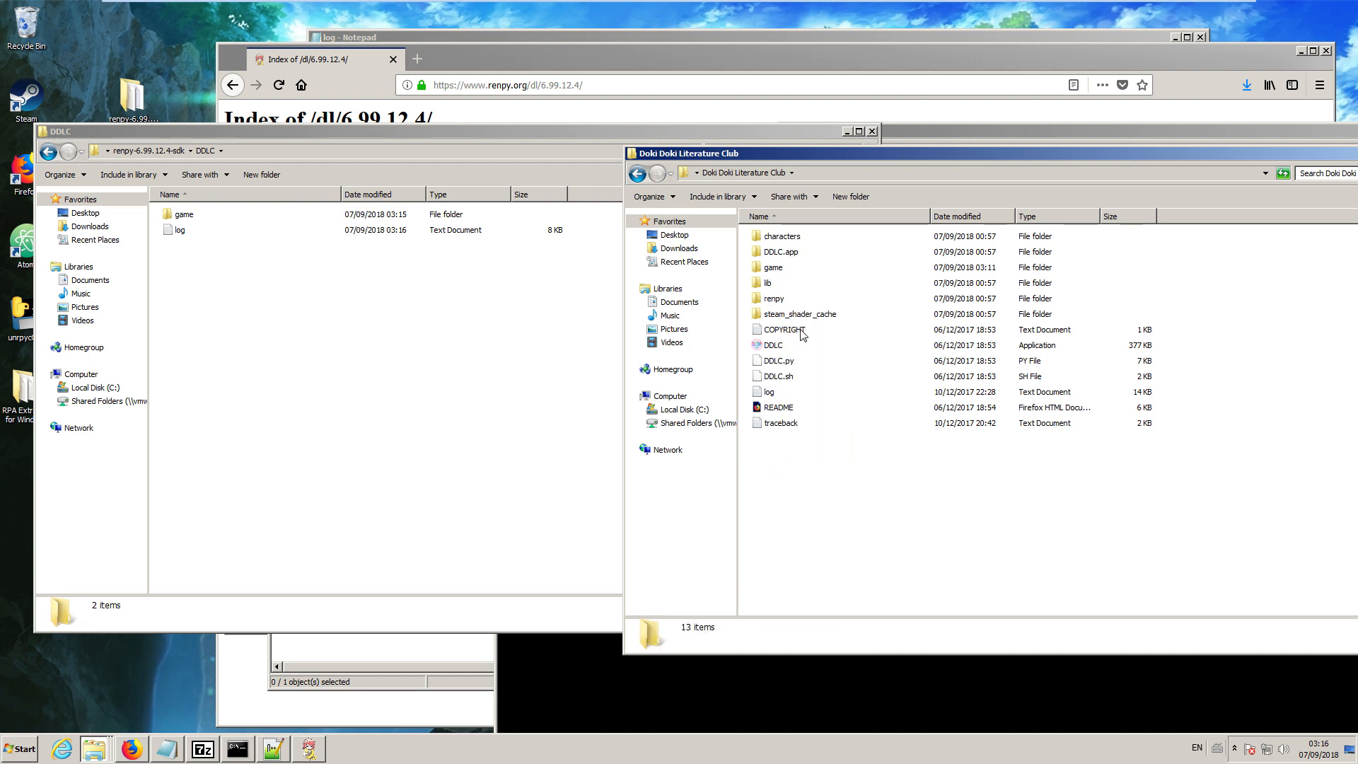
click(785, 239)
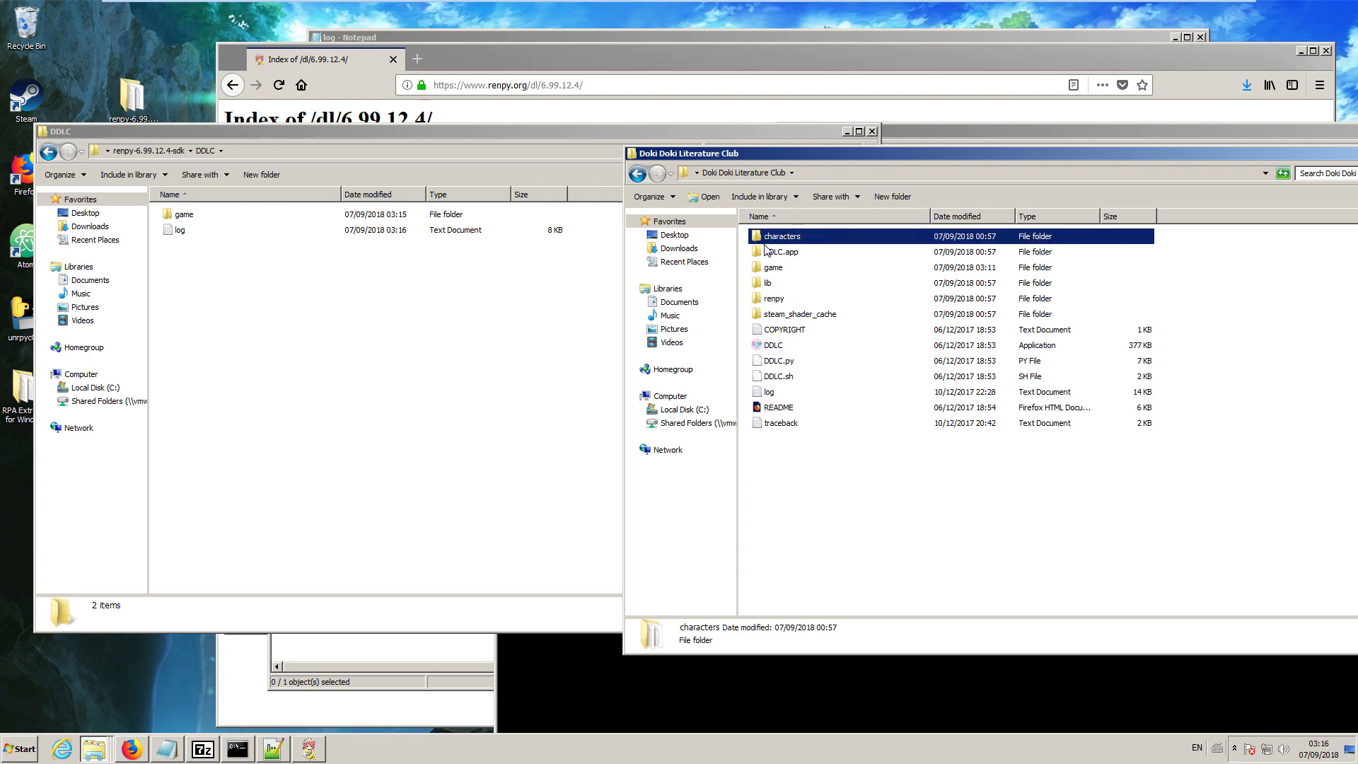
right_click(785, 240)
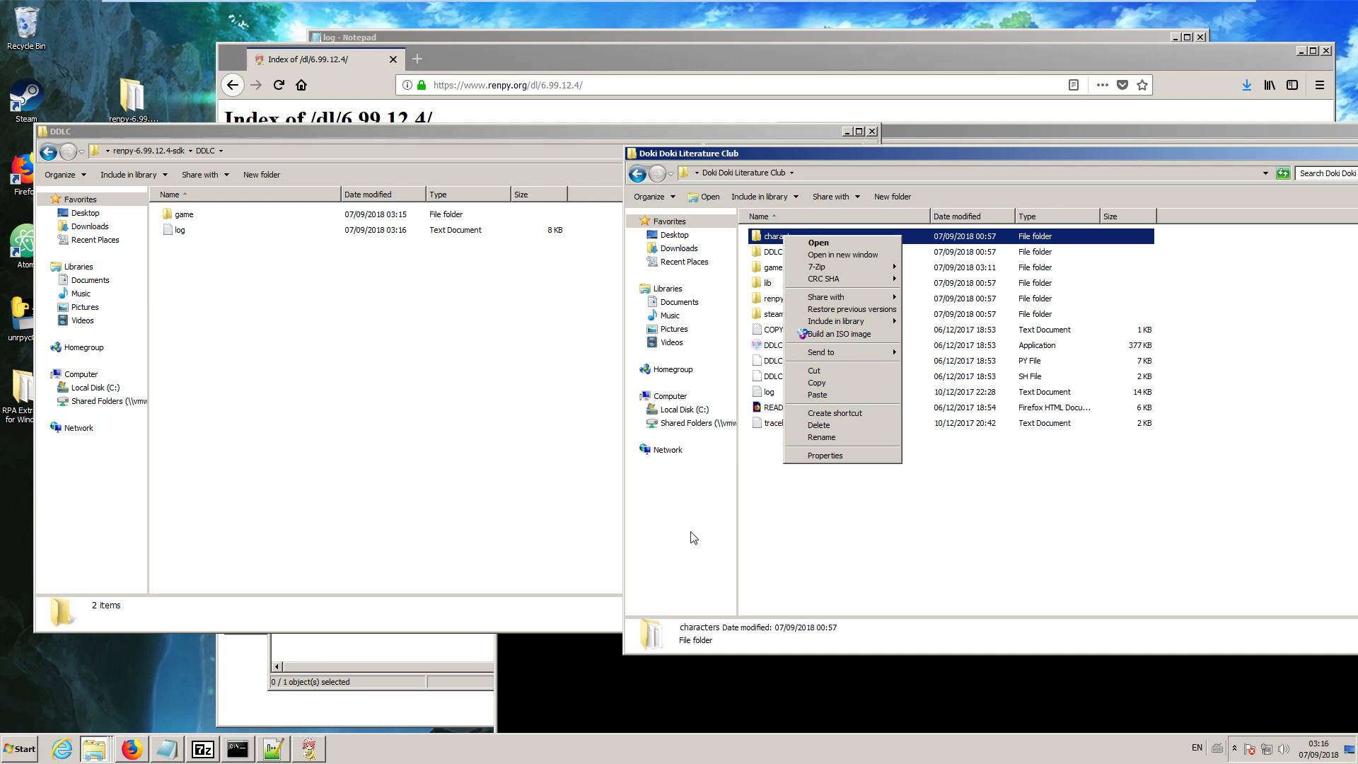
click(829, 491)
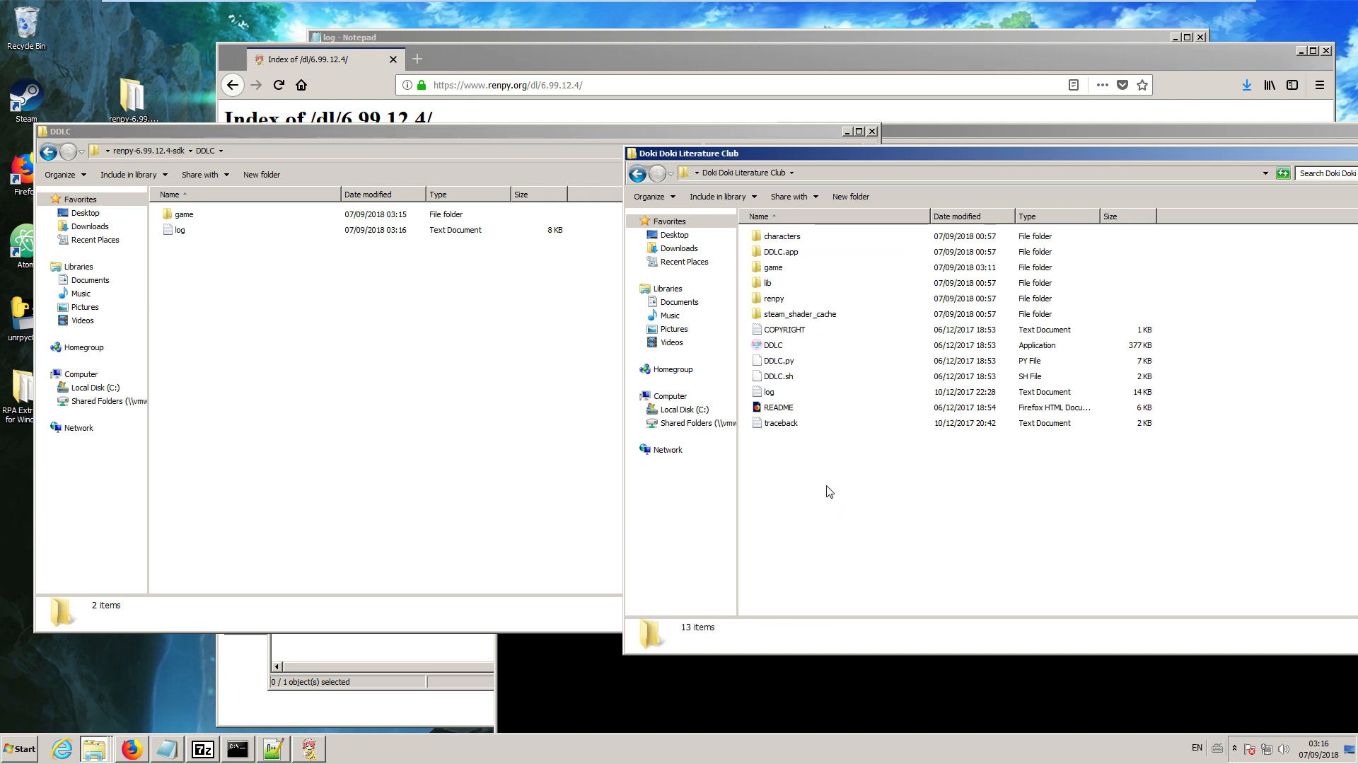
Copy the characters folder from the original Doki Doki Literature Club folder into the DDLC project folder.
click(778, 235)
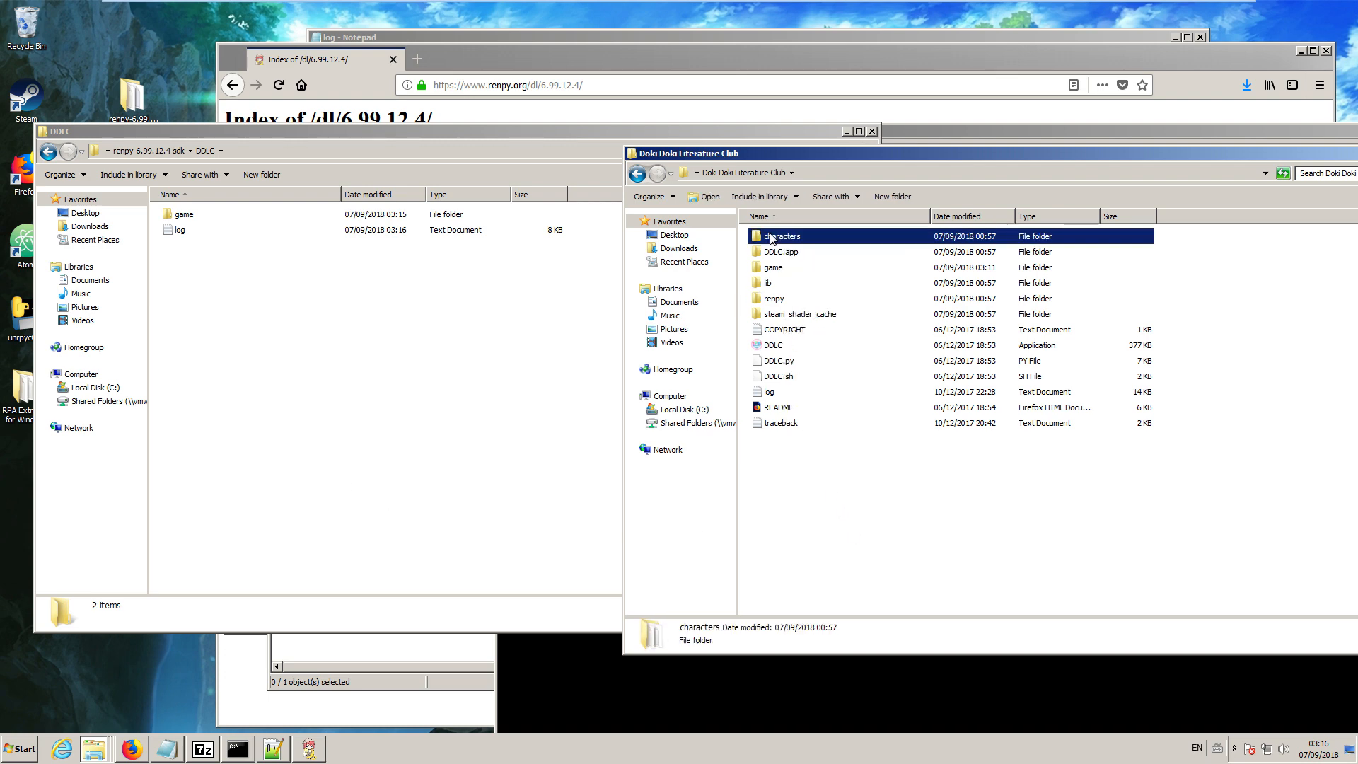
right_click(771, 235)
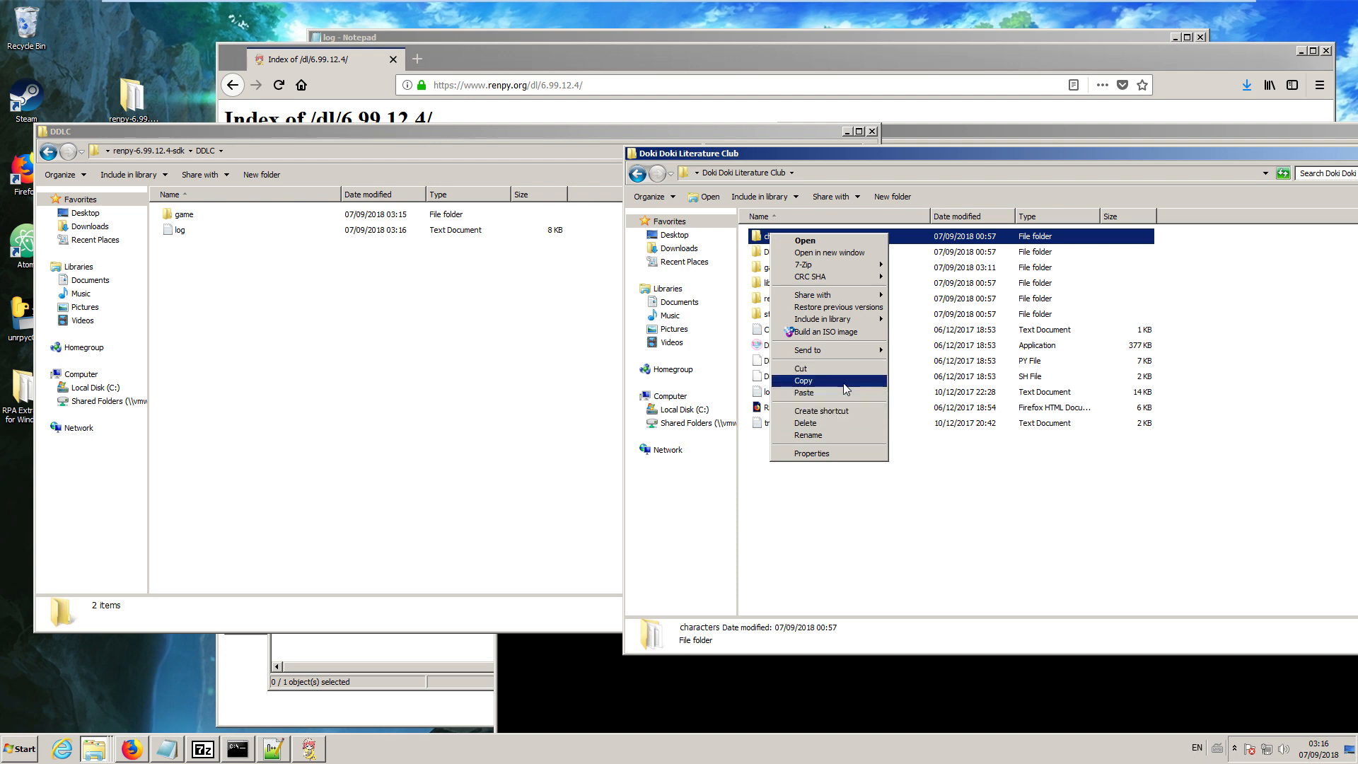
click(843, 382)
right_click(260, 354)
click(281, 432)
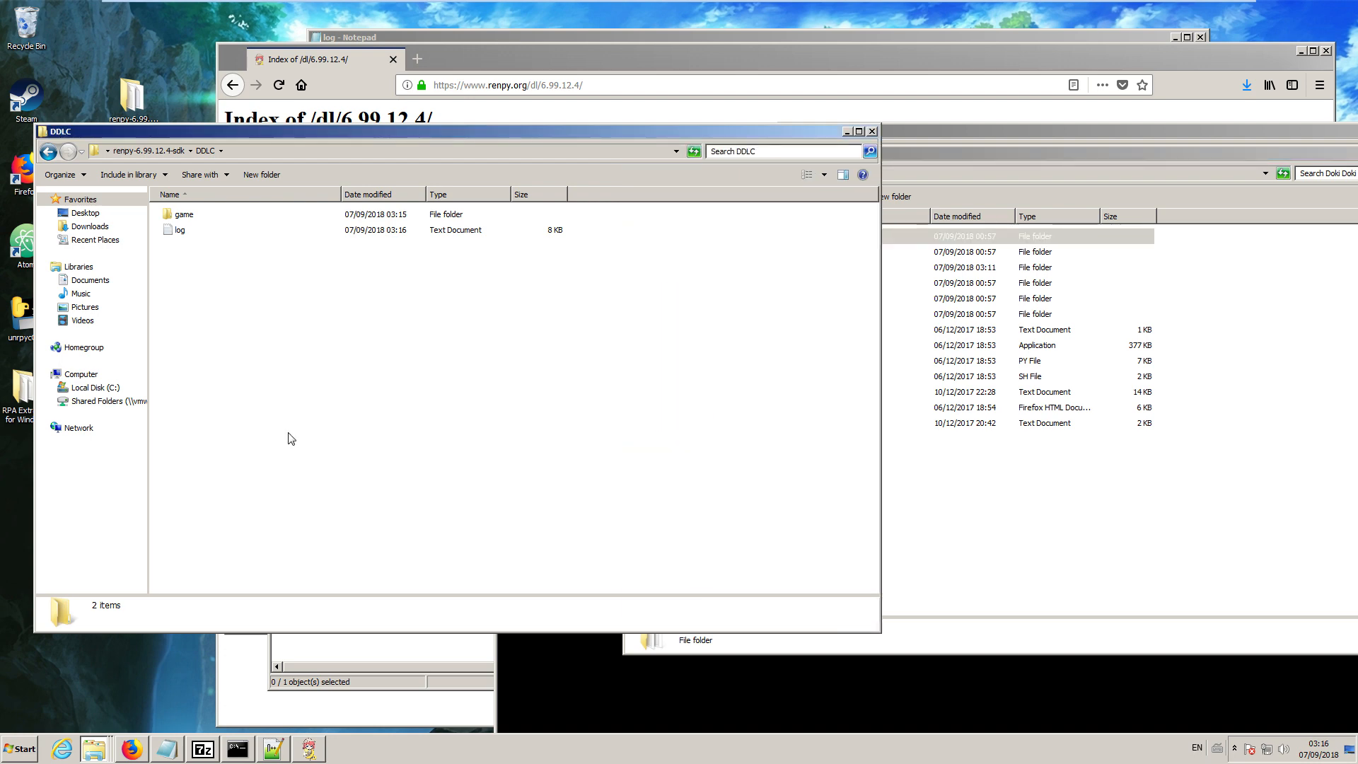
Move the python-packages folder out of the DDLC project's game folder onto the desktop.
click(305, 742)
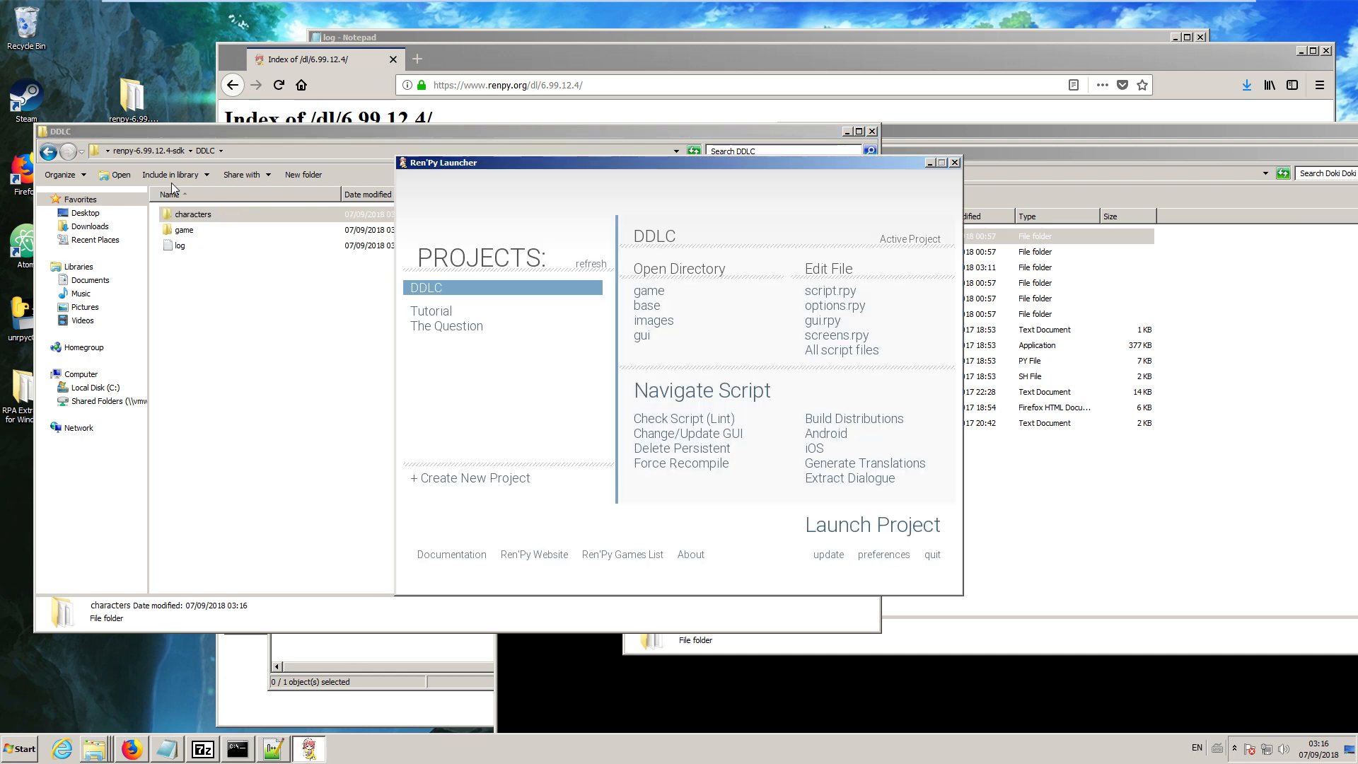
click(165, 150)
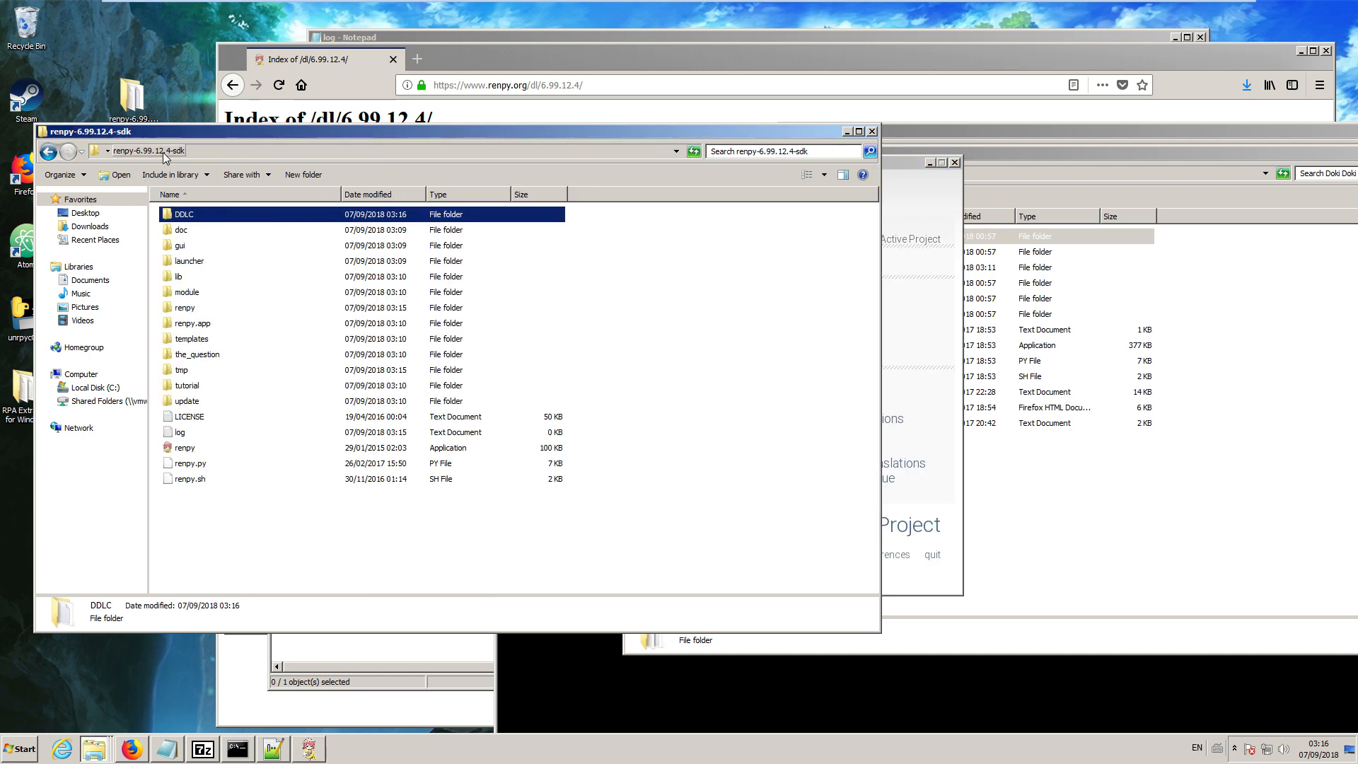
double_click(185, 218)
double_click(184, 228)
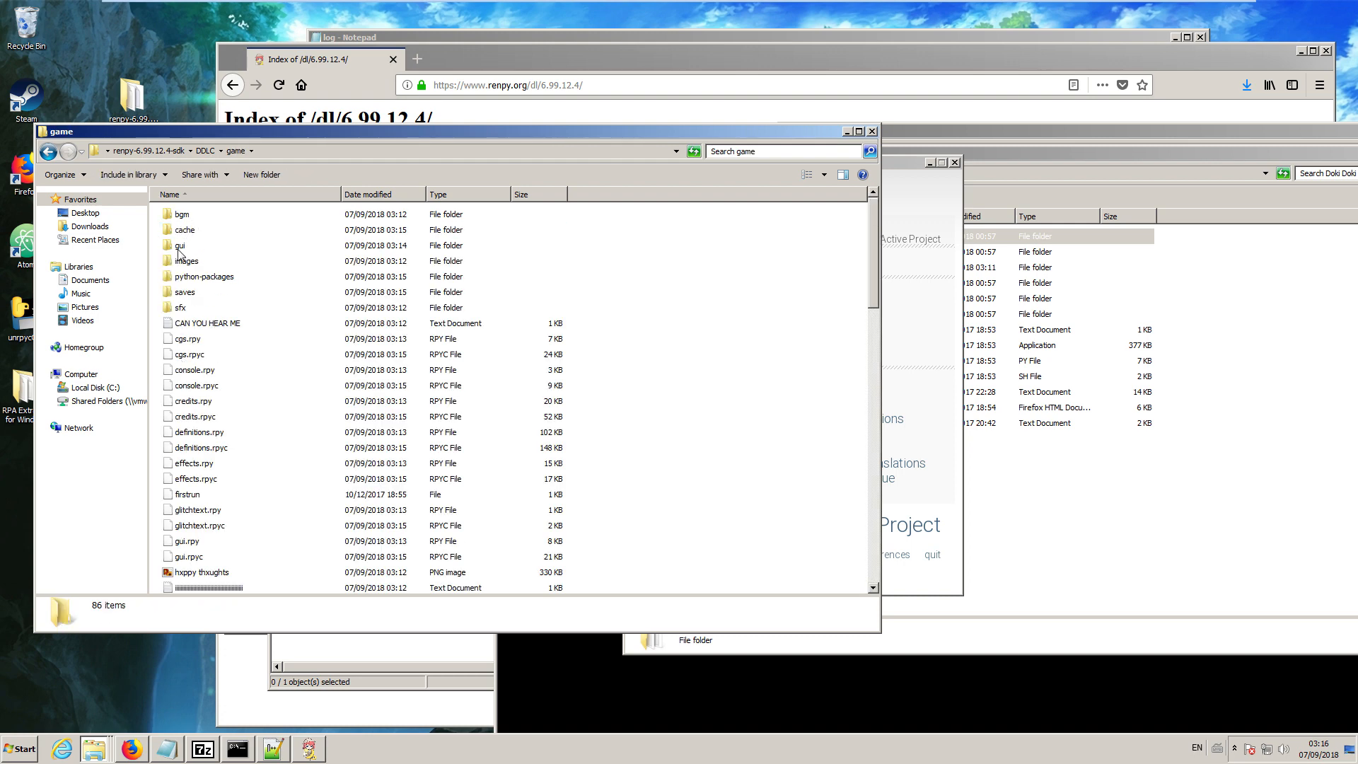
scroll(258, 449, down, 3)
scroll(248, 452, up, 3)
click(201, 278)
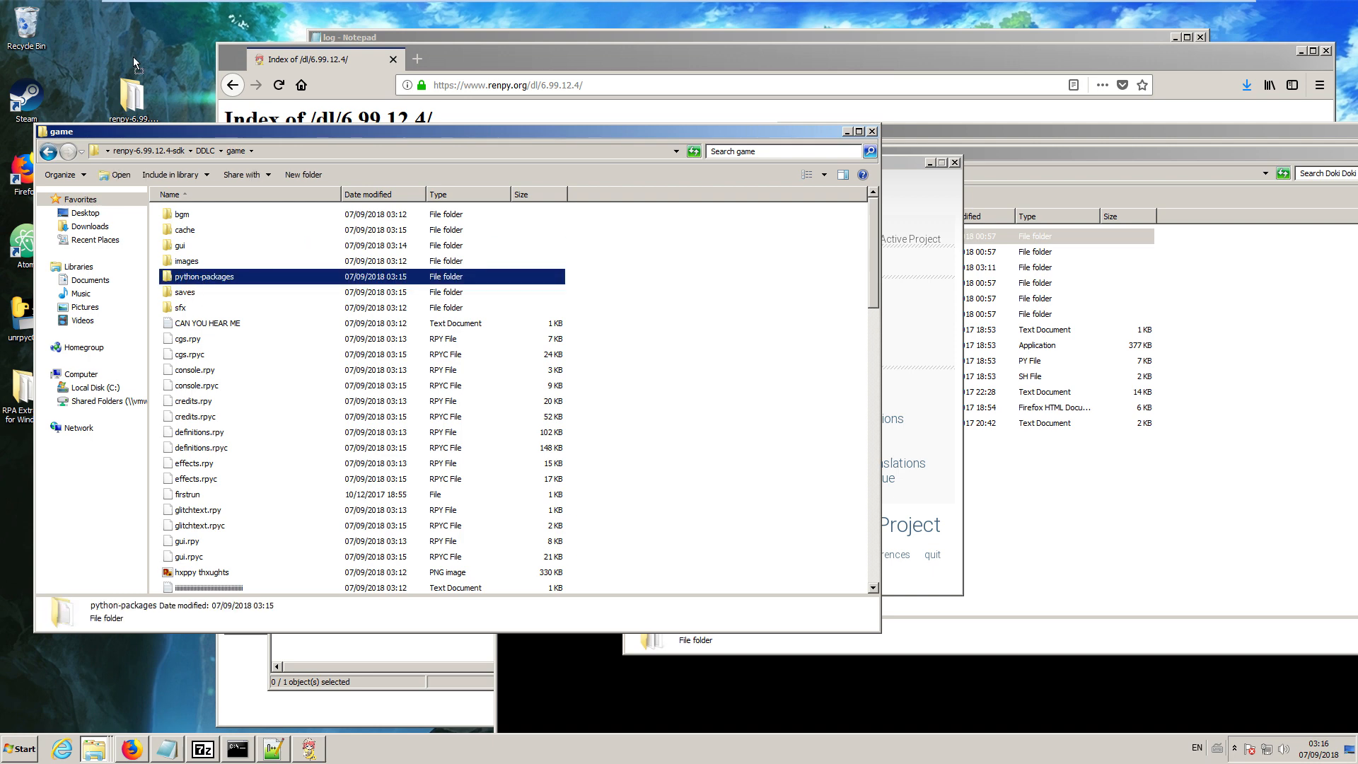
drag(171, 45, 173, 44)
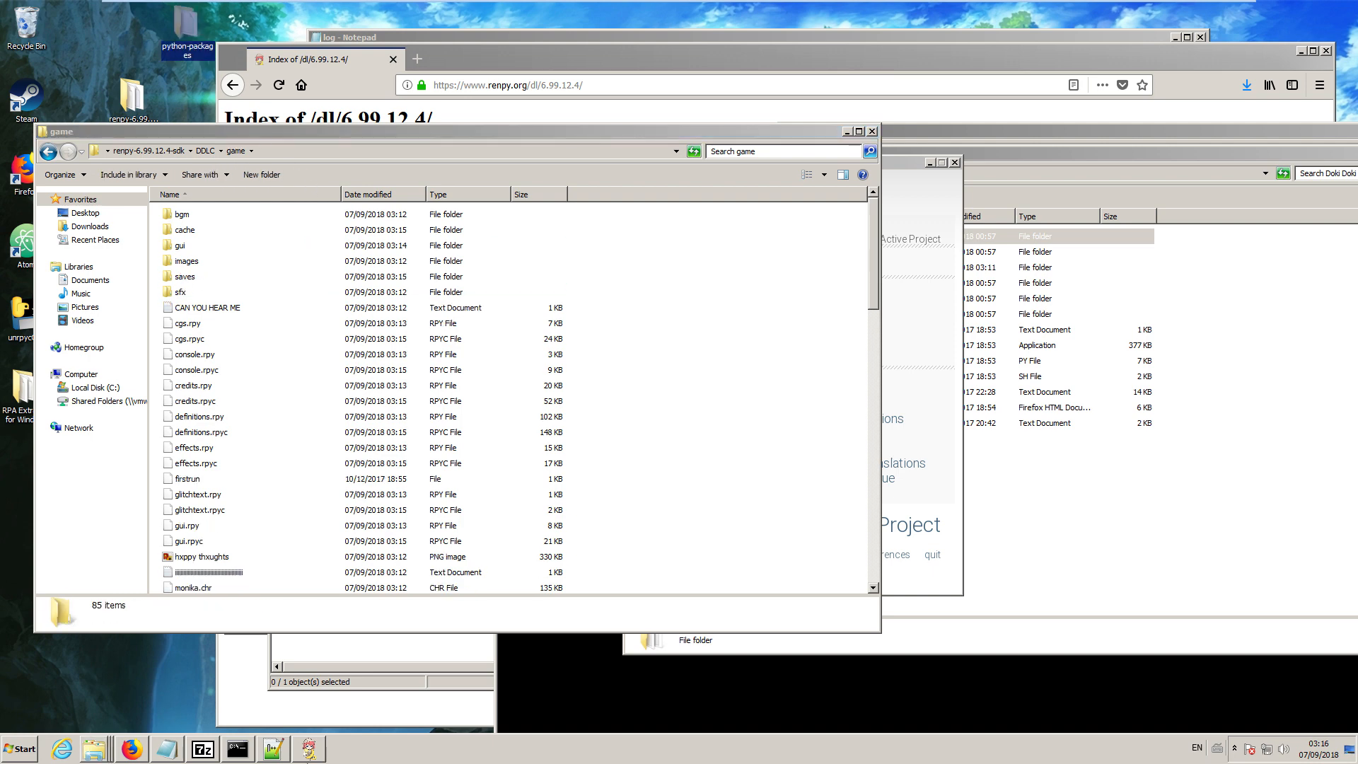
Test-launch the DDLC project and compare the import error in its traceback with the contents of the desktop's python-packages folder.
click(324, 754)
click(853, 531)
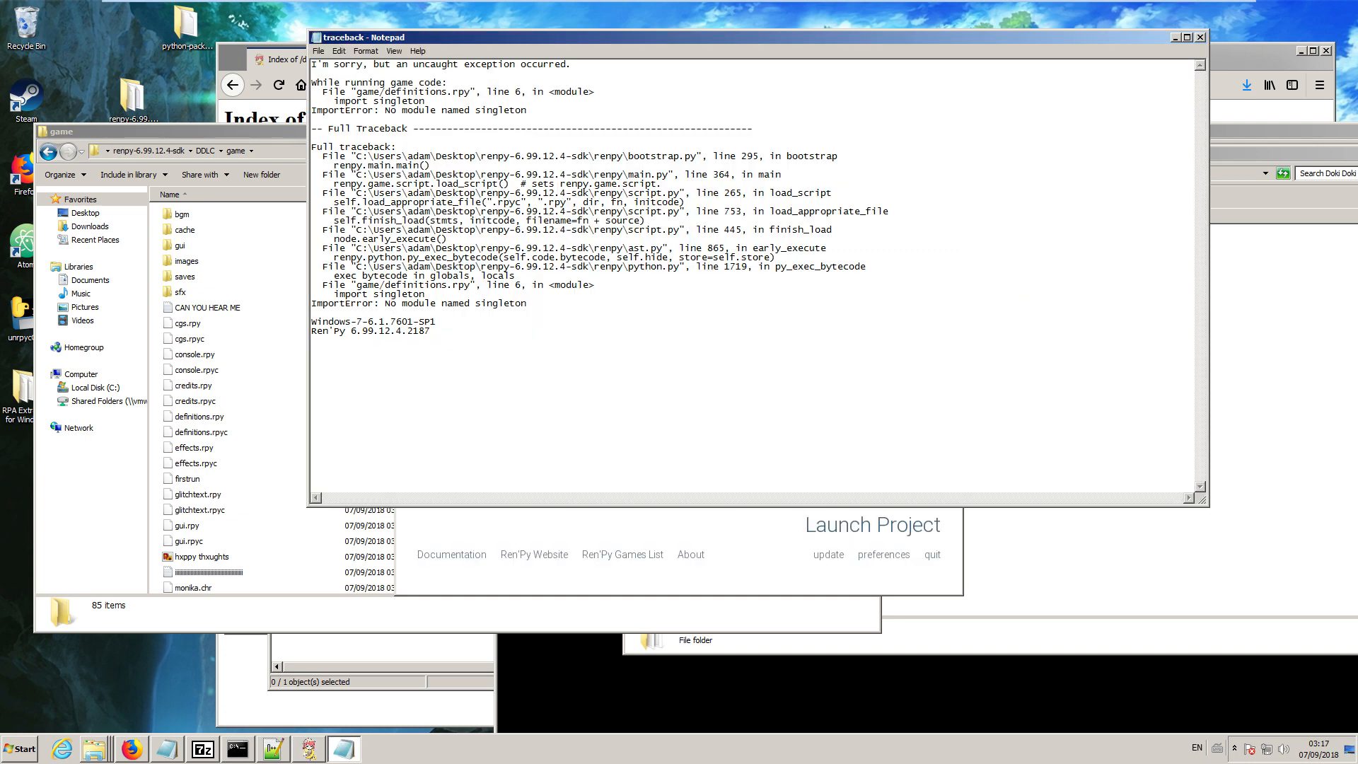
drag(420, 110, 527, 111)
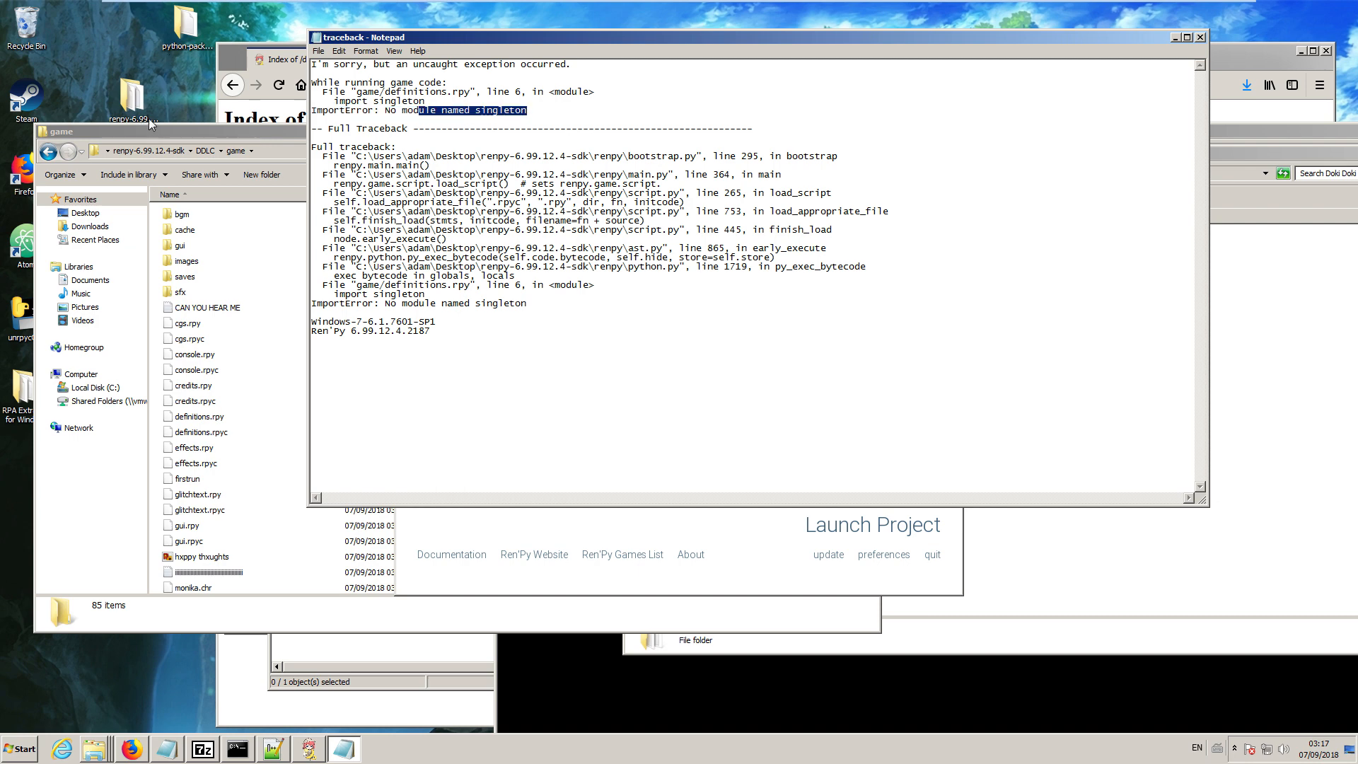
double_click(184, 32)
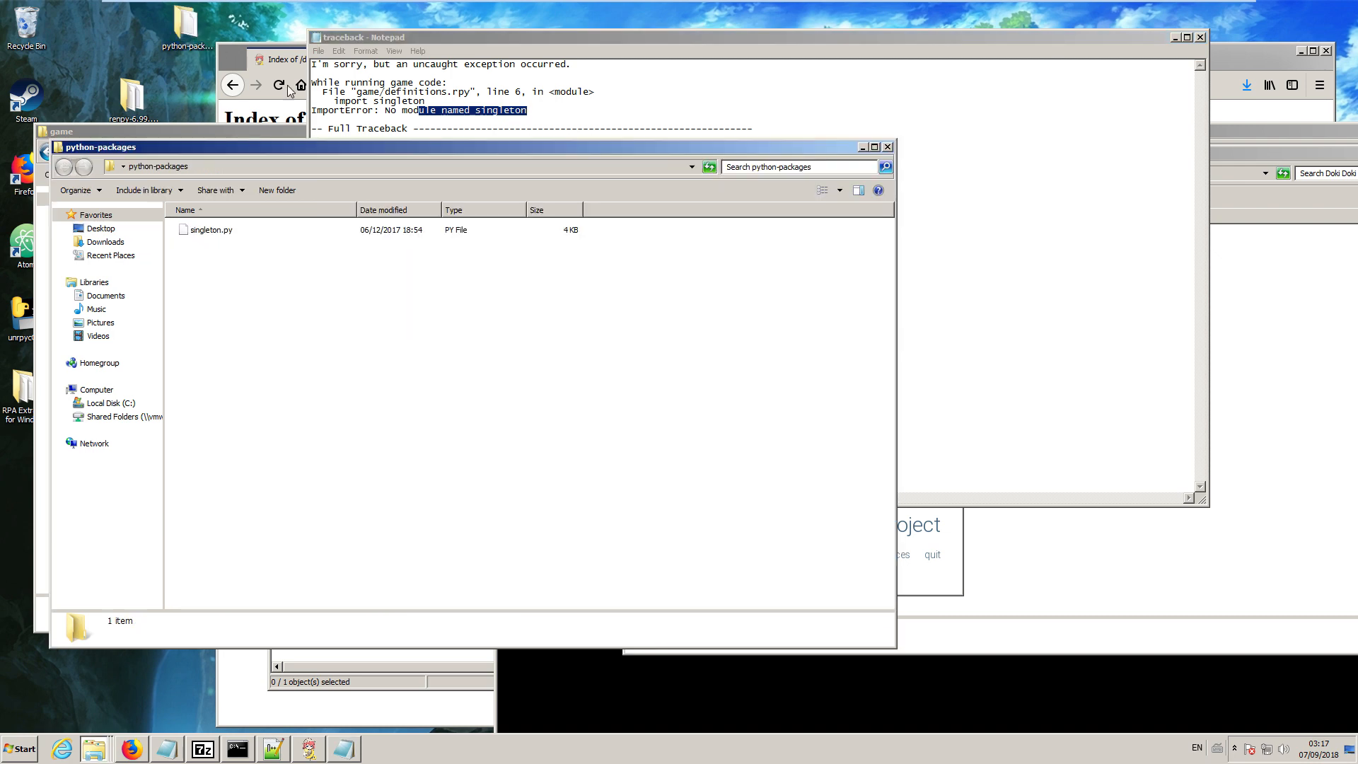
key(ctrl+v)
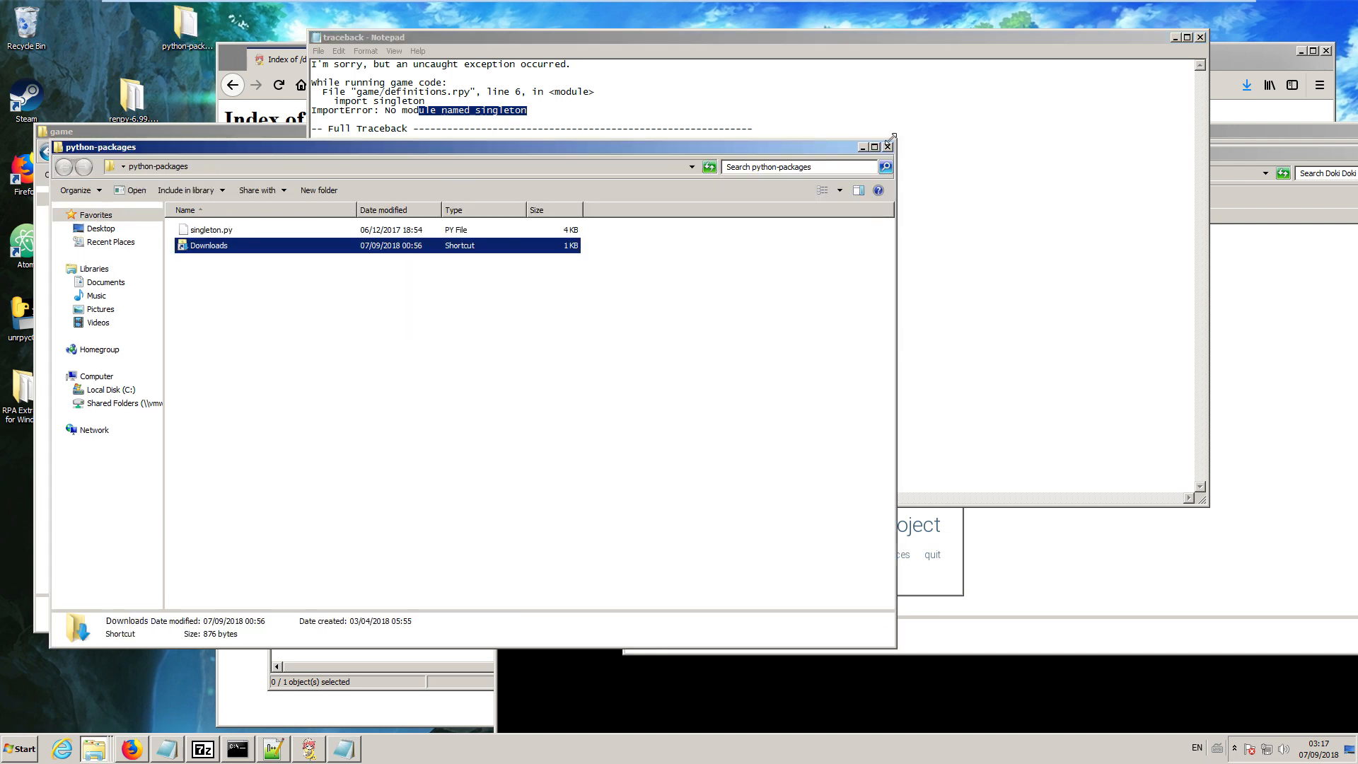
right_click(273, 247)
click(304, 449)
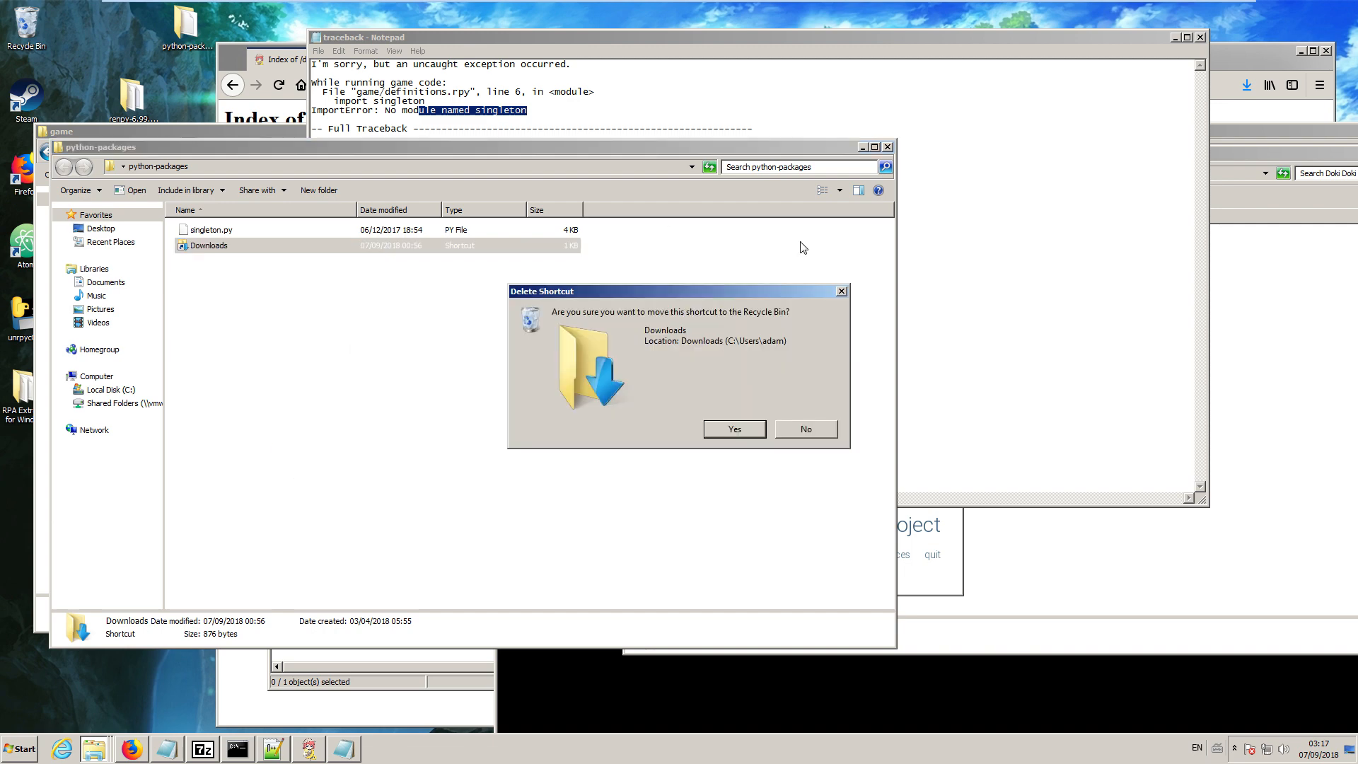
click(733, 429)
Close the python-packages window and move the desktop's python-packages folder back into the DDLC project's game folder.
click(888, 146)
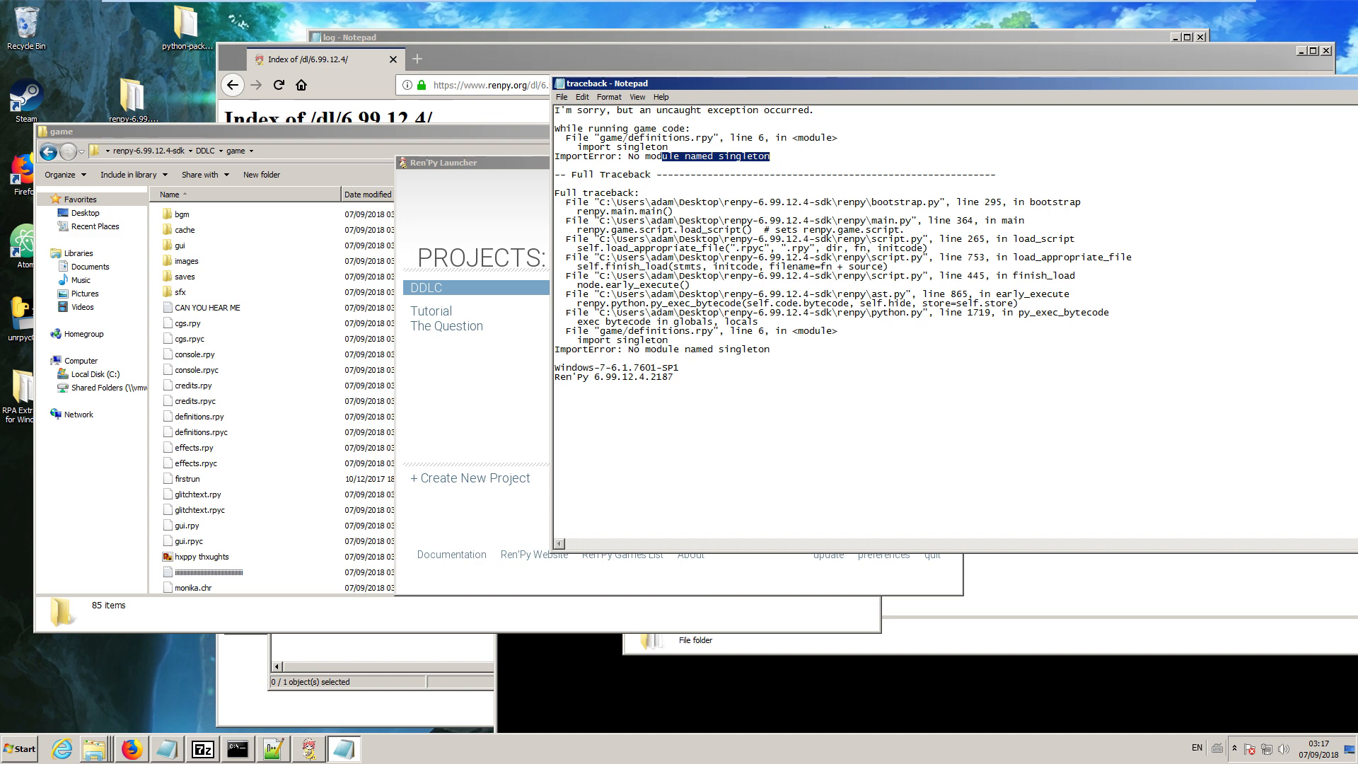
click(189, 24)
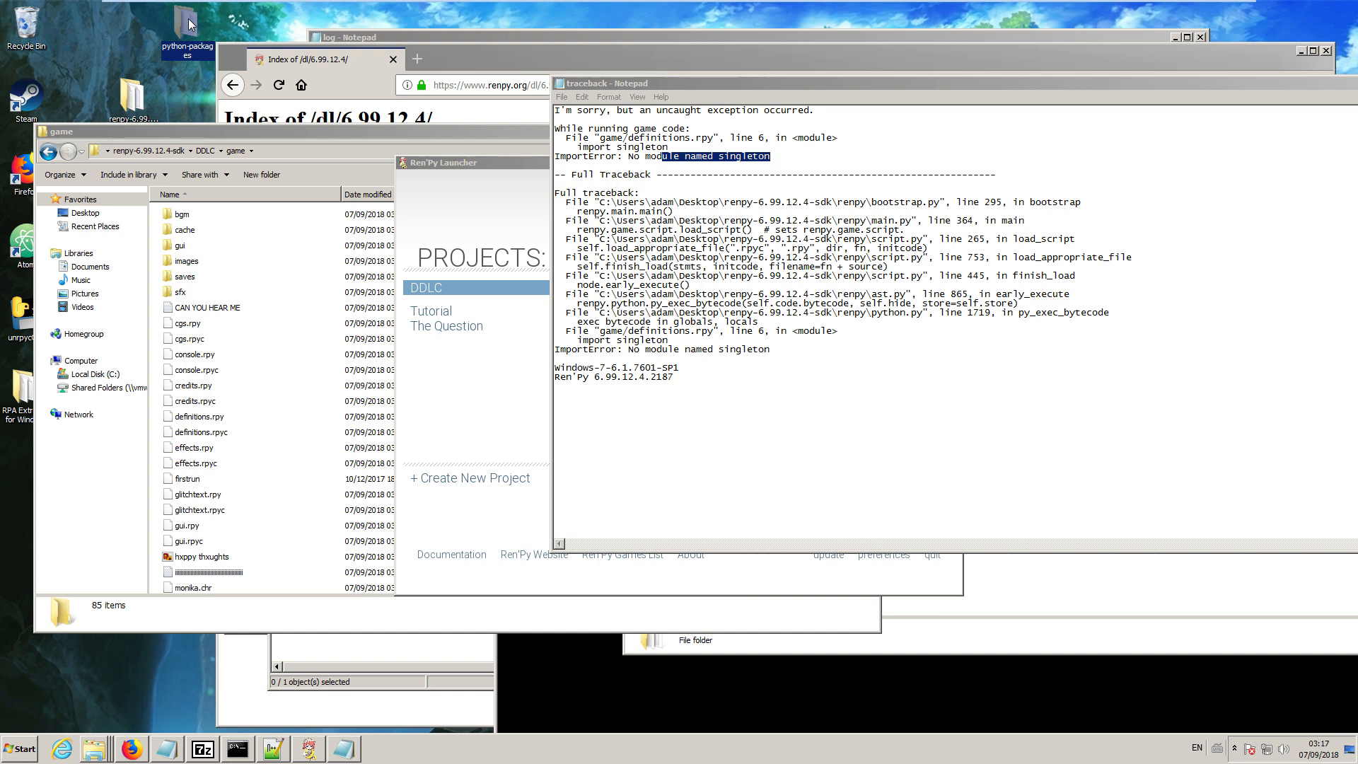
drag(188, 24, 160, 266)
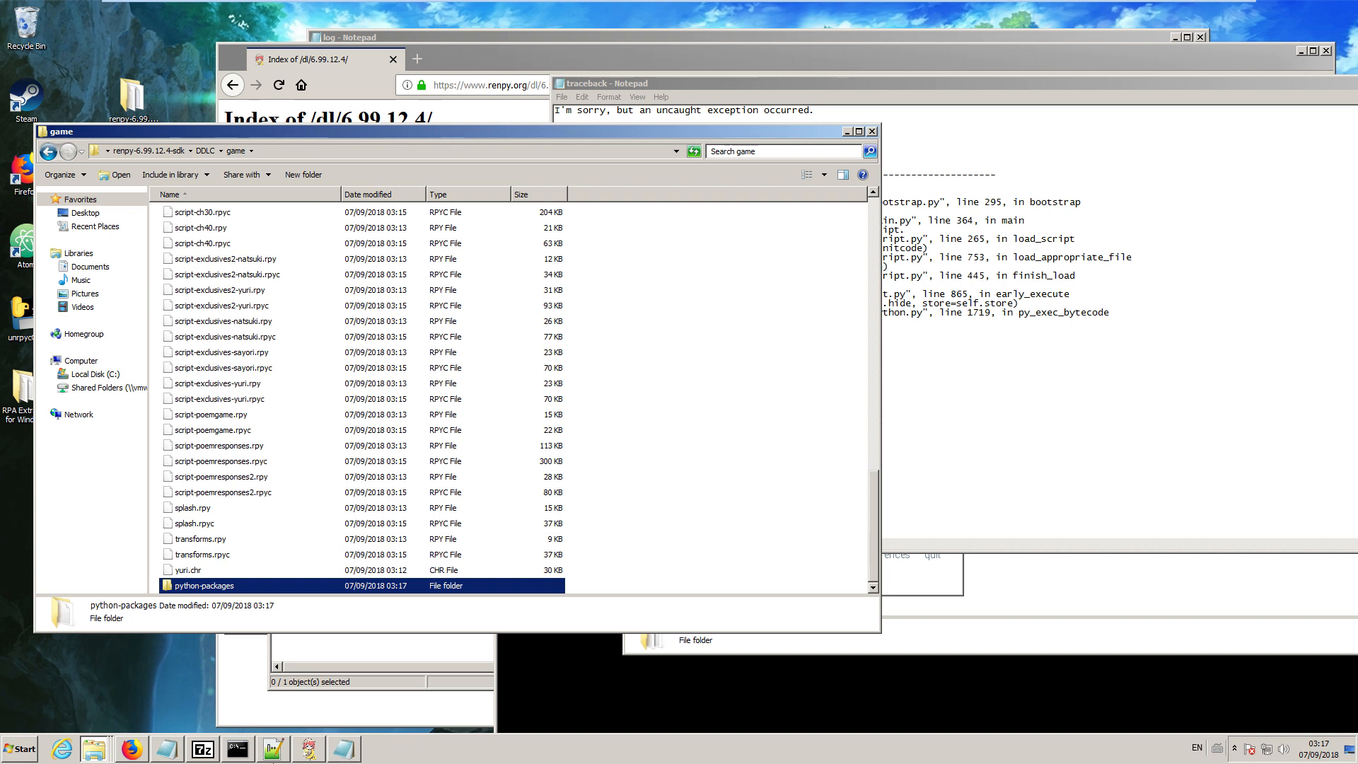
Close the traceback file, test-launch the DDLC project from the Ren'Py Launcher, and close the game.
click(308, 748)
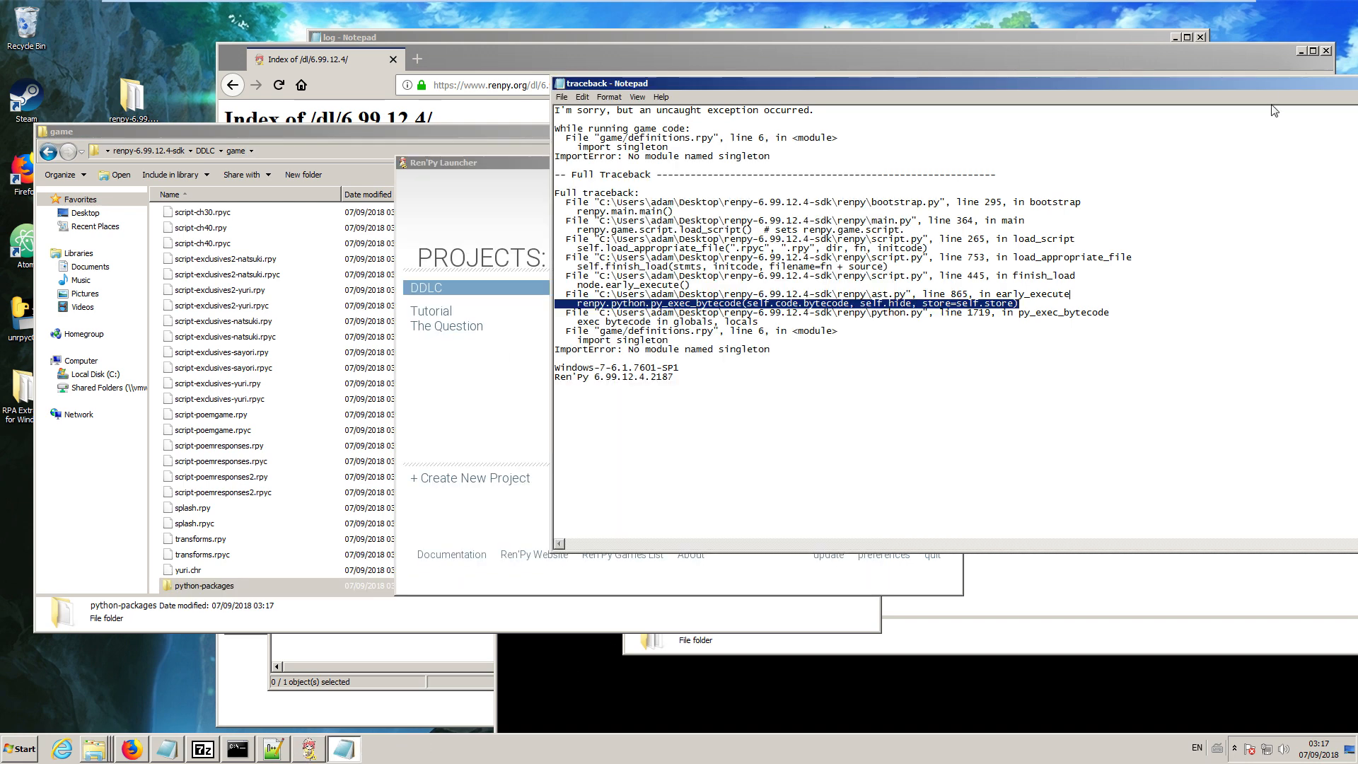
drag(1297, 87, 1022, 155)
click(1141, 159)
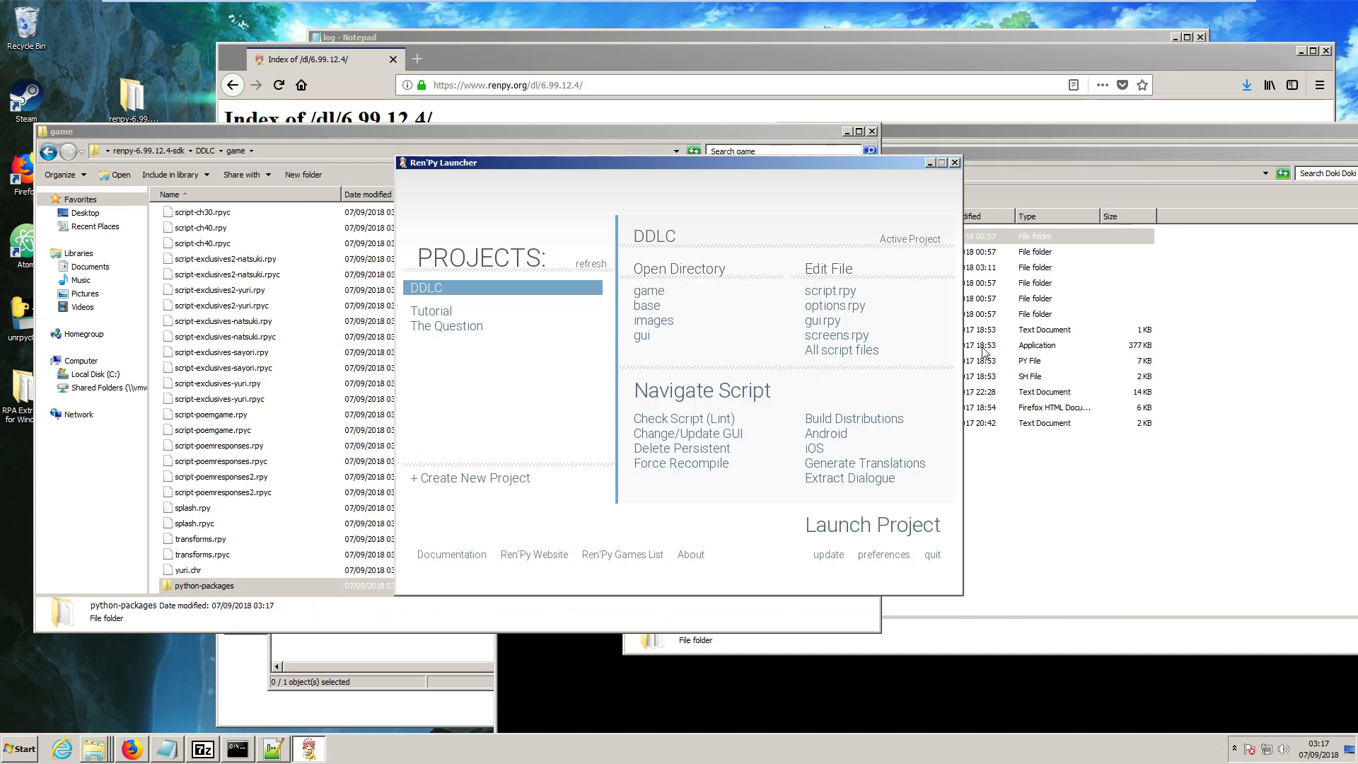
click(877, 522)
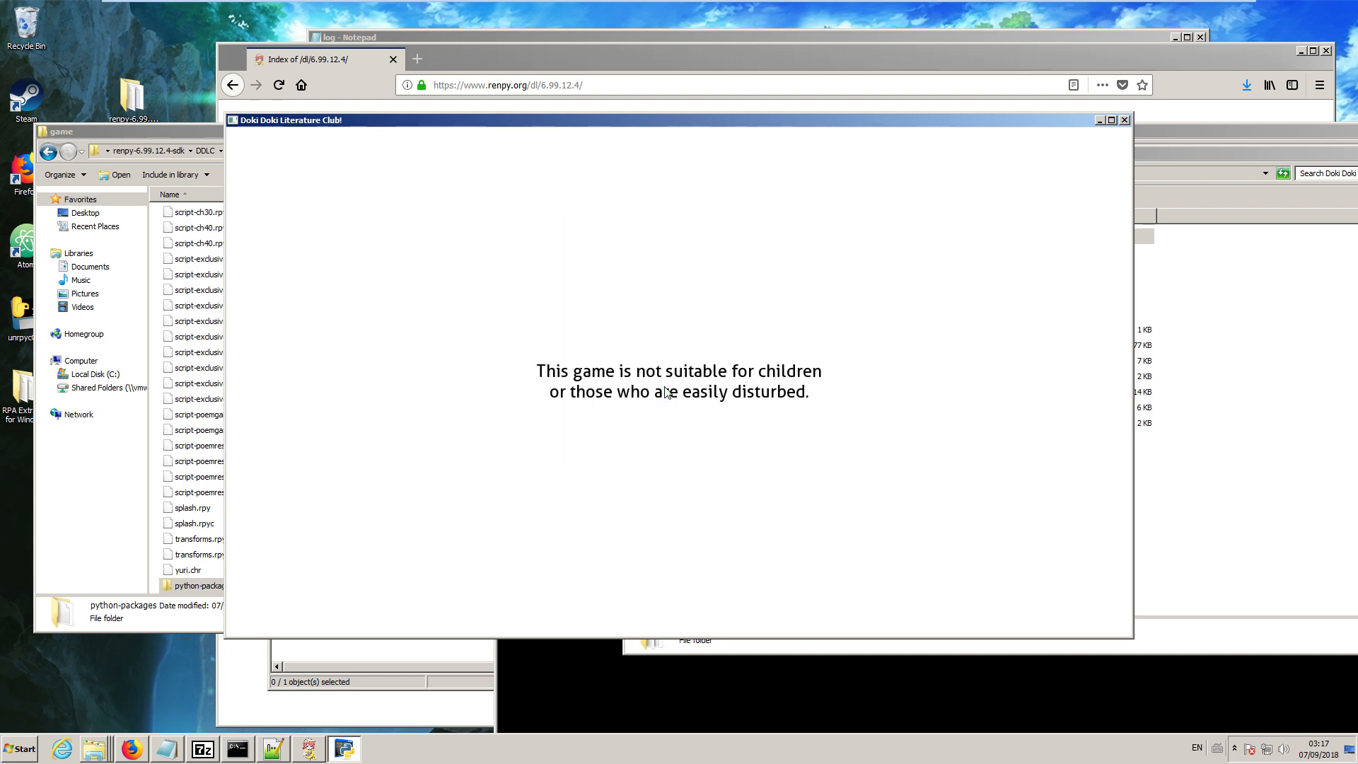
click(1125, 121)
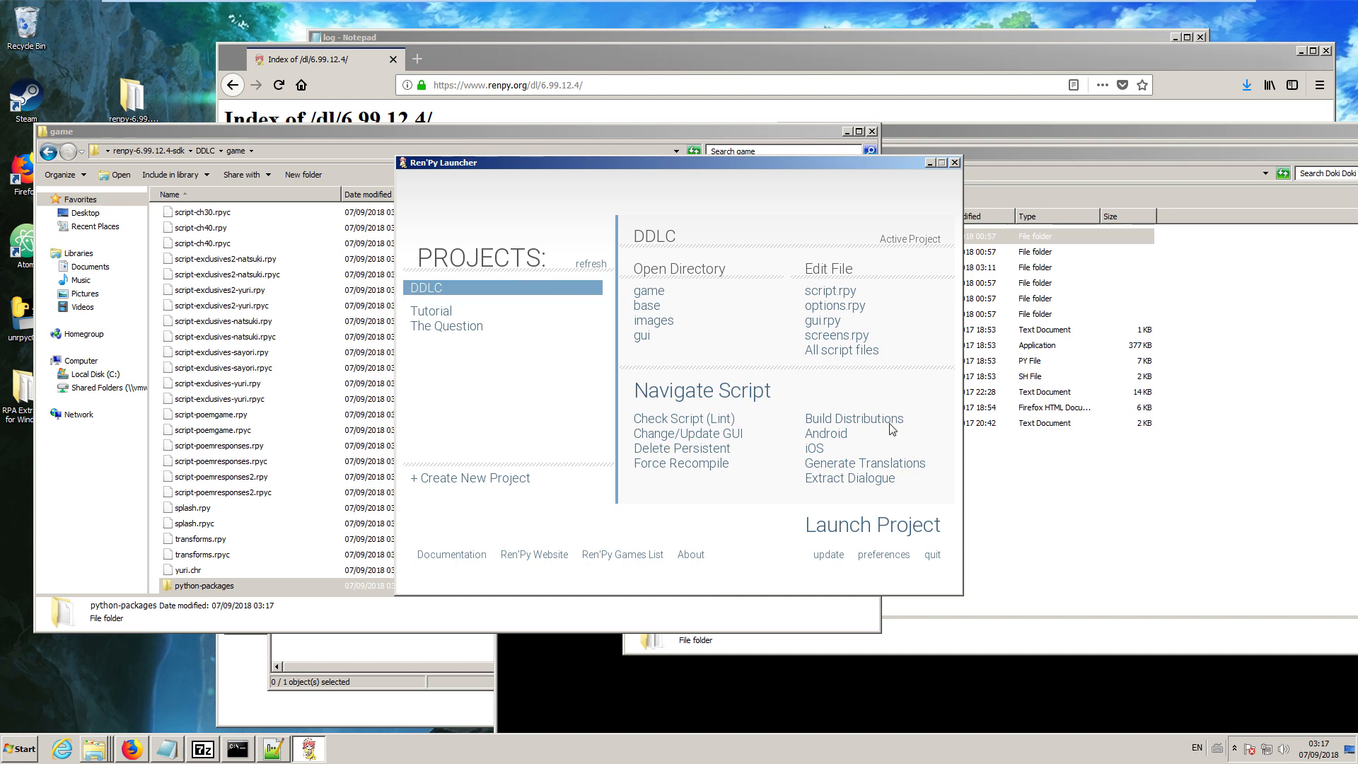
Build a distribution of the DDLC project with only the Windows x86 package selected.
click(831, 421)
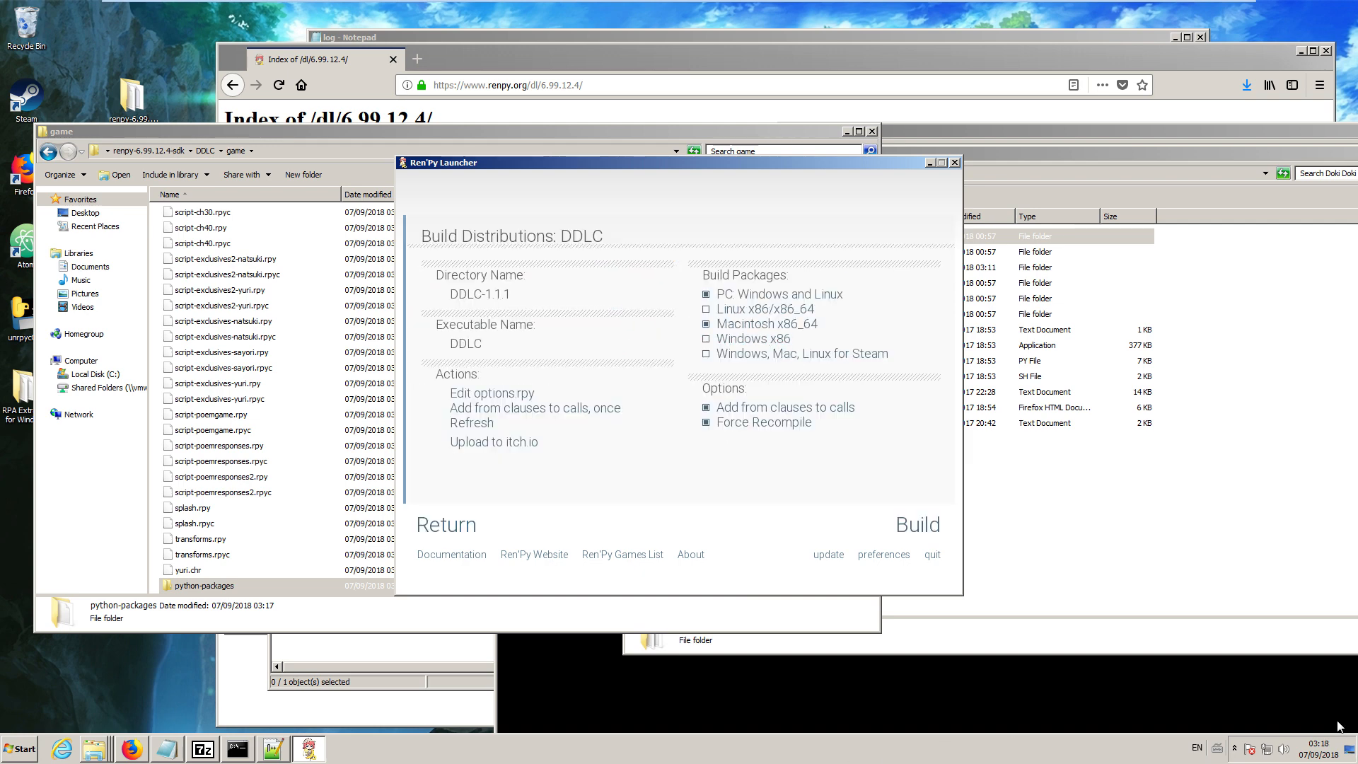
click(772, 296)
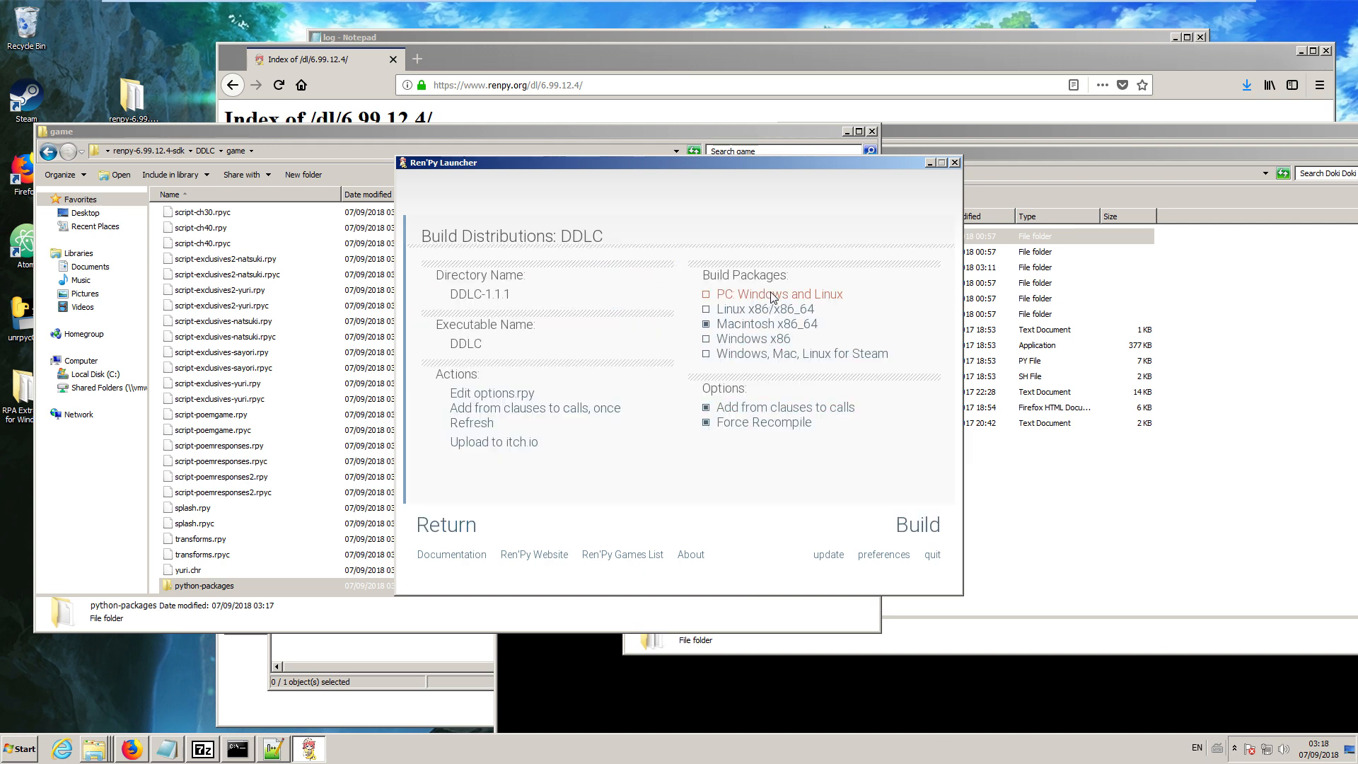
click(732, 339)
click(918, 525)
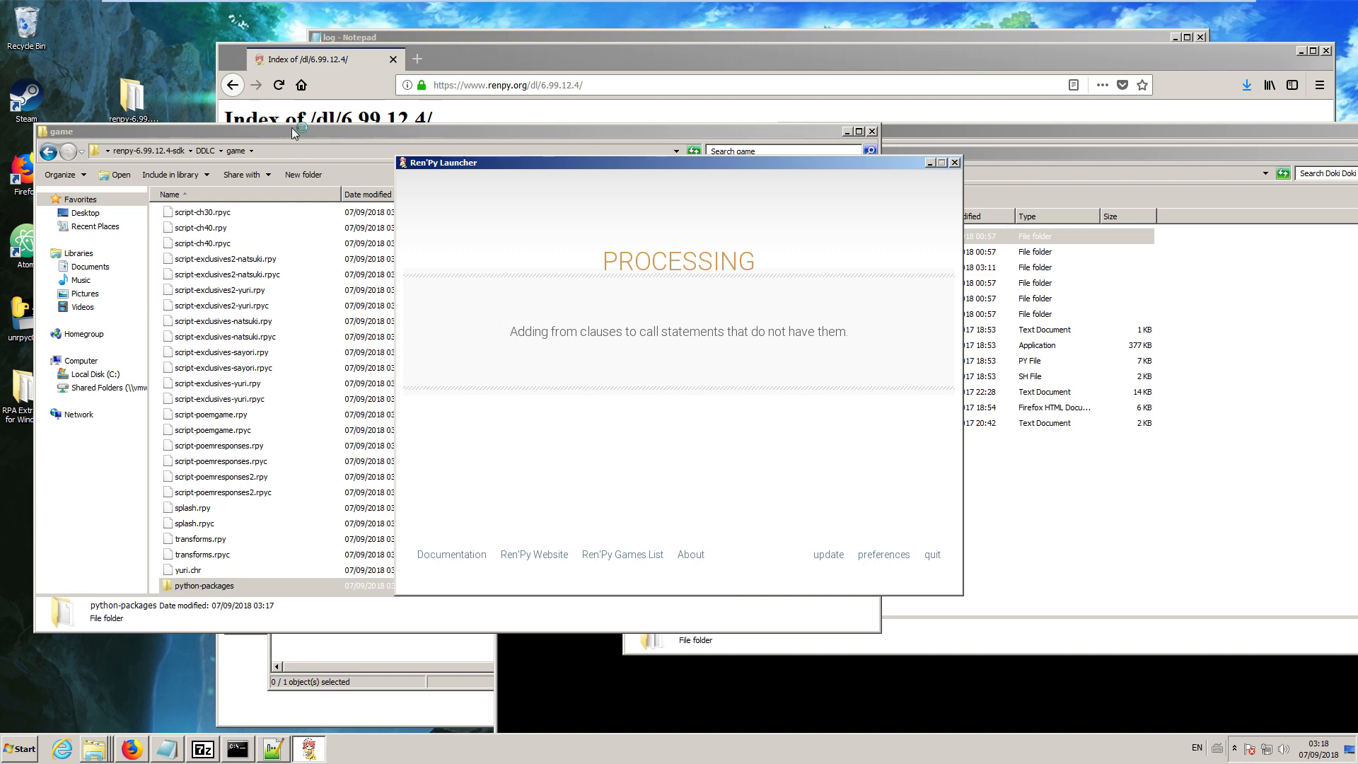
Go up to the SDK's root folder, open the built DDLC-1.1.1-win archive in 7-Zip, and browse to its game folder.
drag(295, 132, 344, 133)
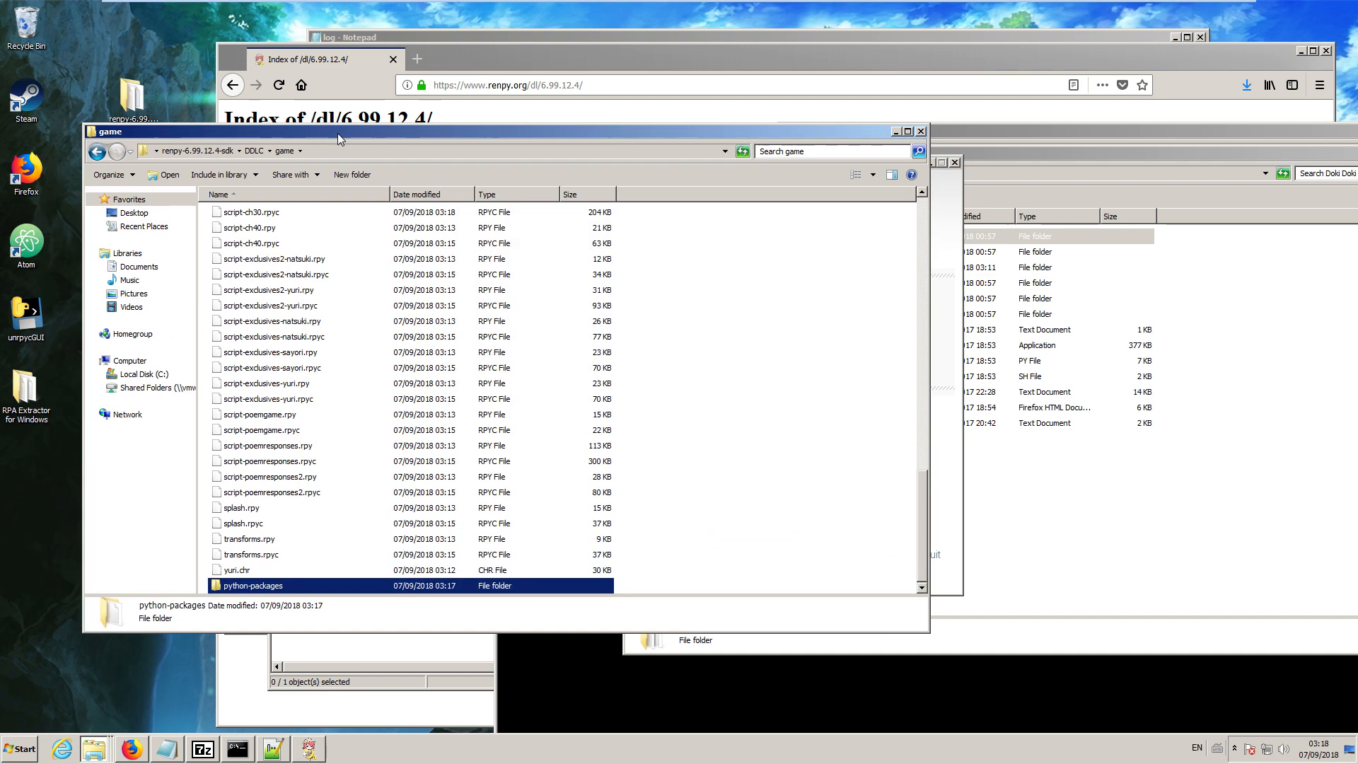
click(256, 151)
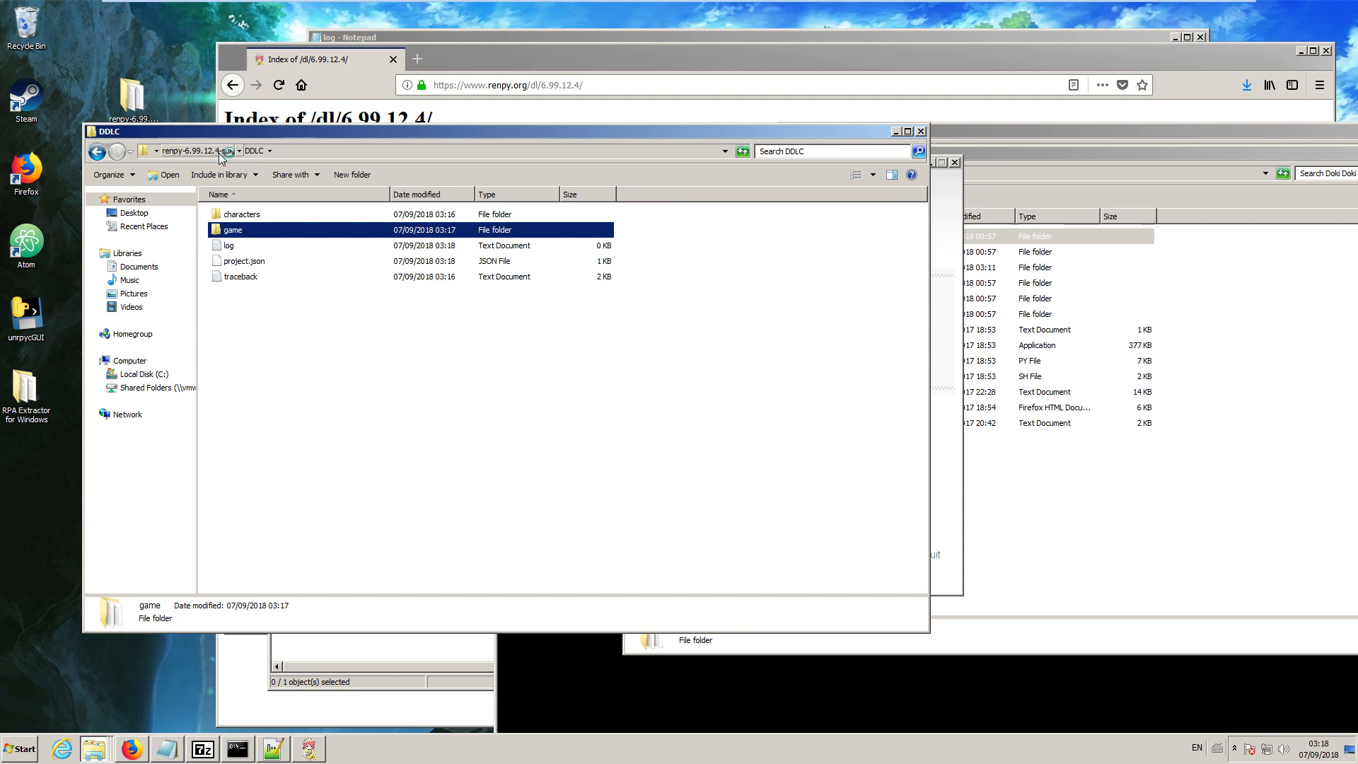
click(222, 152)
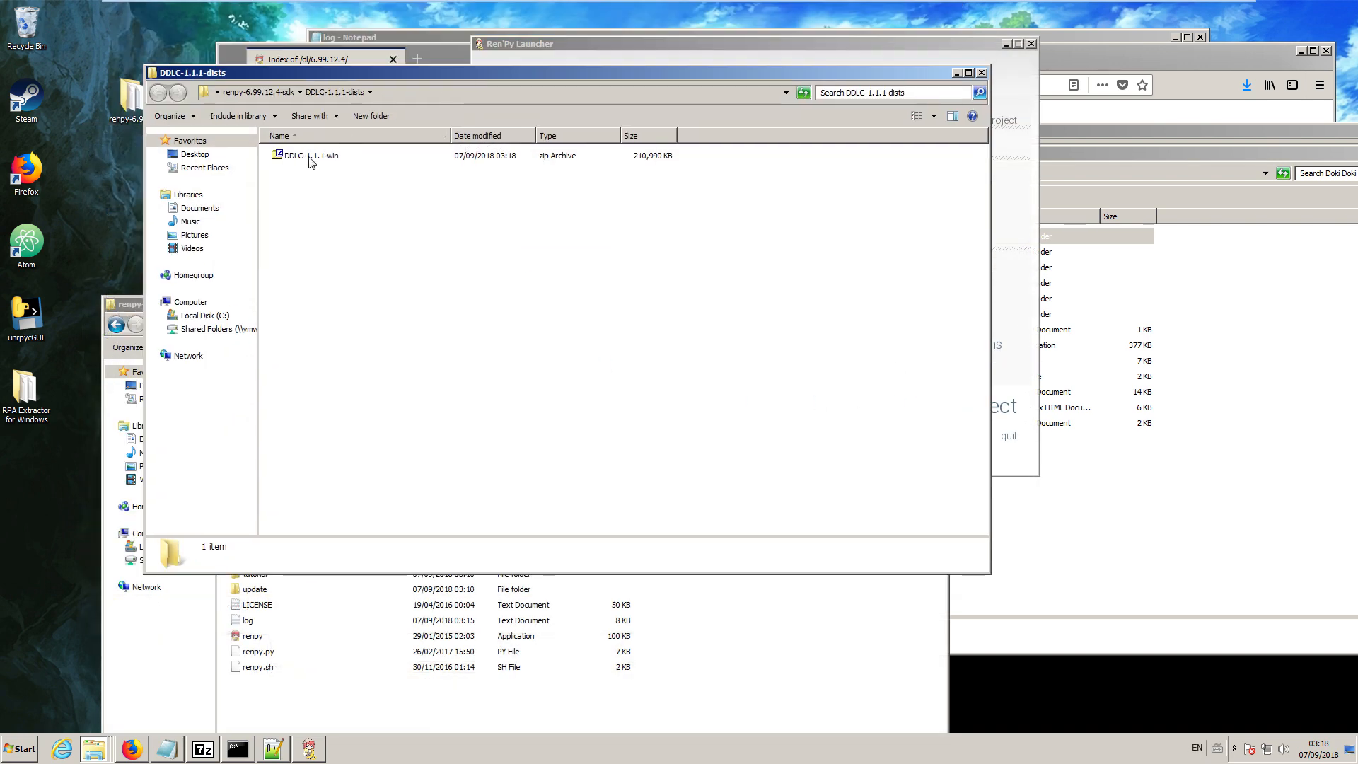
double_click(305, 159)
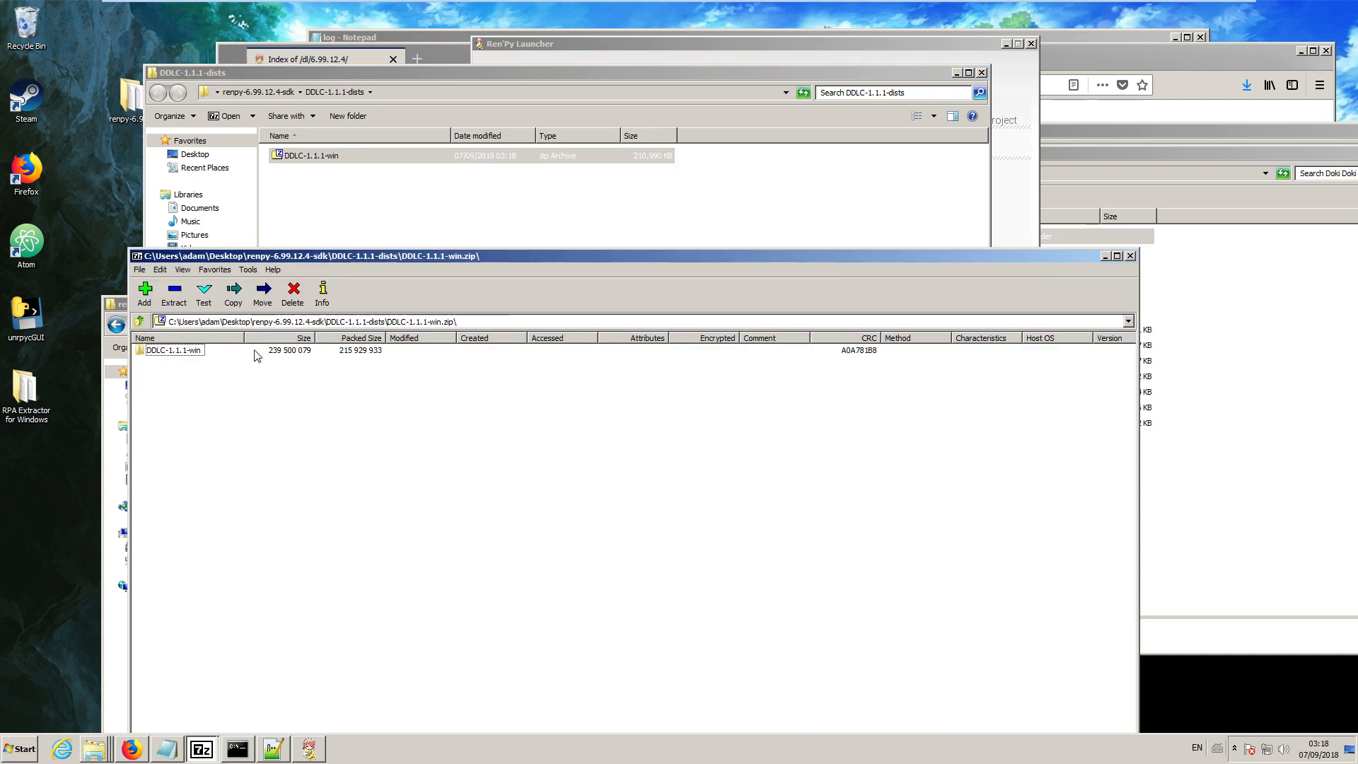
double_click(175, 351)
double_click(170, 363)
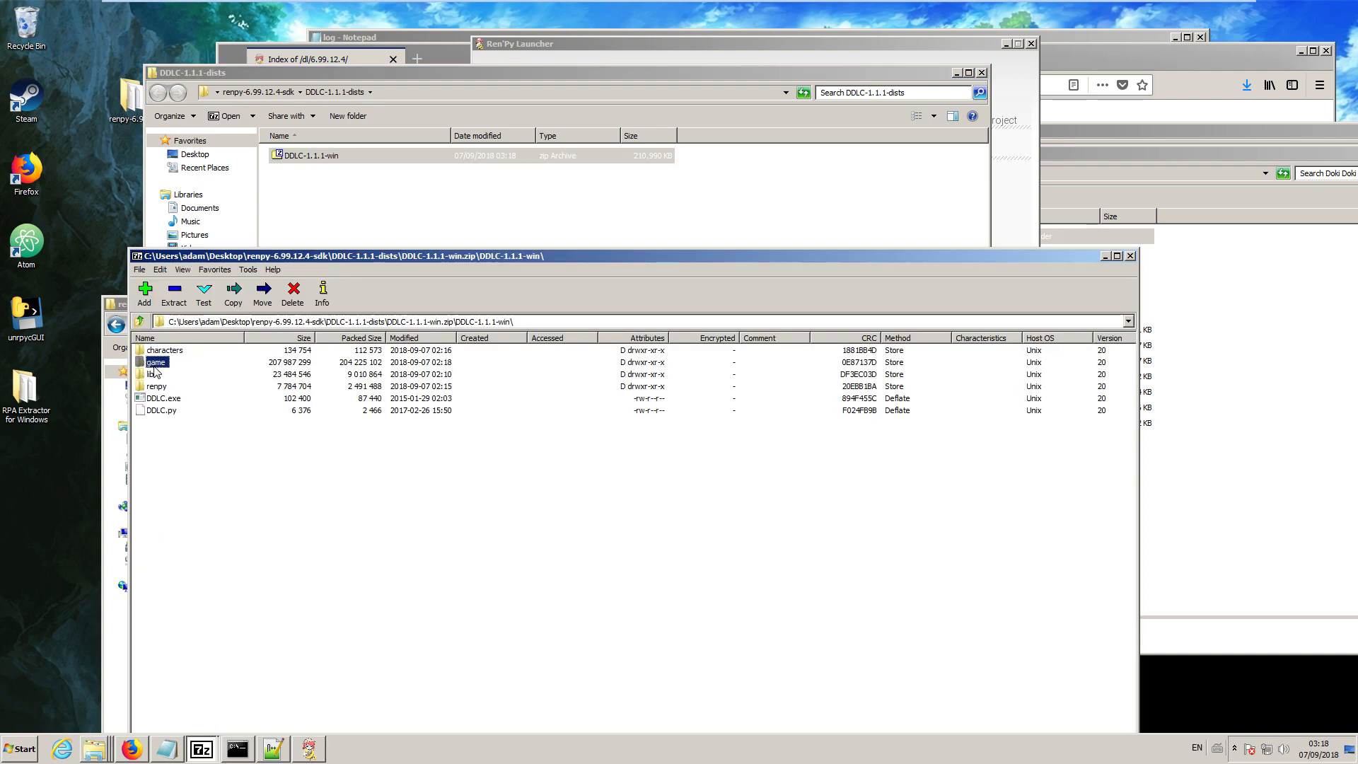
Copy the built audio, fonts, images and scripts .rpa files from the archive into the original Doki Doki Literature Club game folder.
drag(167, 475, 172, 360)
click(94, 748)
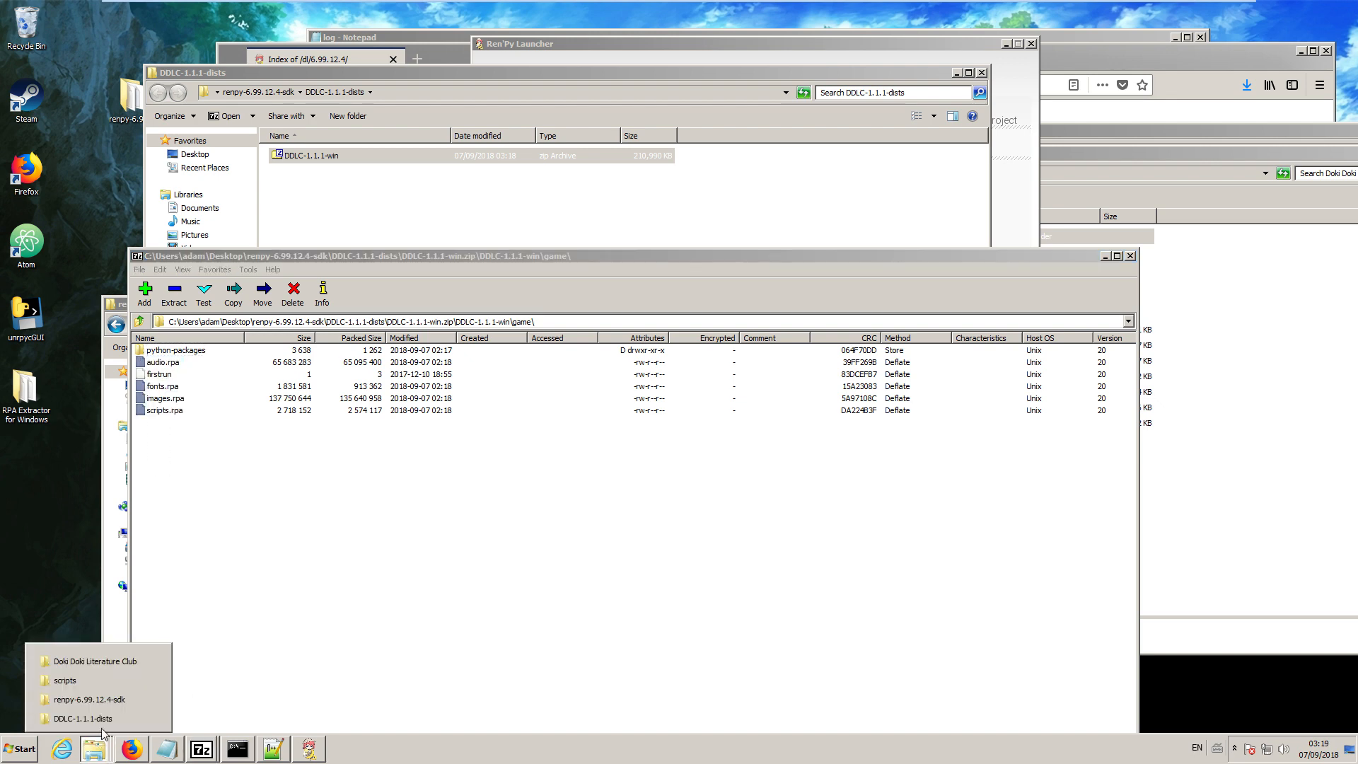
click(97, 663)
double_click(773, 269)
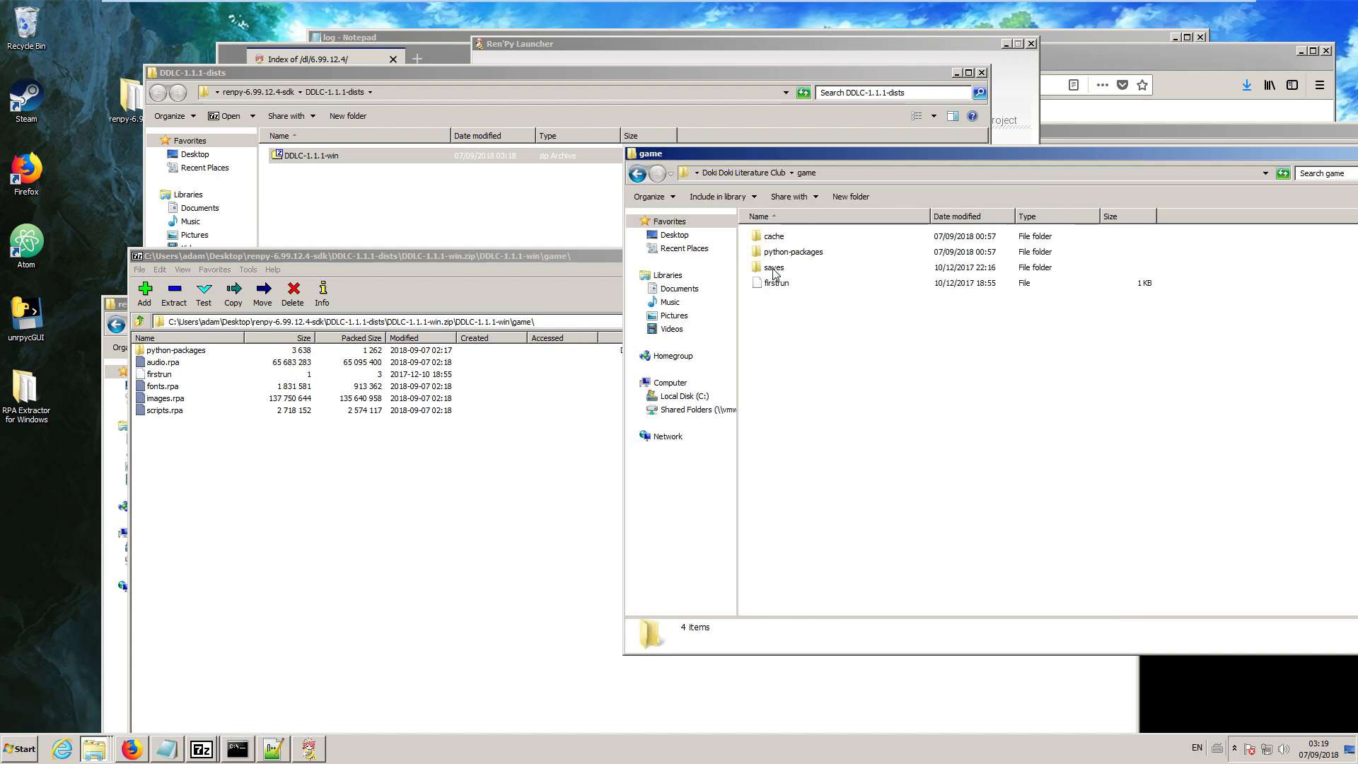
drag(162, 398, 1209, 428)
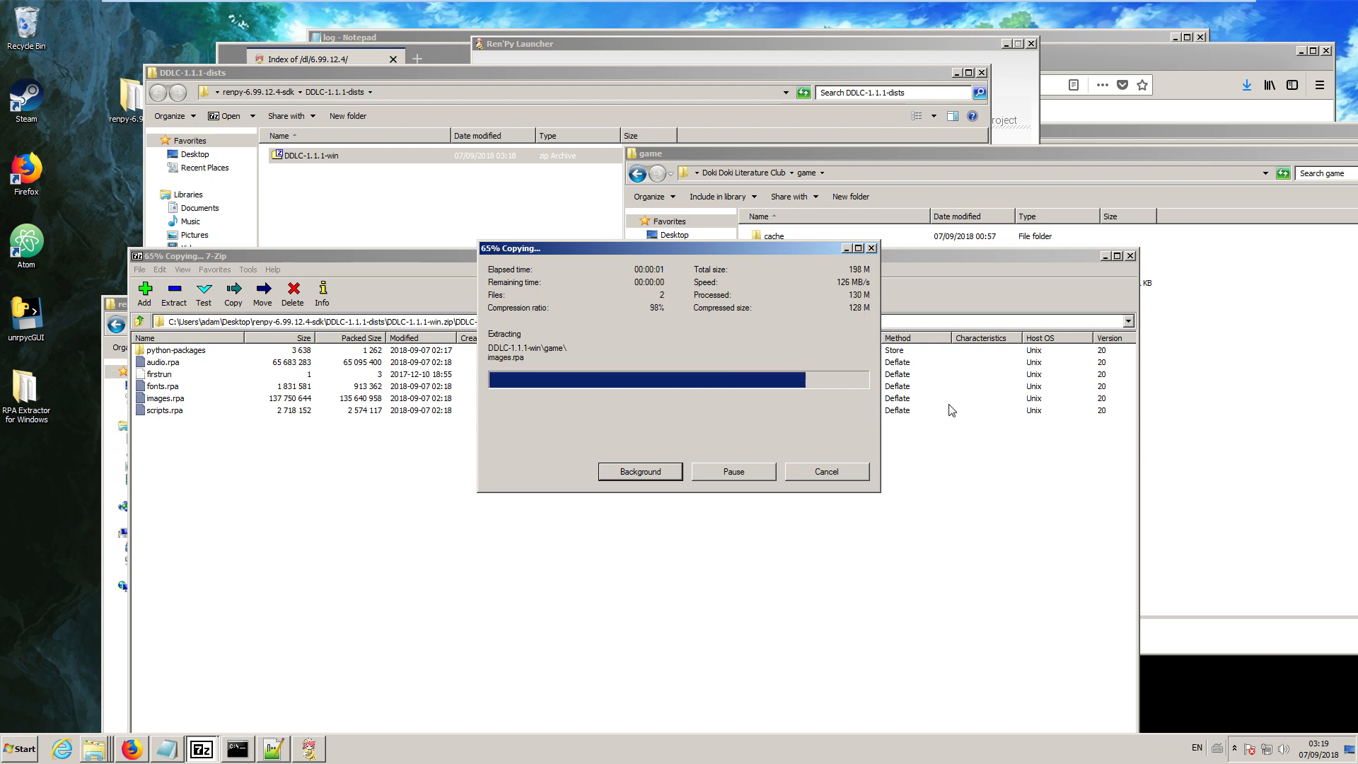
Run the DDLC application from the original Doki Doki Literature Club folder, close the game, and reopen its game folder.
click(764, 173)
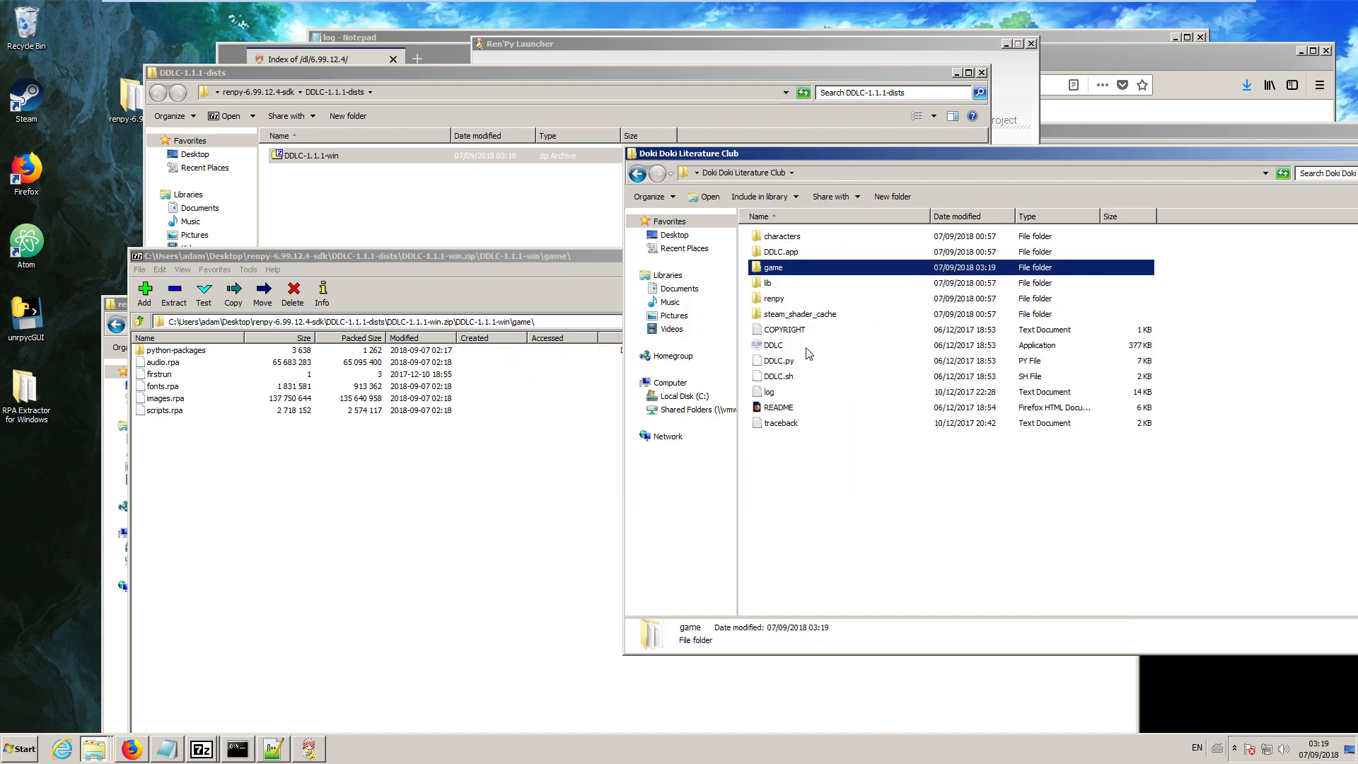
double_click(781, 347)
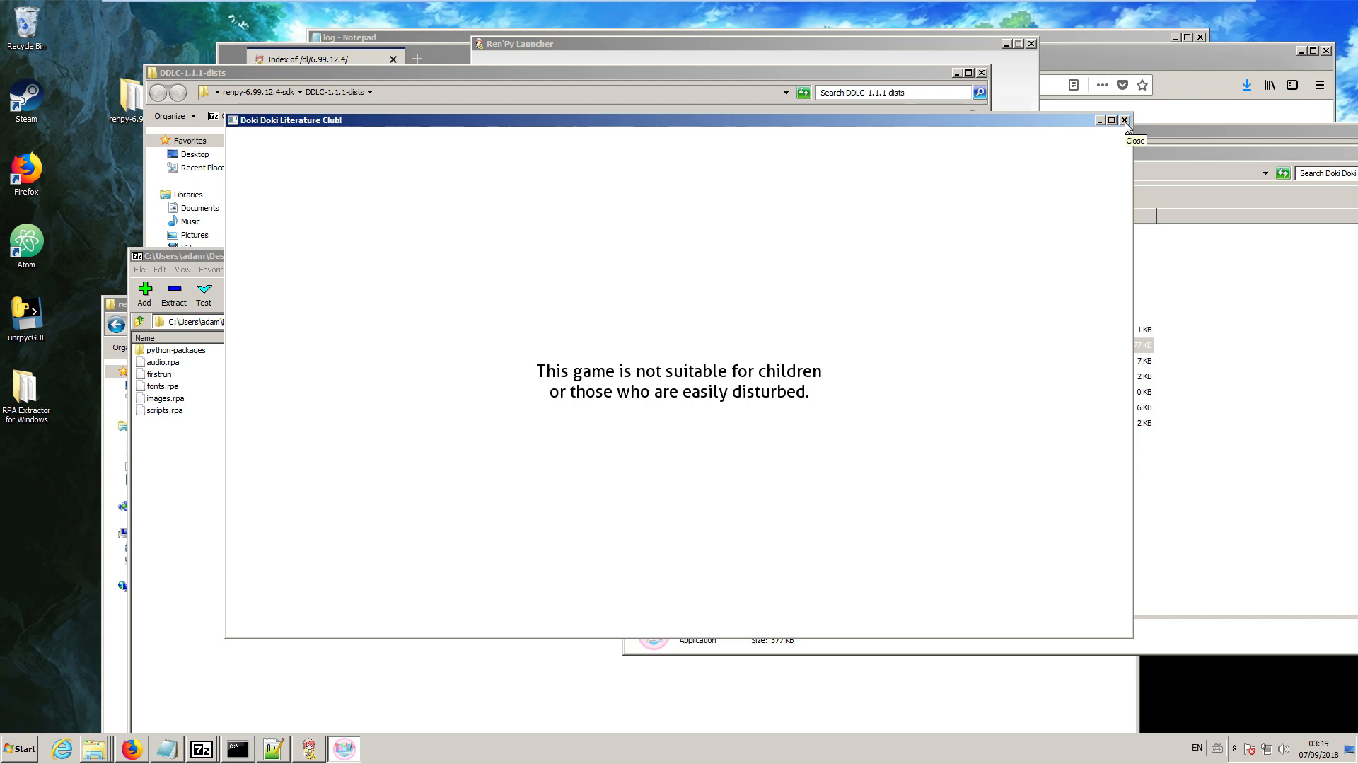
click(1124, 120)
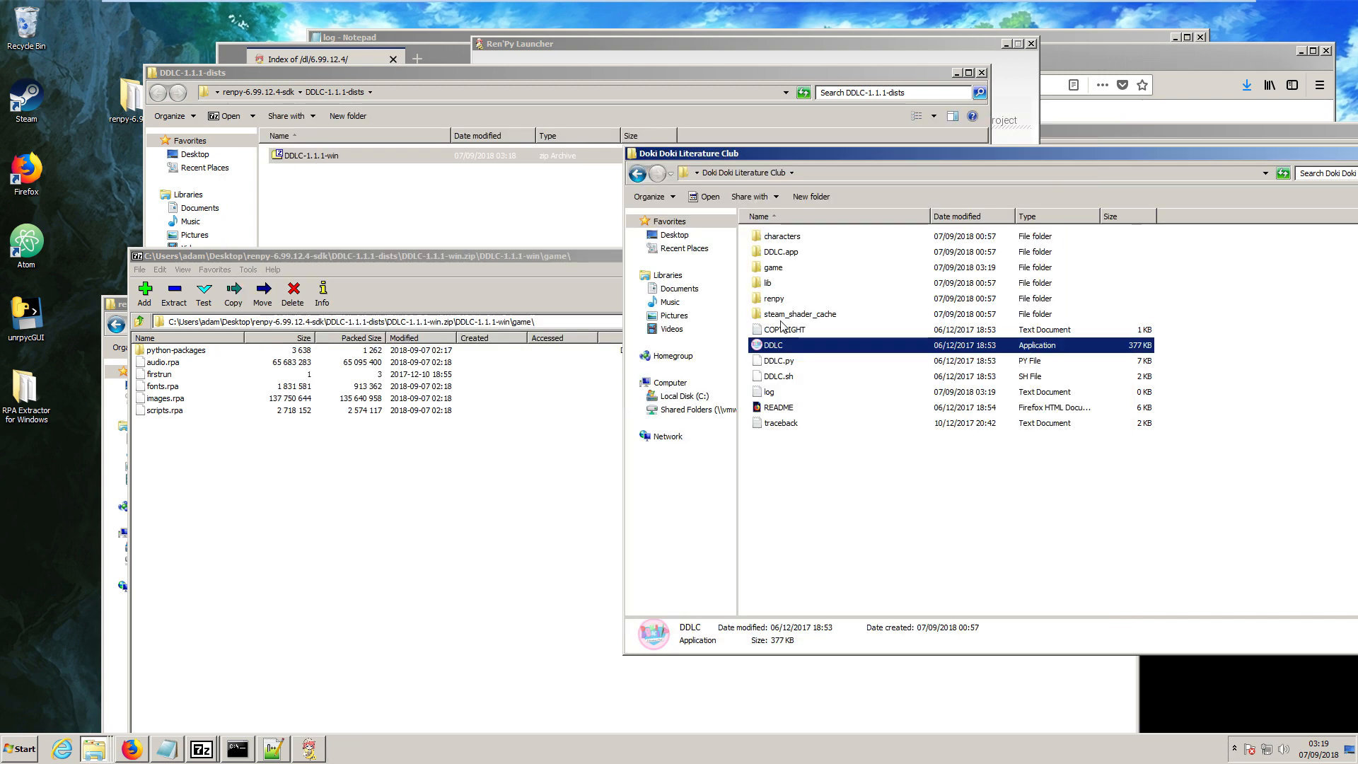
double_click(792, 269)
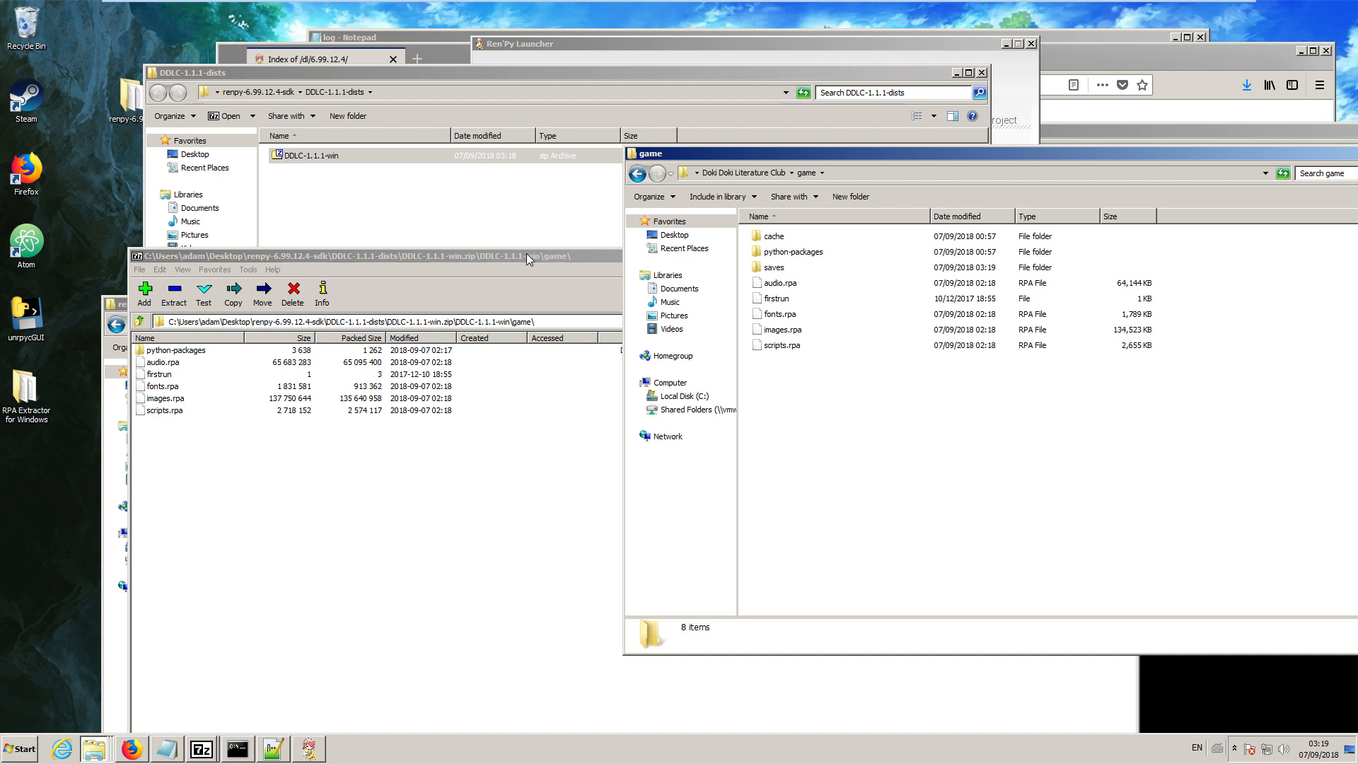
drag(526, 253, 573, 202)
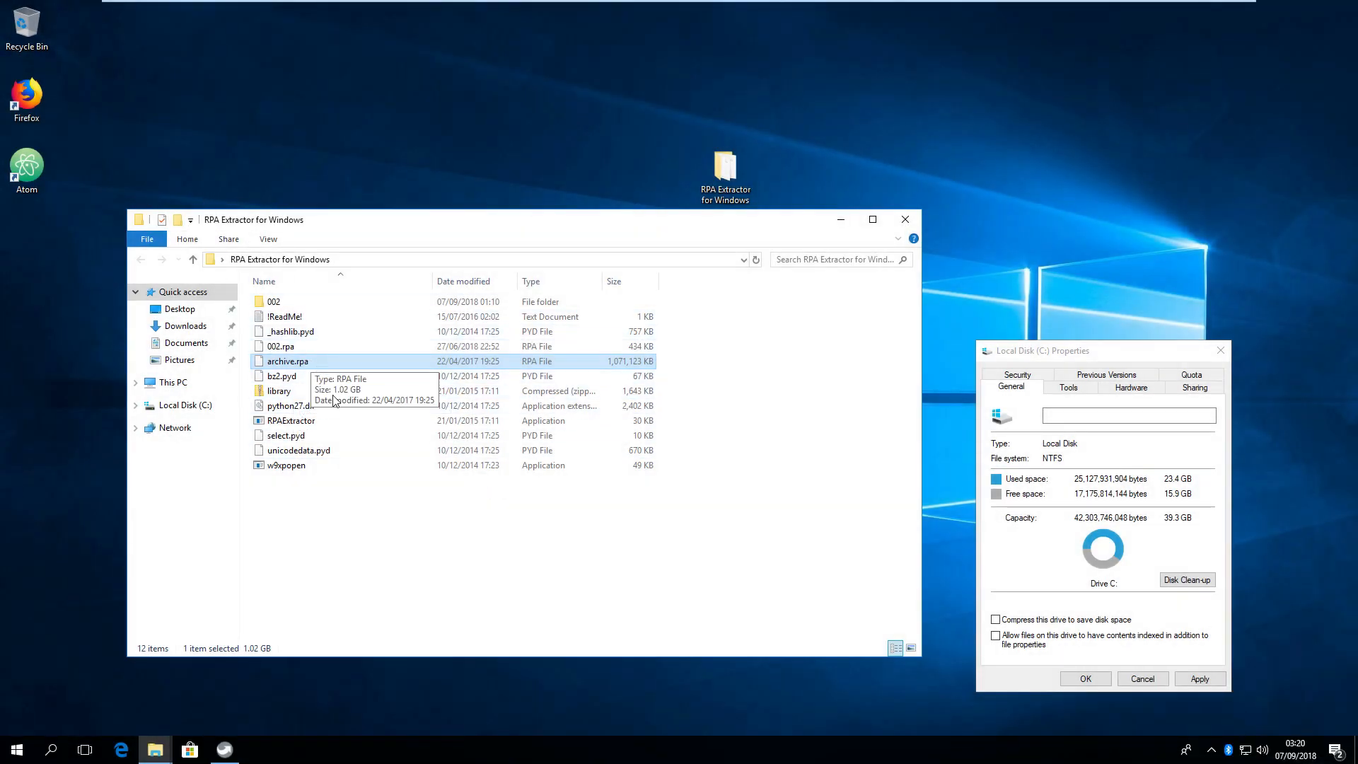
Open PowerShell in the RPA Extractor for Windows folder and run ".\RPAExtractor.exe -x .\archive.rpa -o extract".
click(343, 562)
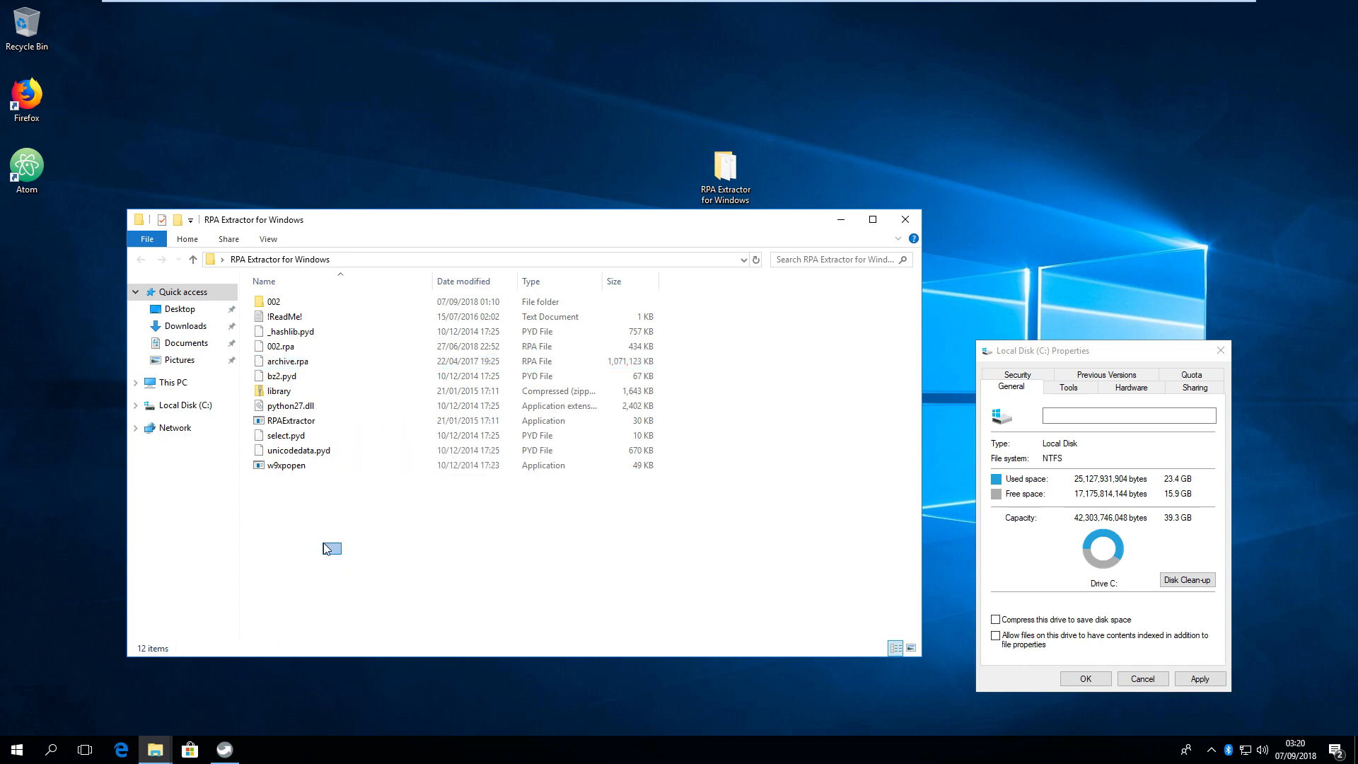
right_click(342, 557)
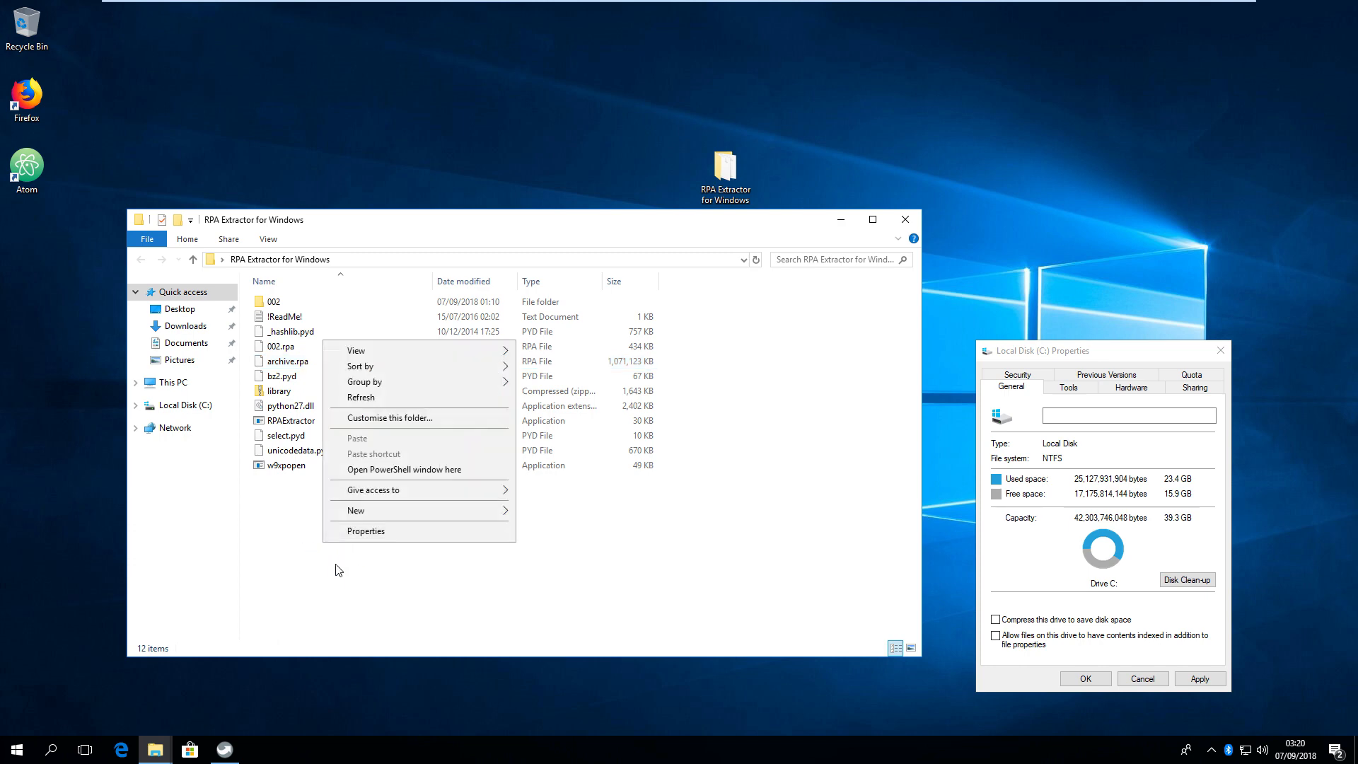
click(369, 474)
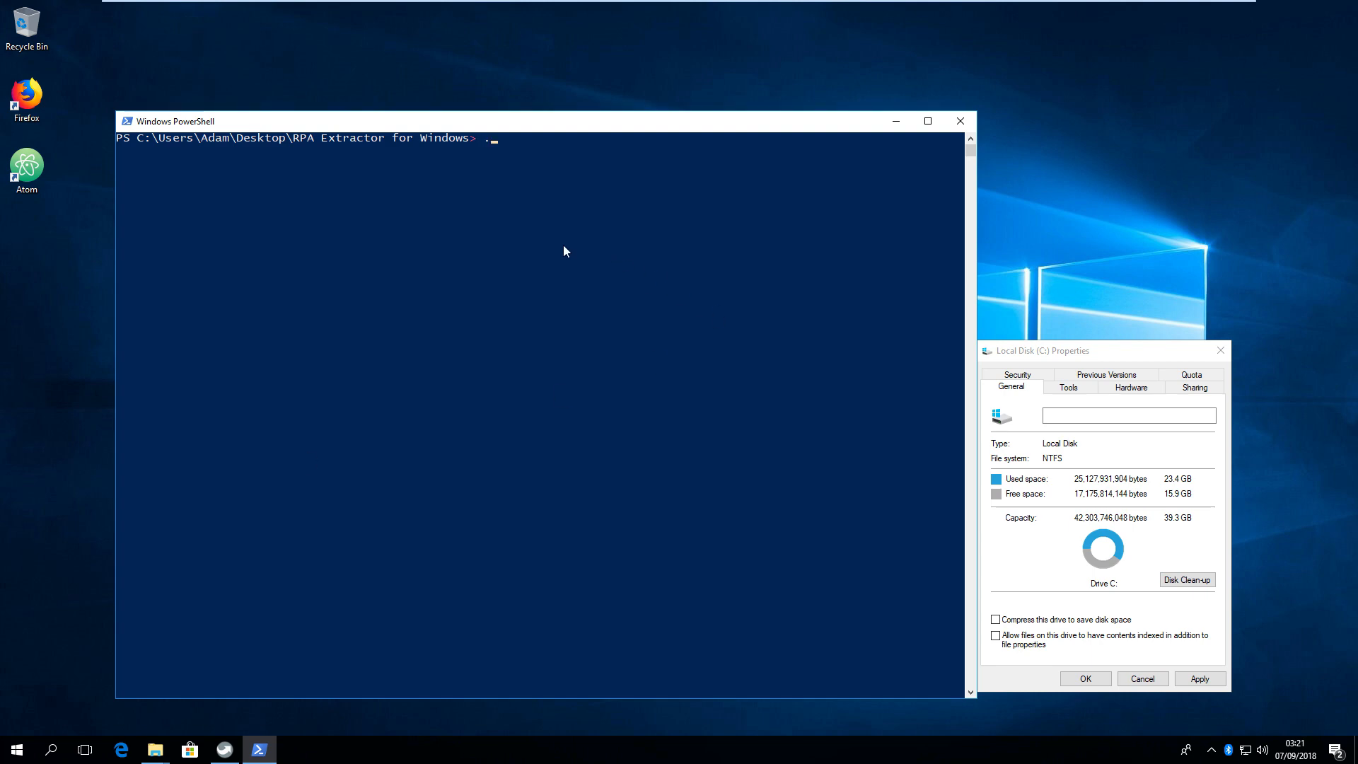
text(\)
key(Tab)
text(=x)
key(BackSpace)
key(BackSpace)
text(-x .\archive.rpa)
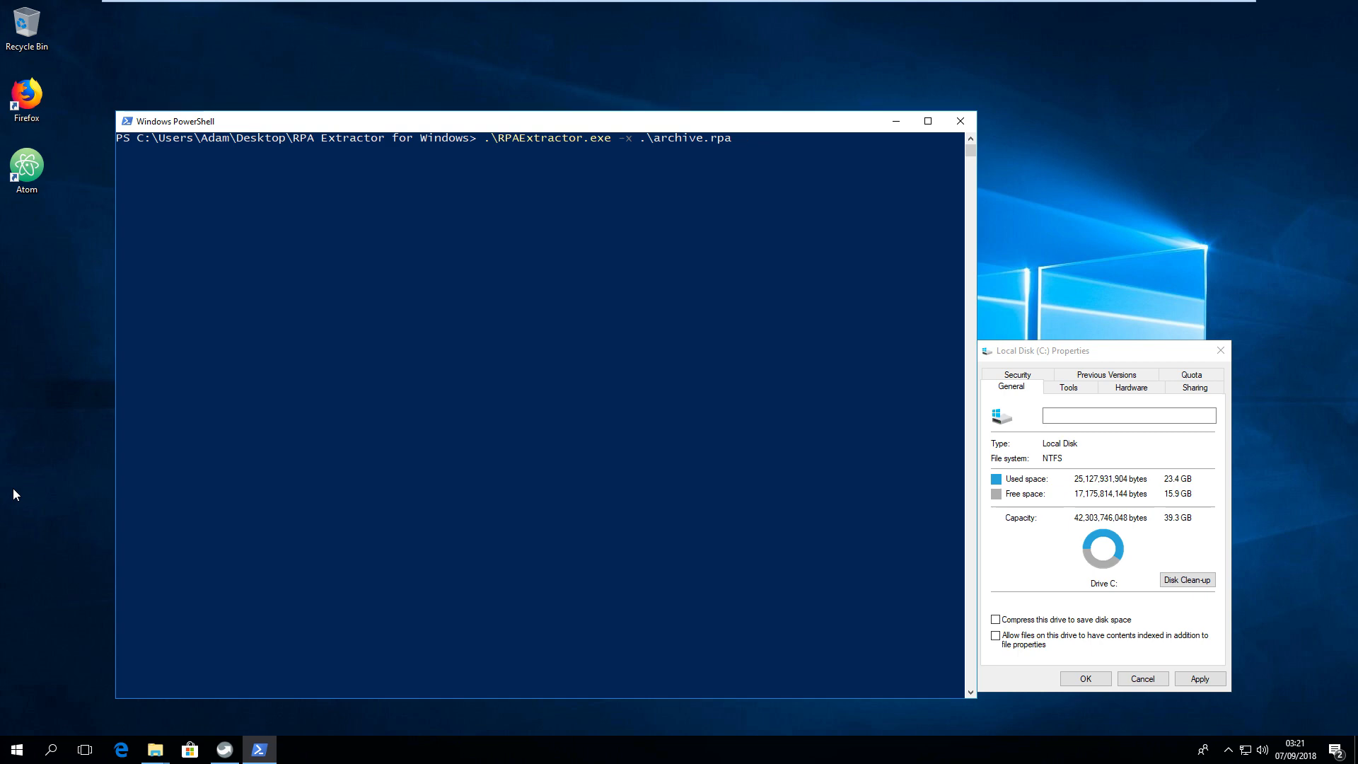
text(o)
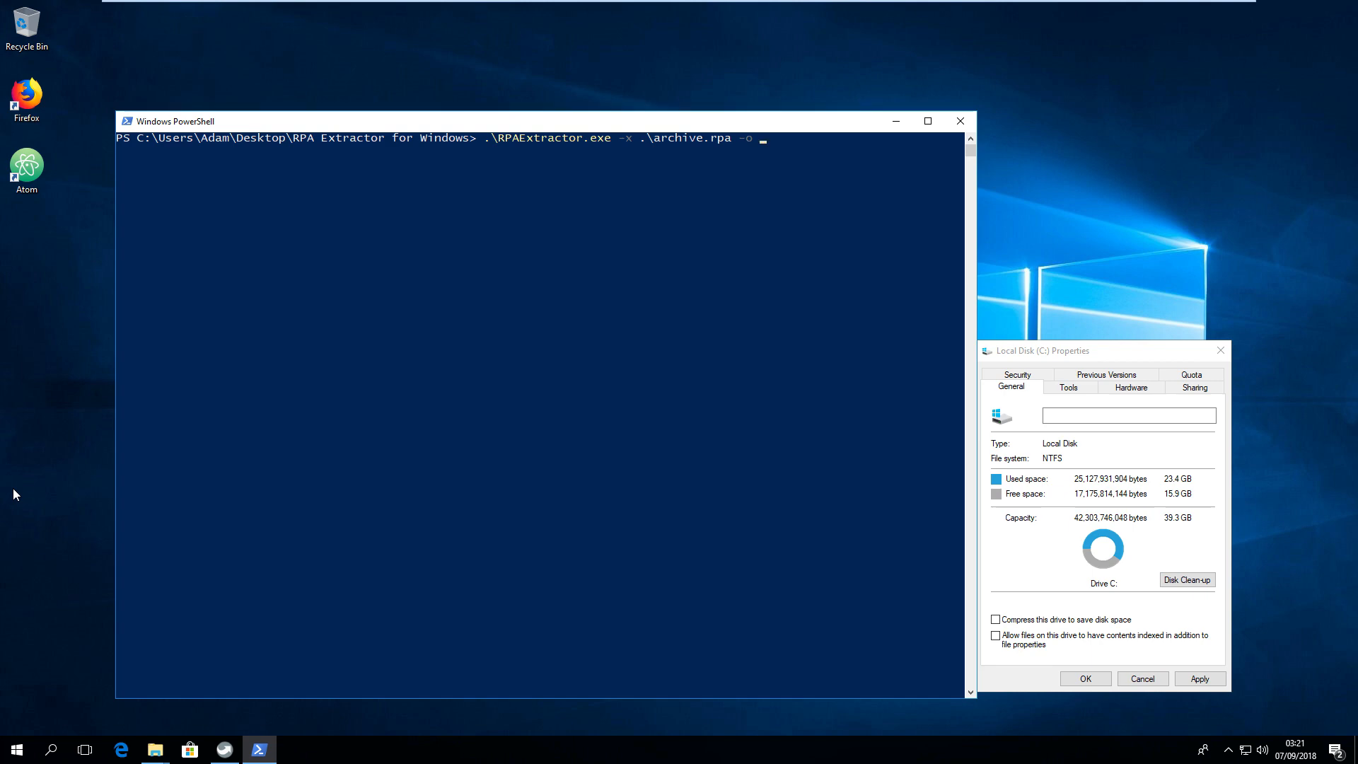
text( extract)
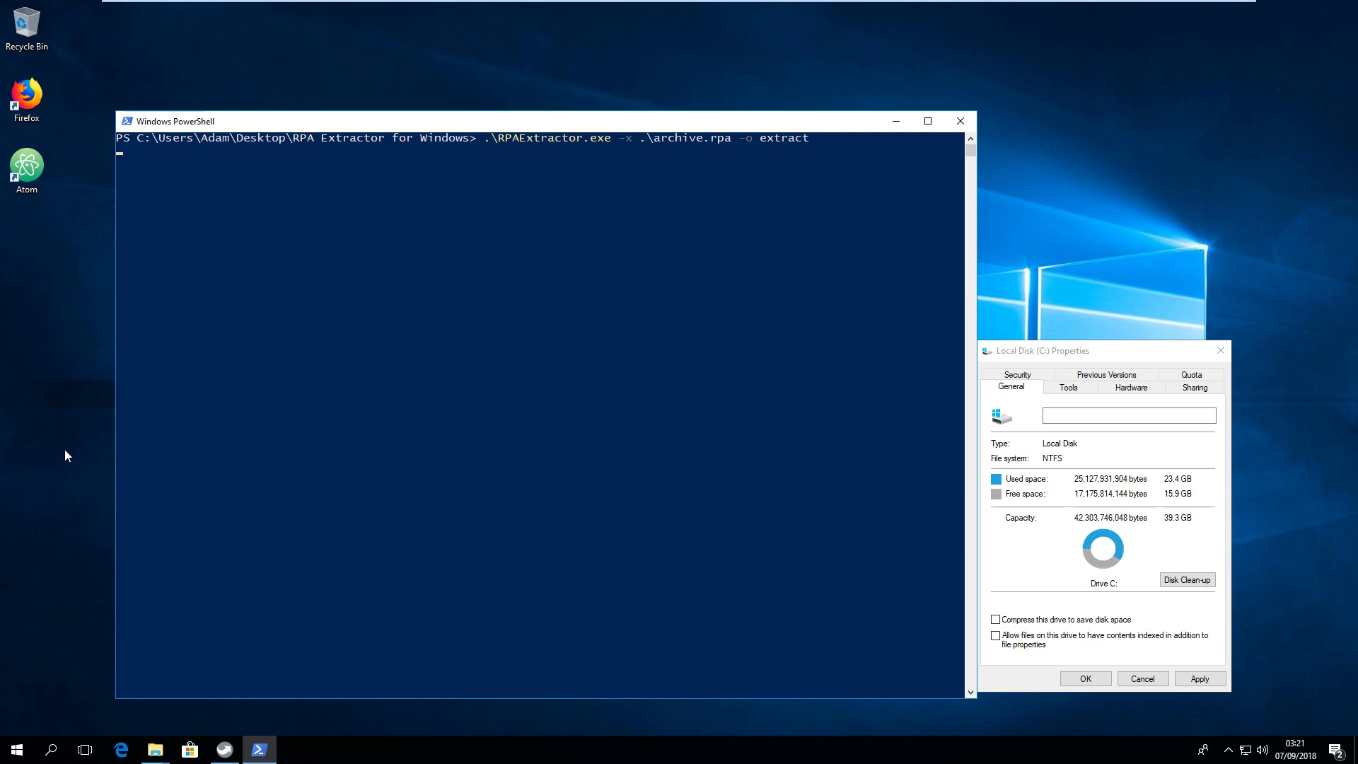
drag(428, 123, 613, 42)
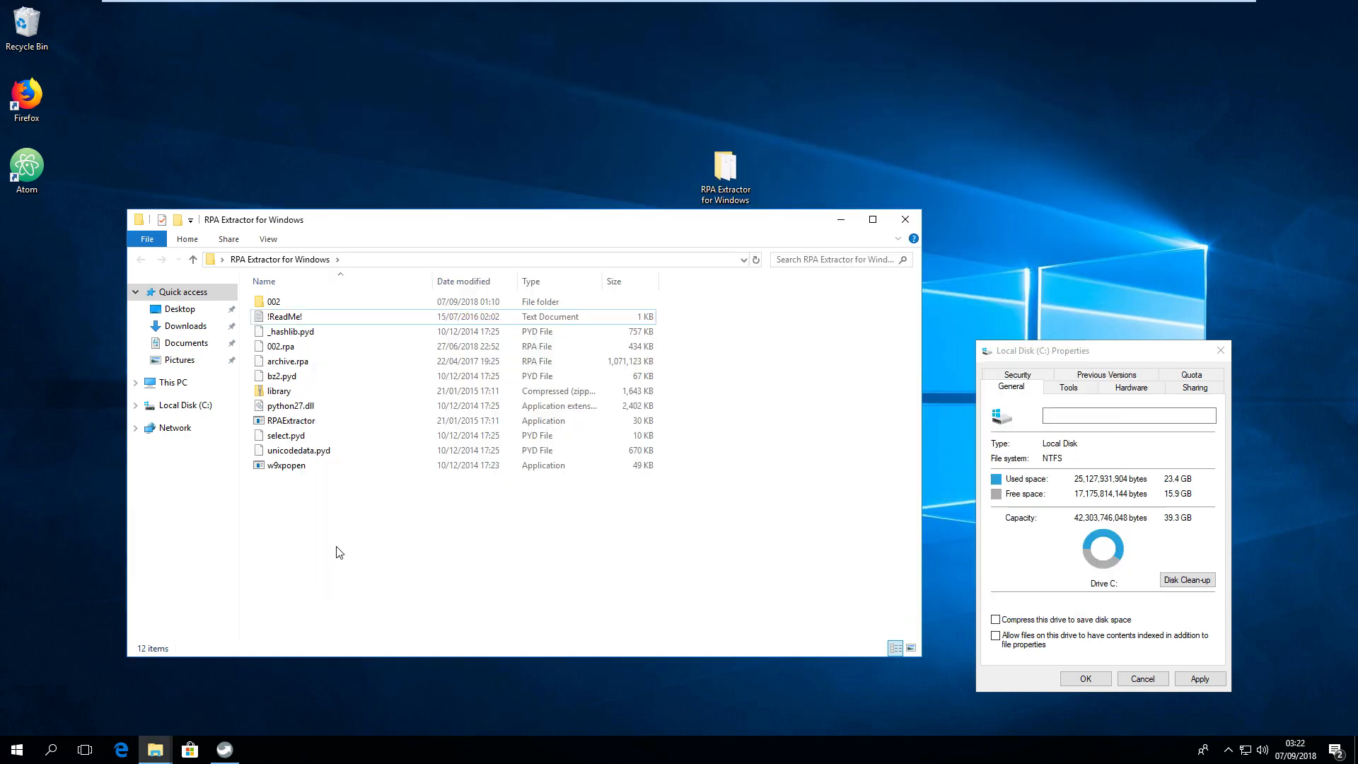
Open a PowerShell window in the RPA Extractor for Windows folder and start a cmd session in it.
right_click(336, 553)
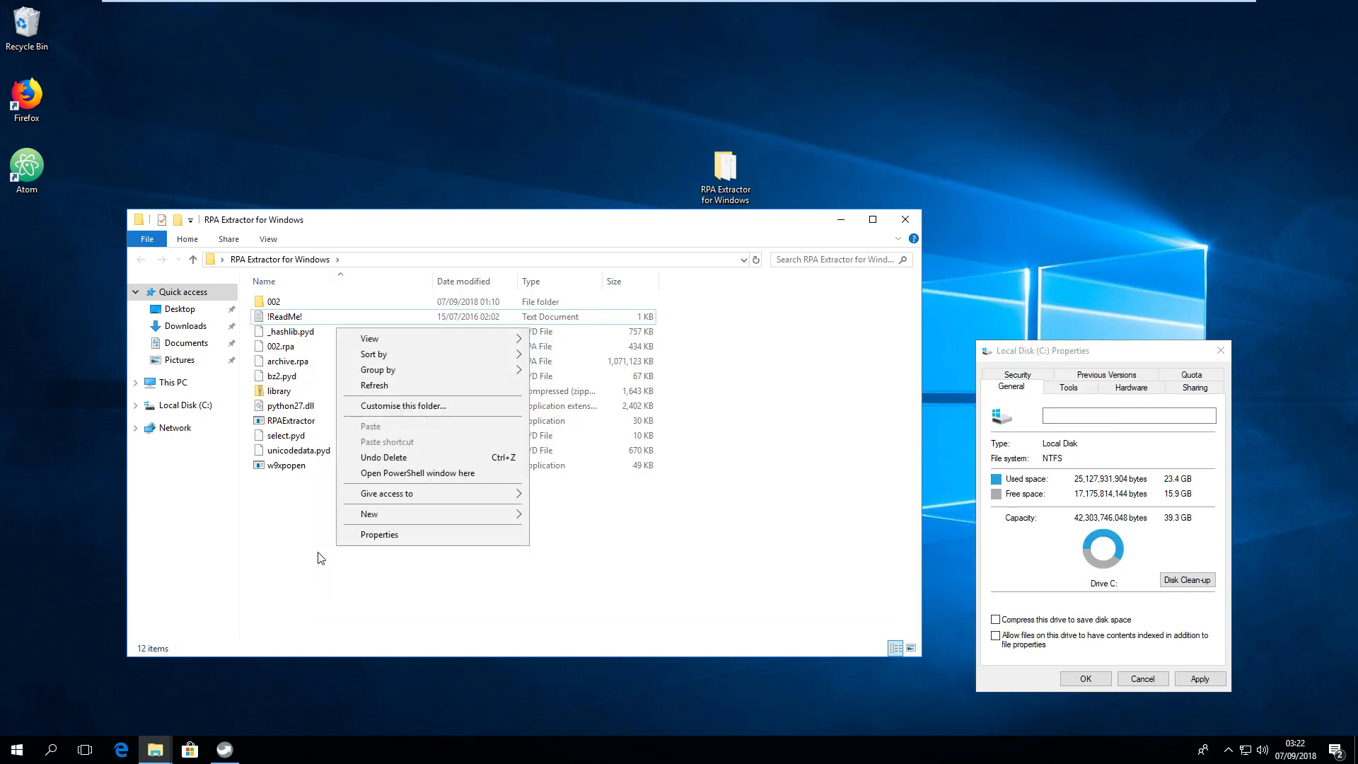
click(319, 555)
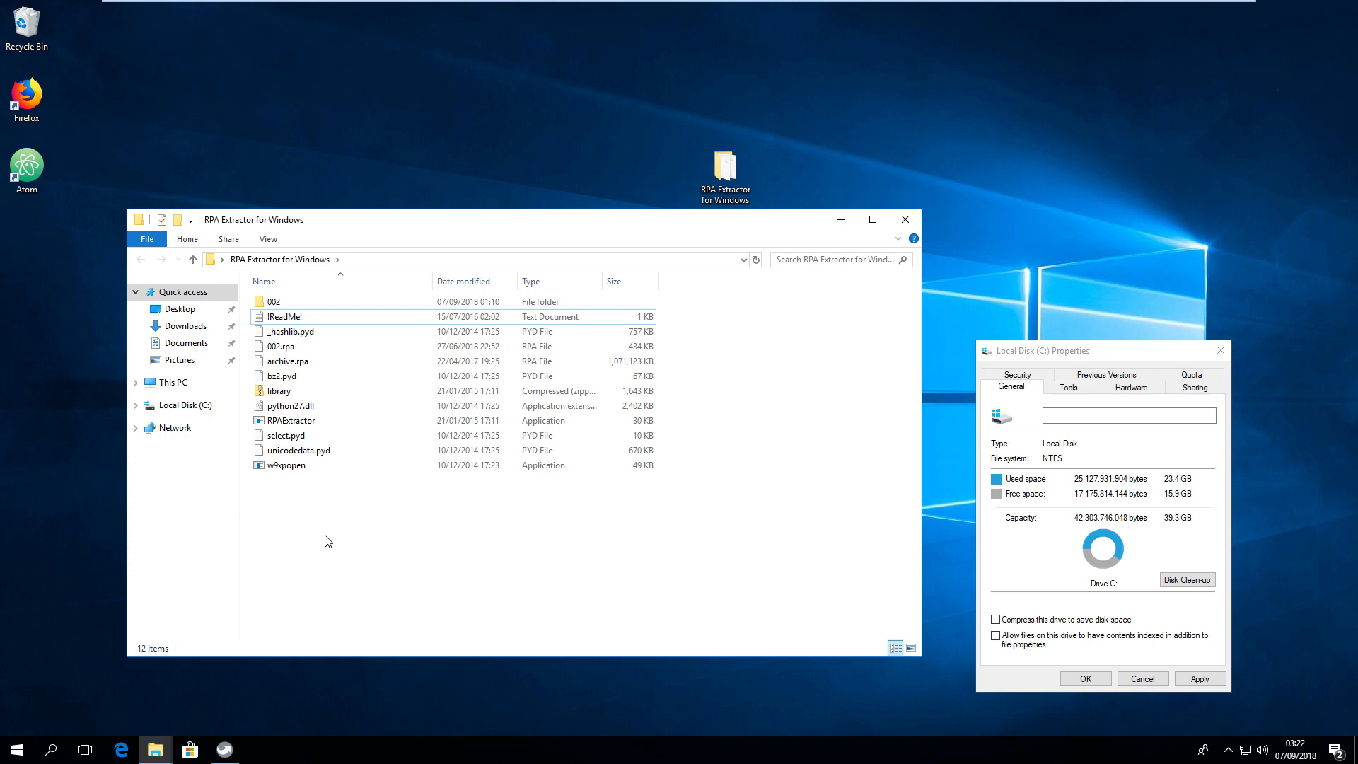
right_click(328, 541)
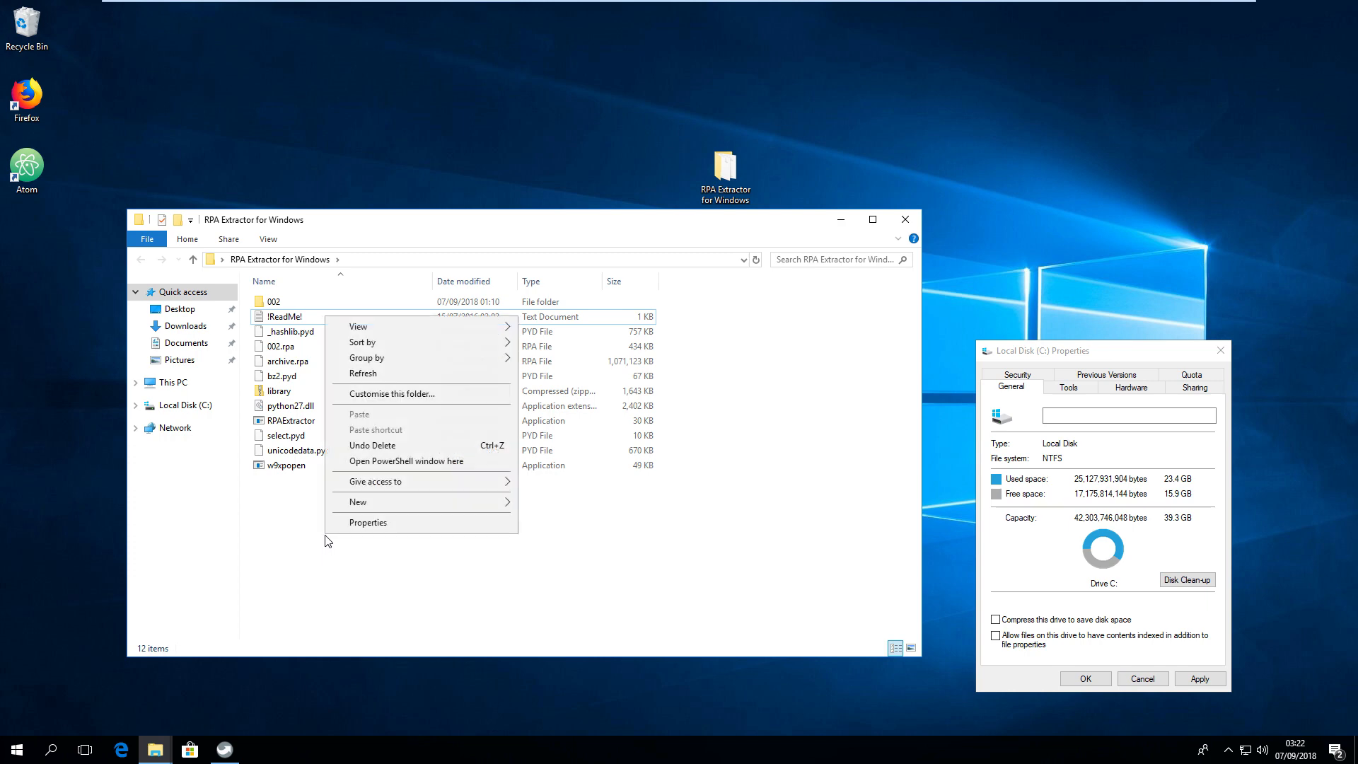
click(405, 461)
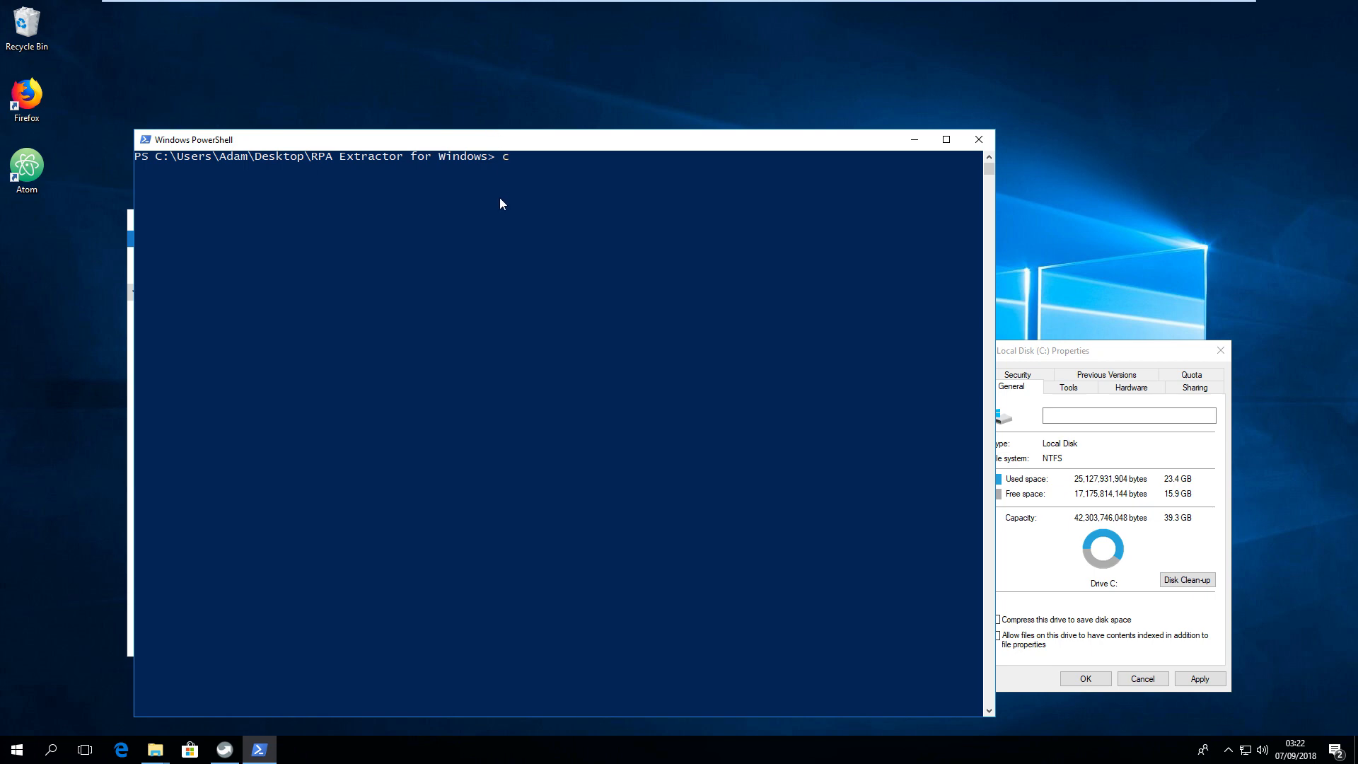
key(Return)
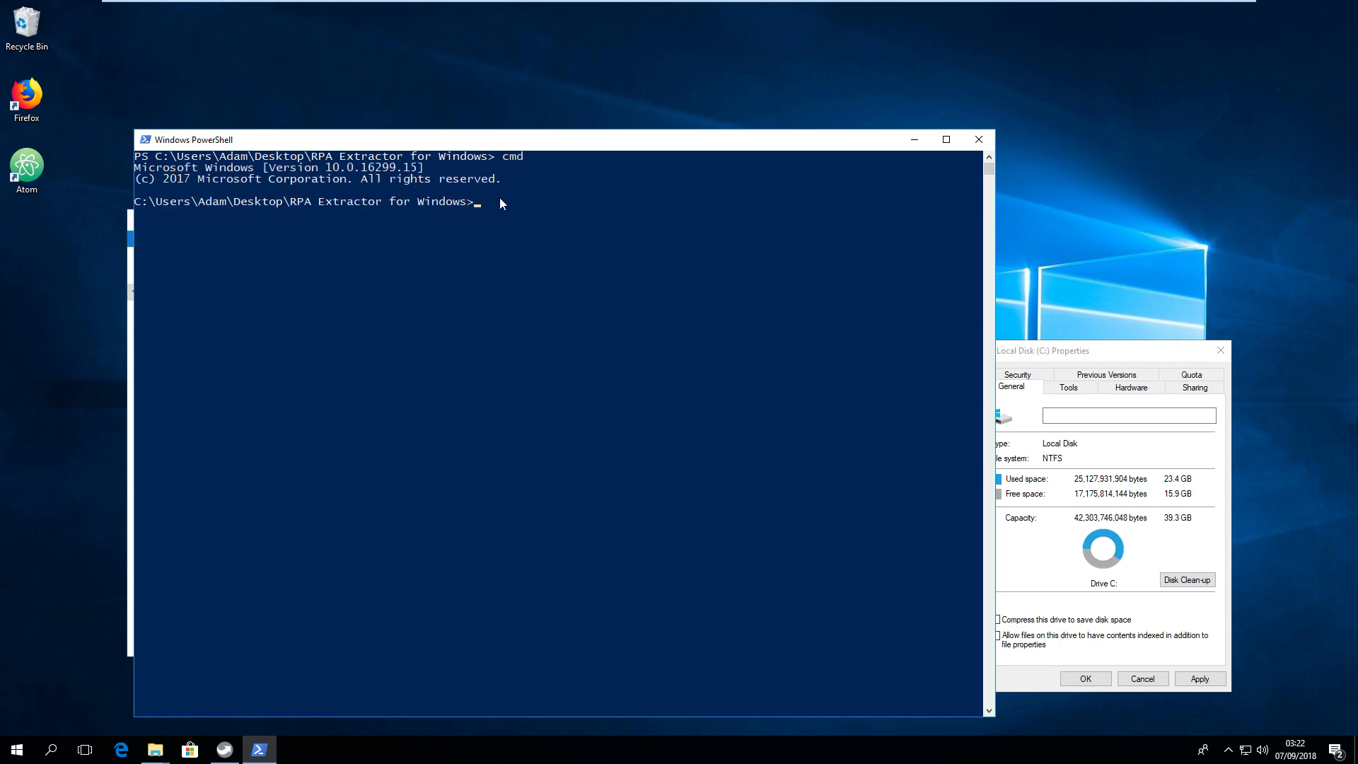
drag(503, 150, 674, 91)
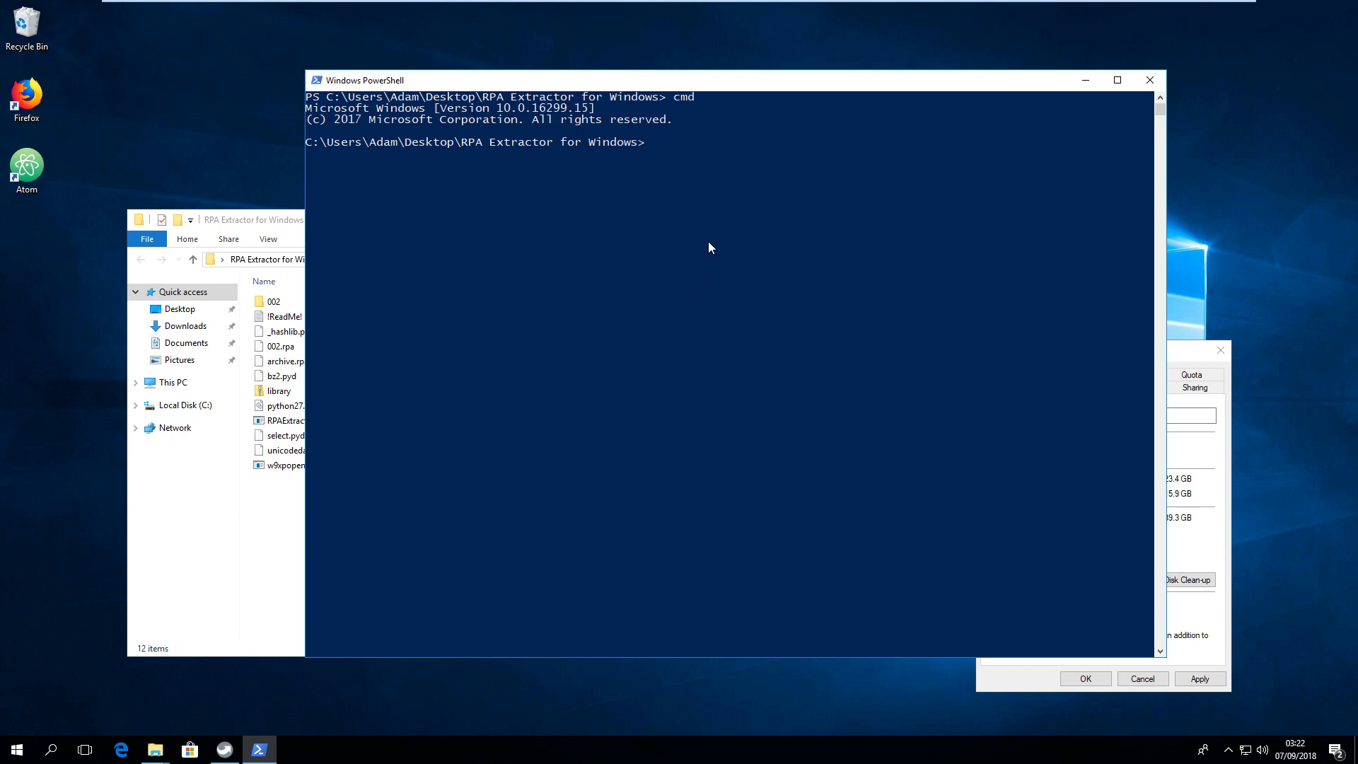
Run "RPAExtractor.exe -x archive.rpa -o extract" in the cmd session to unpack archive.rpa into an extract folder.
click(682, 168)
right_click(682, 168)
text(R)
key(Tab)
text(-x actor.exe -x)
key(Tab)
text(-o)
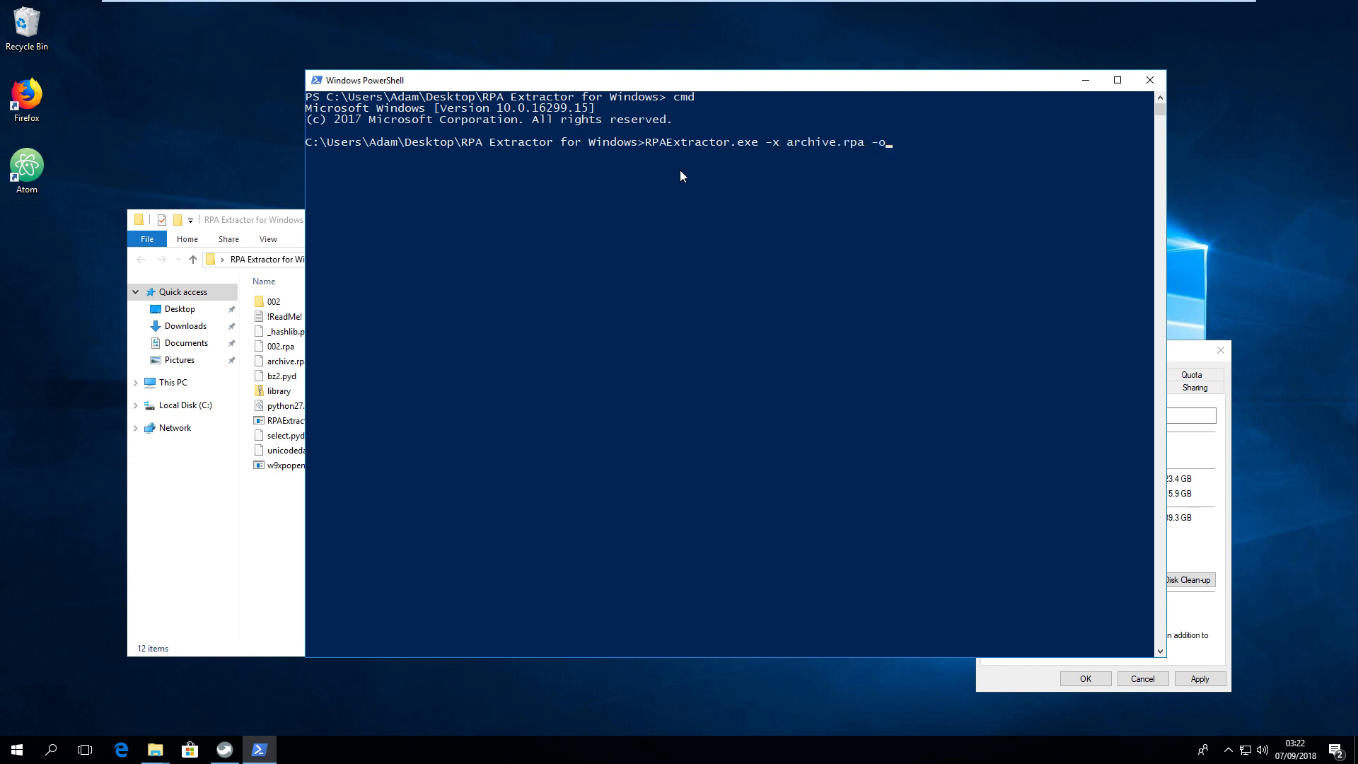
text( extract)
key(Return)
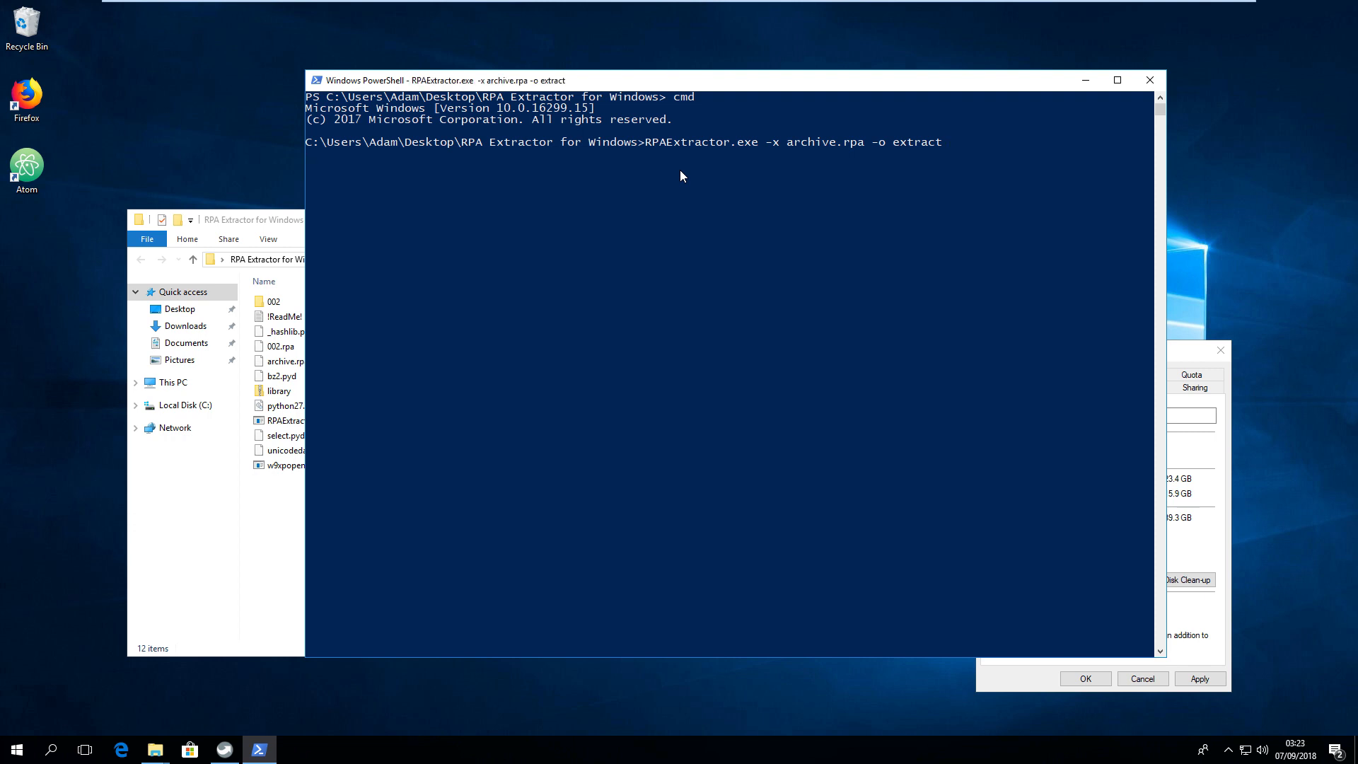